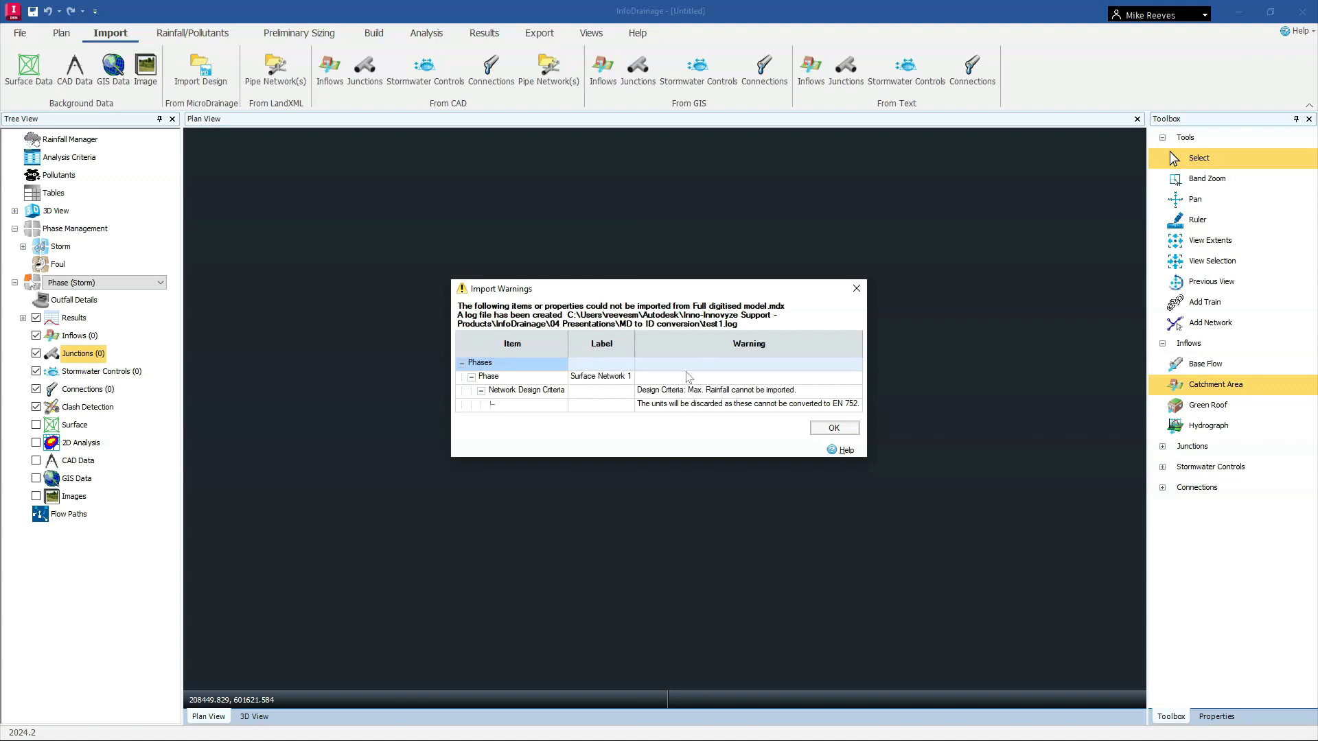
Acknowledge the import warnings for Full digitised model.mdx to finish importing the design.
left_click(834, 429)
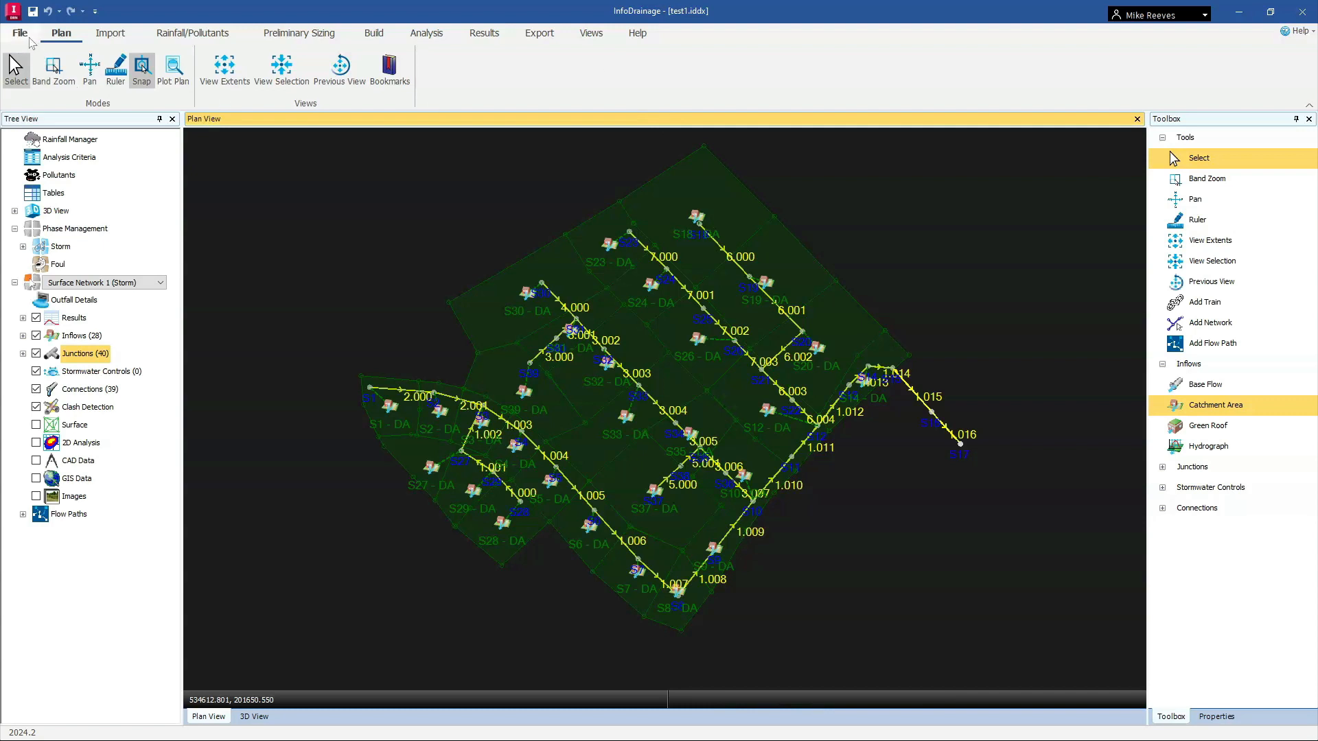
left_click(110, 33)
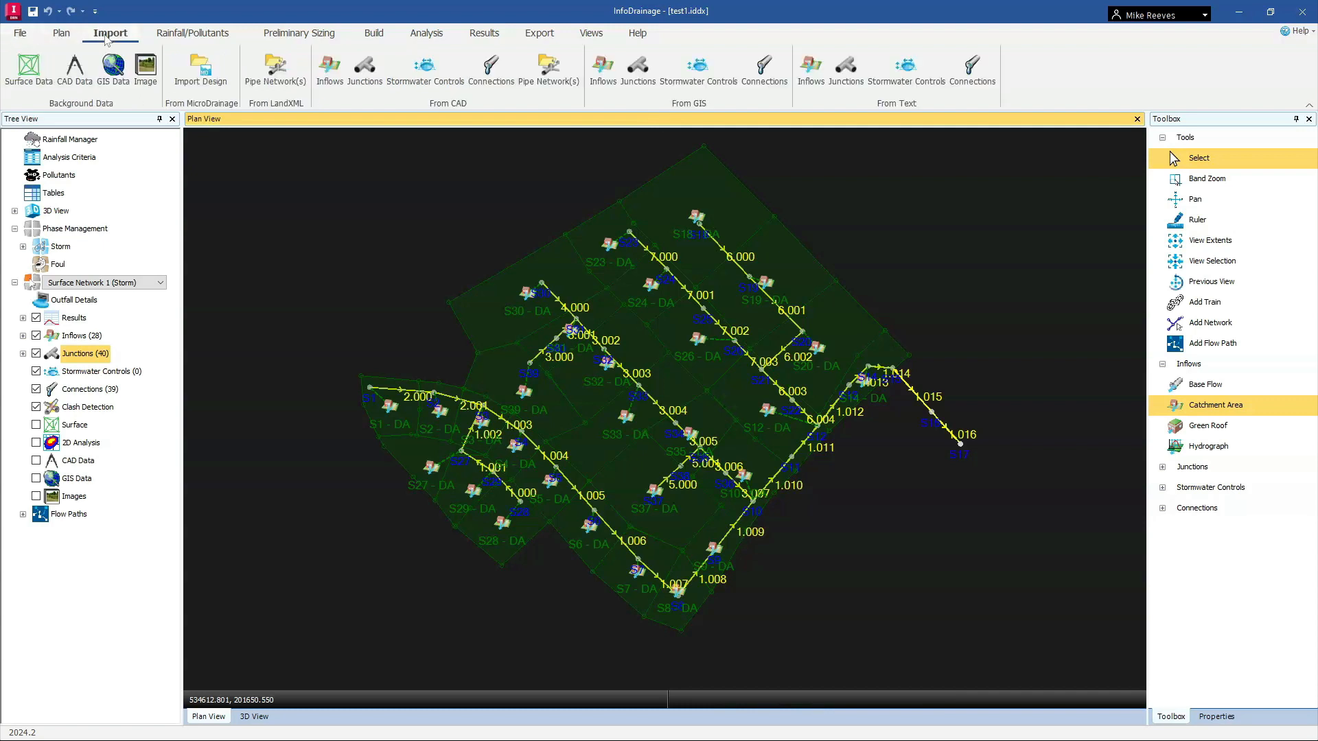
left_click(193, 33)
left_click(274, 35)
left_click(374, 35)
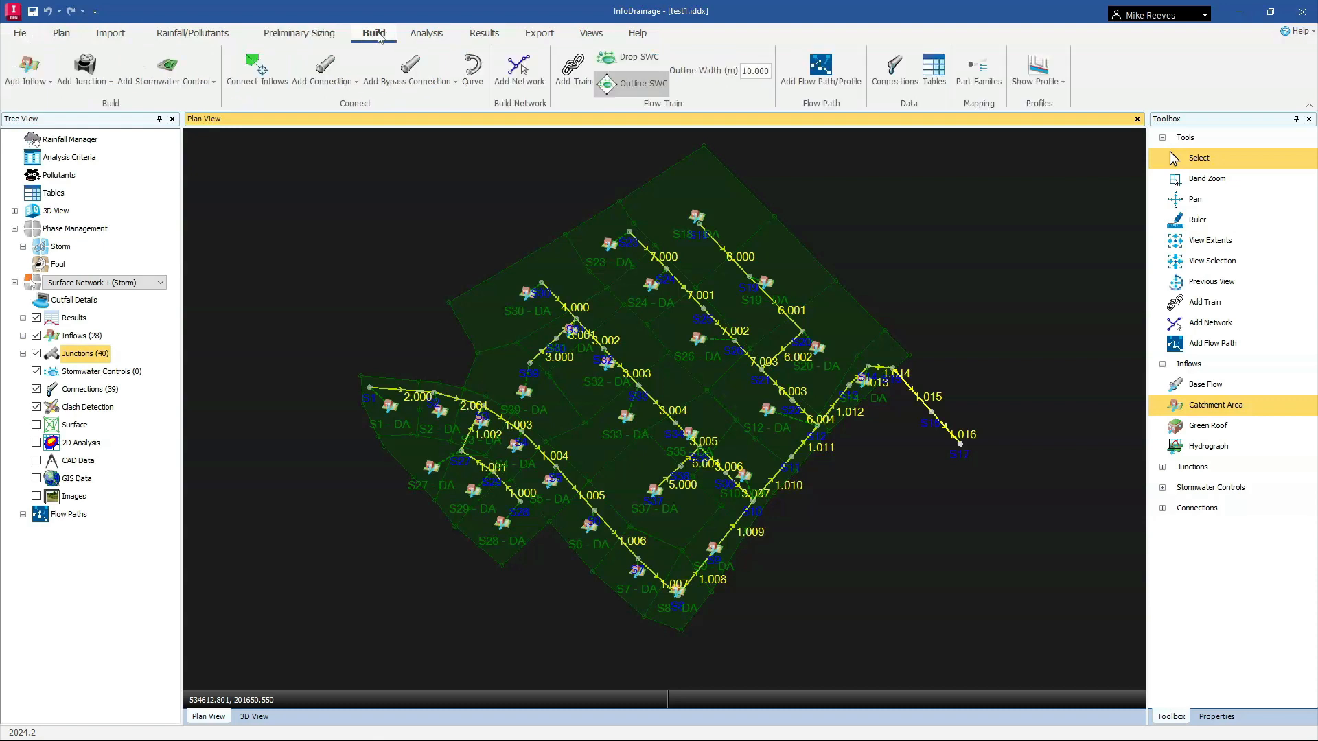
left_click(426, 35)
left_click(483, 34)
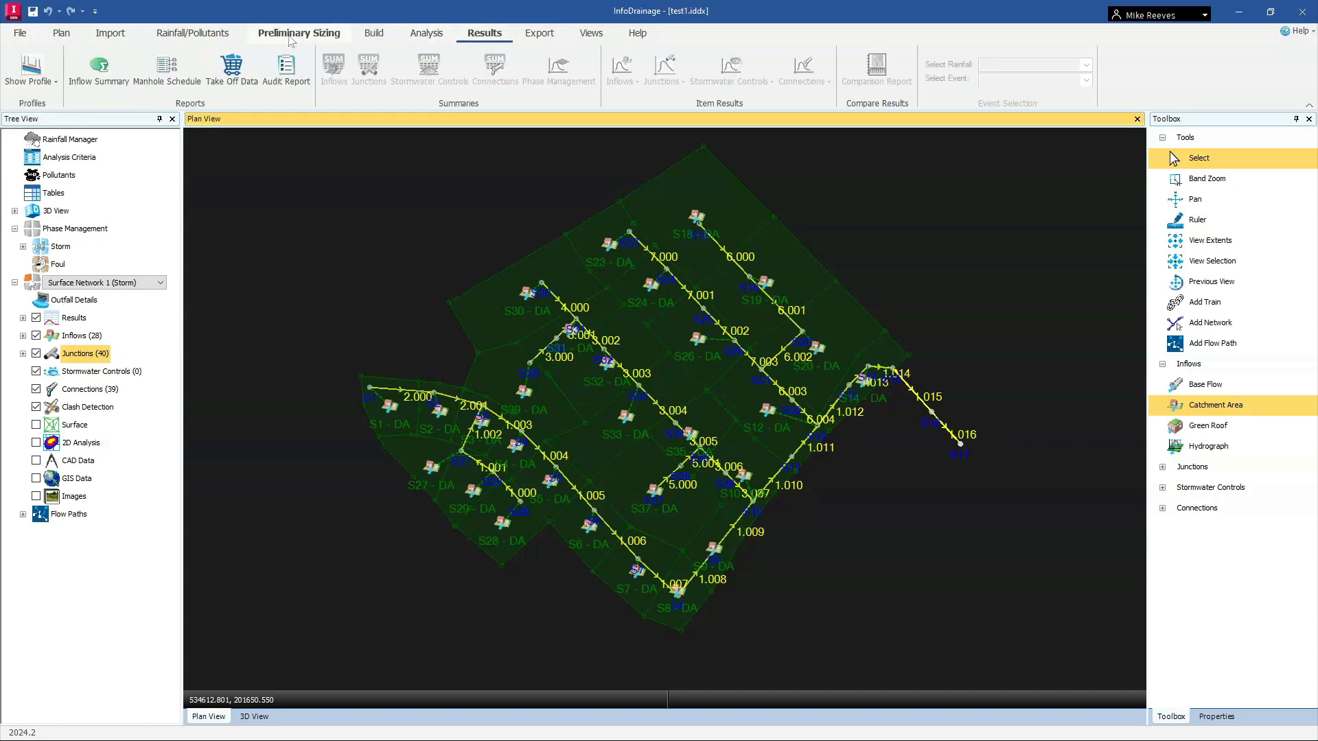
left_click(299, 33)
left_click(193, 33)
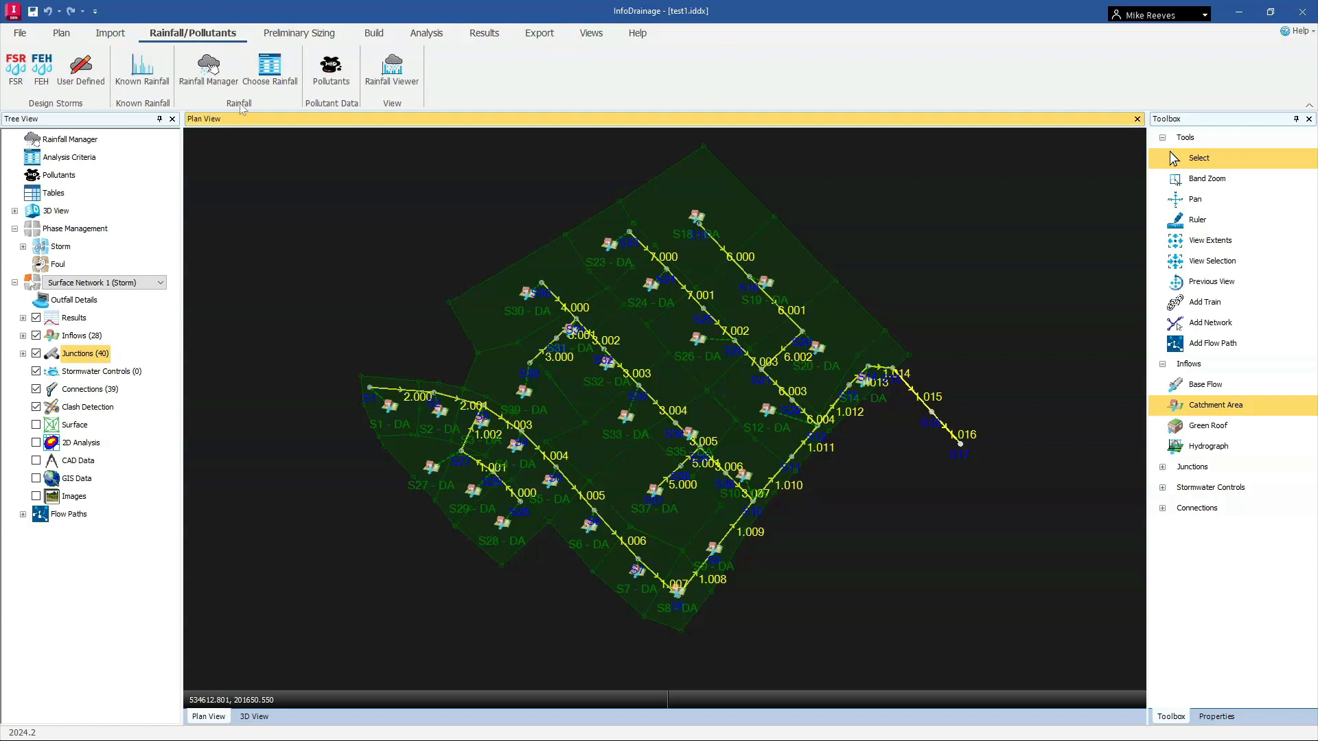
left_click(323, 33)
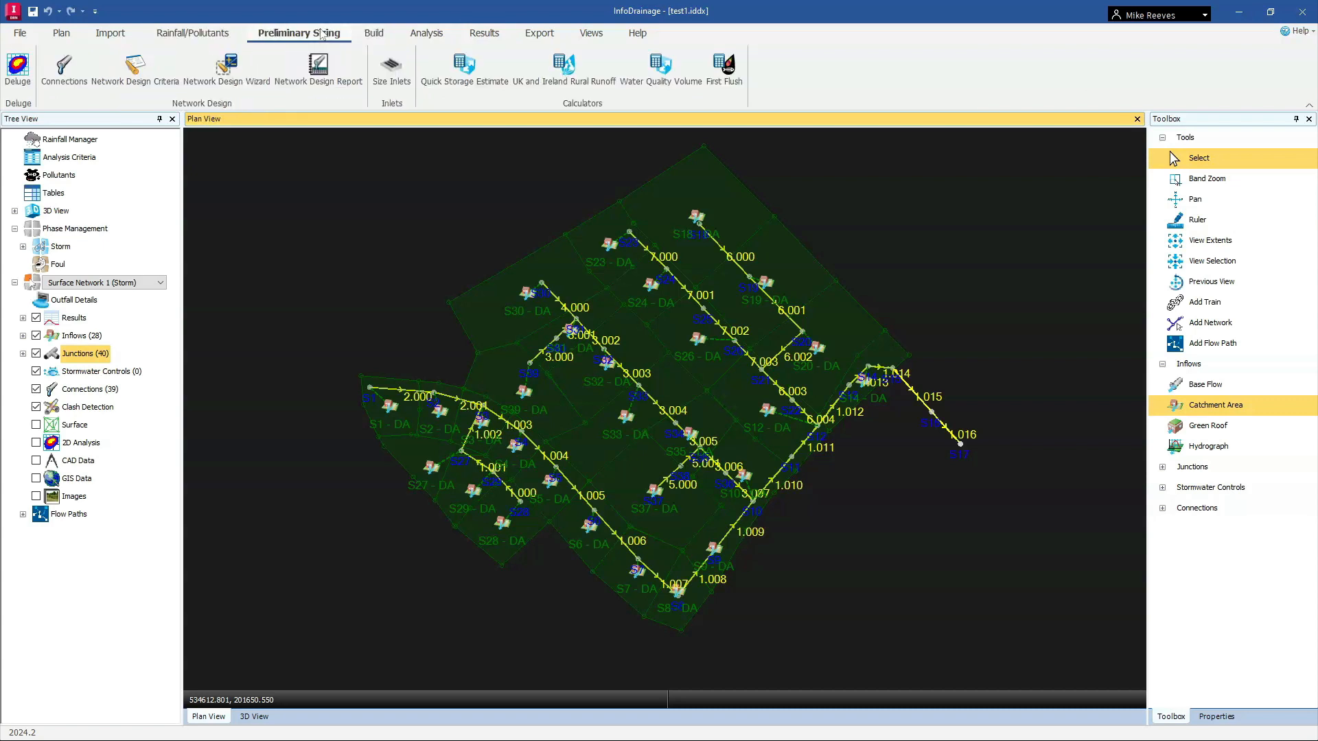
left_click(375, 34)
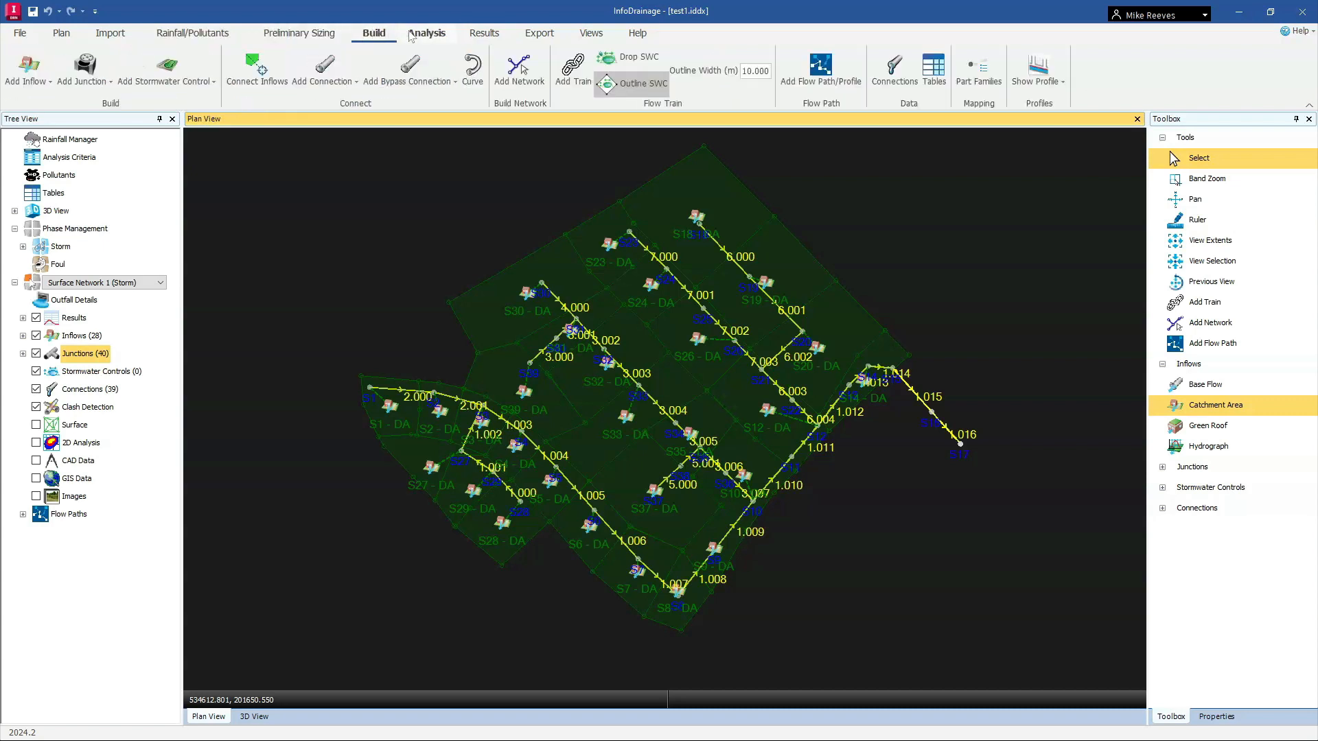
left_click(484, 36)
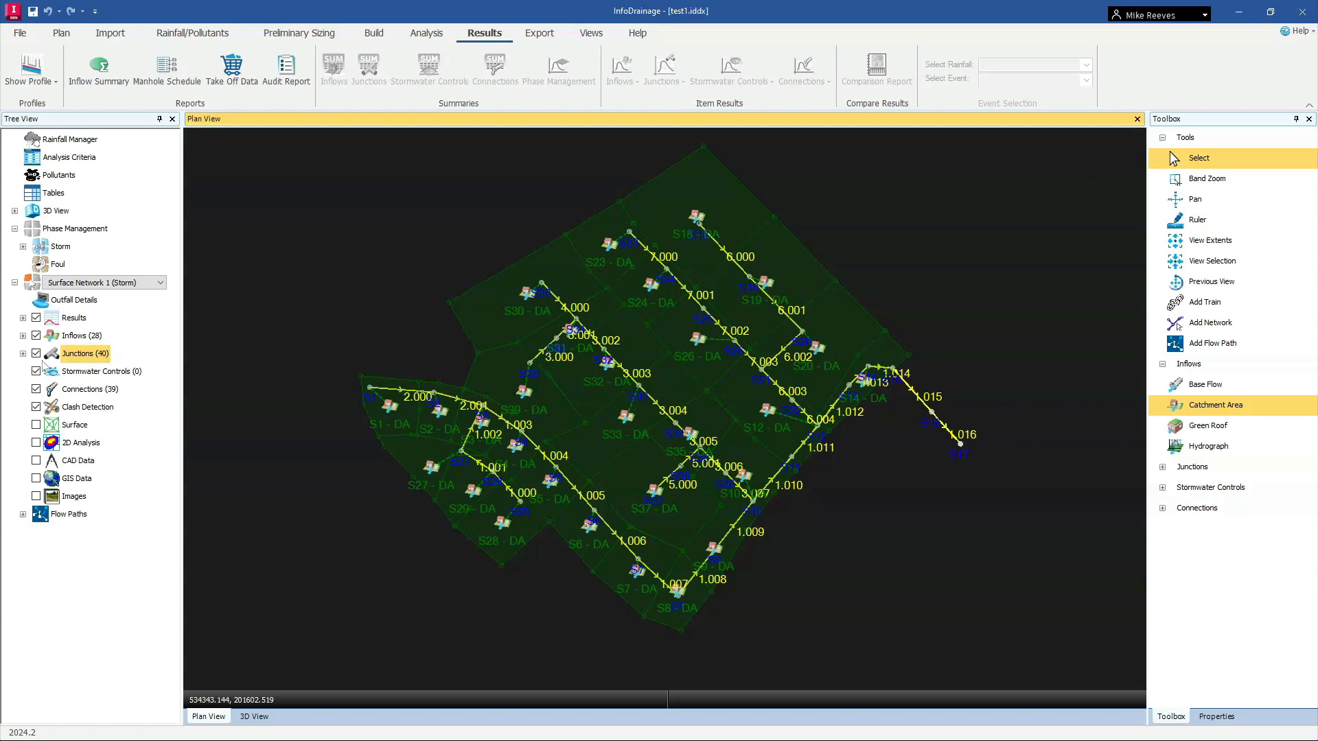
Browse the network's list of junctions and locate junction S10 on the plan.
left_click(23, 354)
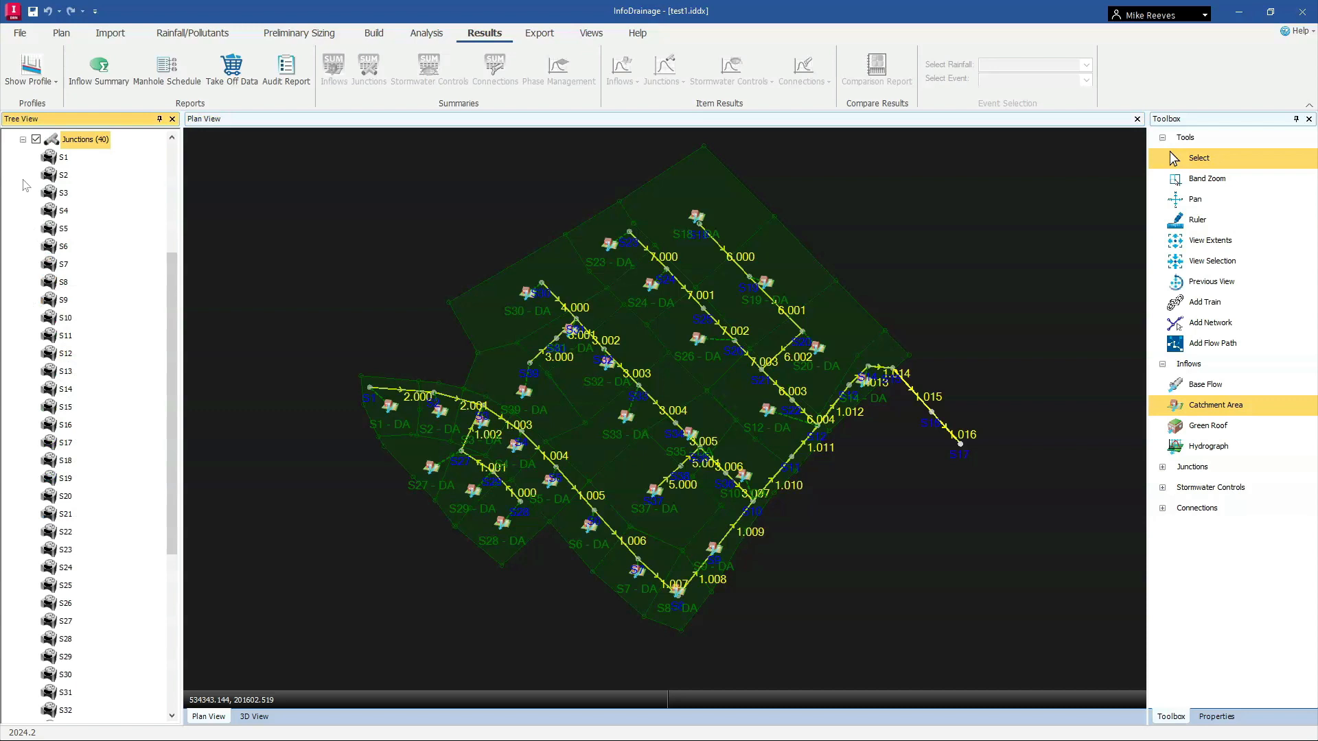
left_click(55, 320)
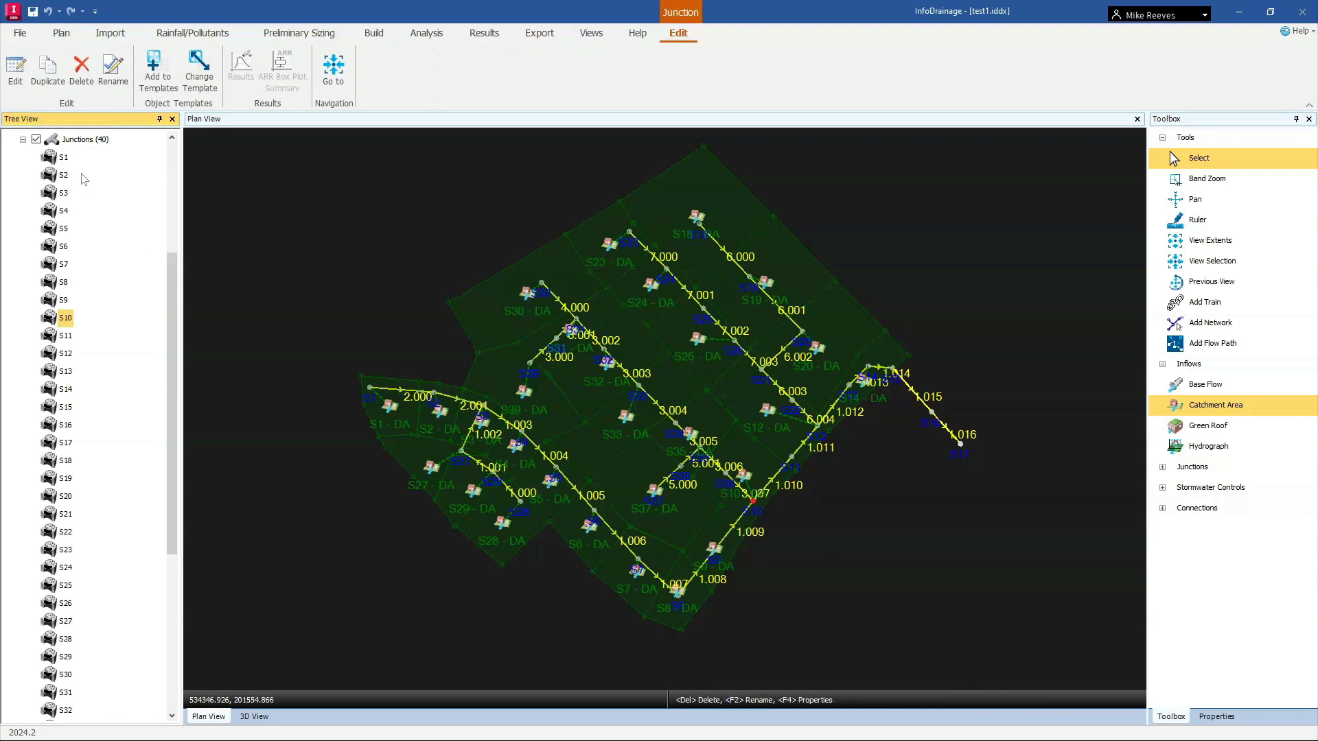
left_click(22, 140)
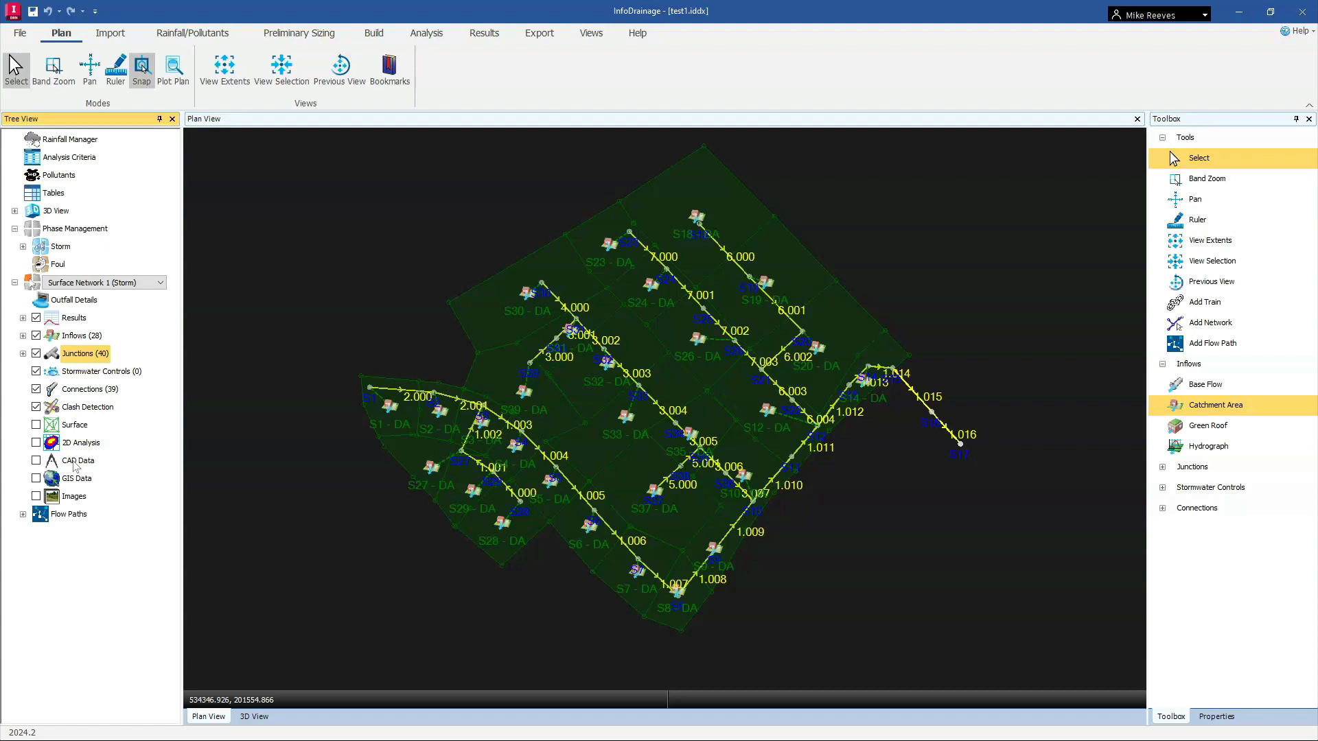
Examine the import options for CAD data and the loading options for the surface, without importing anything.
right_click(76, 465)
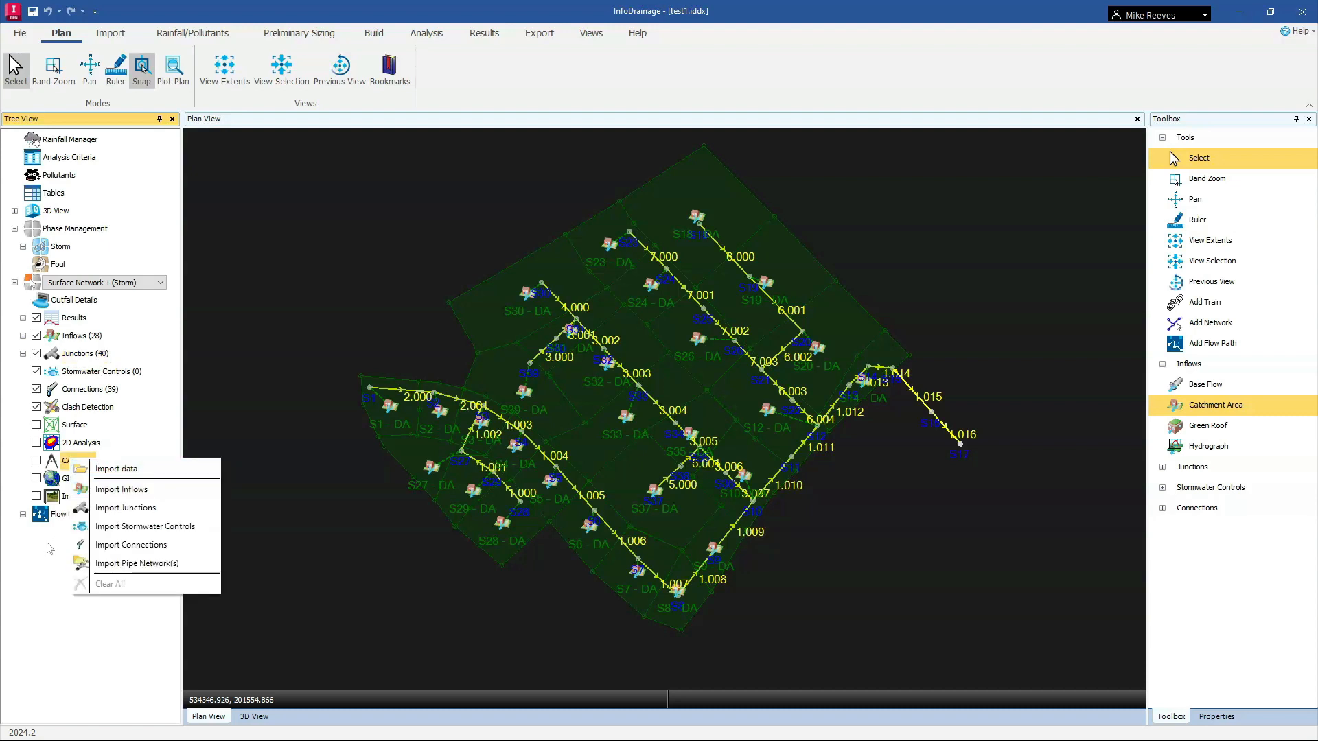
left_click(40, 575)
right_click(75, 429)
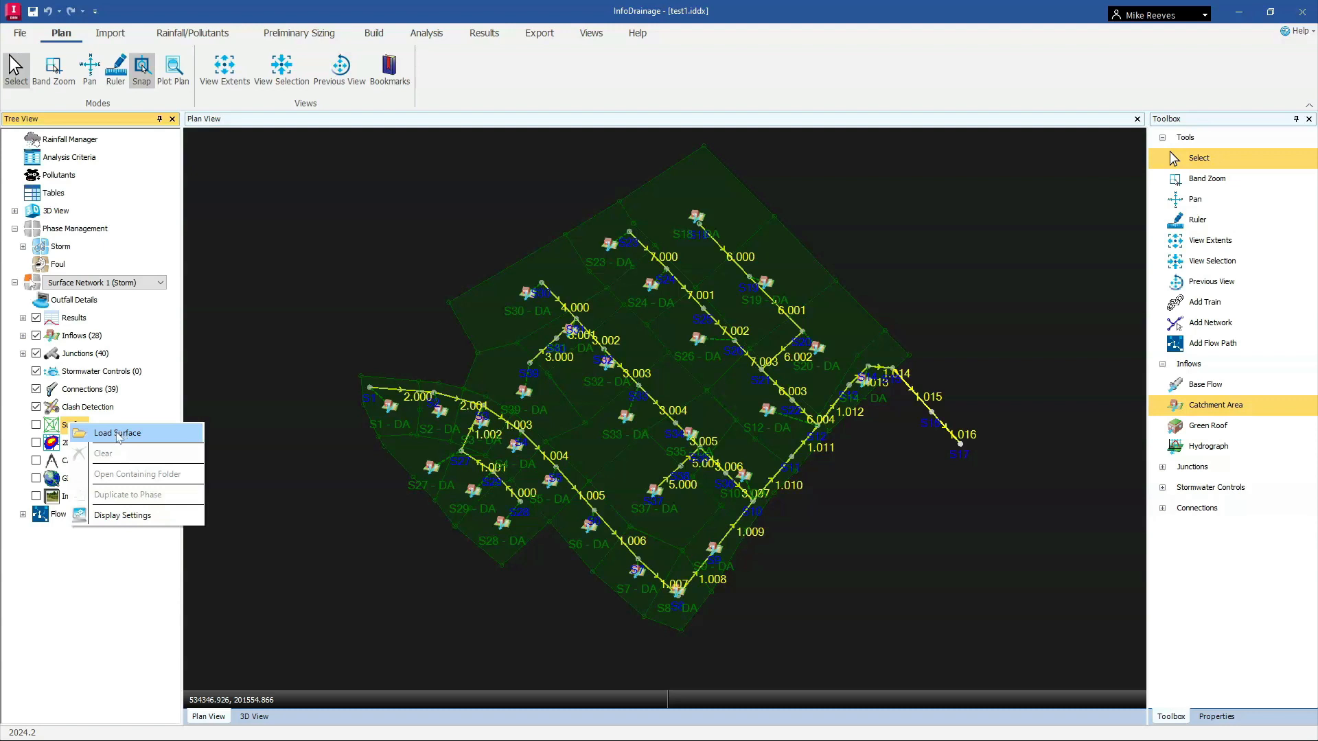
left_click(92, 583)
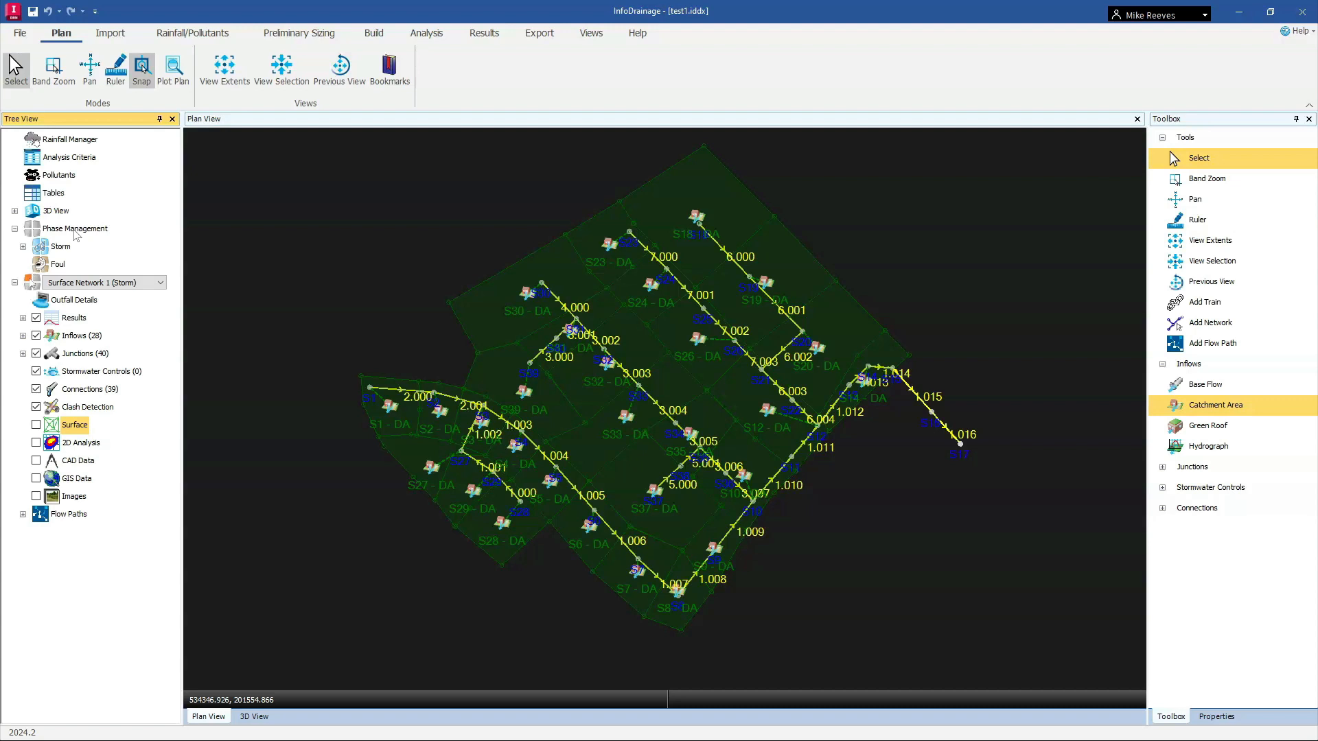
Expand the storm phases and toggle the Surface Network 1 phase's status to stop and back to go.
left_click(15, 230)
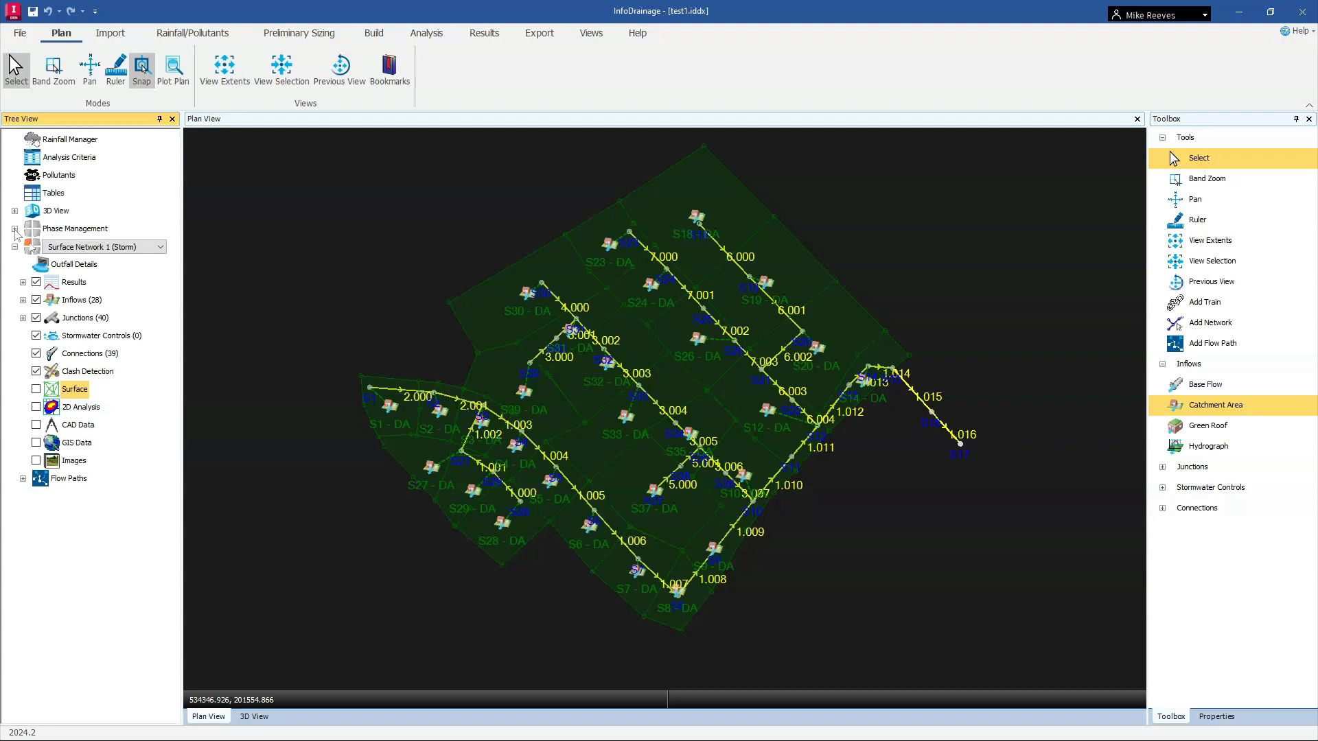
left_click(15, 229)
left_click(23, 246)
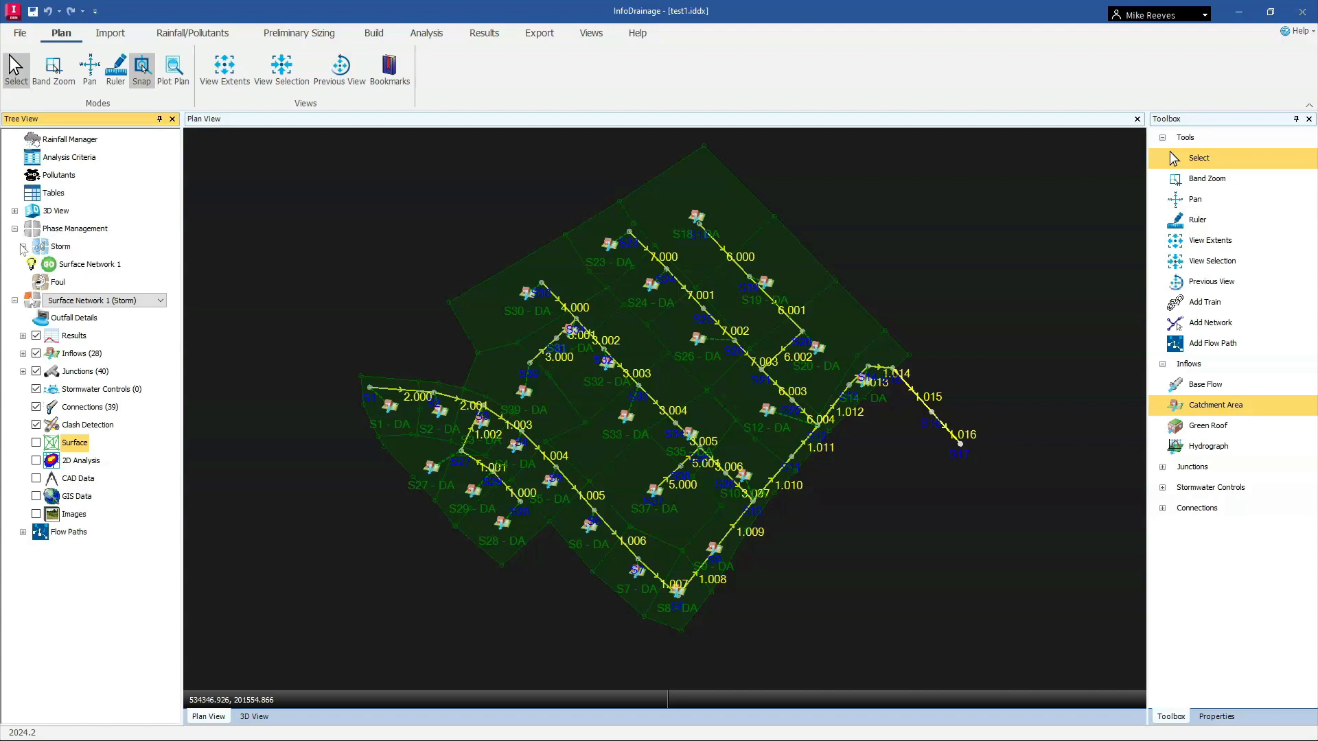
left_click(49, 265)
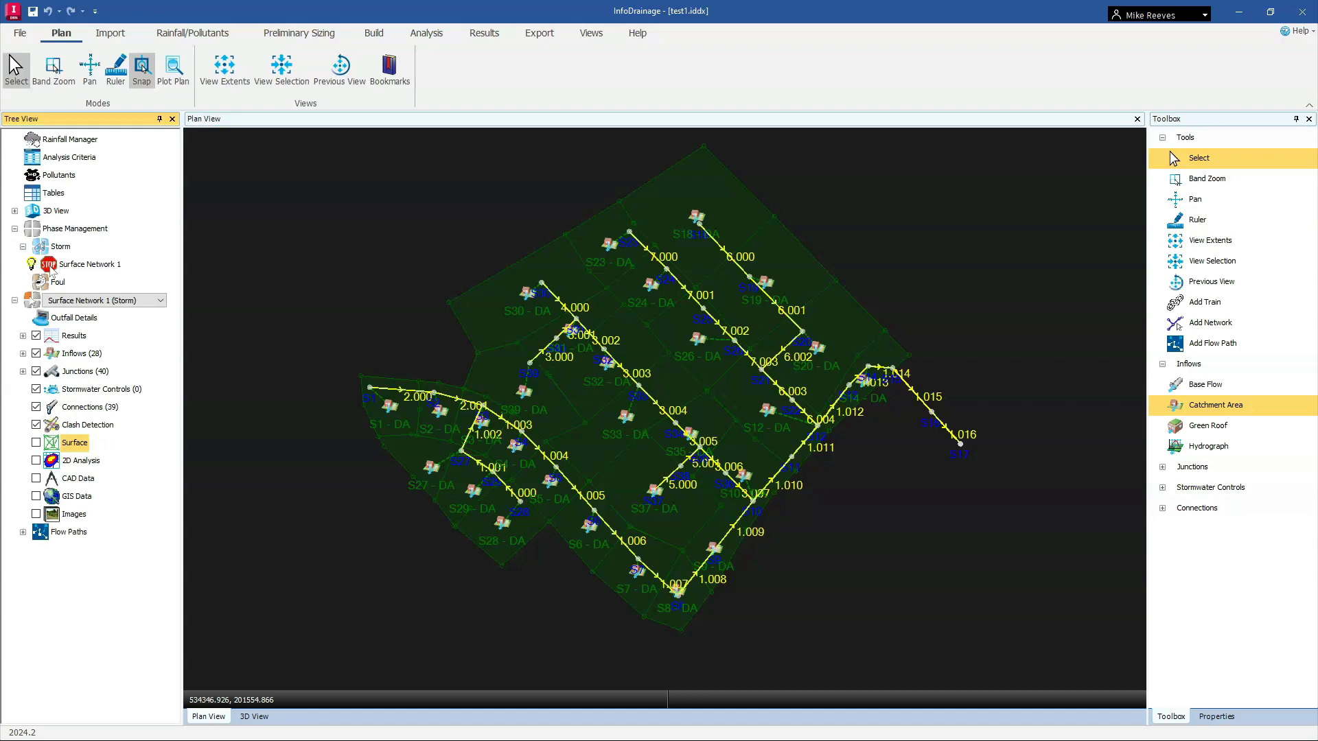
left_click(50, 266)
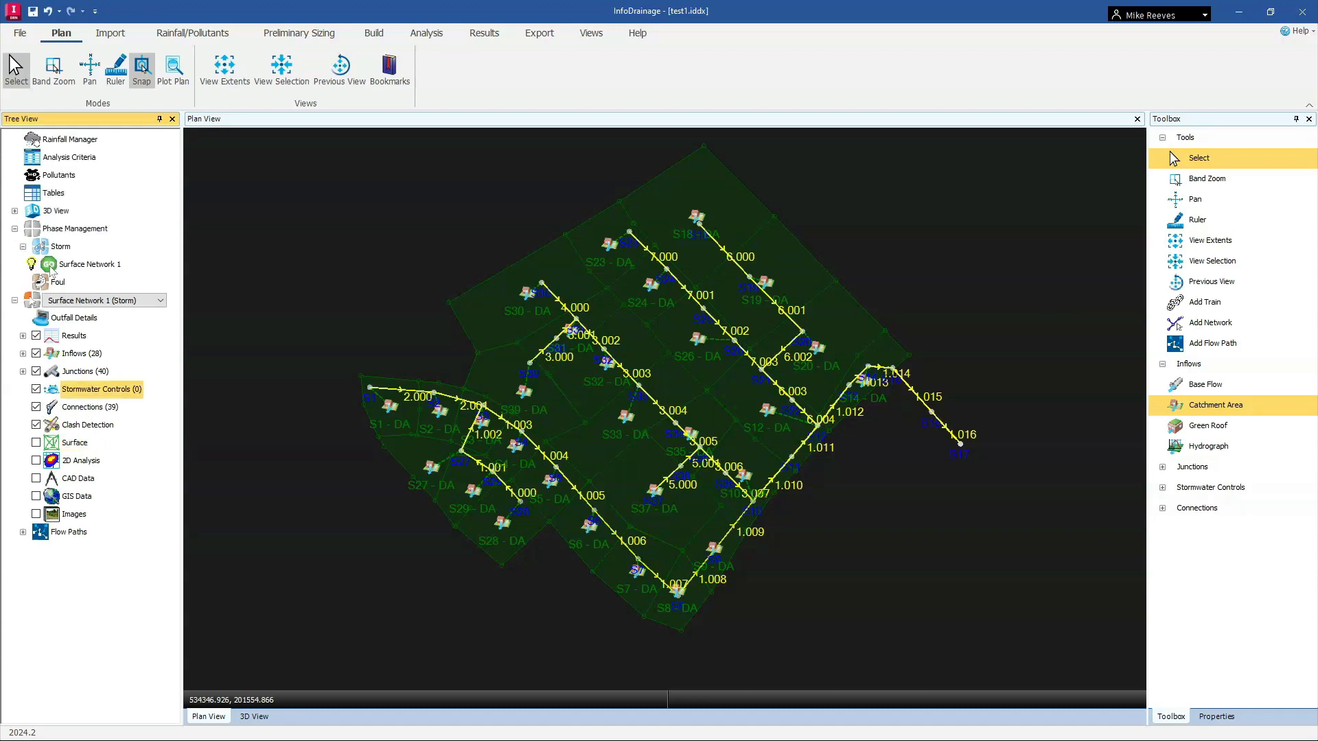
left_click(22, 212)
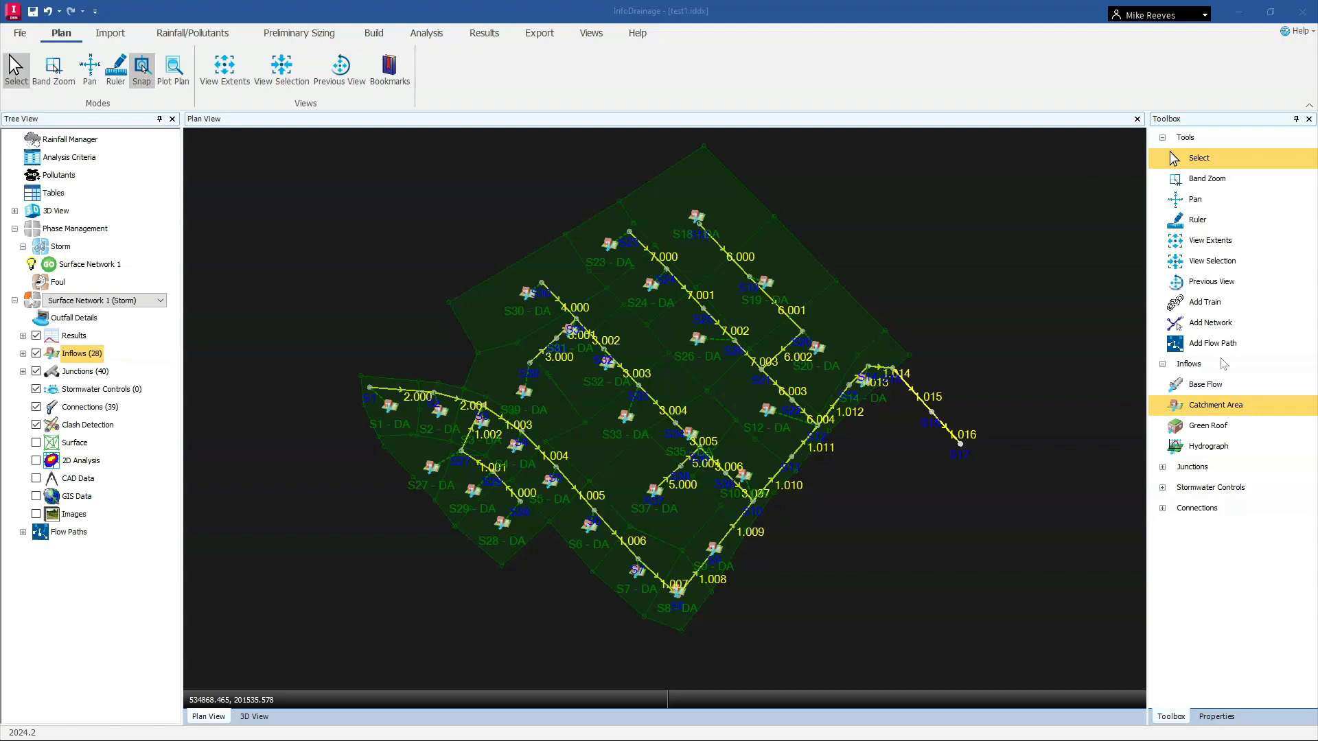
Place a new manhole outside the catchment boundary, northeast of the existing network.
left_click(1163, 365)
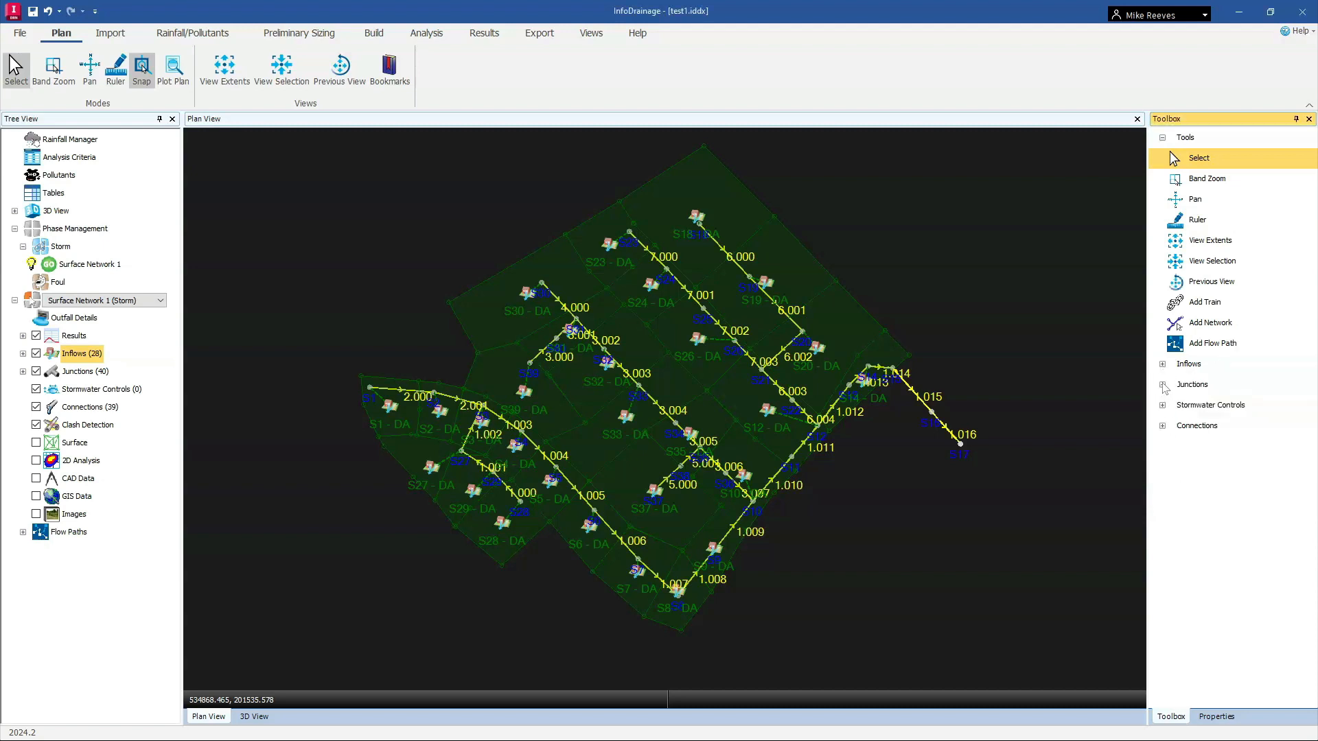
left_click(1163, 386)
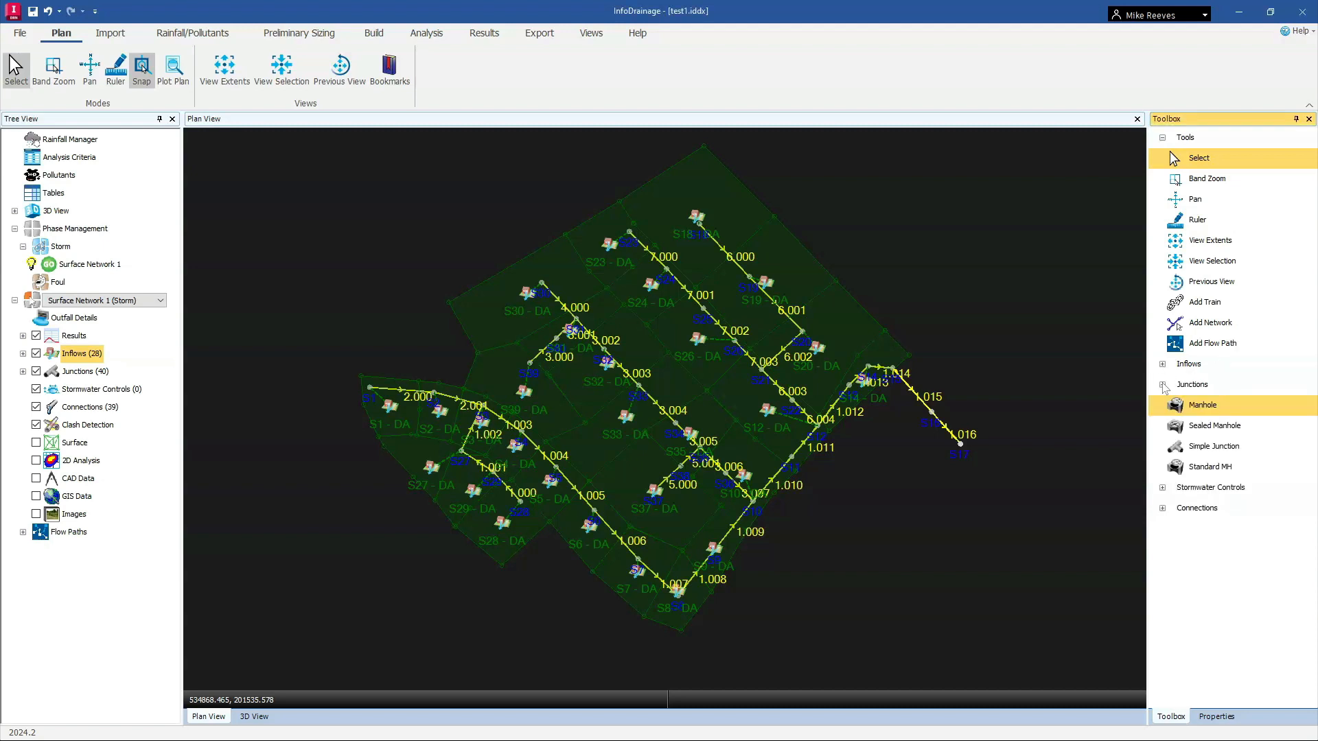
left_click(1202, 407)
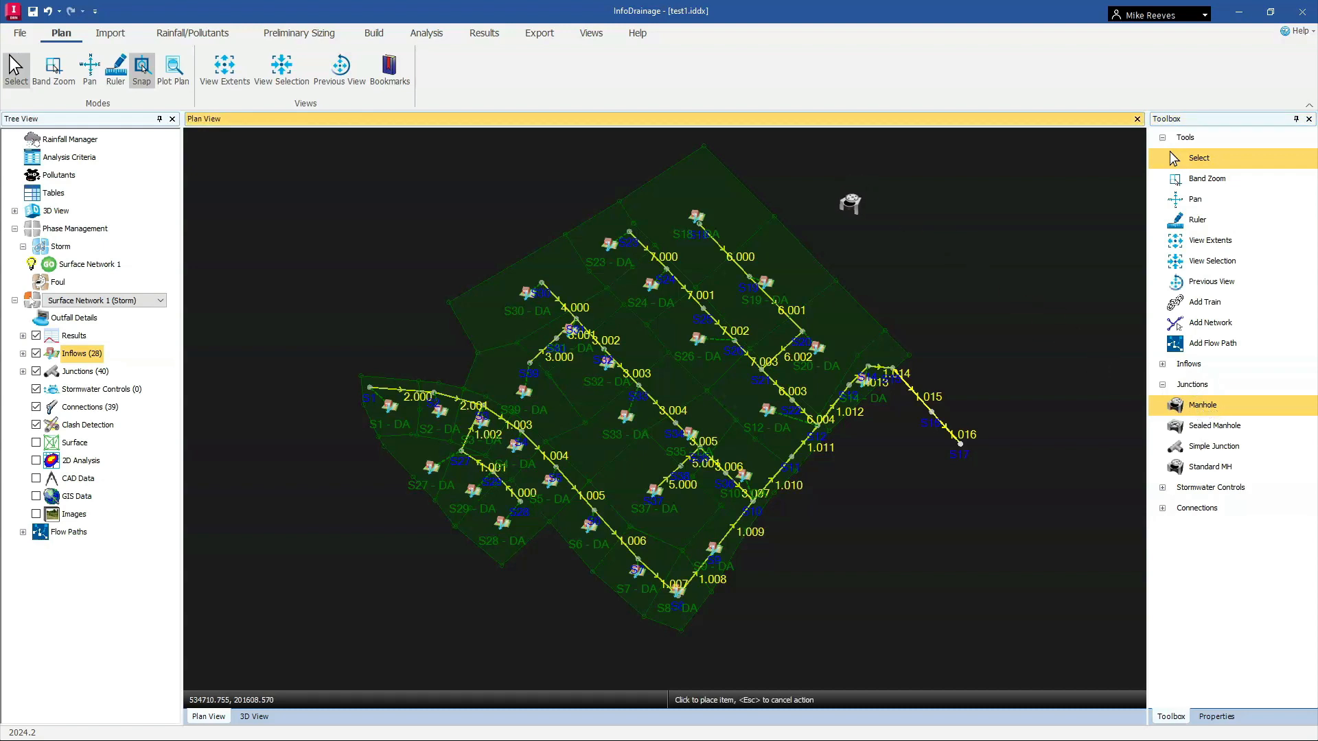
left_click(843, 206)
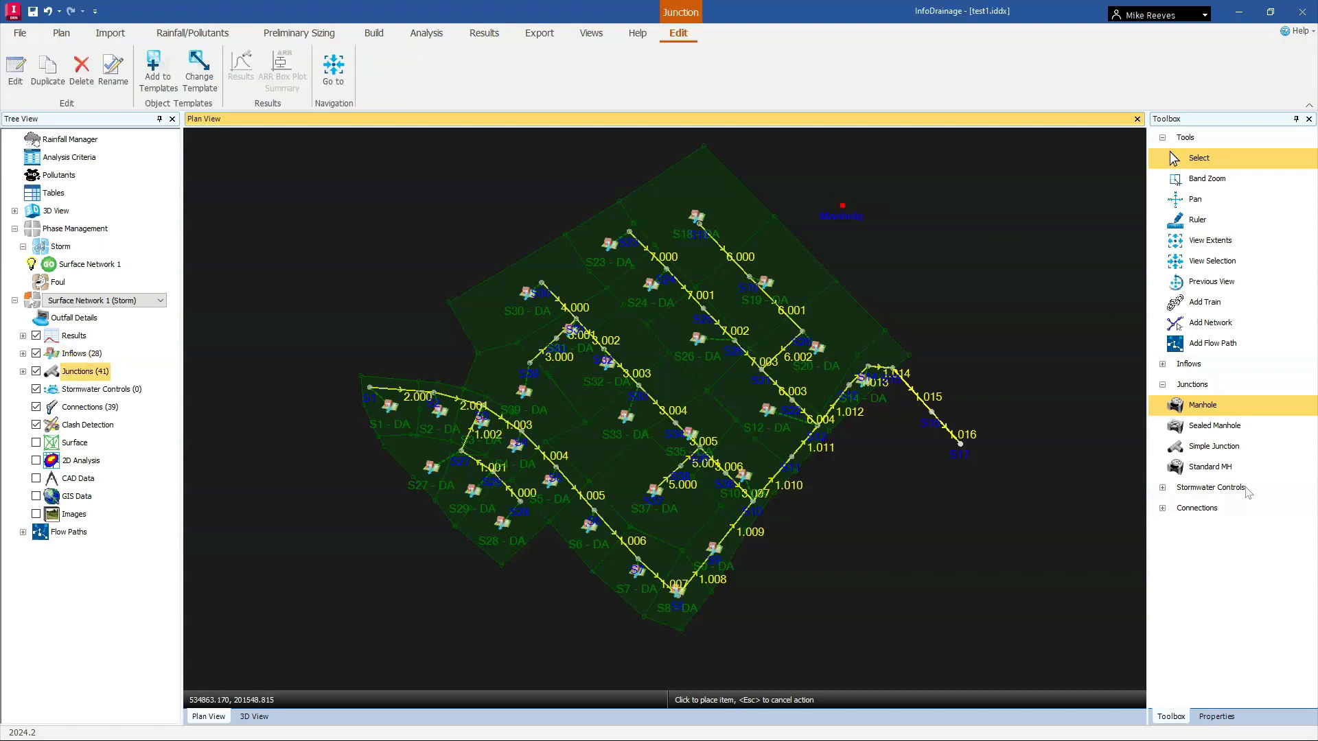
Draw a pipe from the new manhole to the existing inlet of the junction between pipes 6.001 and 6.002.
left_click(1163, 509)
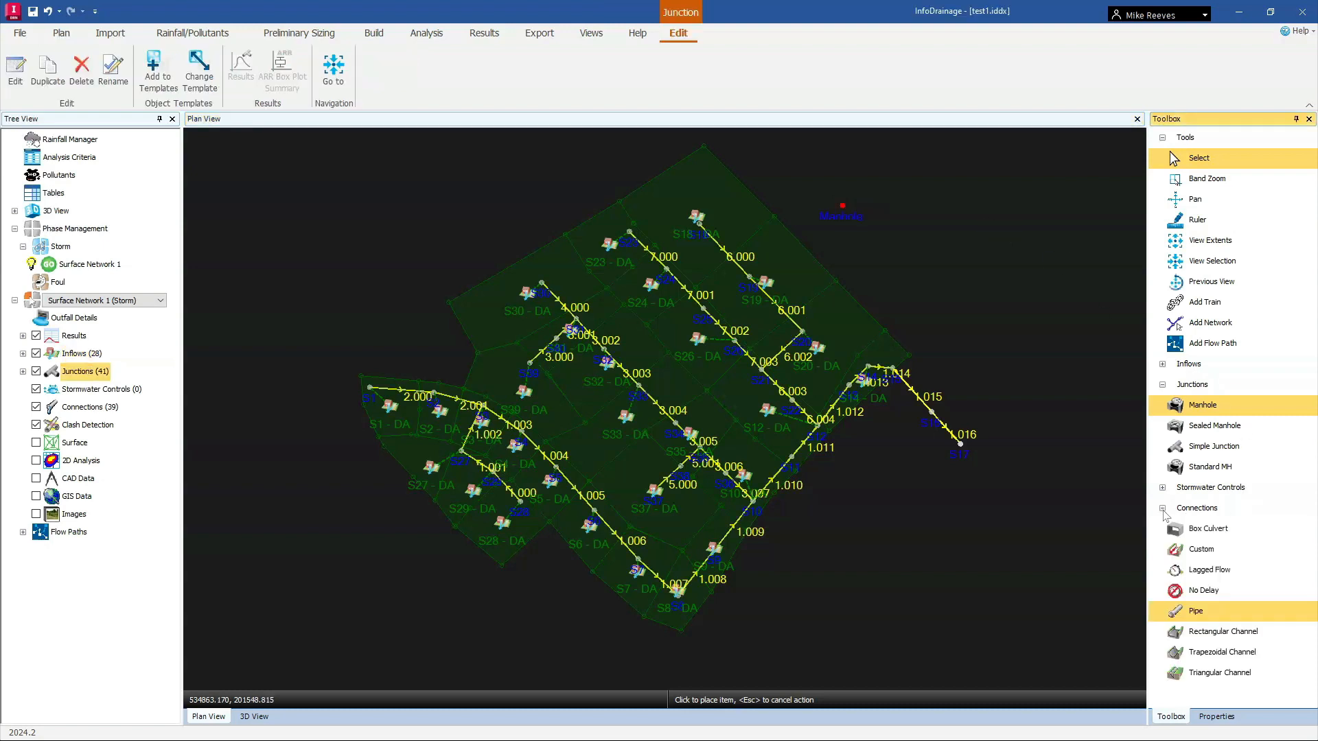
left_click(1197, 612)
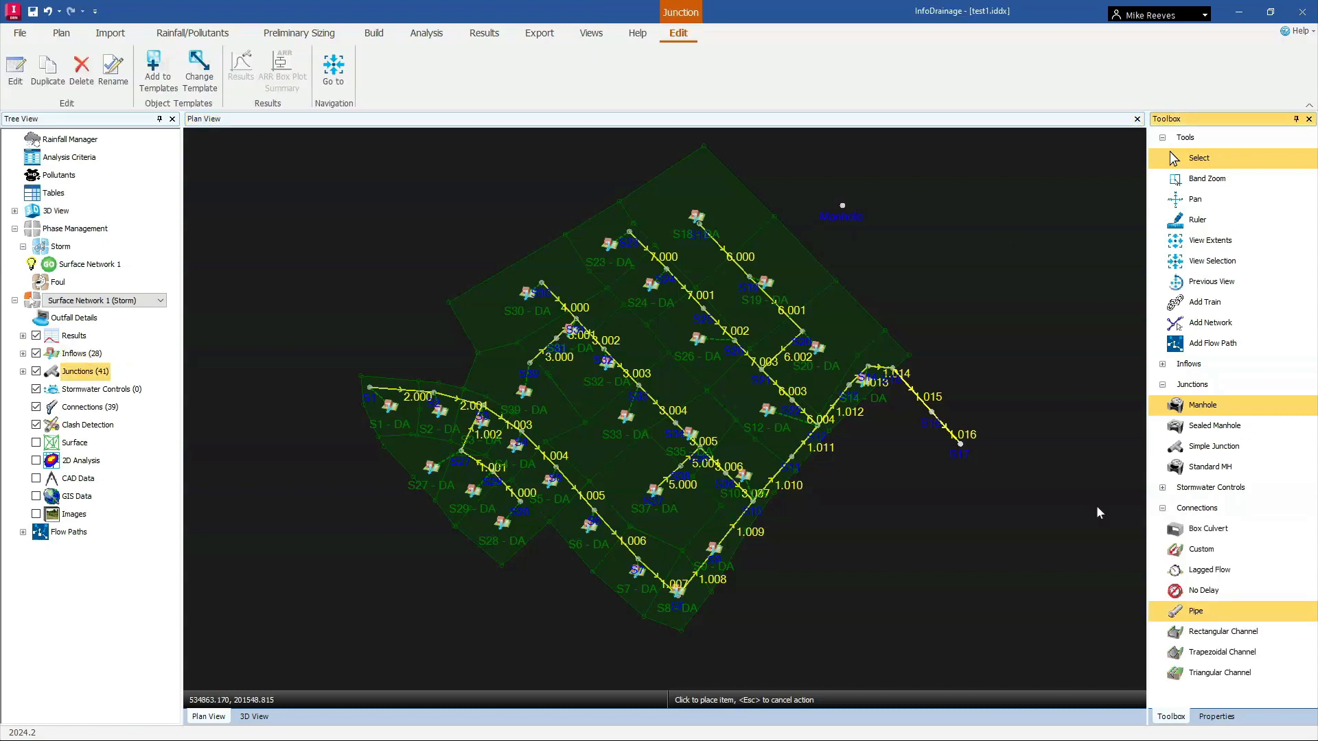
left_click(843, 206)
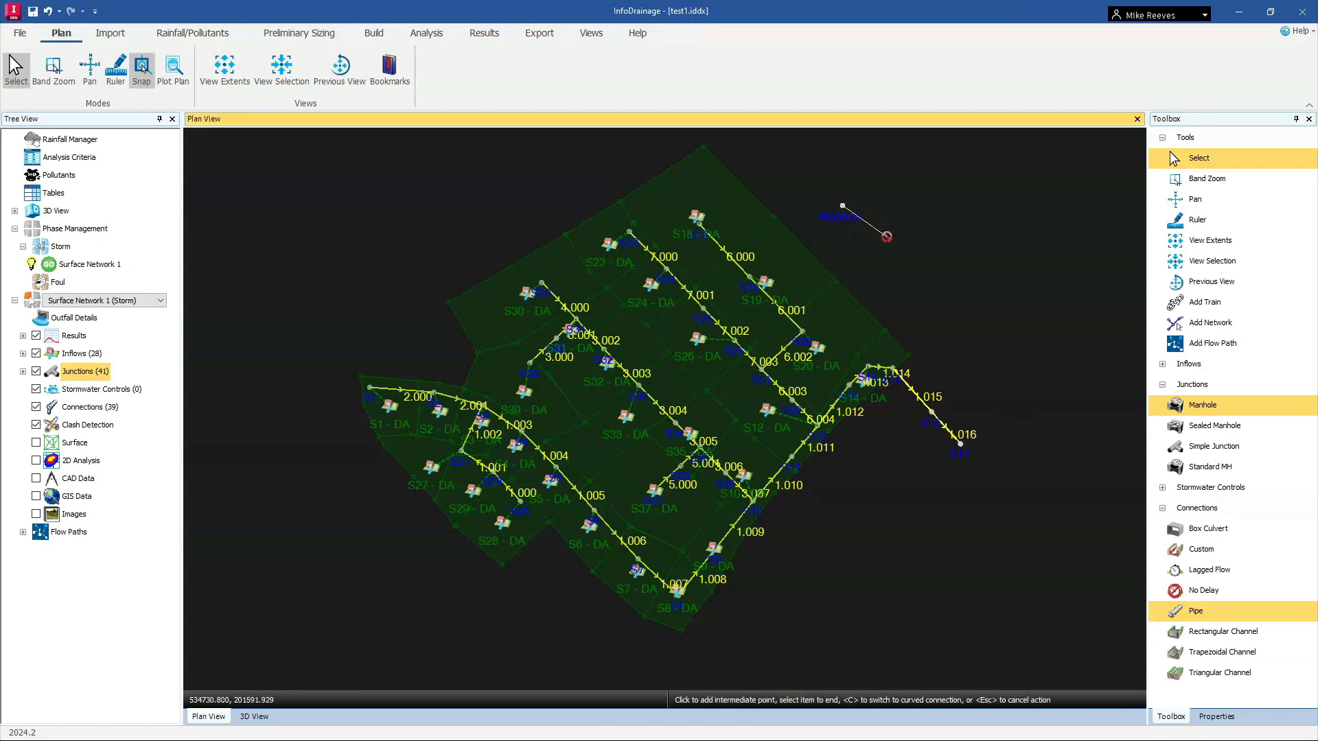
left_click(809, 331)
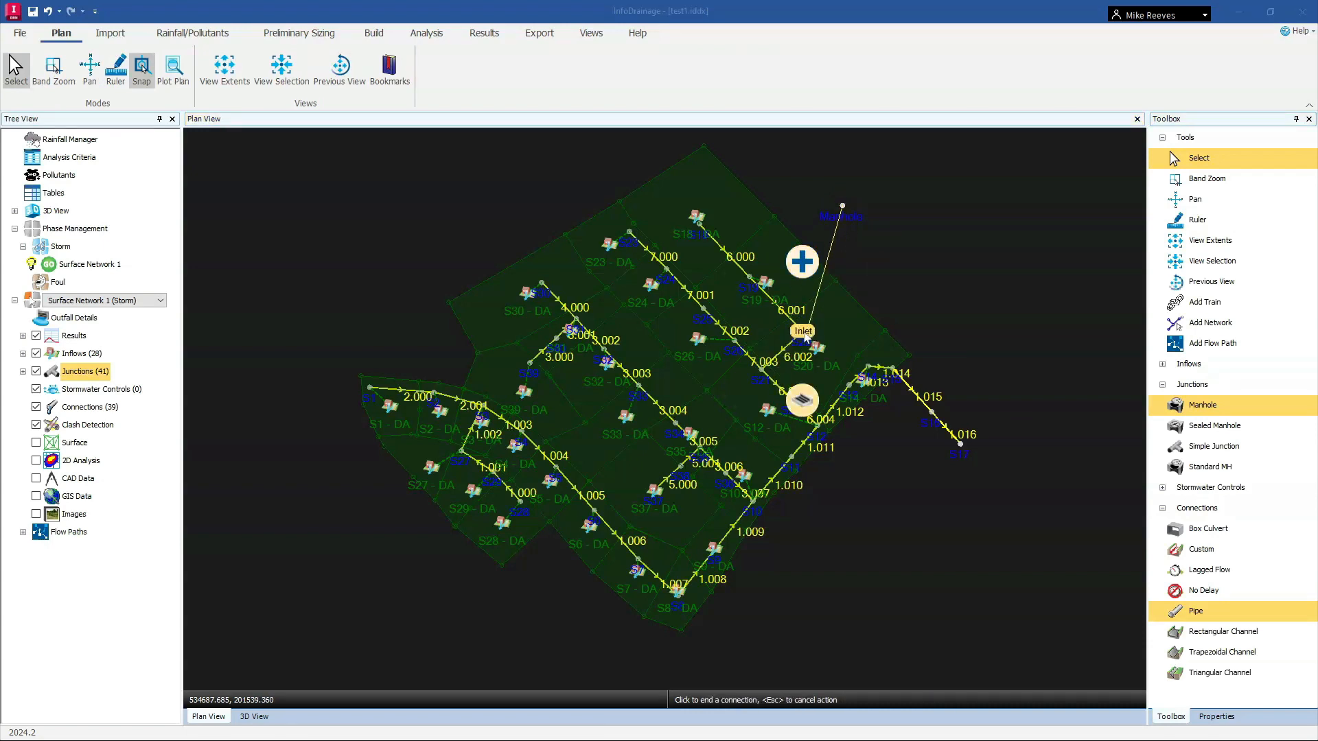
left_click(801, 400)
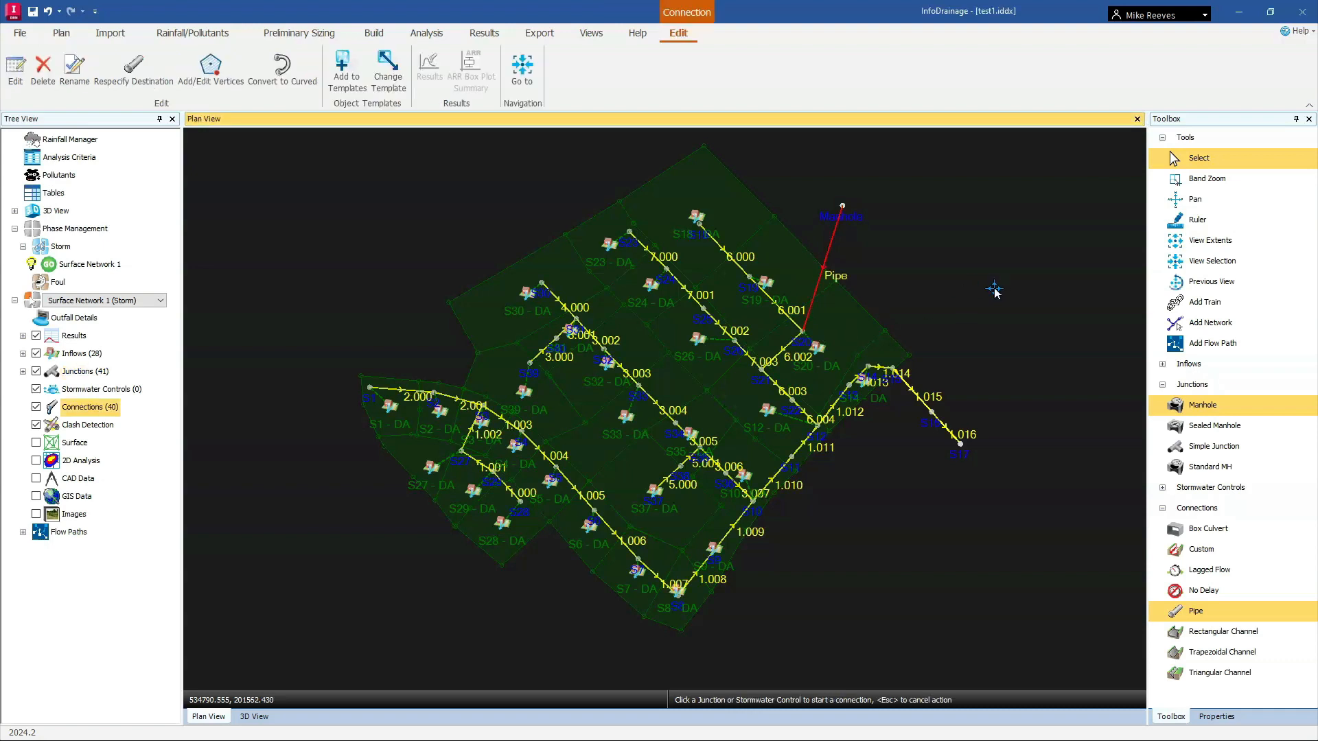
Place a new catchment area inflow just northeast of the new manhole.
left_click(1162, 510)
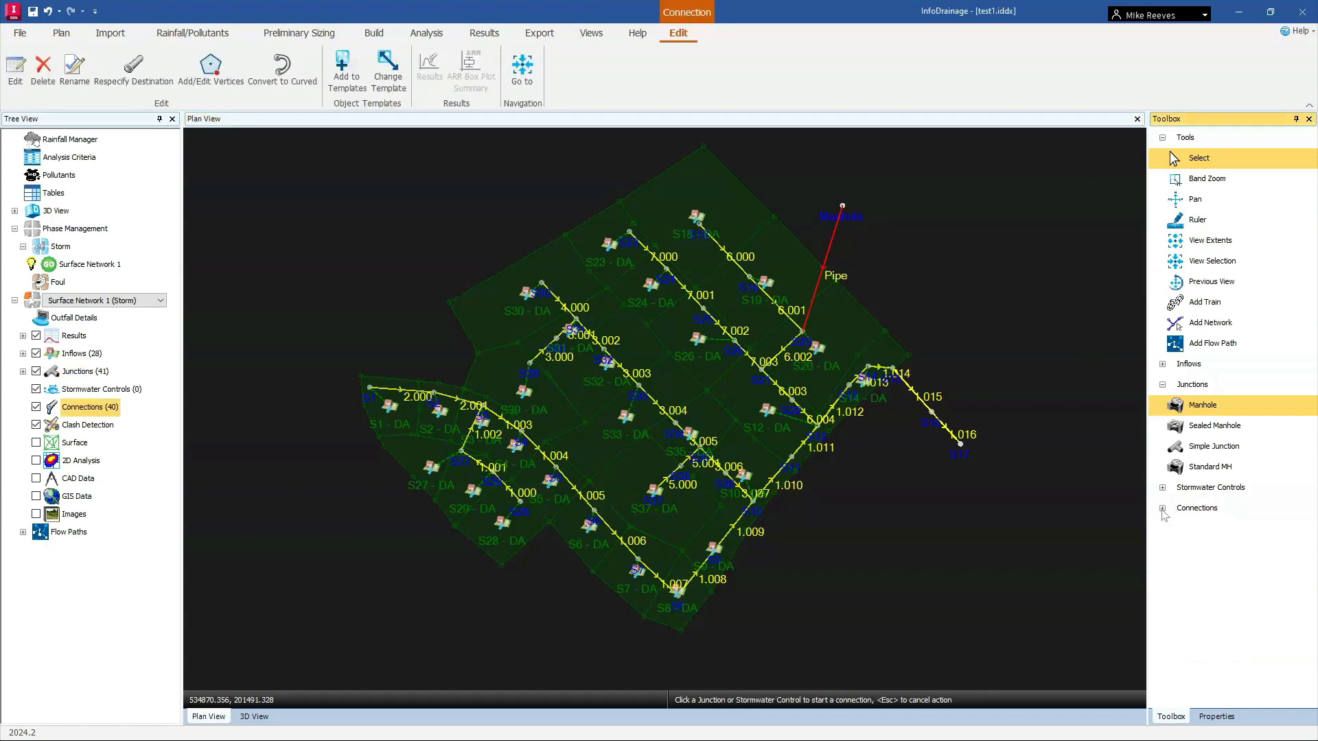
left_click(1162, 385)
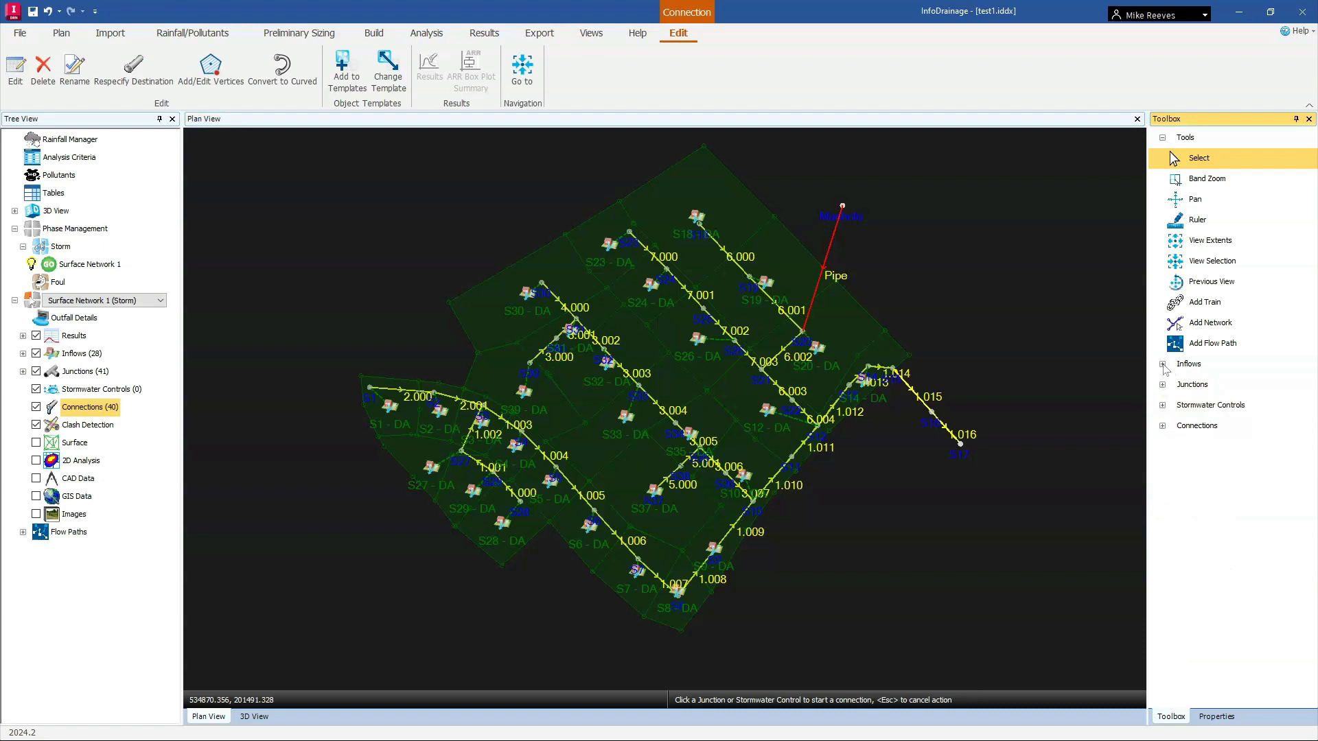
left_click(1162, 365)
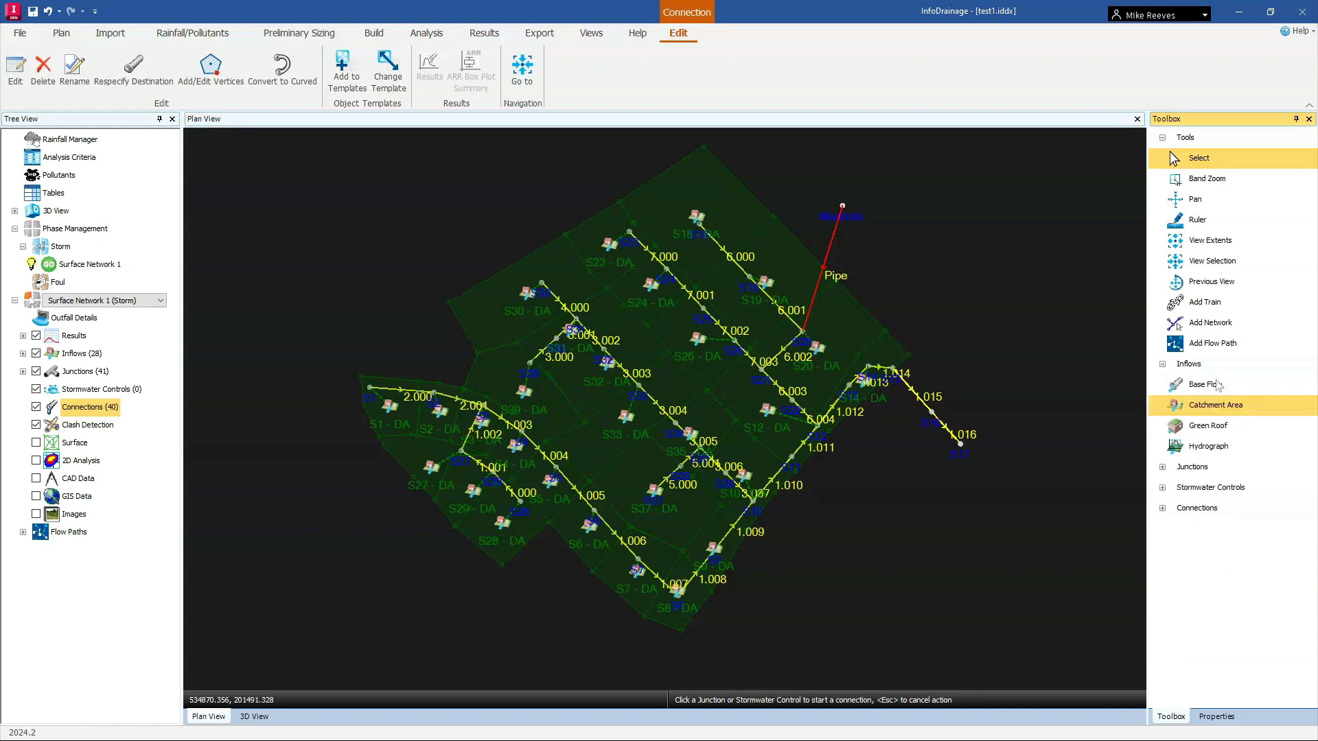
left_click(111, 34)
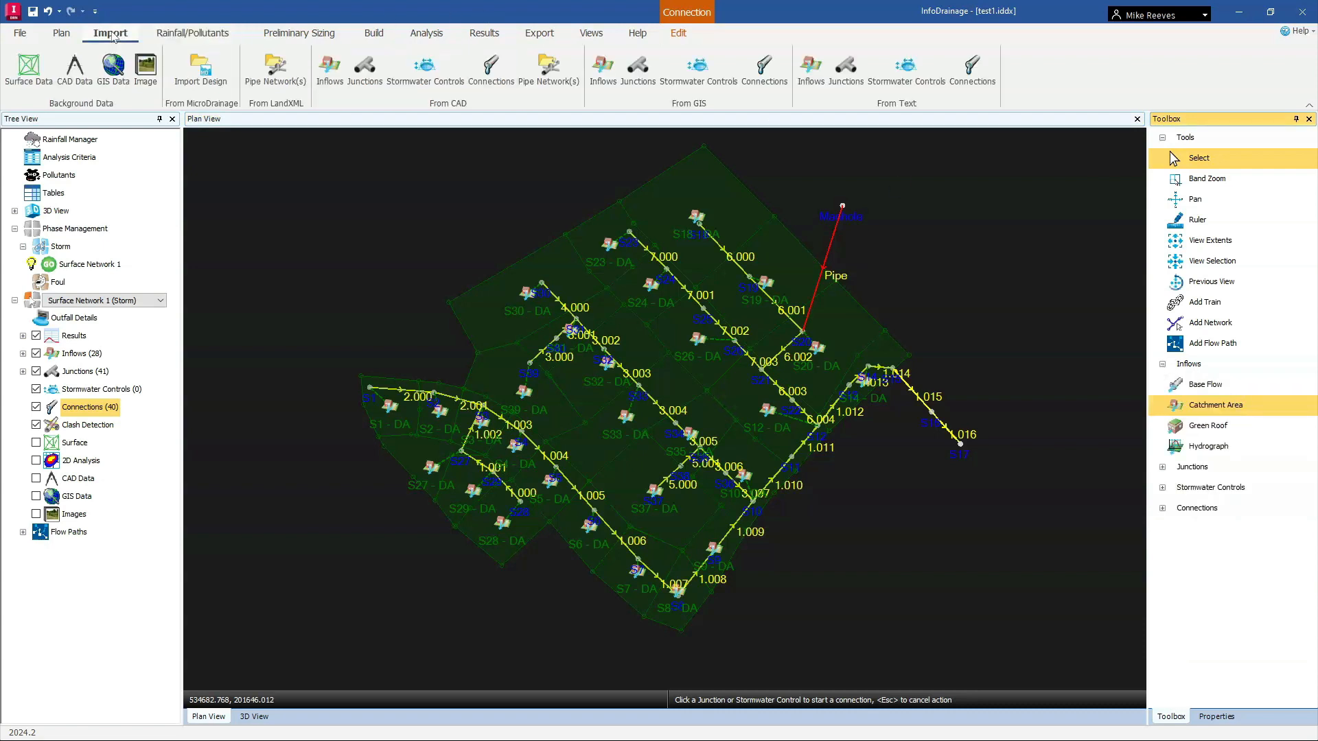
left_click(62, 35)
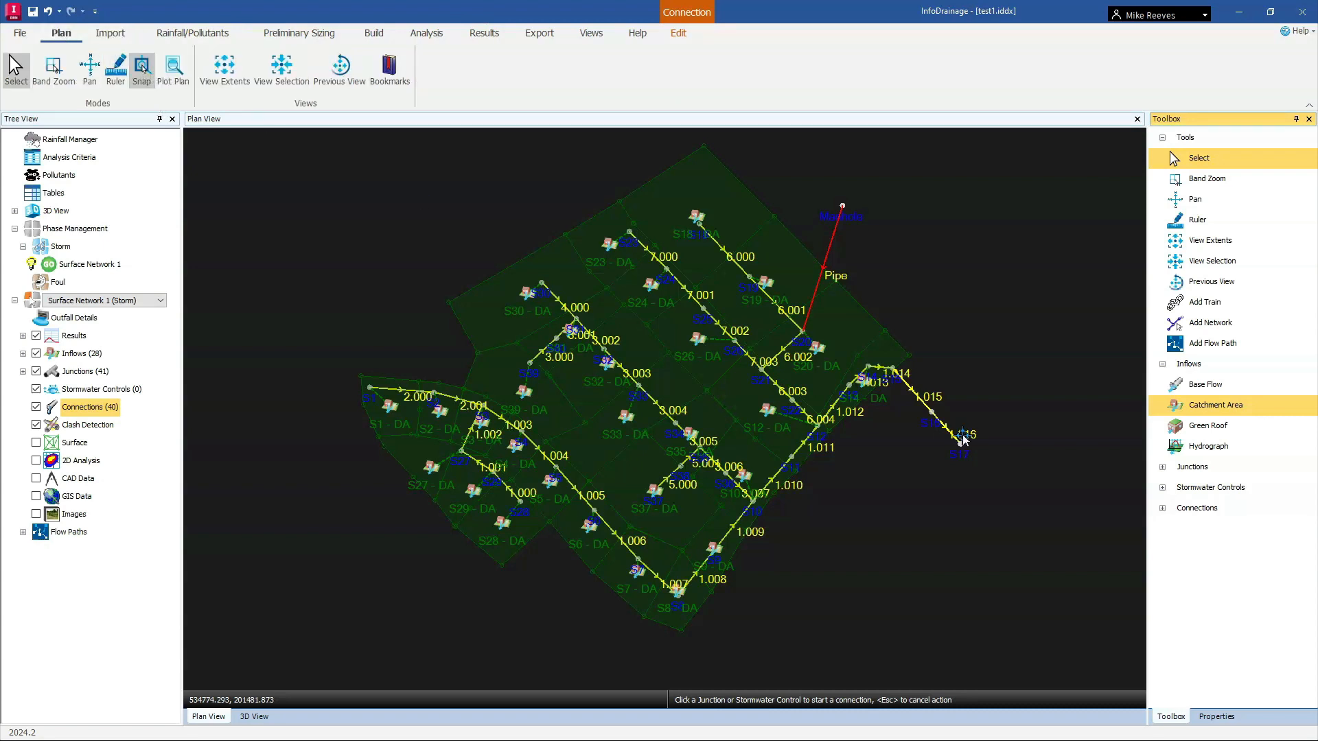
left_click(1214, 406)
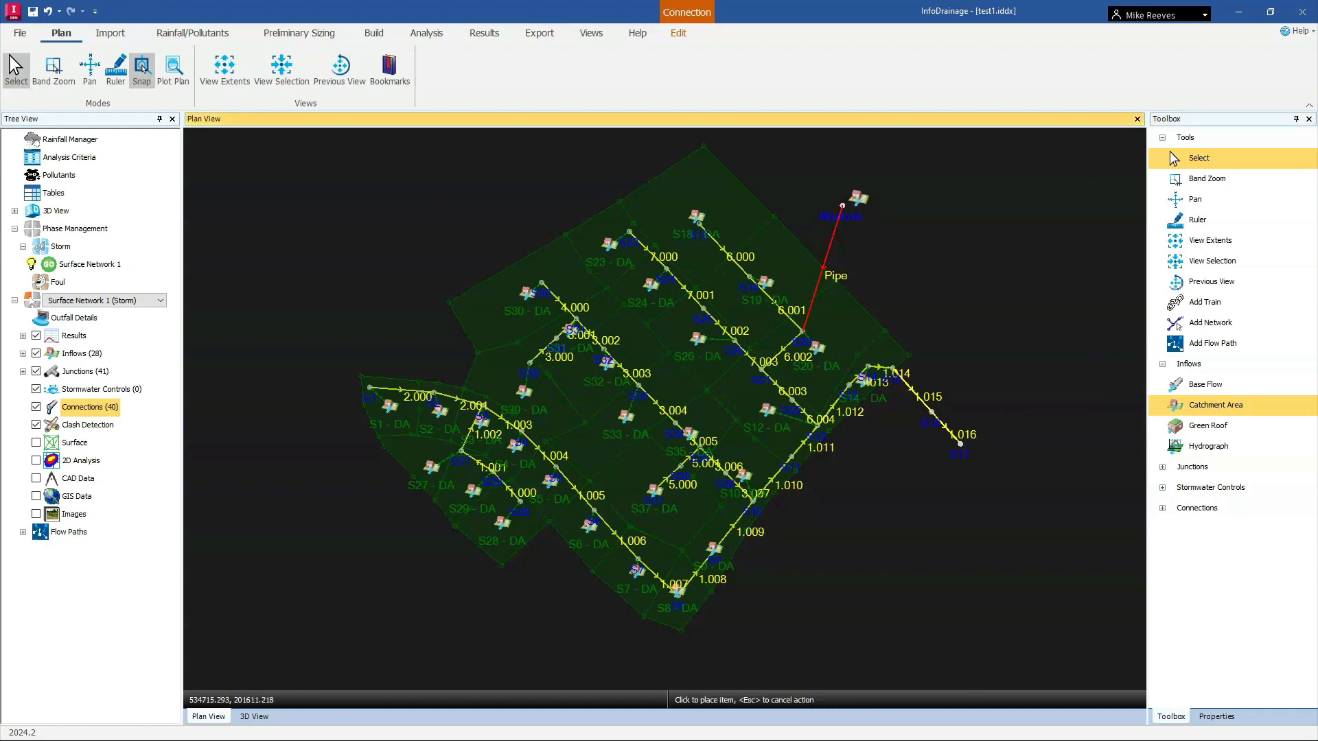
left_click(858, 193)
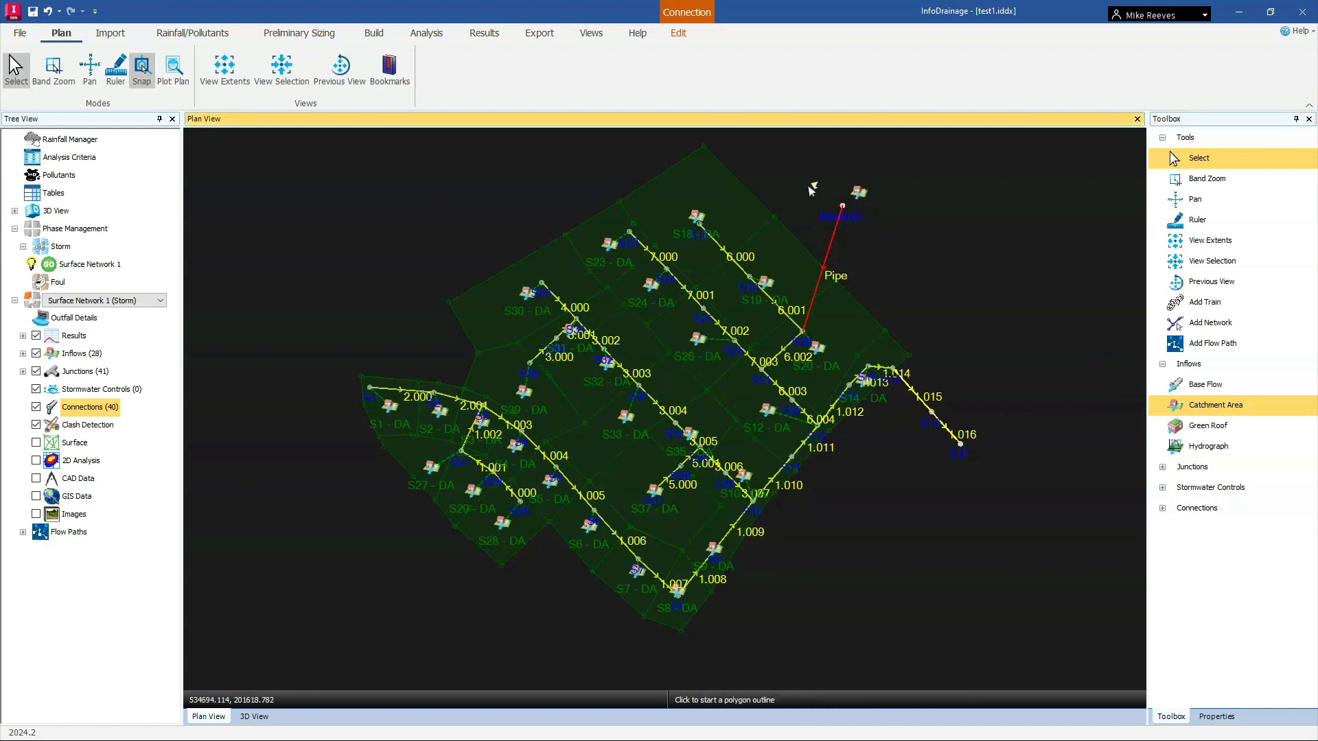
Draw the catchment area's five-sided outline around the new manhole, adjoining the northeast edge of the existing catchments.
left_click(779, 231)
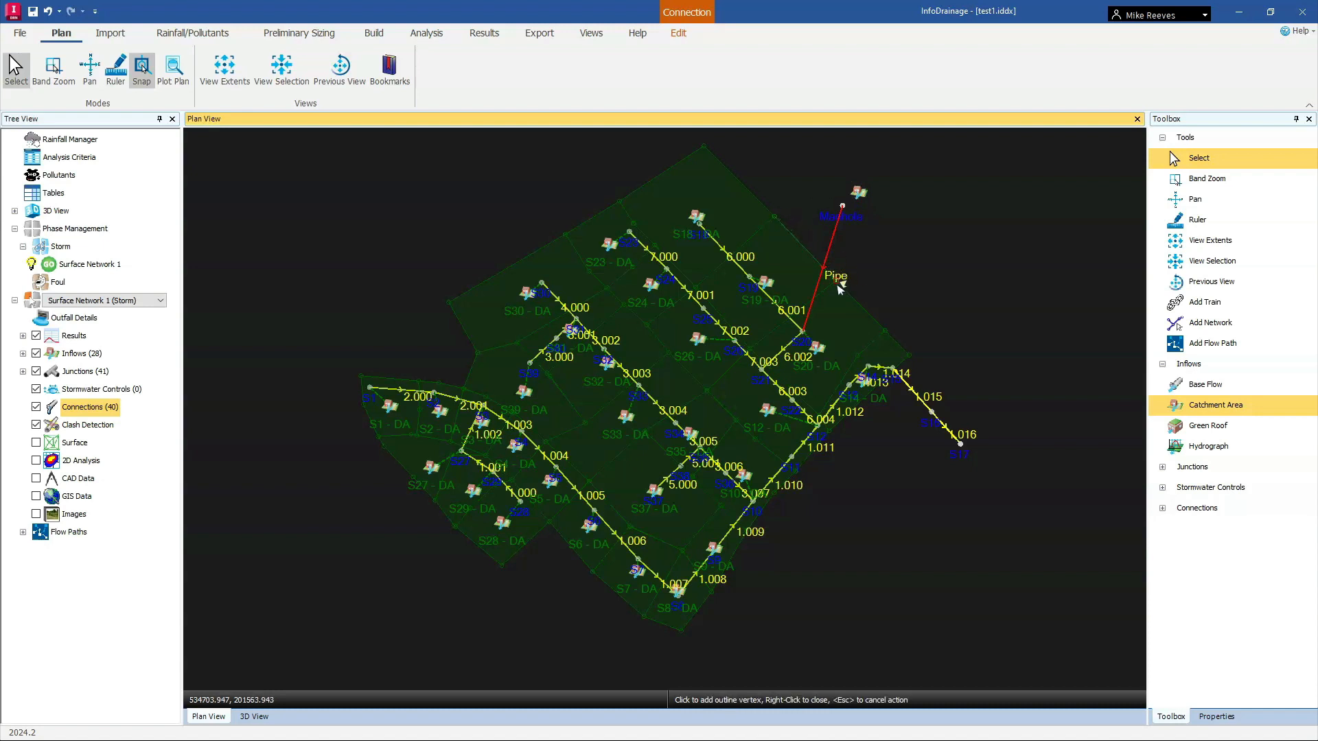
left_click(919, 243)
left_click(937, 161)
left_click(828, 152)
right_click(802, 183)
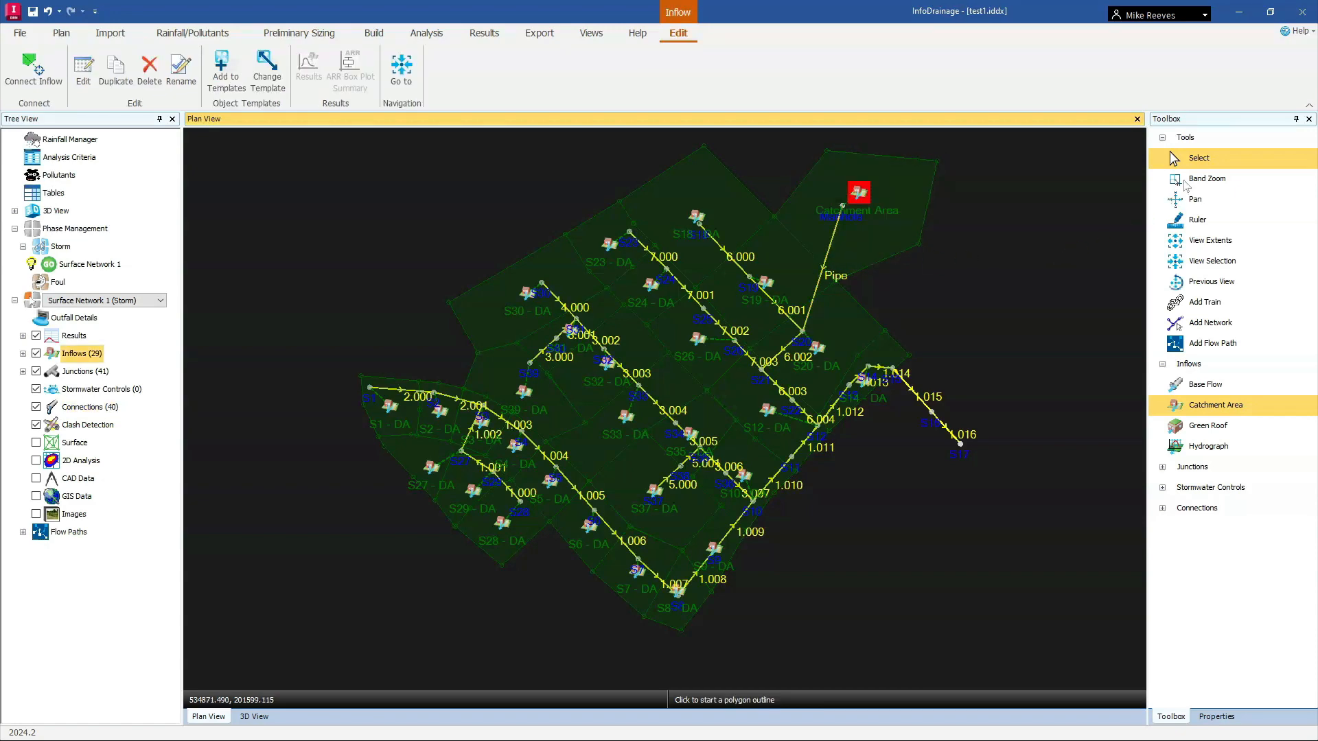
left_click(1199, 159)
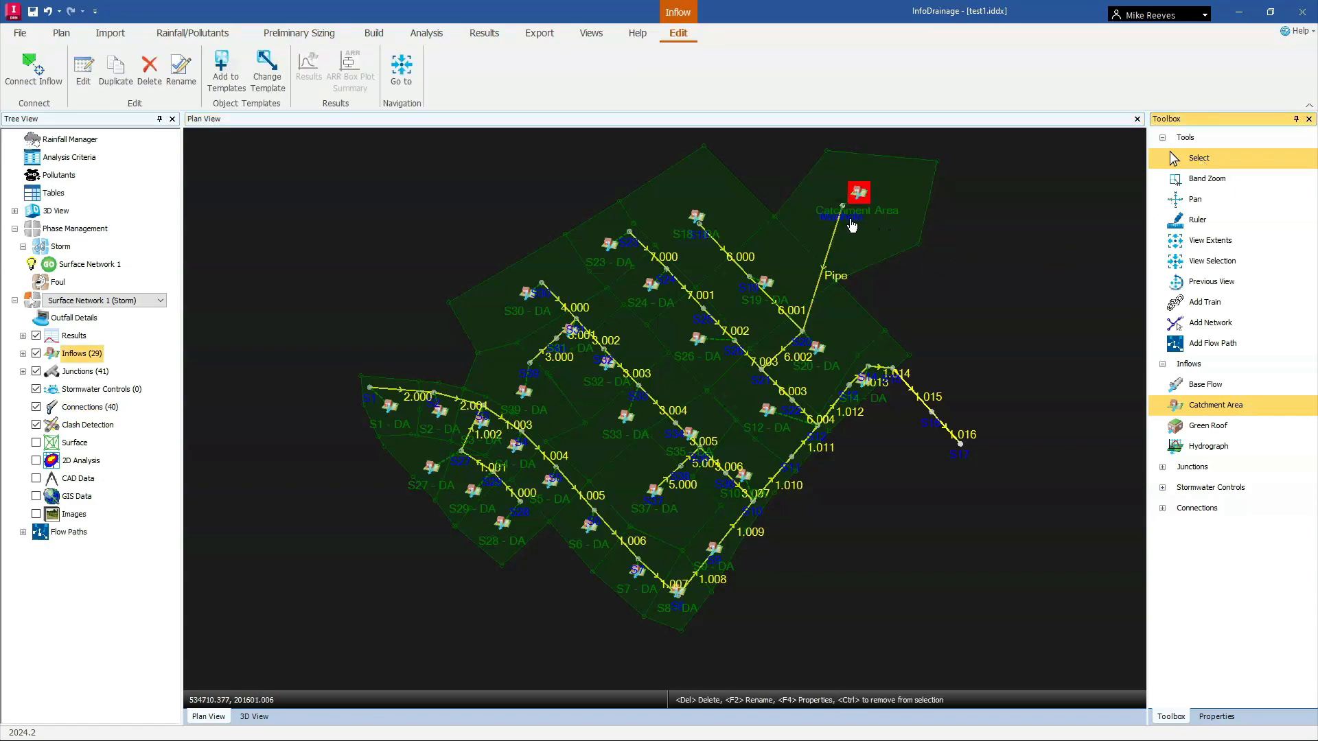
Reconnect the new catchment area's inflow to junction S18 at the upstream end of pipe 6.000.
scroll(870, 191, "up", 3)
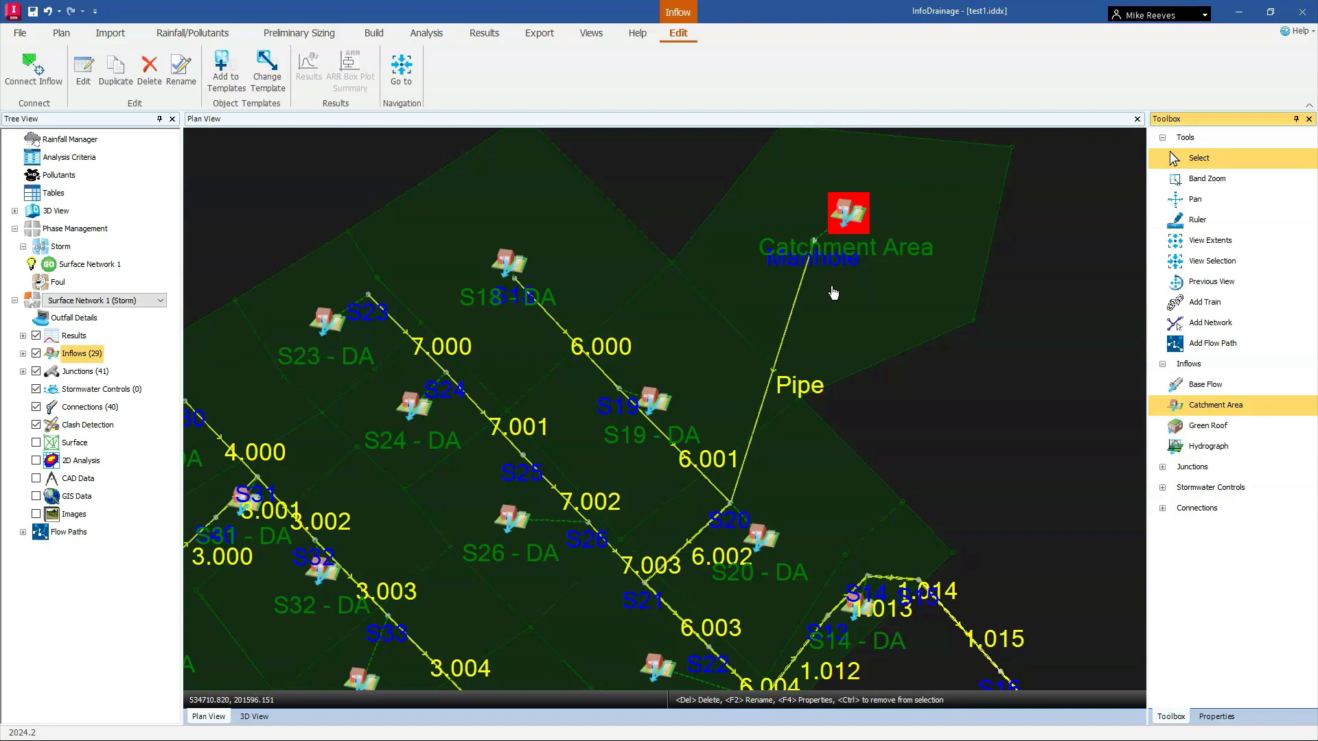
scroll(906, 256, "down", 2)
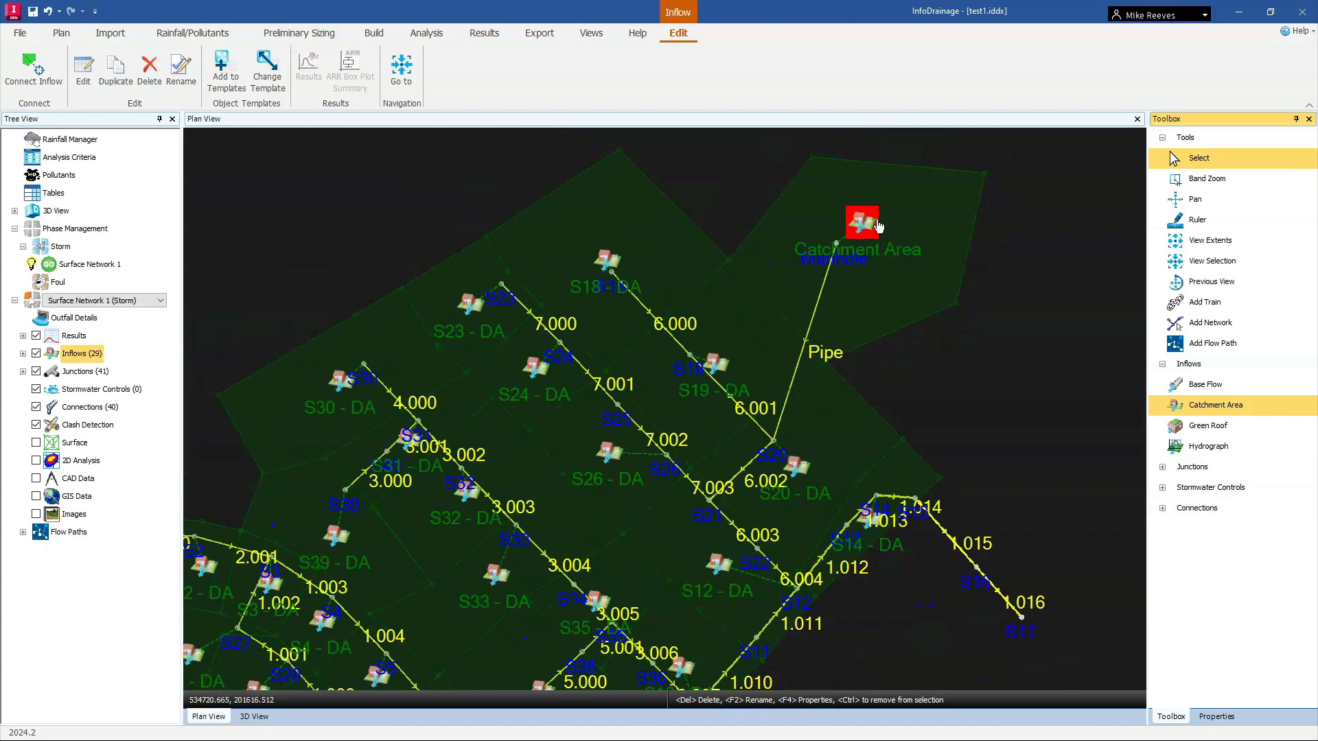
right_click(862, 223)
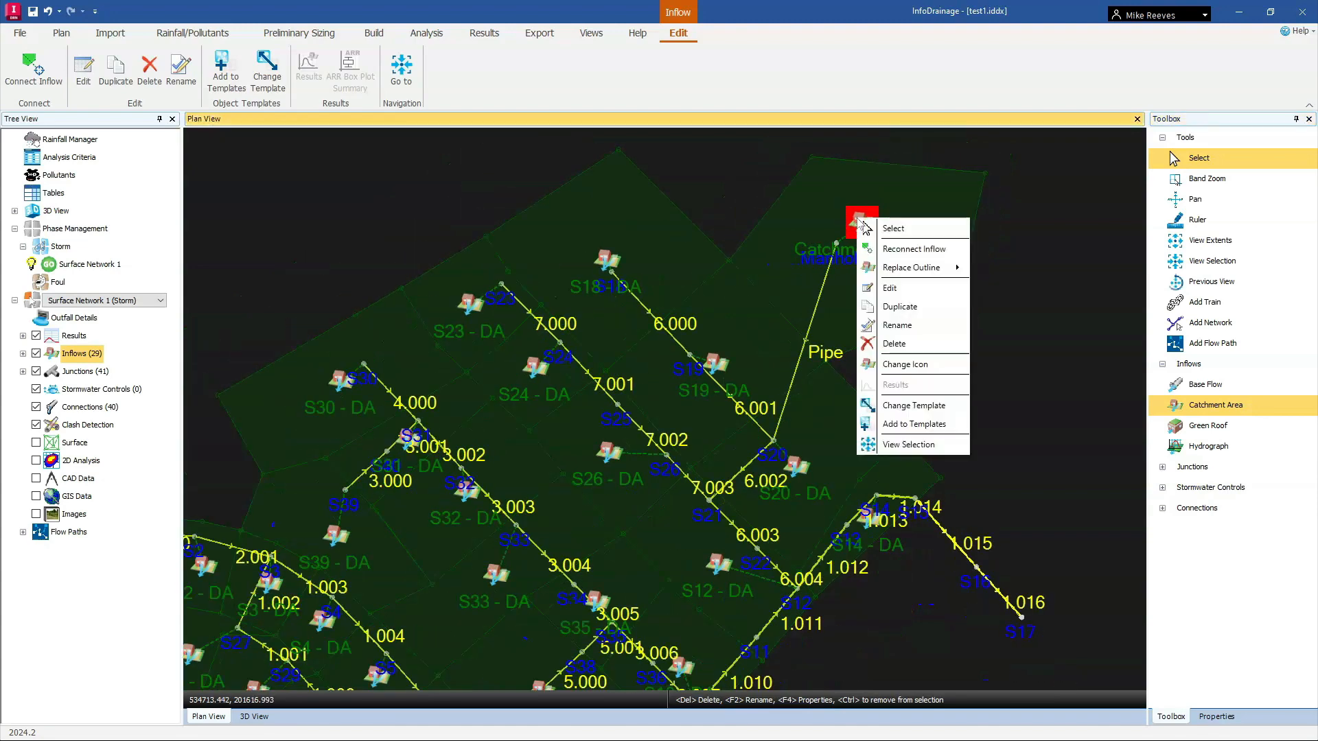
left_click(905, 256)
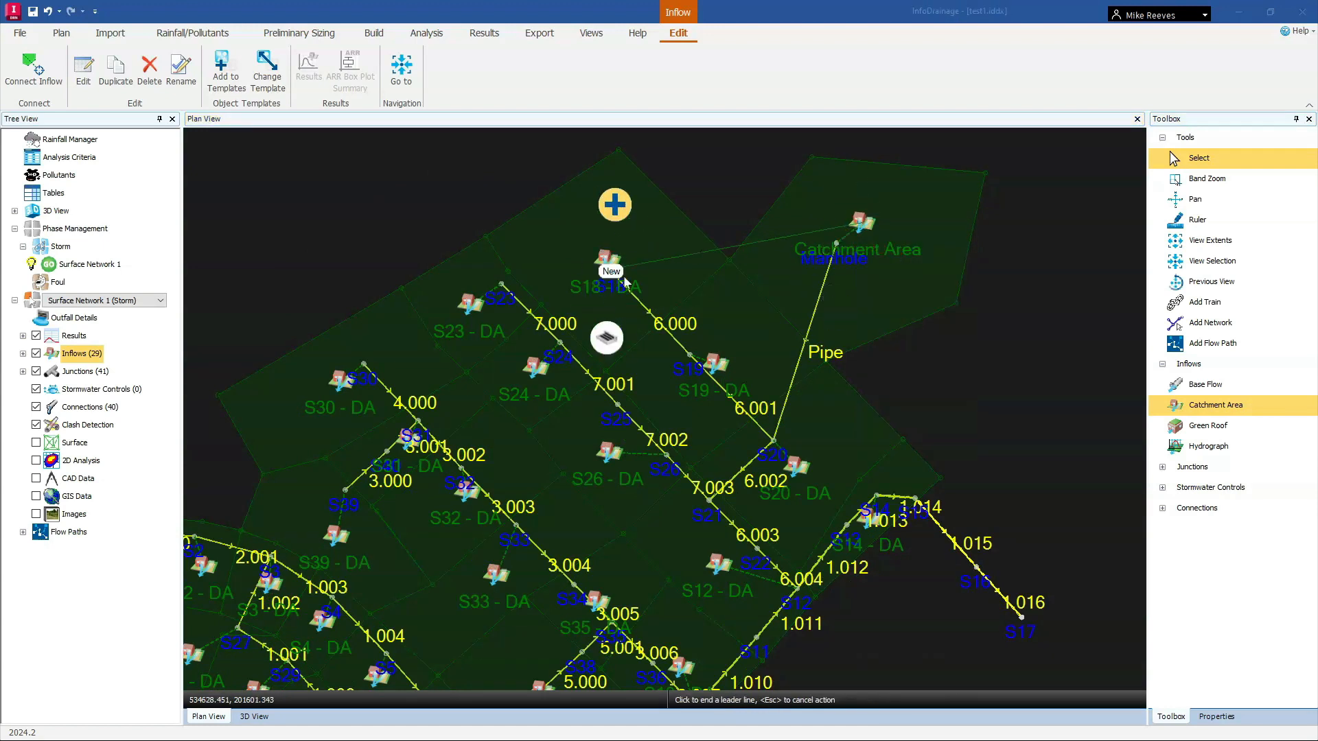
left_click(616, 277)
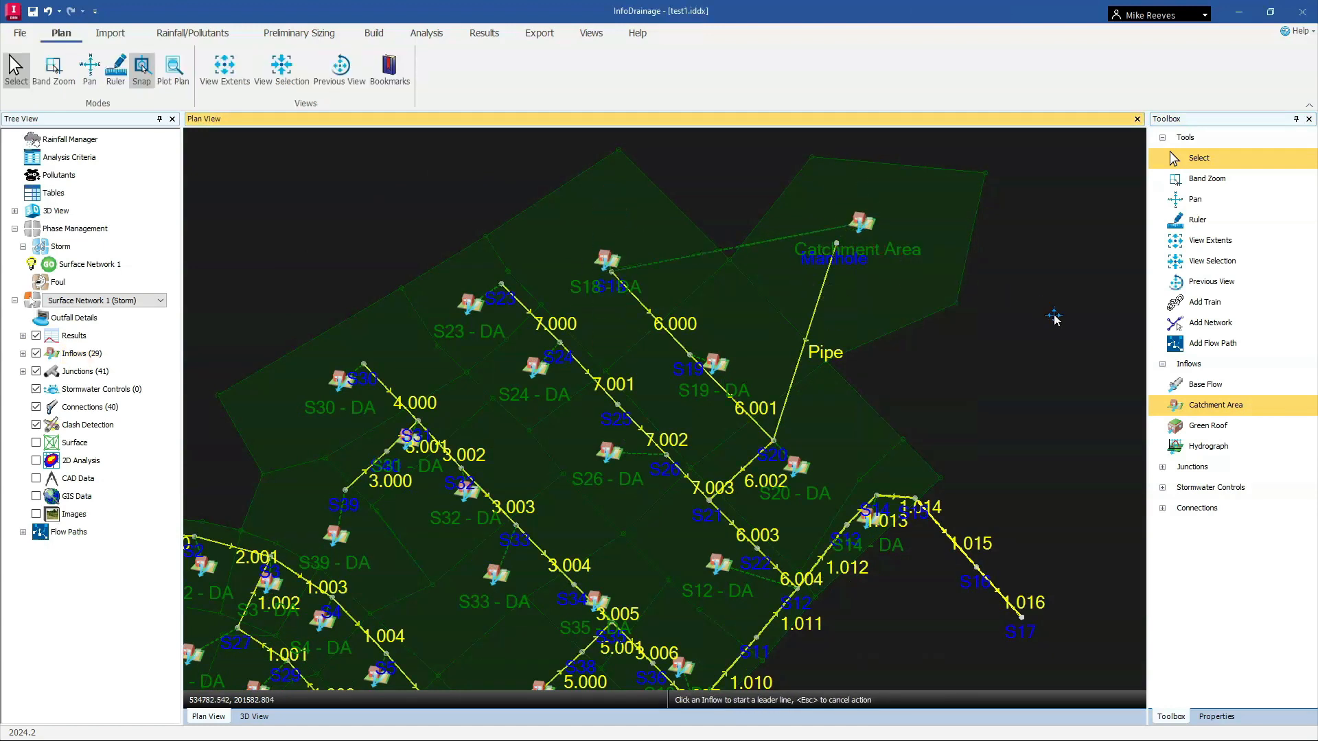
left_click(1208, 162)
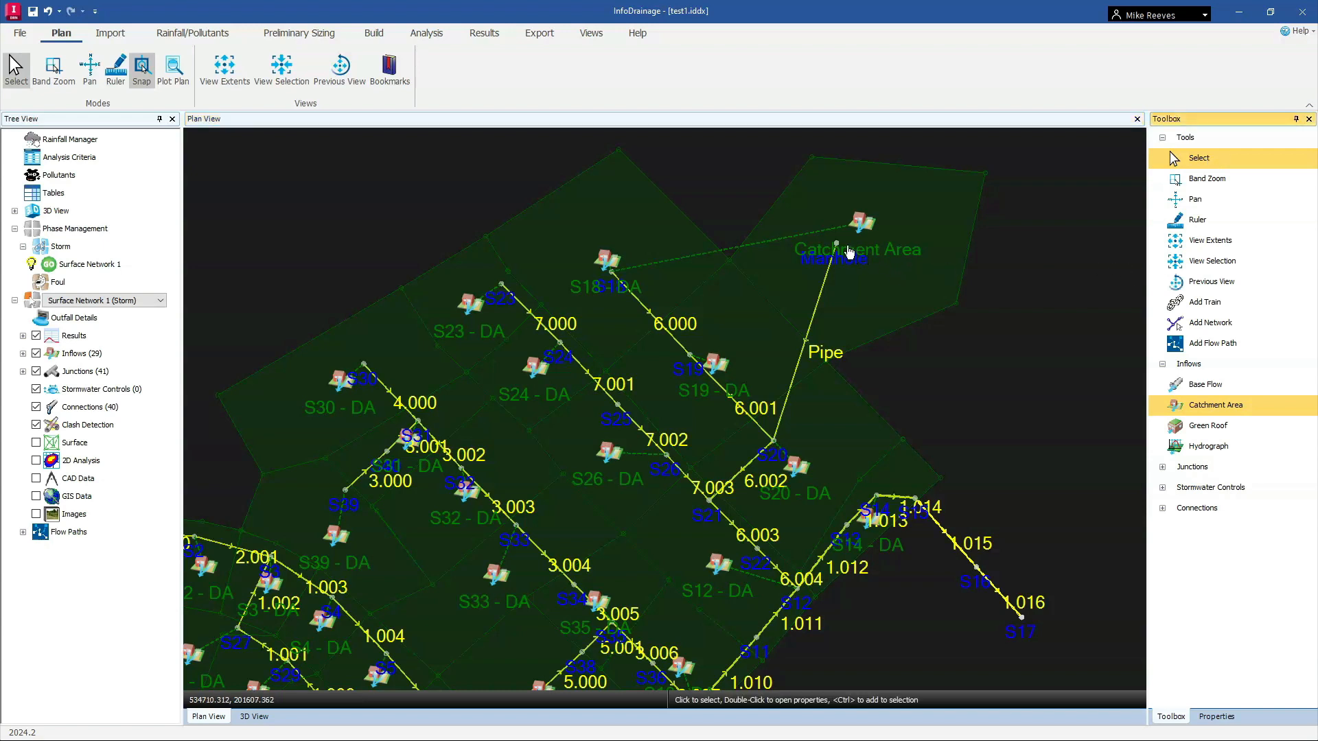
Reshape the new catchment area's outline by moving its southeast vertex slightly outward.
left_click(900, 235)
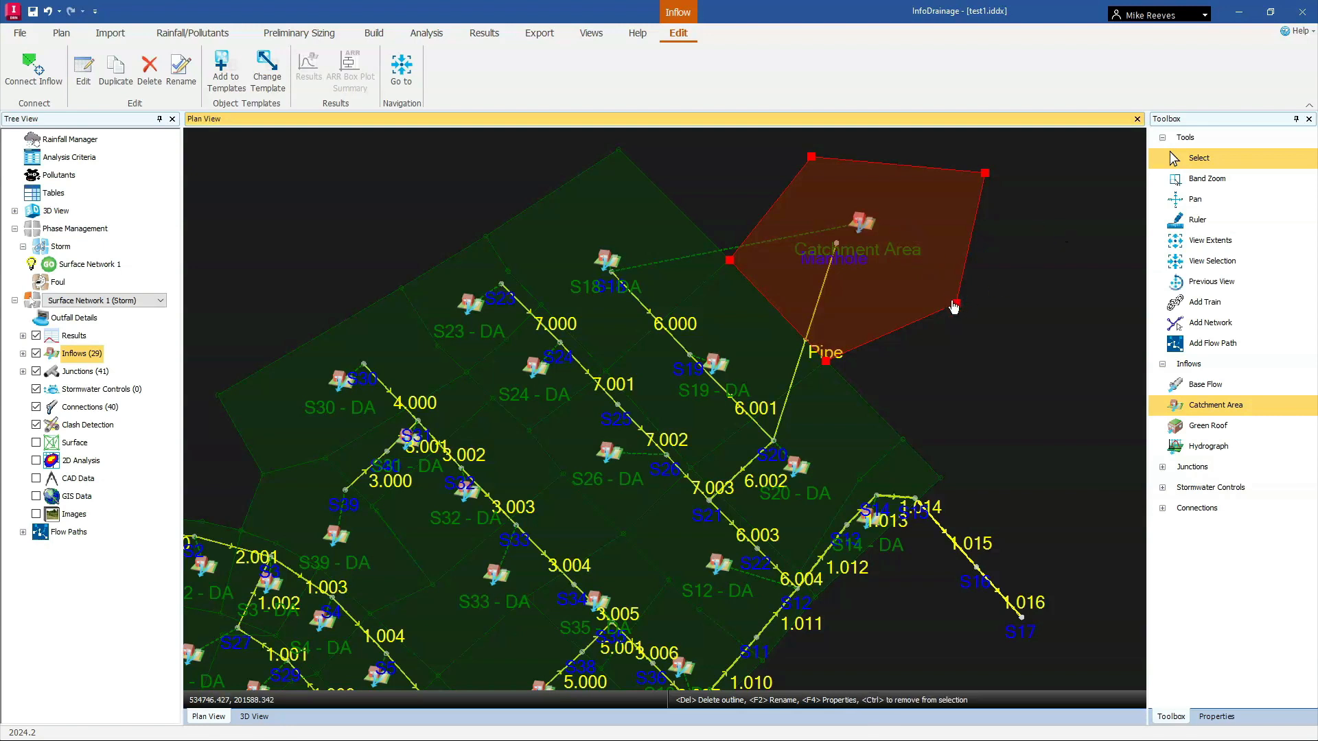
left_click_drag(957, 305, 994, 316)
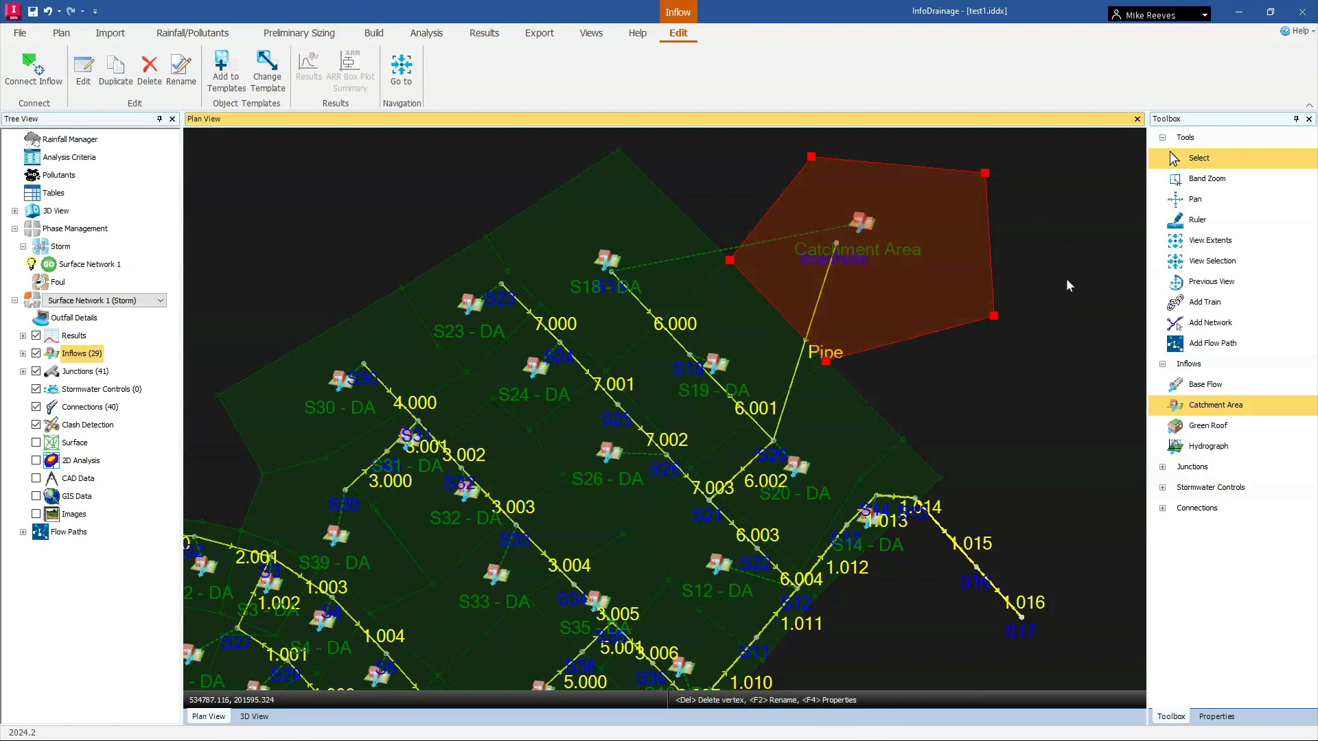
left_click(1183, 159)
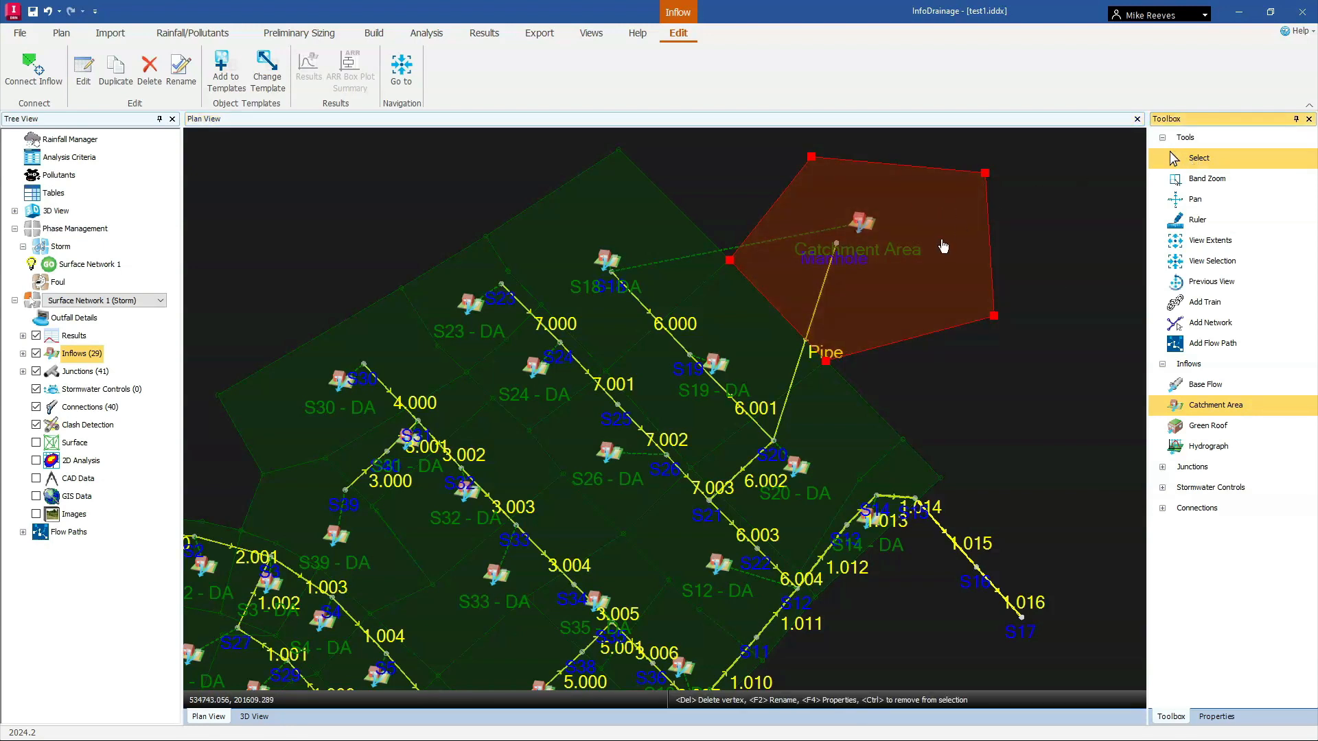
left_click(1037, 203)
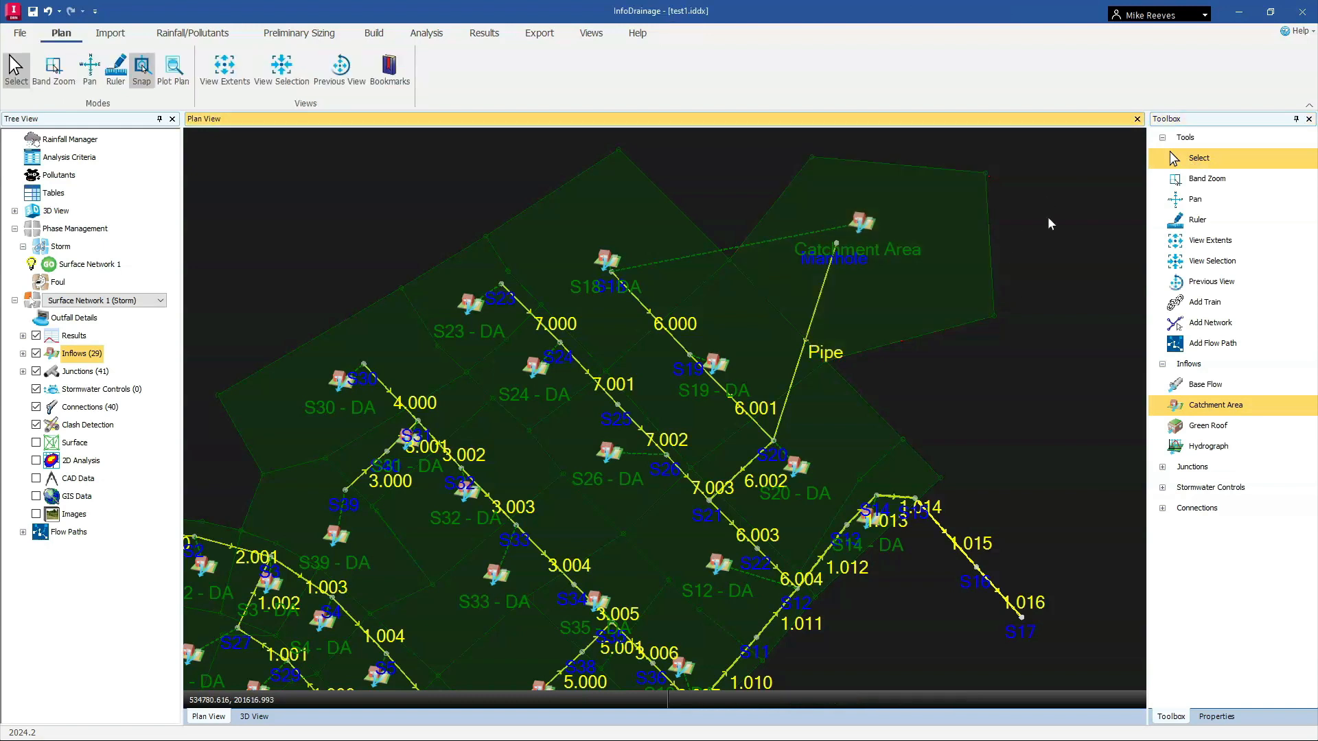
Examine the runoff properties of the new catchment area and of S18 - DA without changing them.
double_click(862, 225)
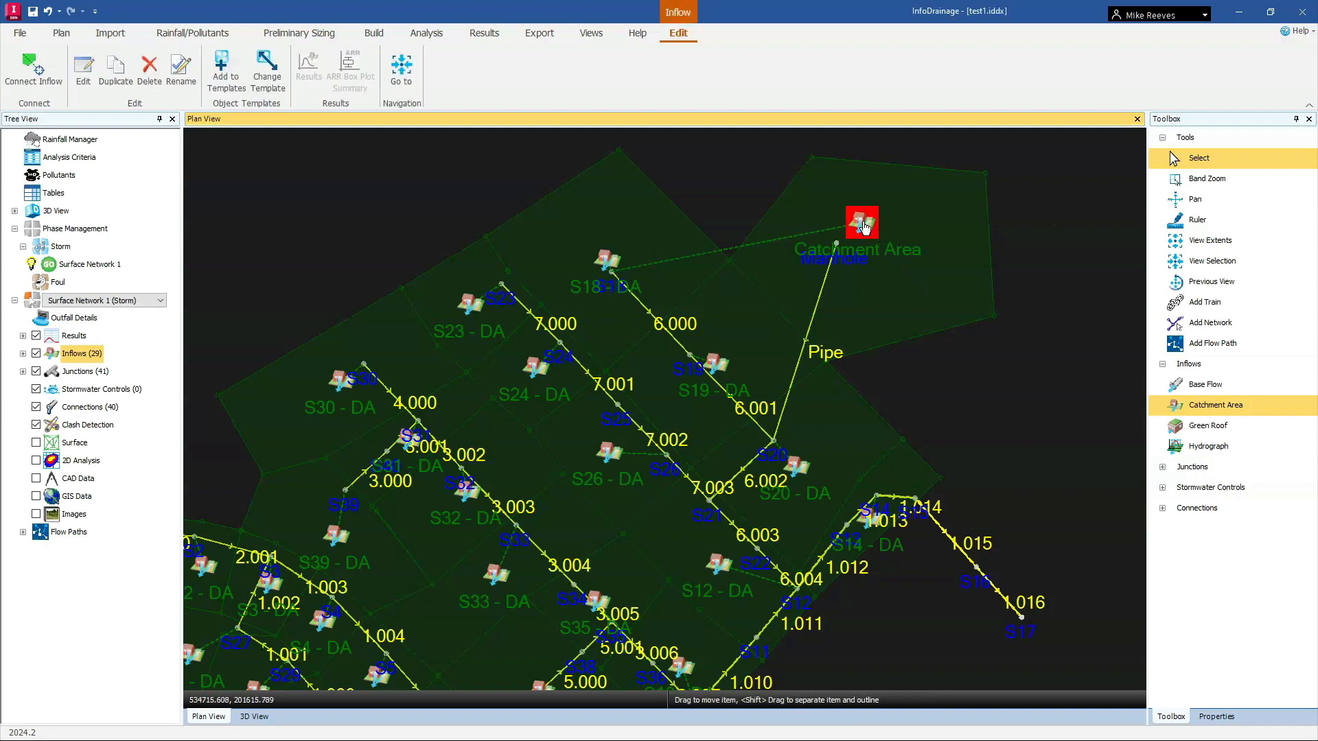
left_click(599, 275)
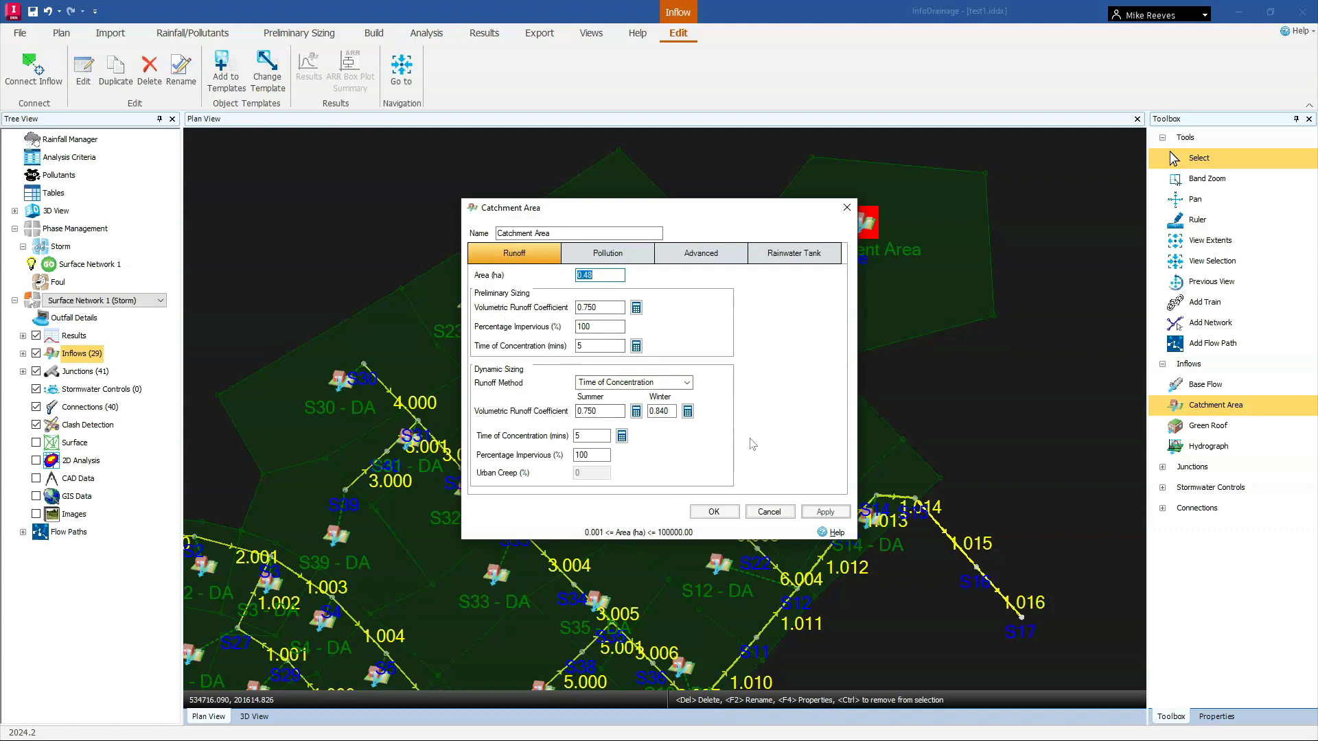
left_click(763, 515)
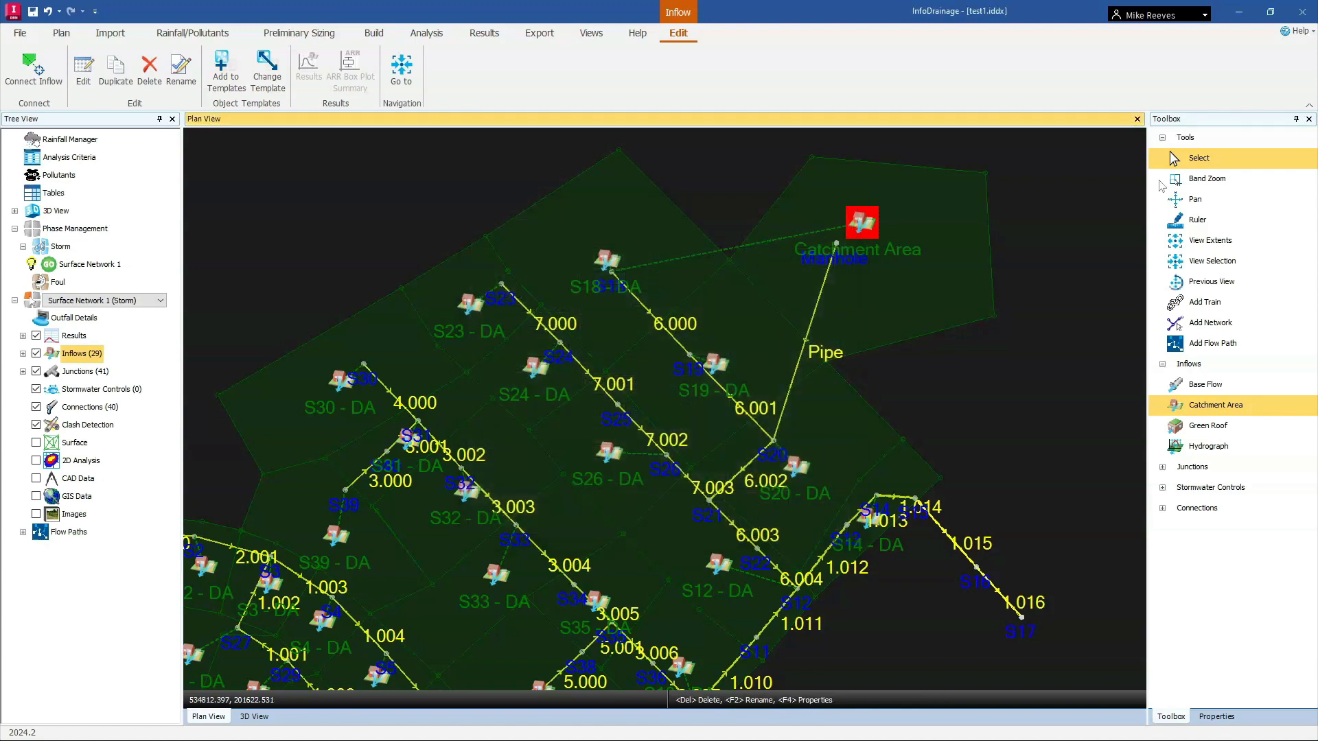
left_click(1198, 160)
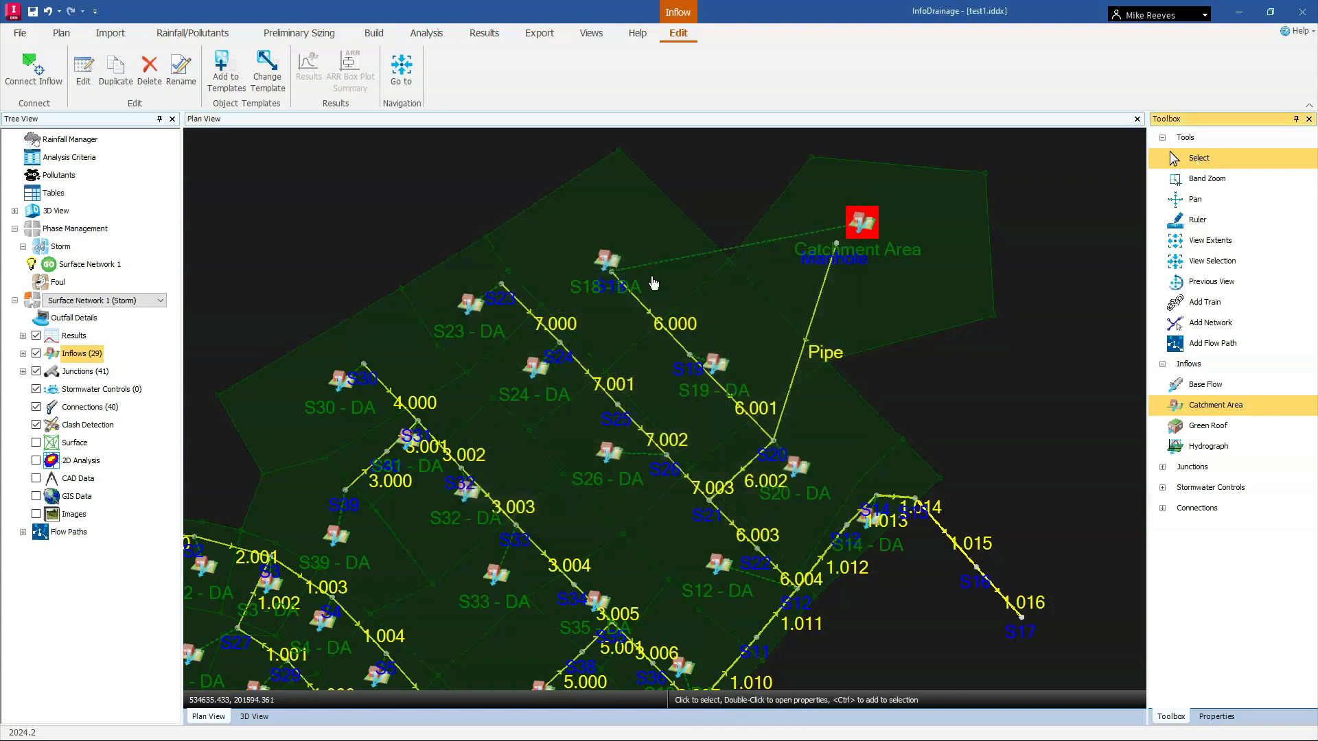
left_click(608, 262)
double_click(608, 262)
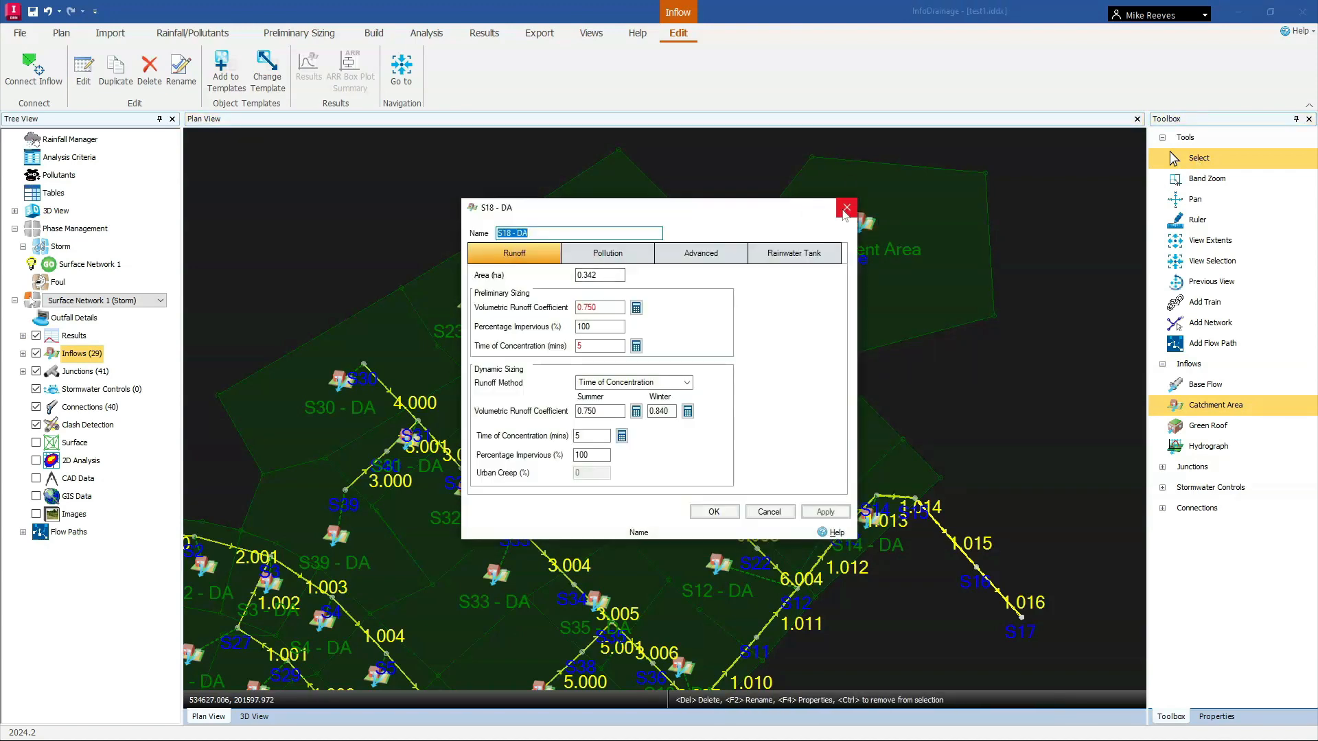
left_click(845, 209)
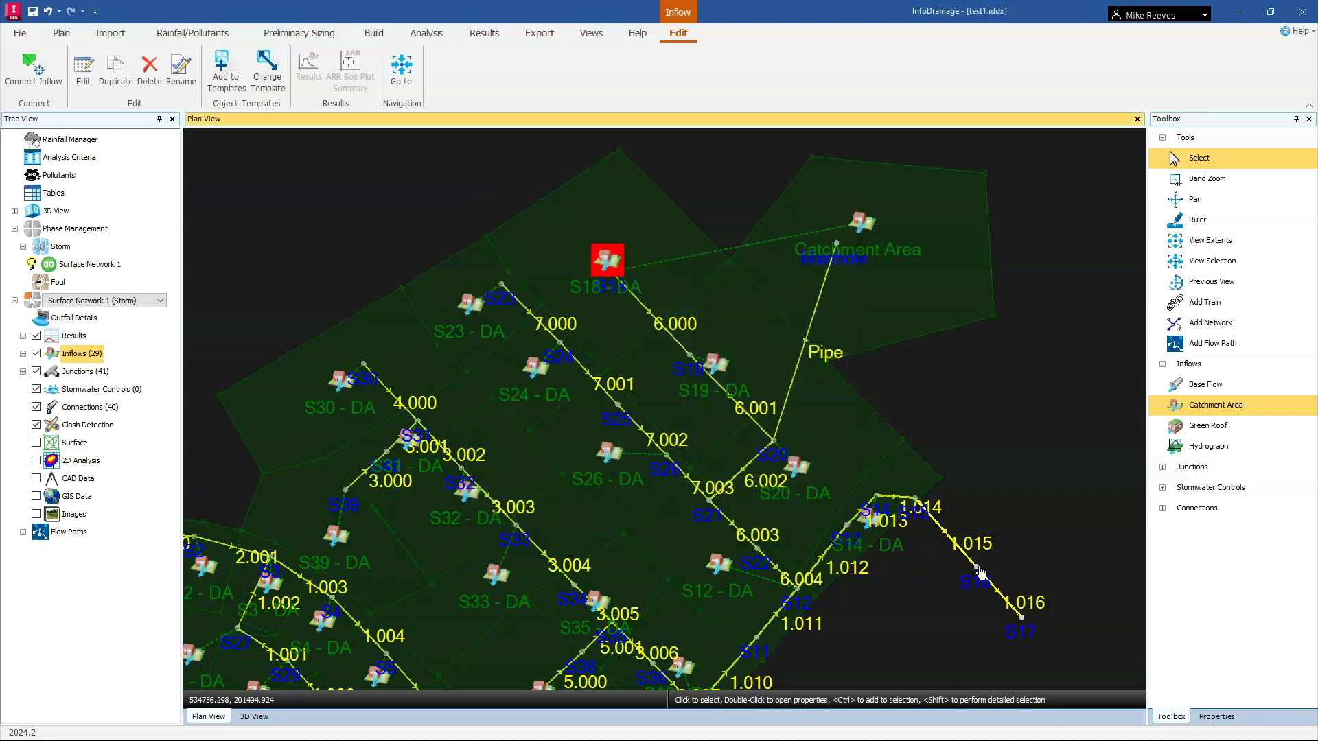
Examine the dimensions and coordinates of junction S16 without changing them.
double_click(978, 569)
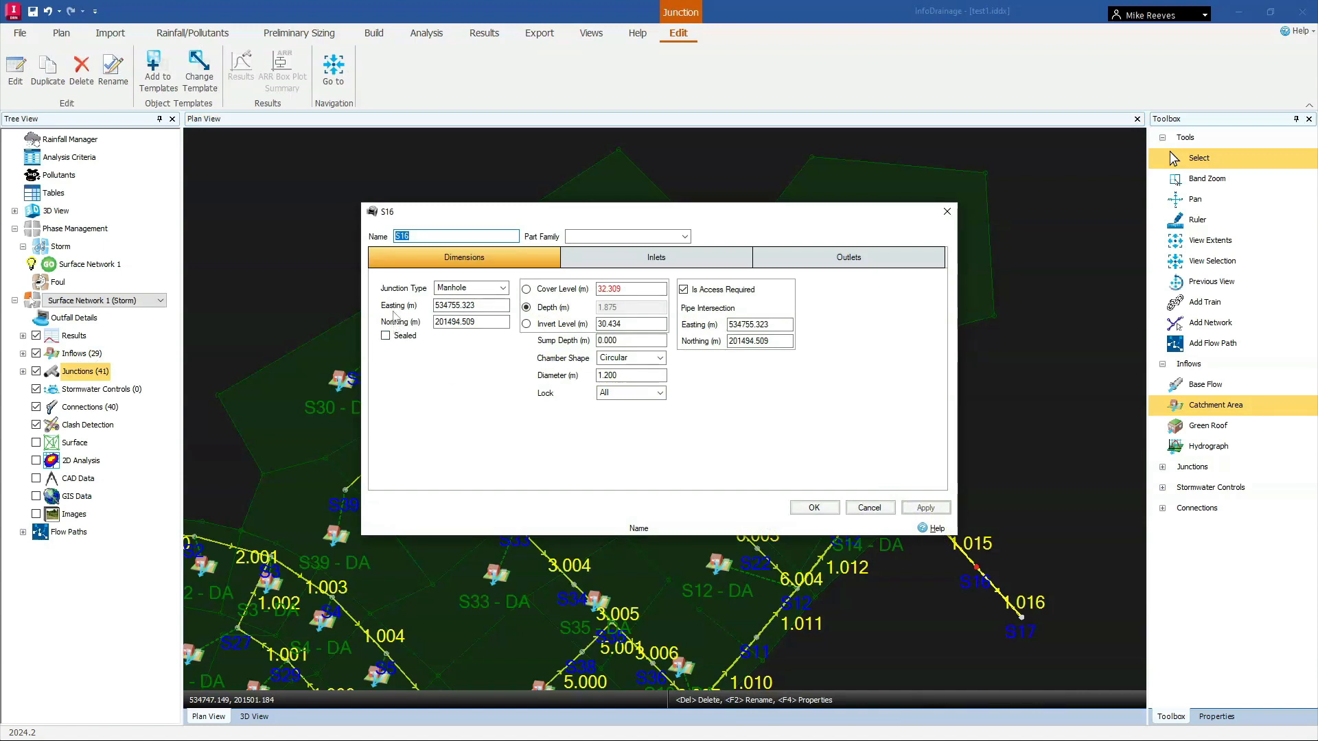
left_click(484, 304)
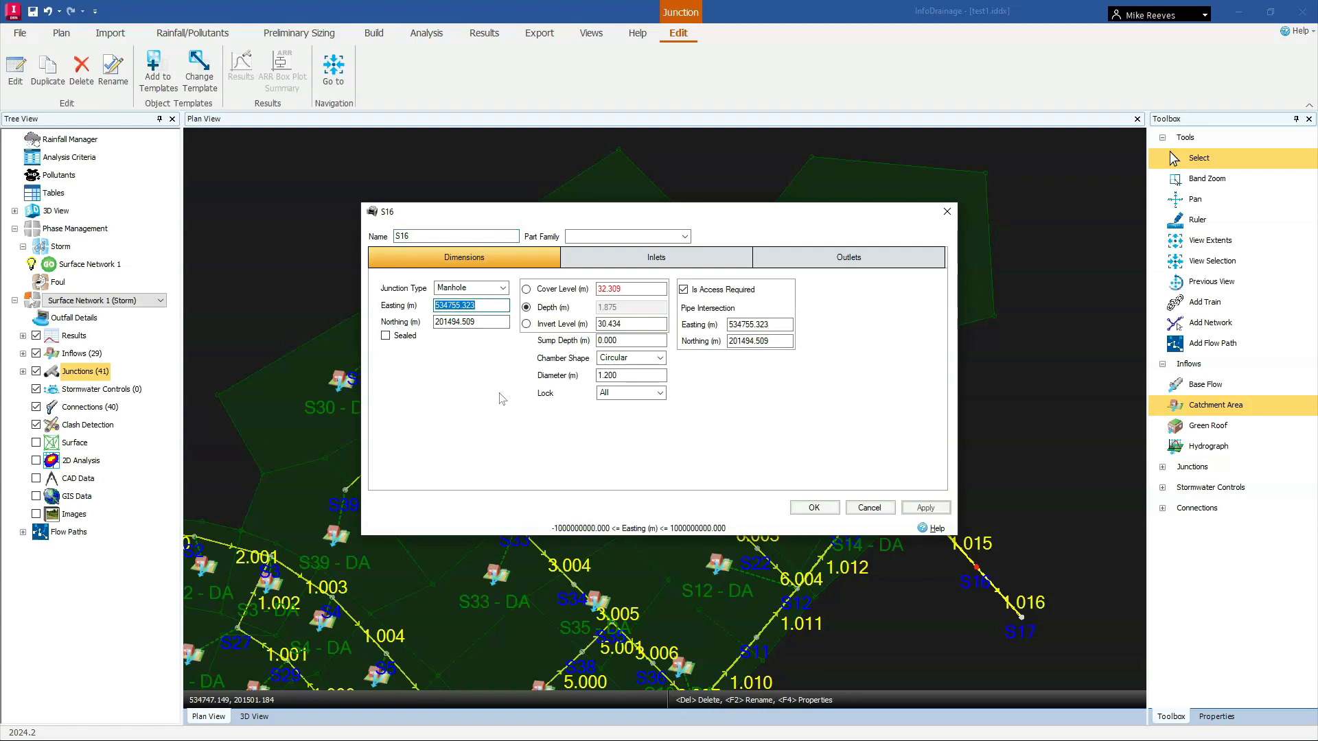
left_click(871, 508)
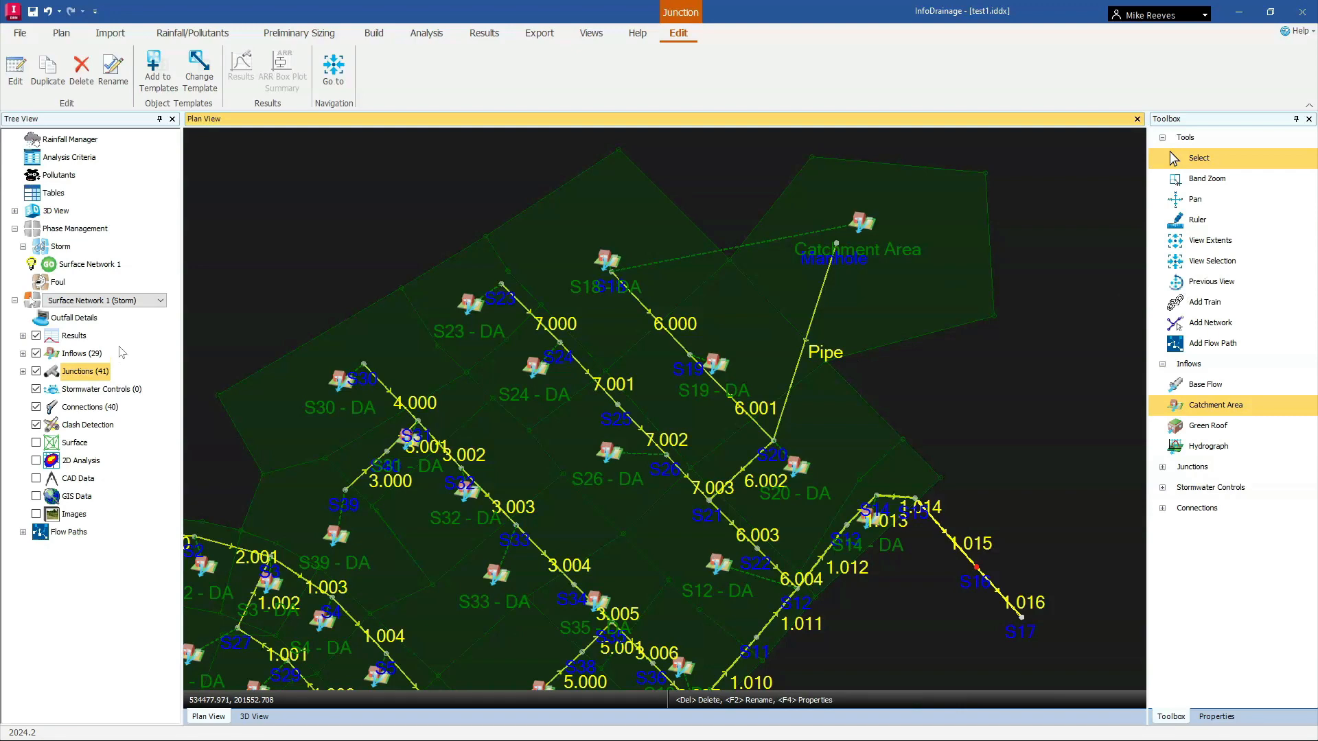
Open the data tables and show all Junctions properties in the junctions table.
scroll(354, 247, "down", 1)
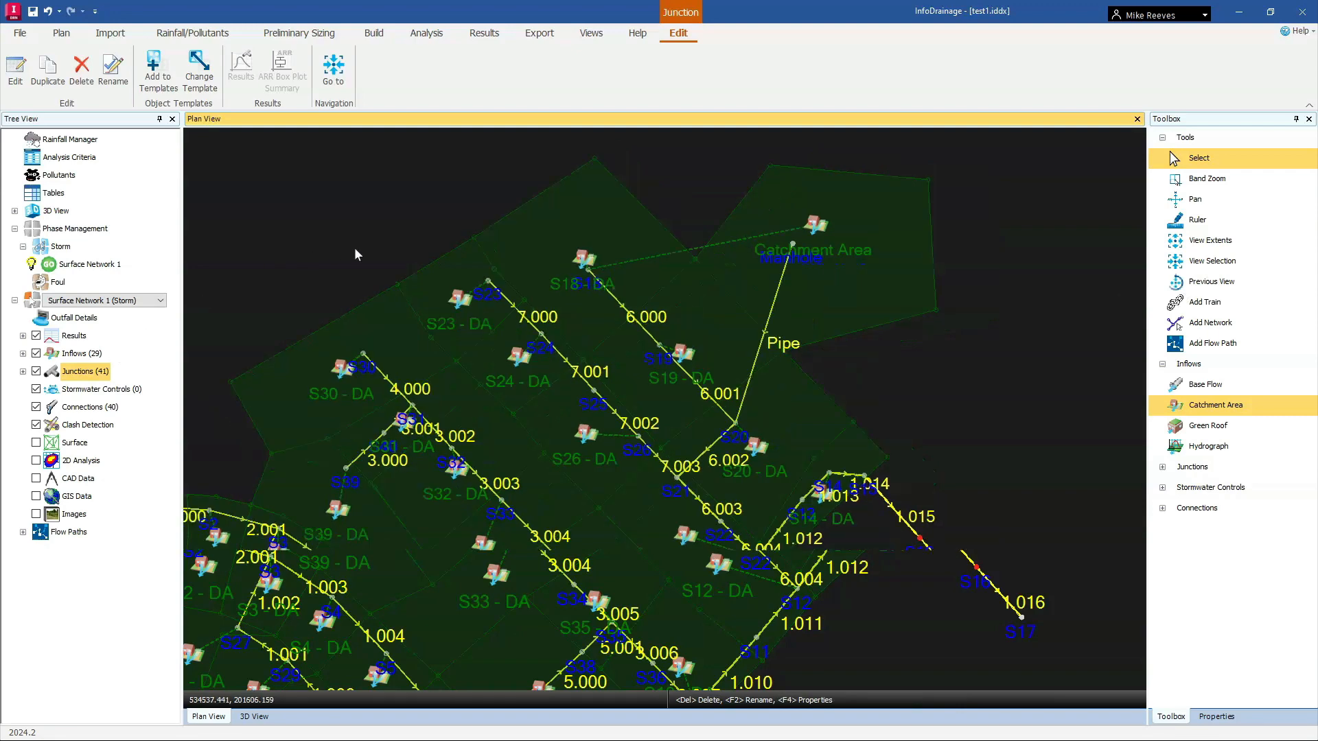
scroll(354, 247, "down", 2)
middle_click_drag(316, 205, 409, 217)
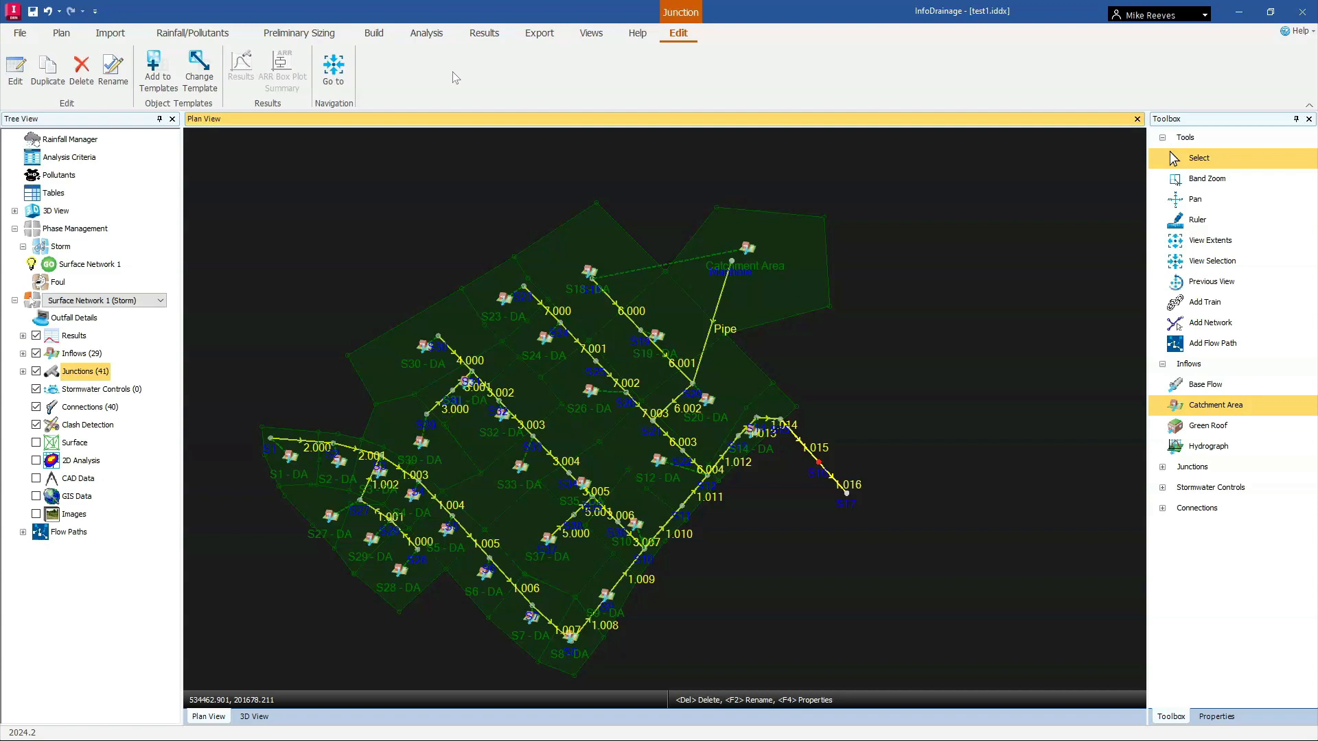
left_click(374, 34)
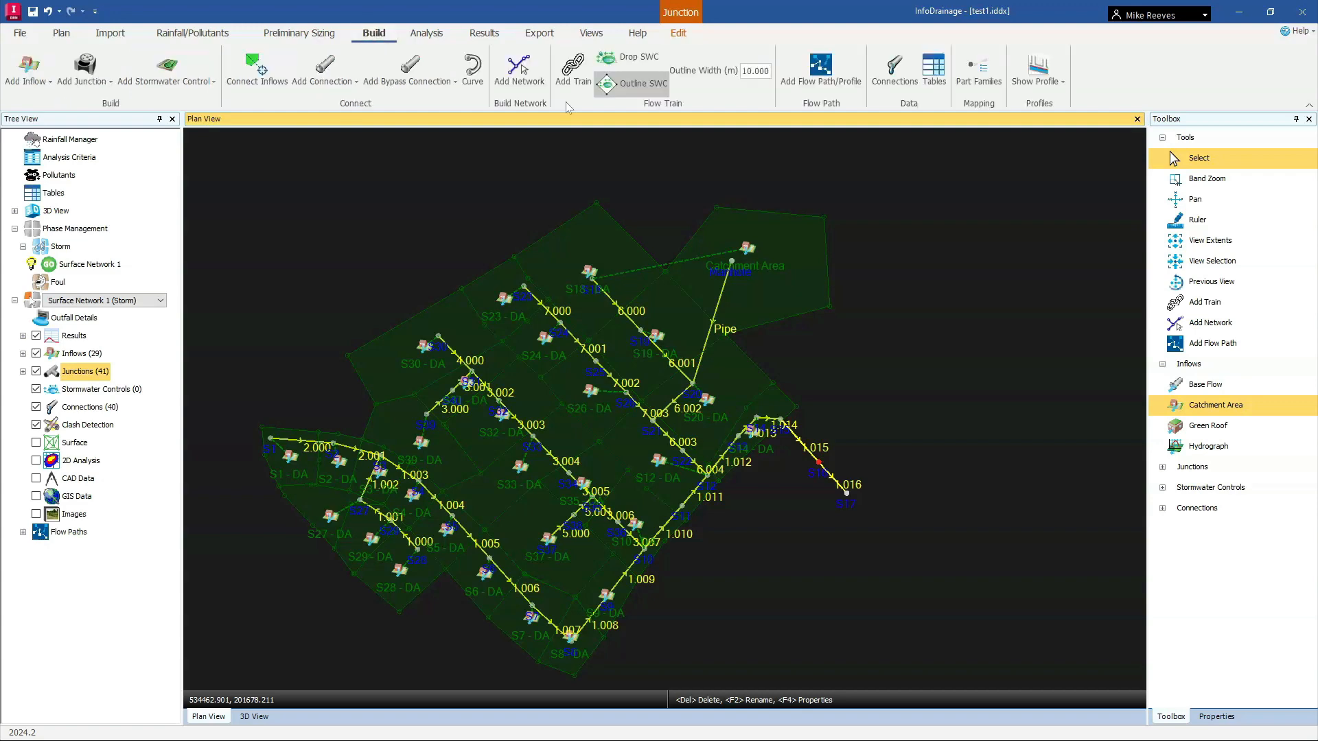
left_click(935, 69)
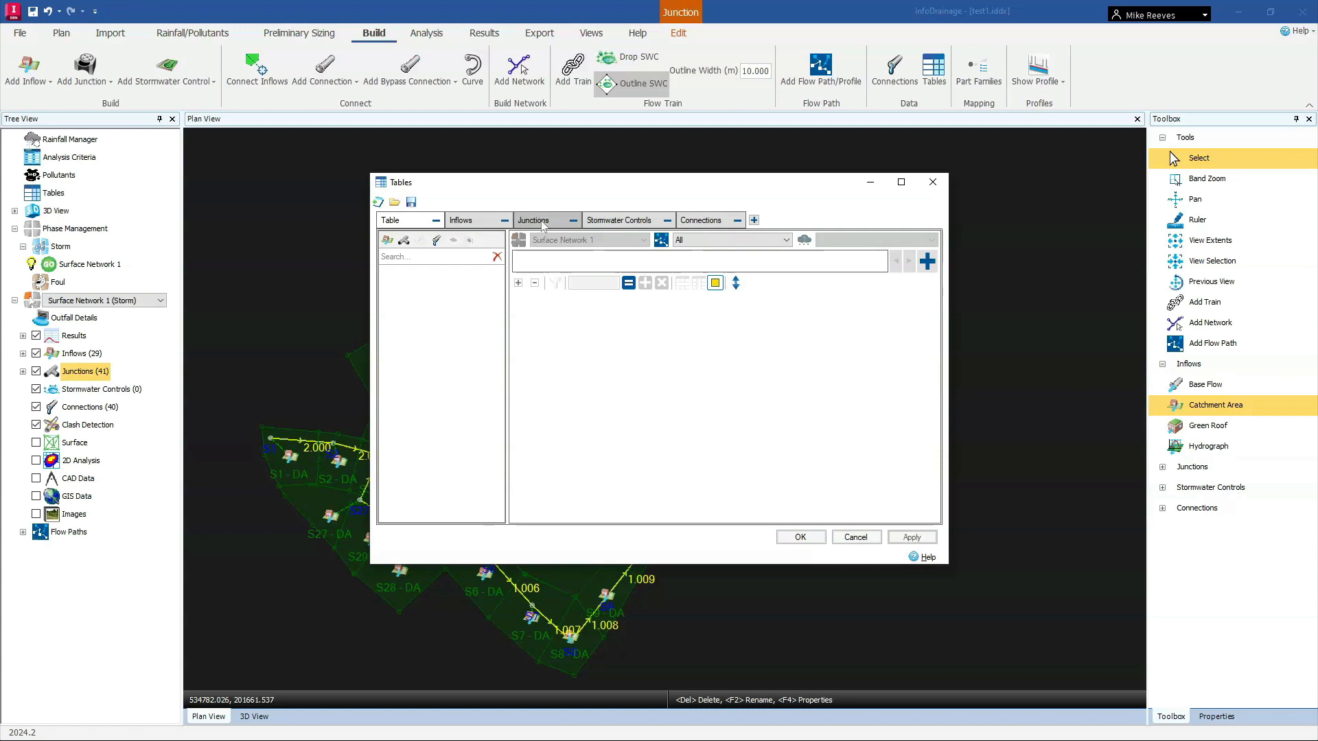
left_click(542, 221)
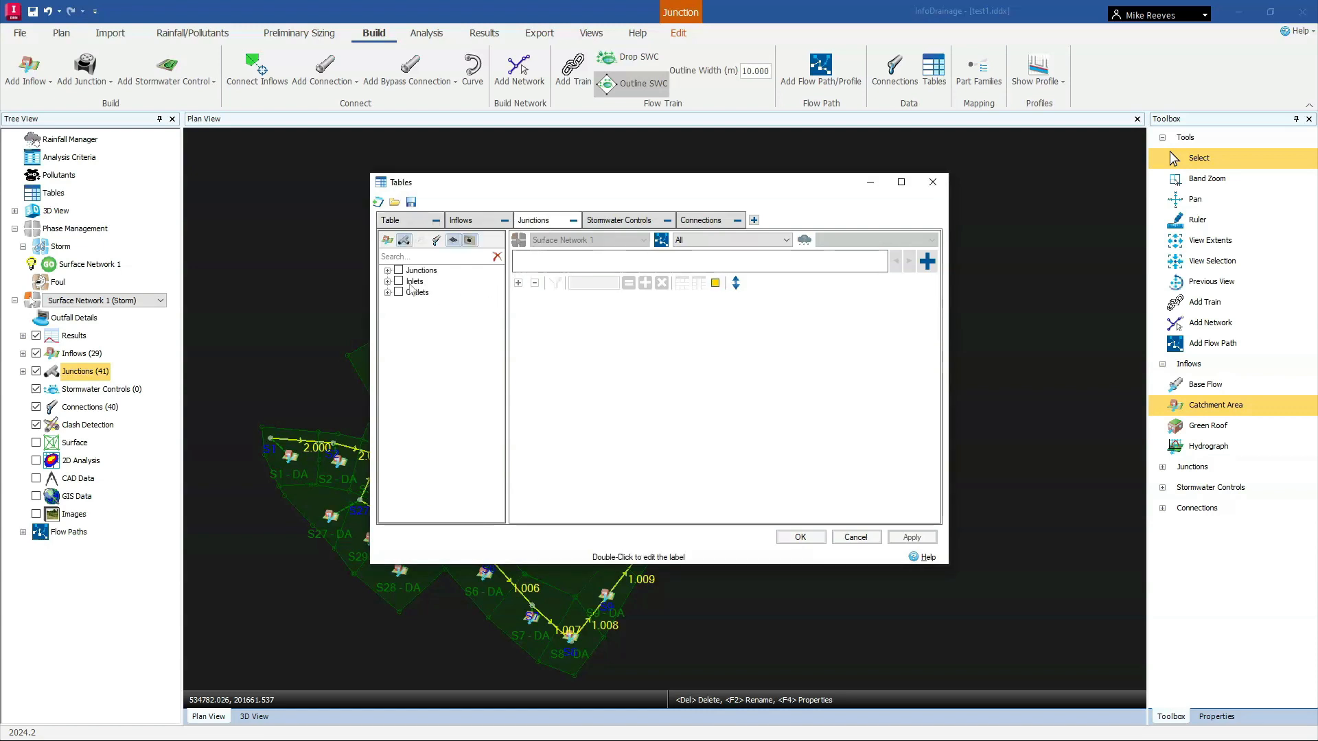
left_click(399, 270)
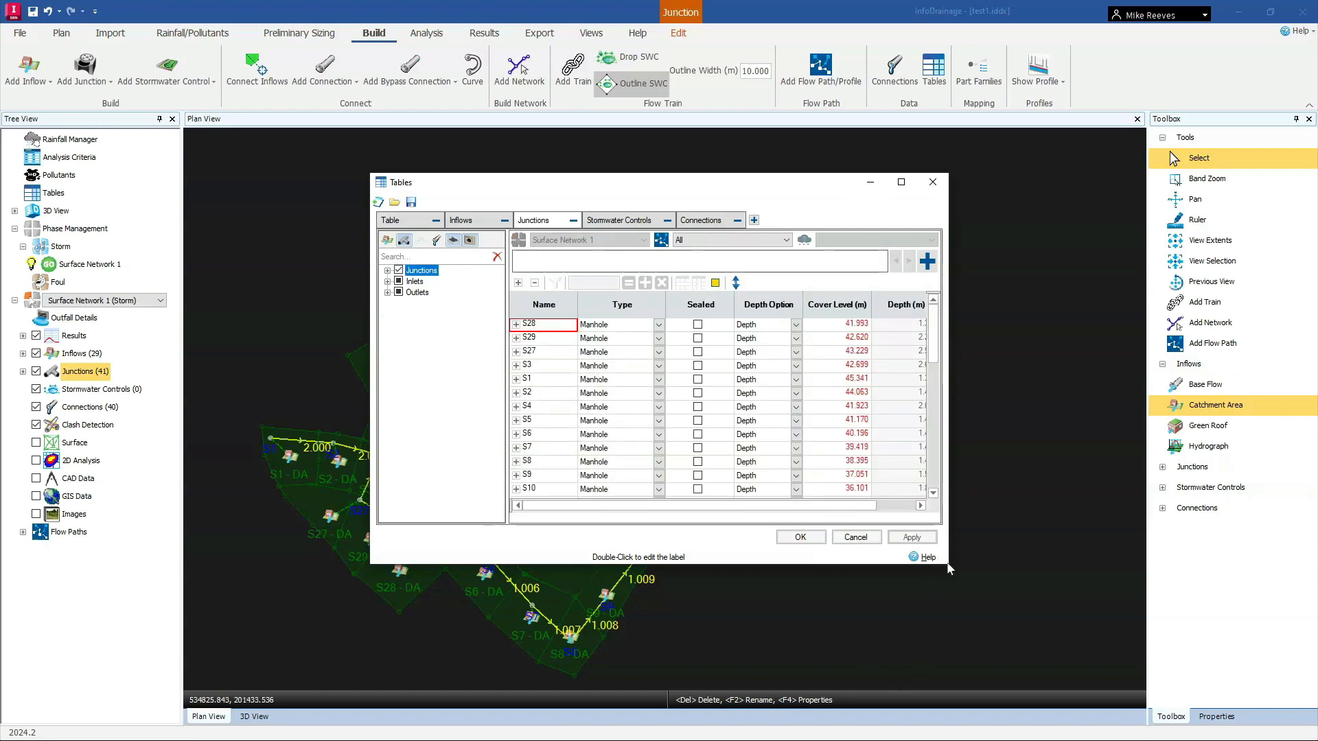
Enlarge and reposition the data tables window, select the cover levels from S29 to S10, and close it without changes.
left_click_drag(949, 568, 1136, 631)
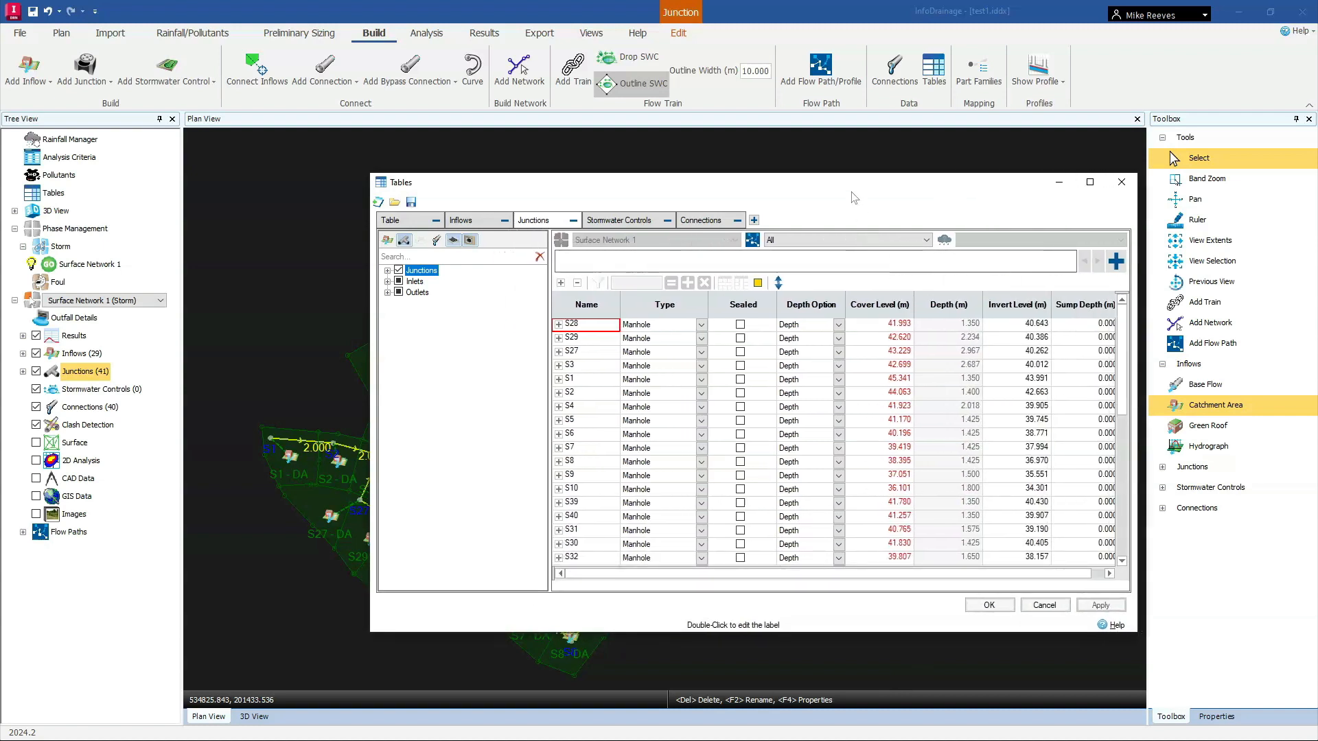
left_click_drag(854, 198, 697, 175)
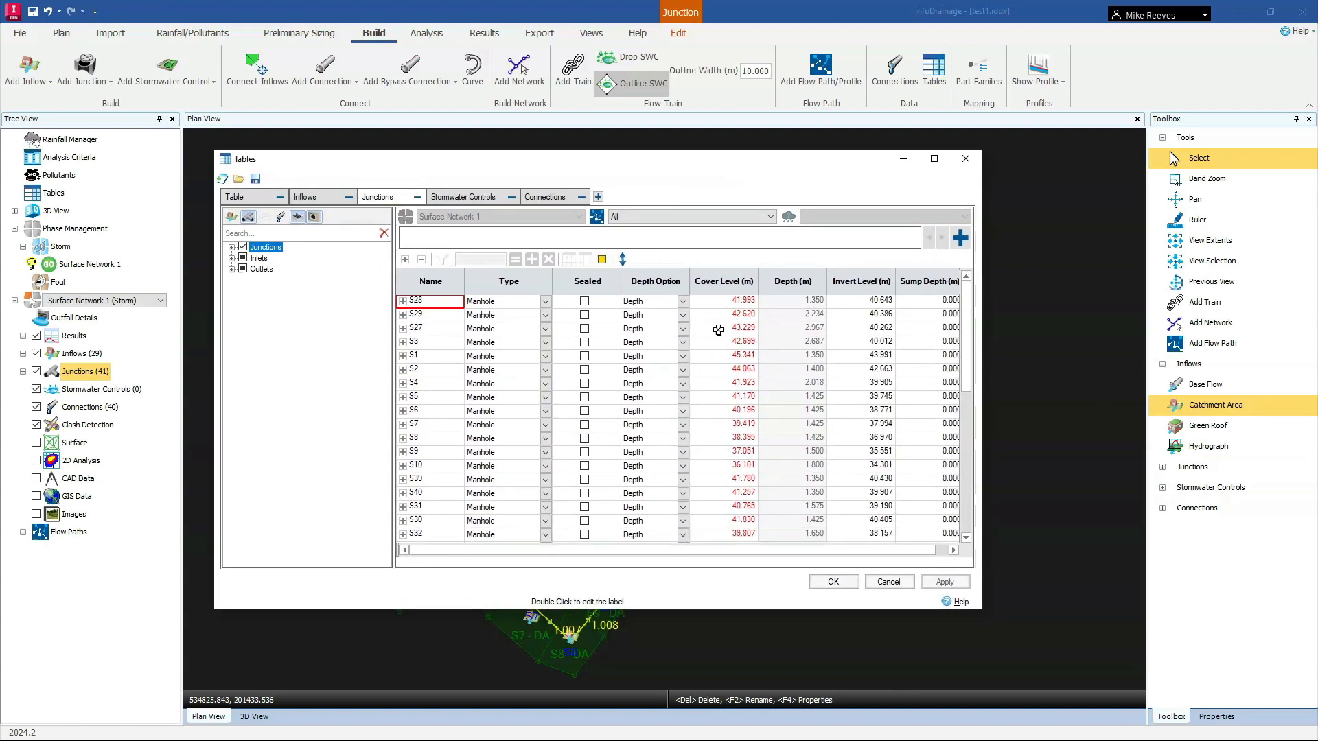
left_click_drag(721, 315, 733, 427)
left_click_drag(732, 476, 730, 472)
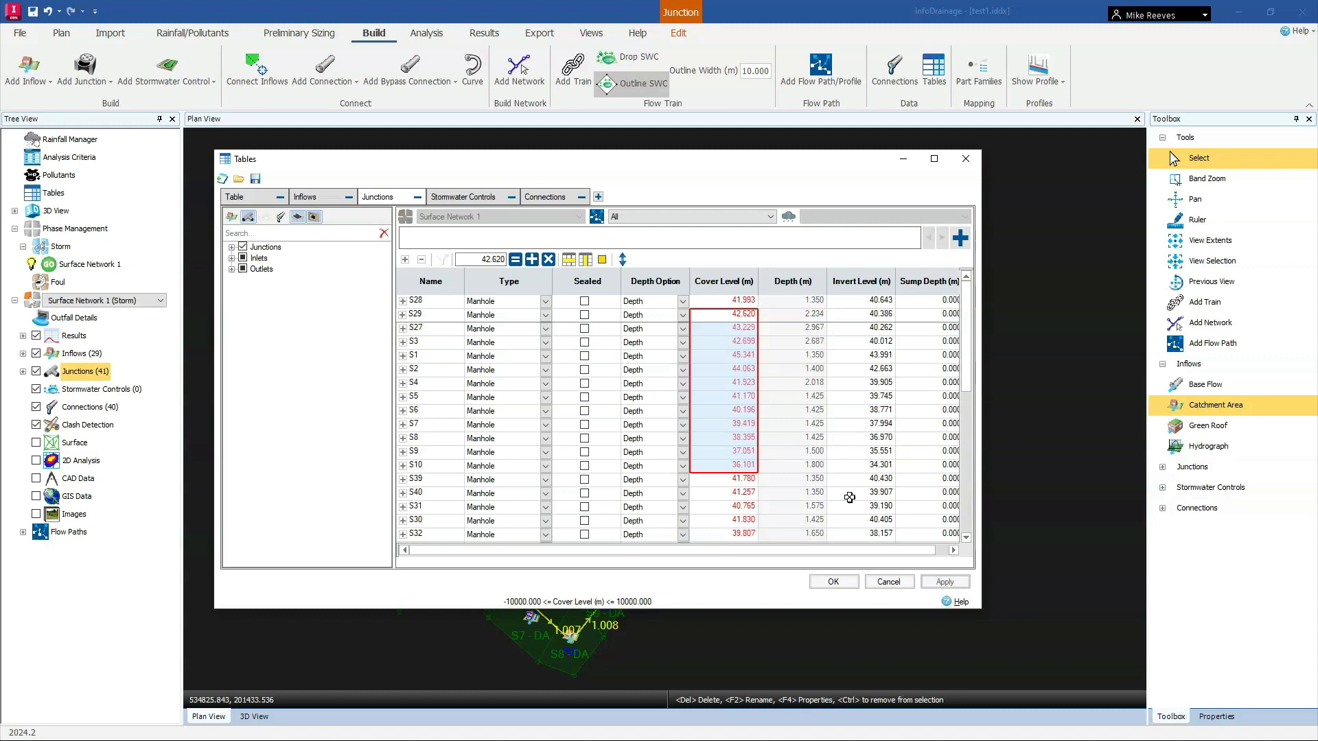
left_click(887, 582)
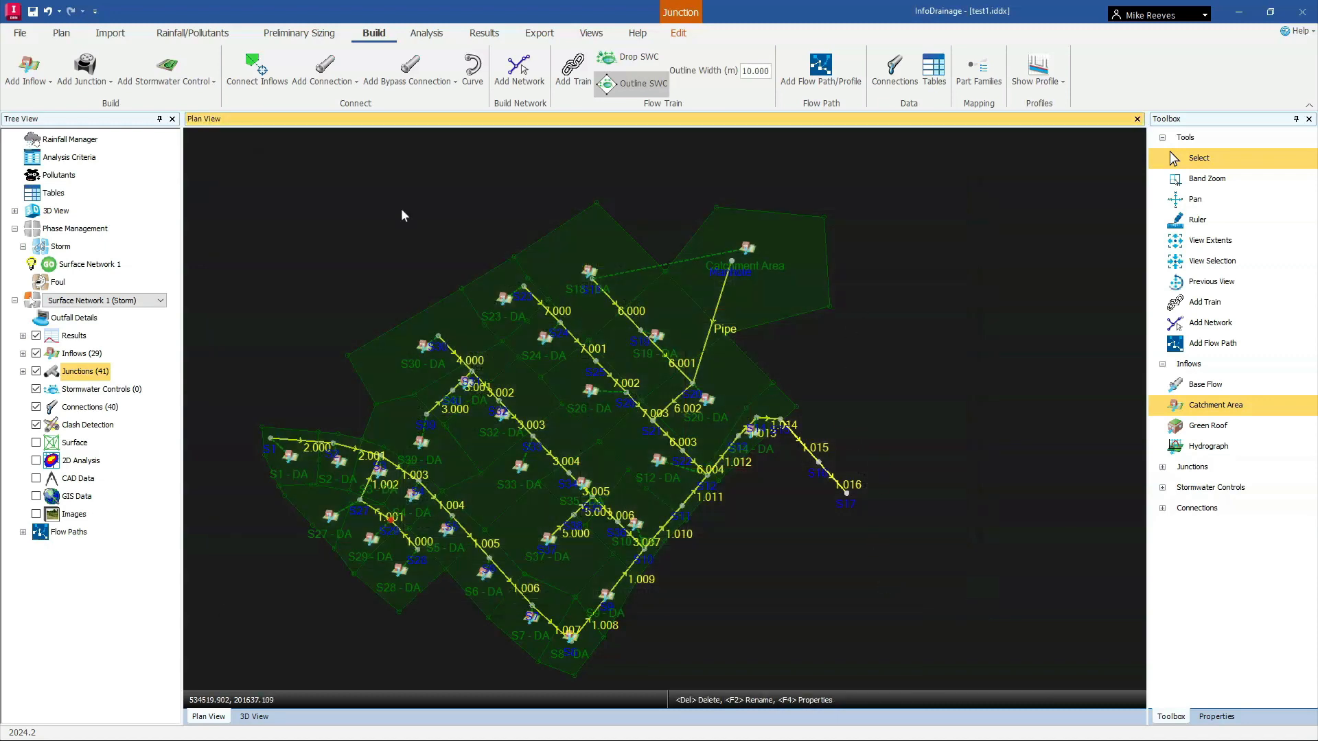
Add a flow path running from junction S1 to the final downstream junction S17 at the end of pipe 1.016.
middle_click_drag(388, 250, 494, 142)
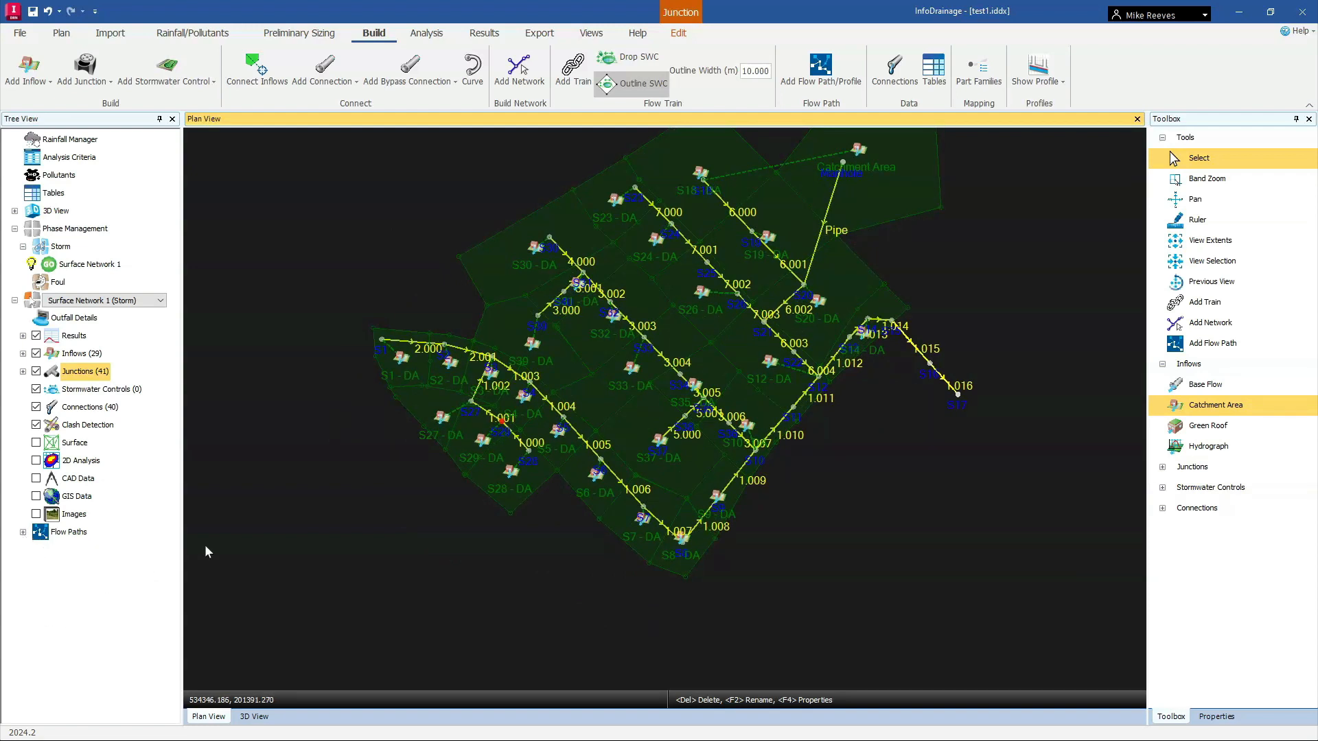
right_click(66, 535)
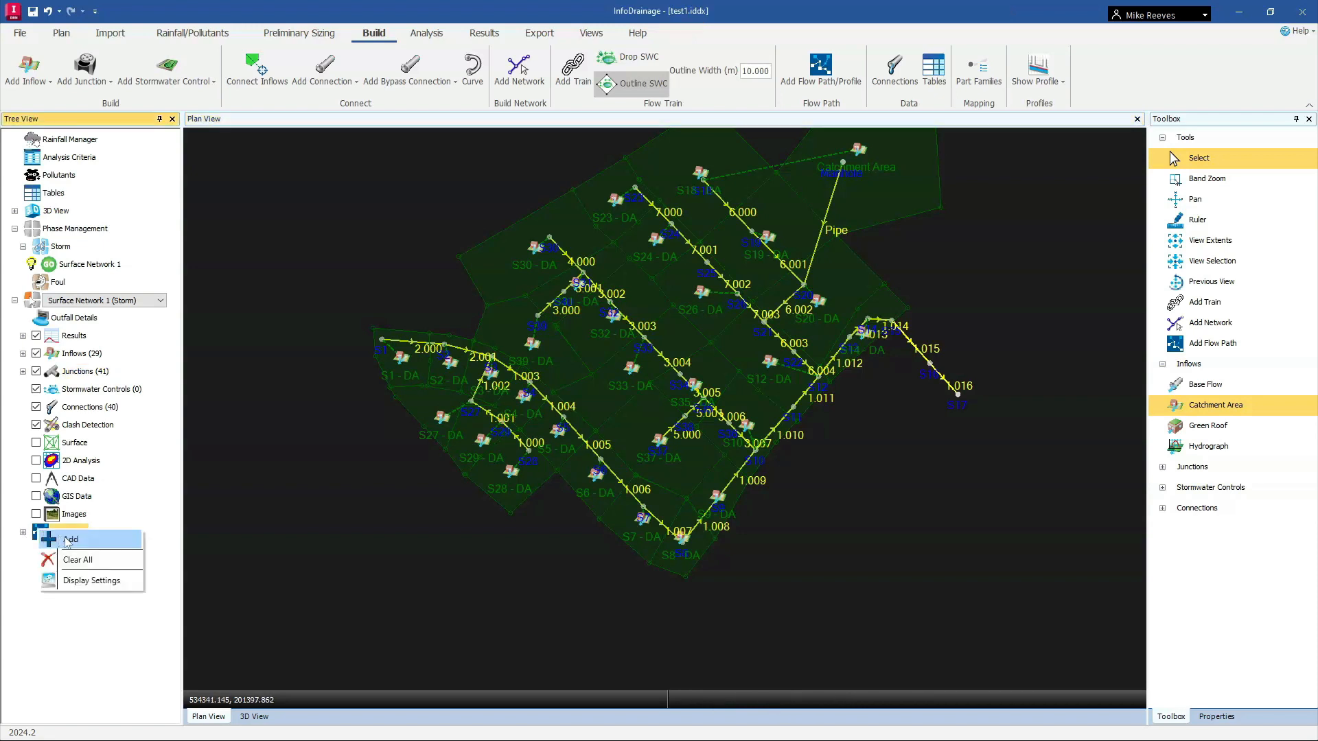
left_click(69, 540)
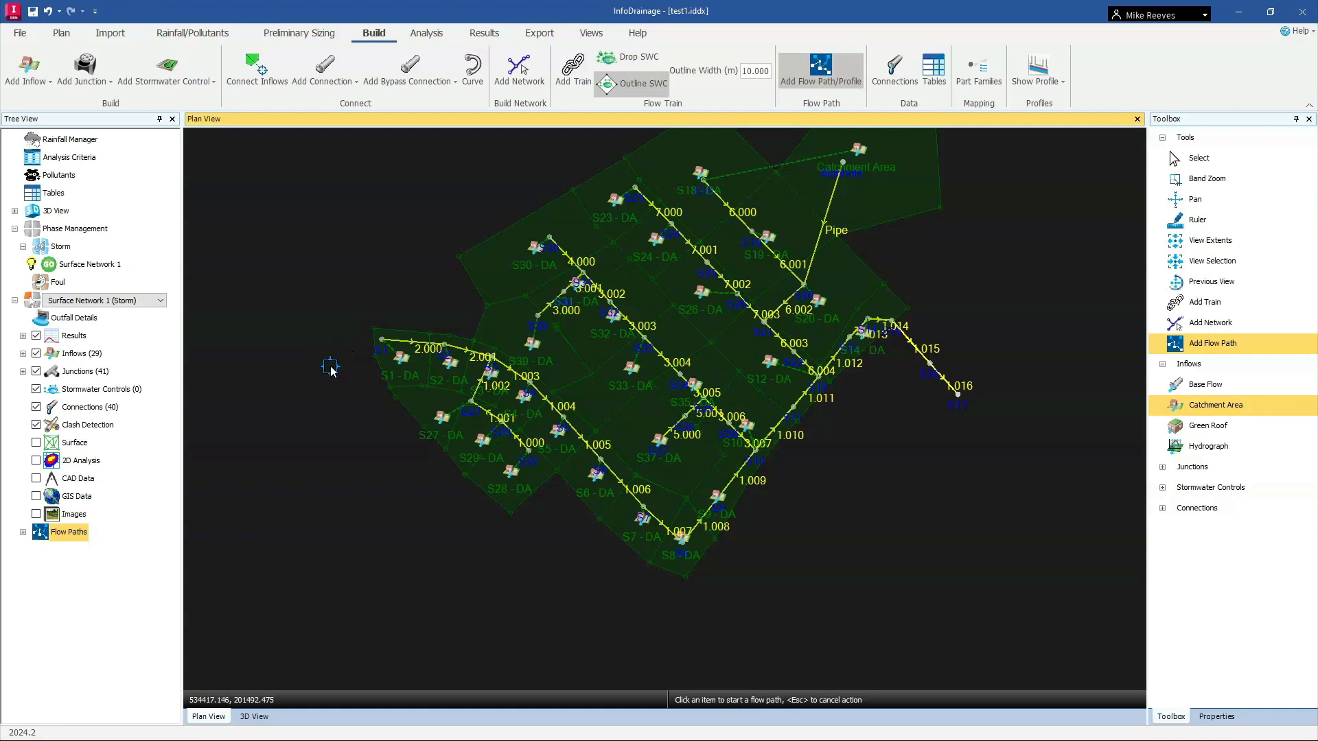
left_click(382, 341)
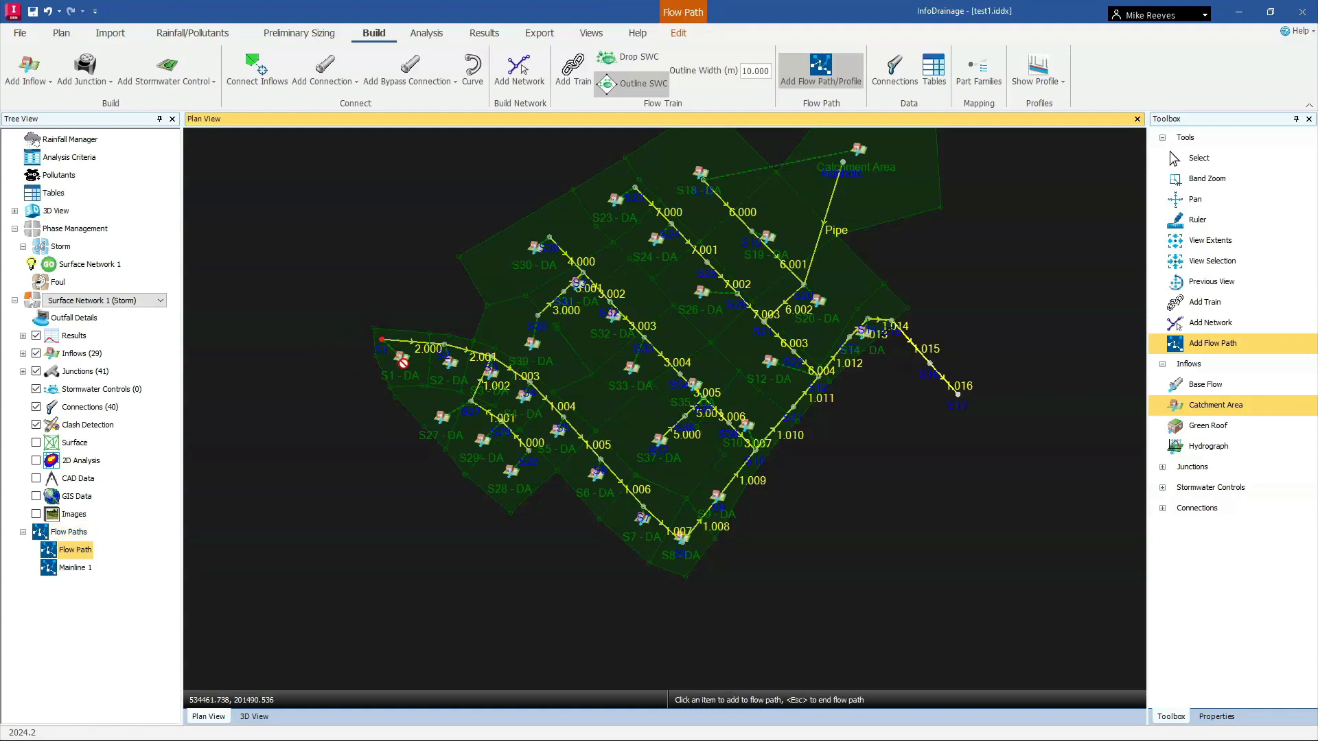
left_click(959, 398)
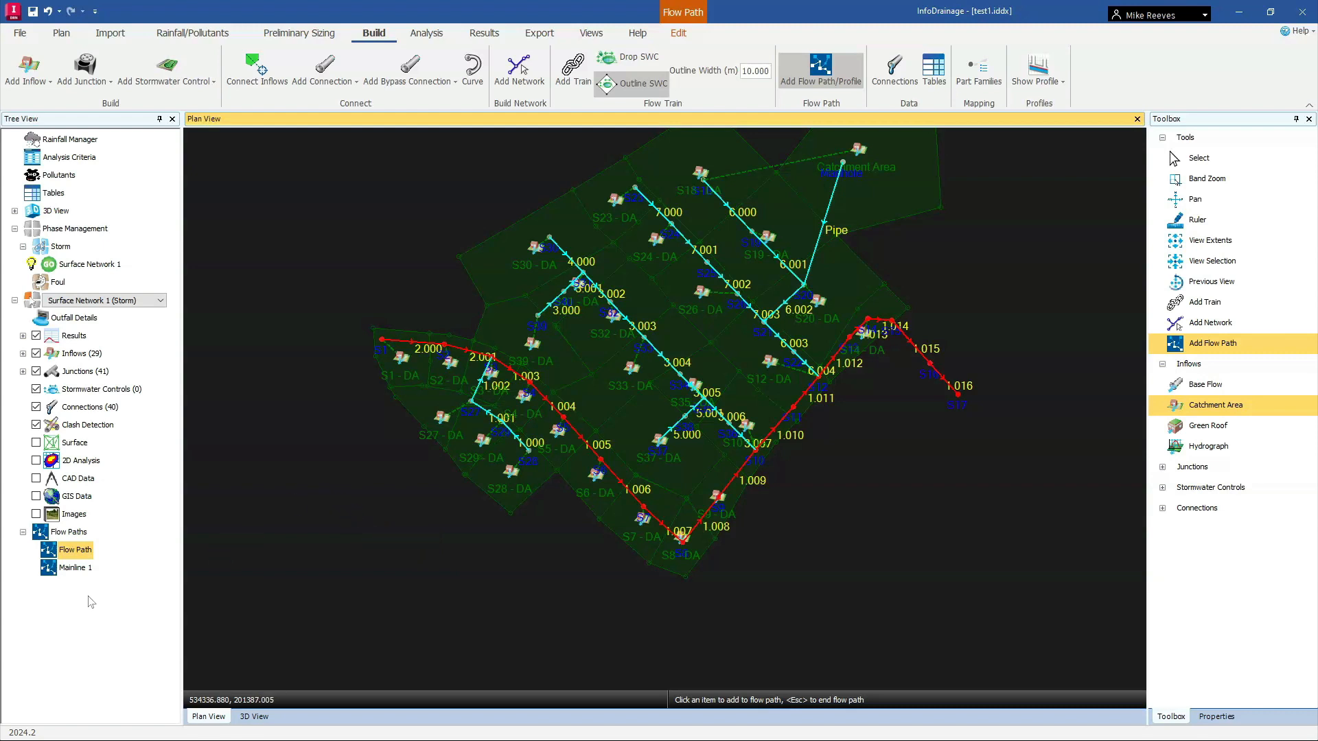
Show the long-section profile of the new flow path and widen its window to fit more junctions.
right_click(78, 556)
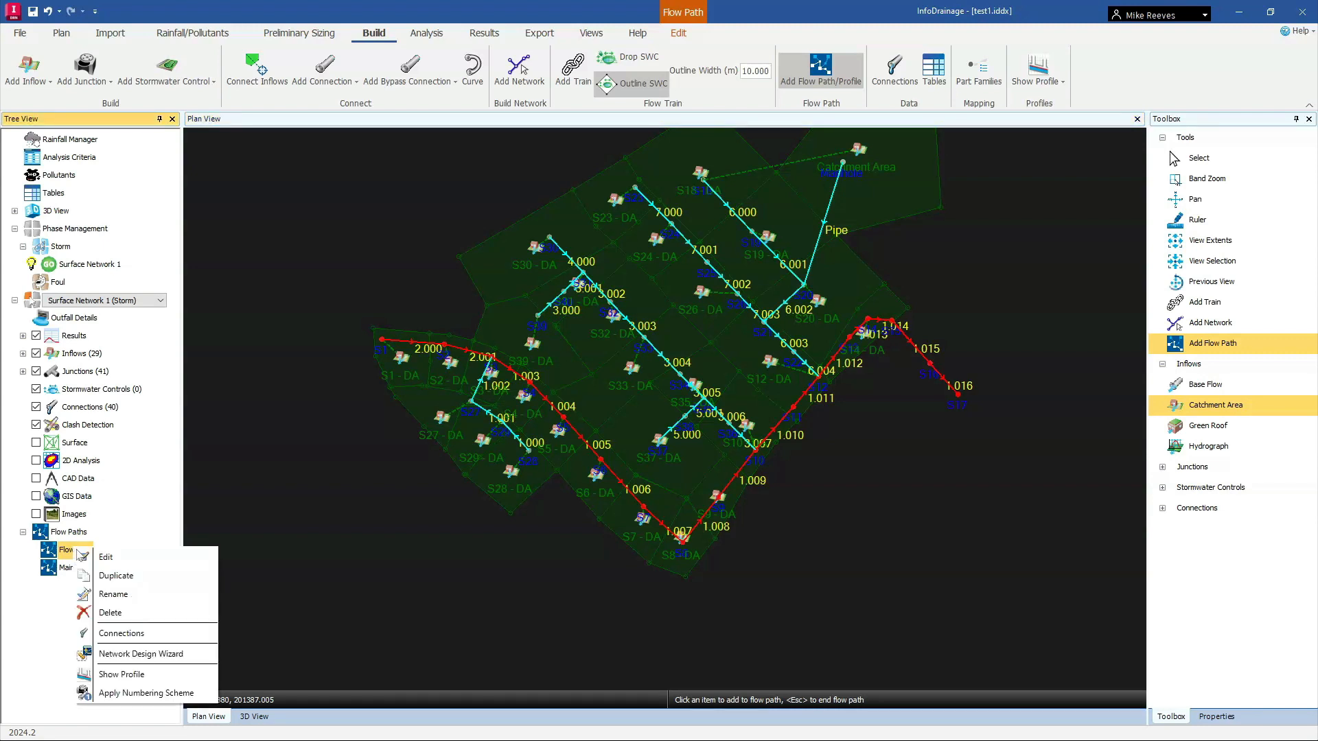
left_click(121, 676)
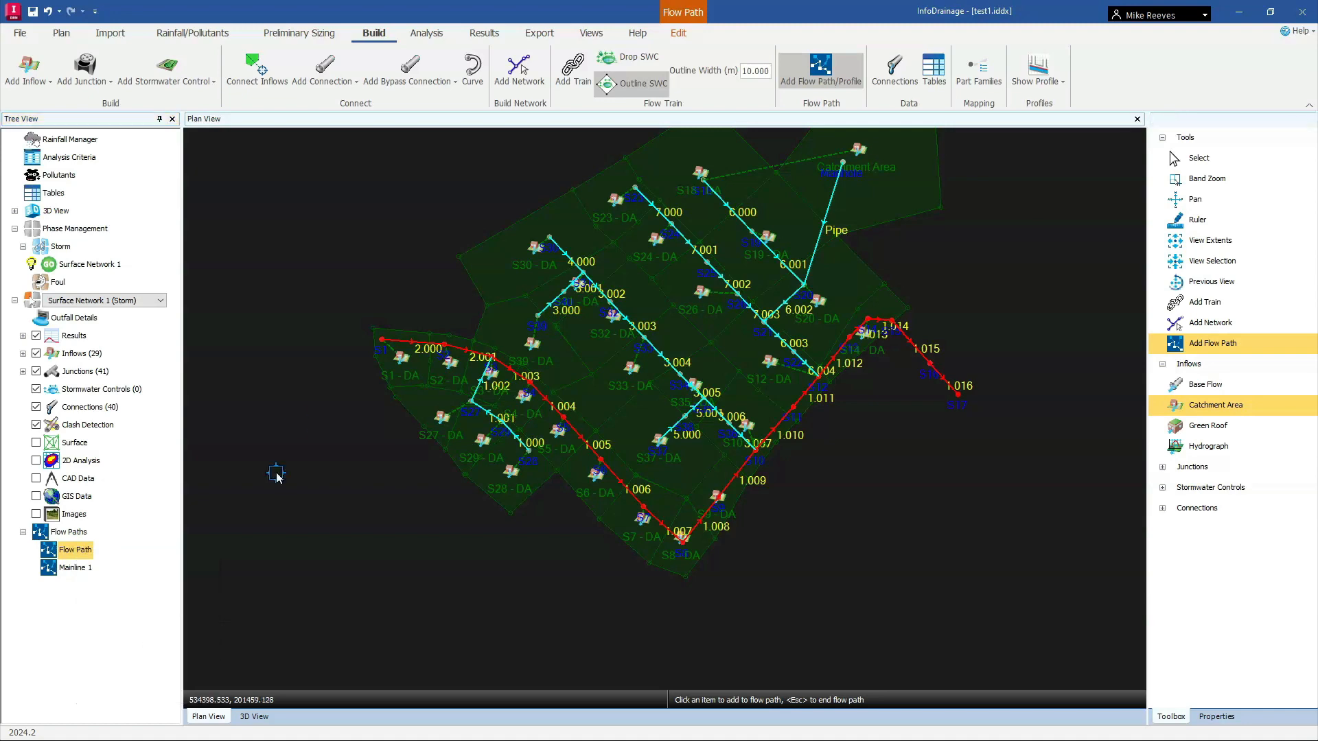
left_click_drag(684, 164, 580, 157)
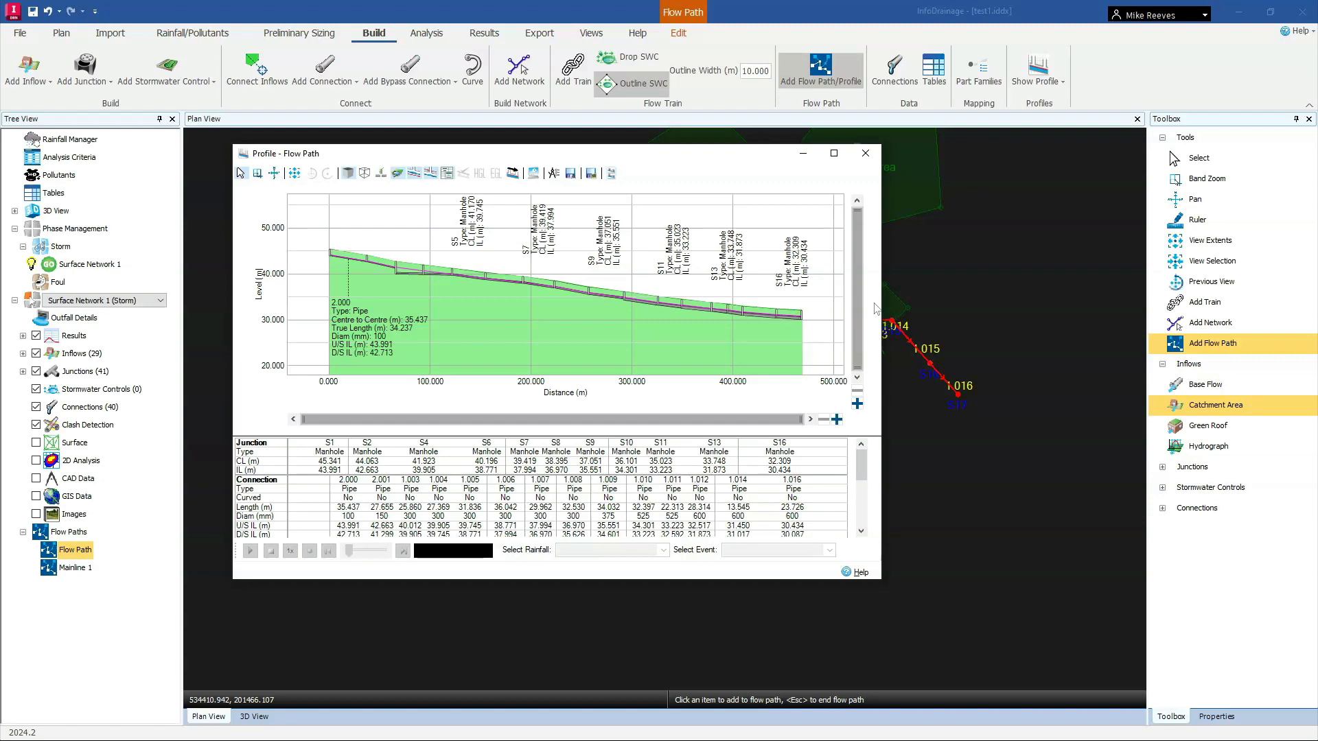
left_click_drag(881, 293, 1065, 291)
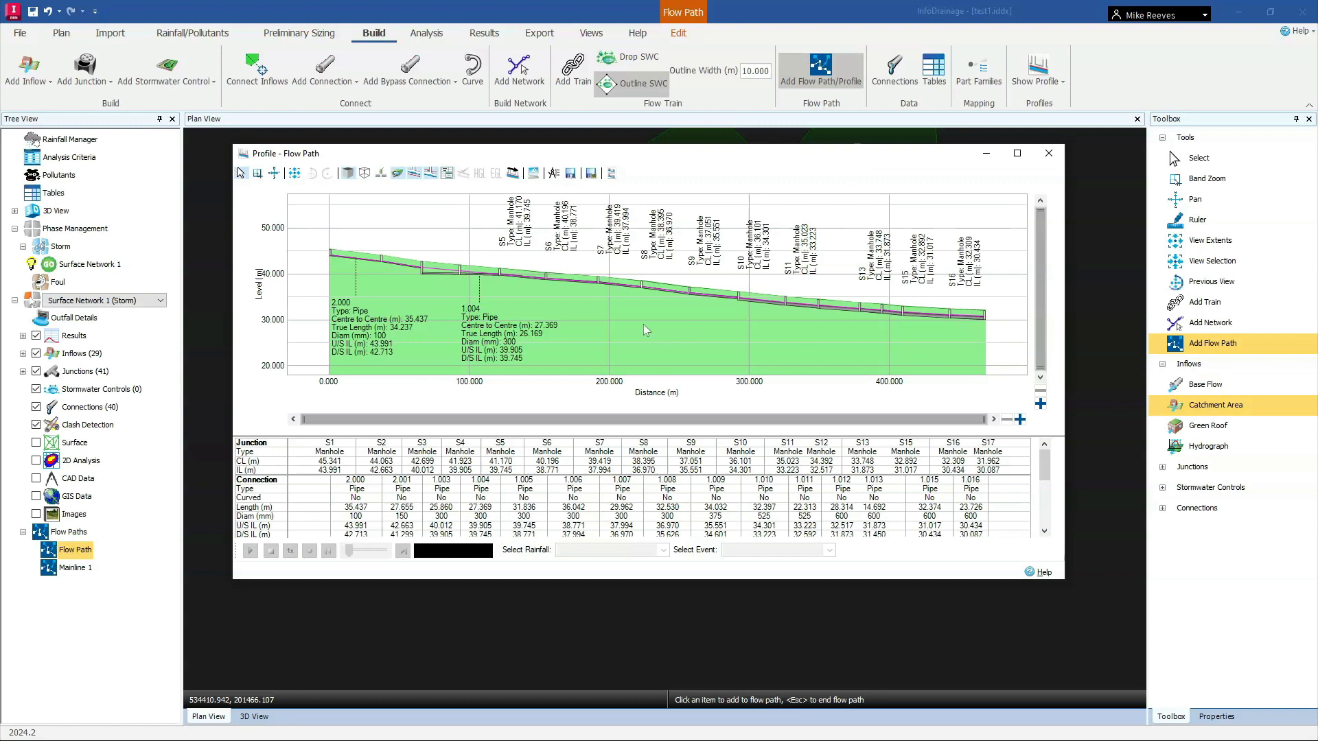
Examine manhole S8, pipe 1.007 and the neighbouring manholes in the flow path profile, and close the profile.
scroll(638, 293, "up", 2)
scroll(663, 302, "up", 5)
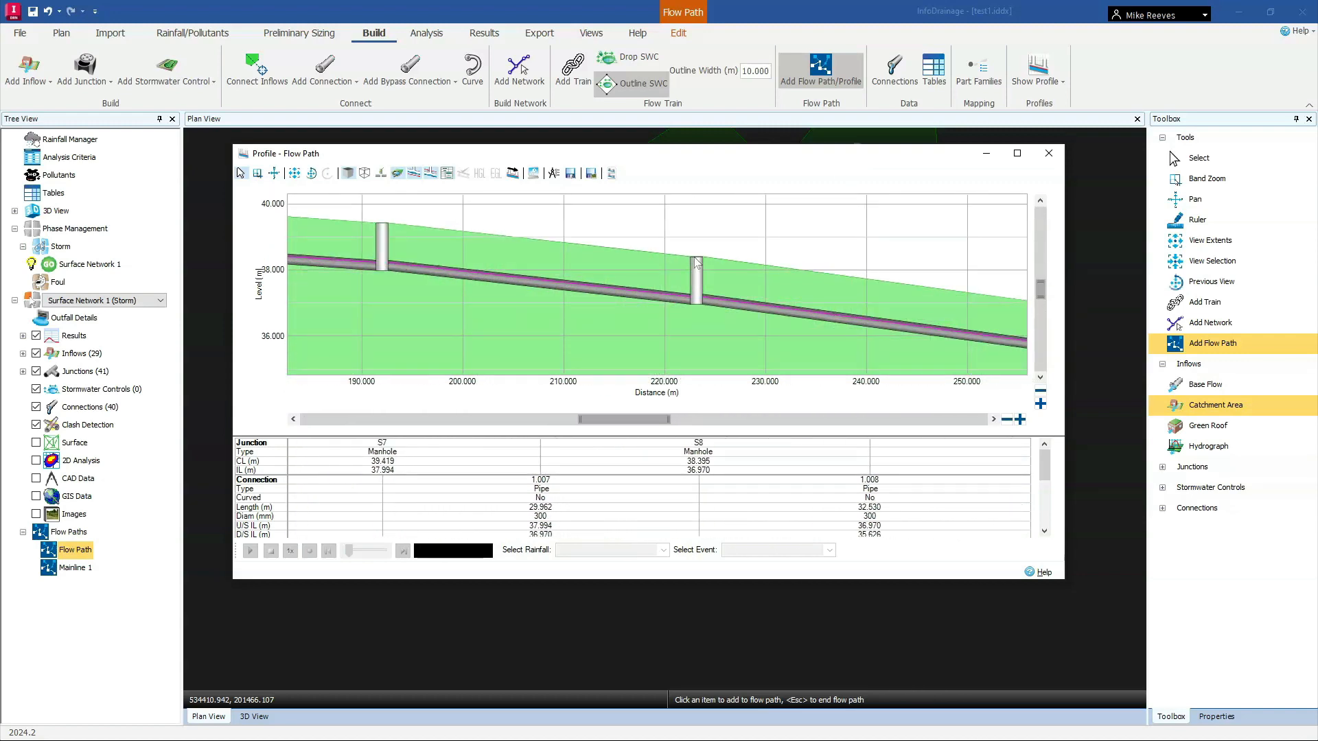
mouse_move(577, 297)
scroll(652, 313, "up", 3)
mouse_move(670, 302)
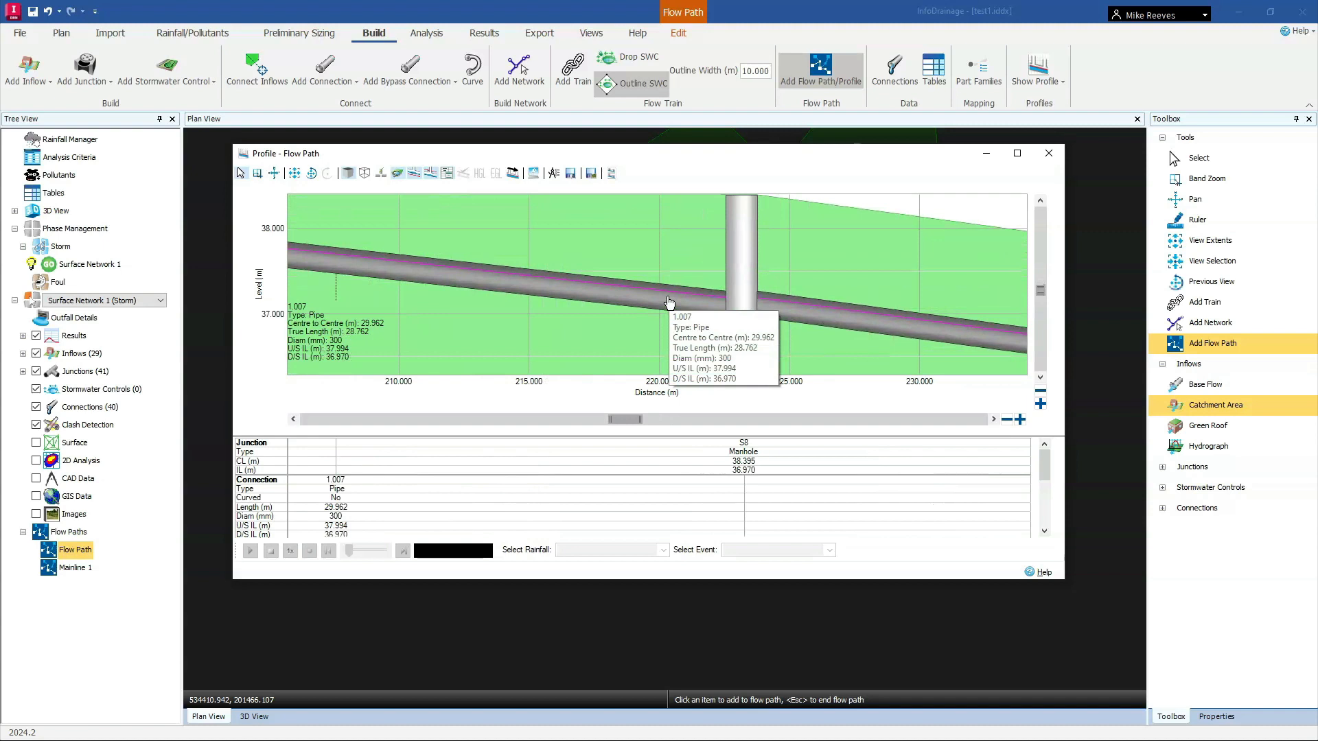
scroll(645, 309, "down", 3)
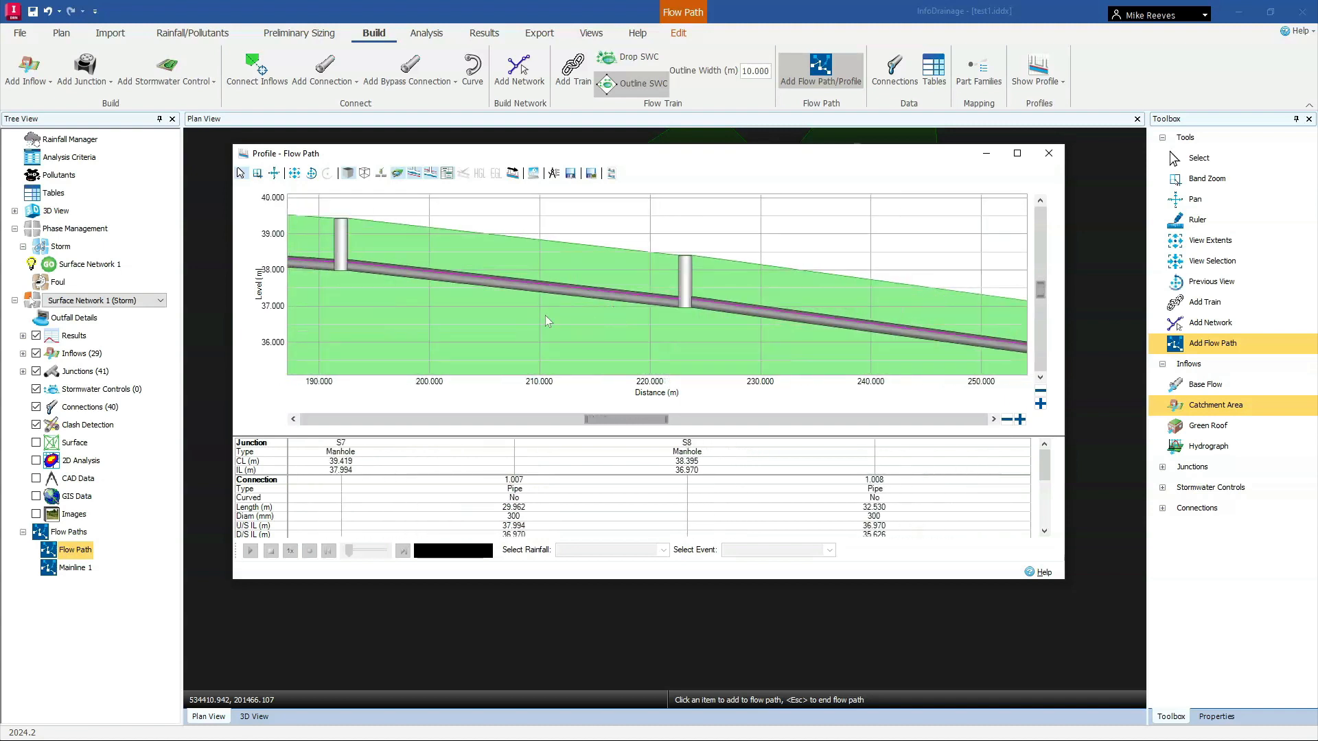
scroll(600, 313, "down", 1)
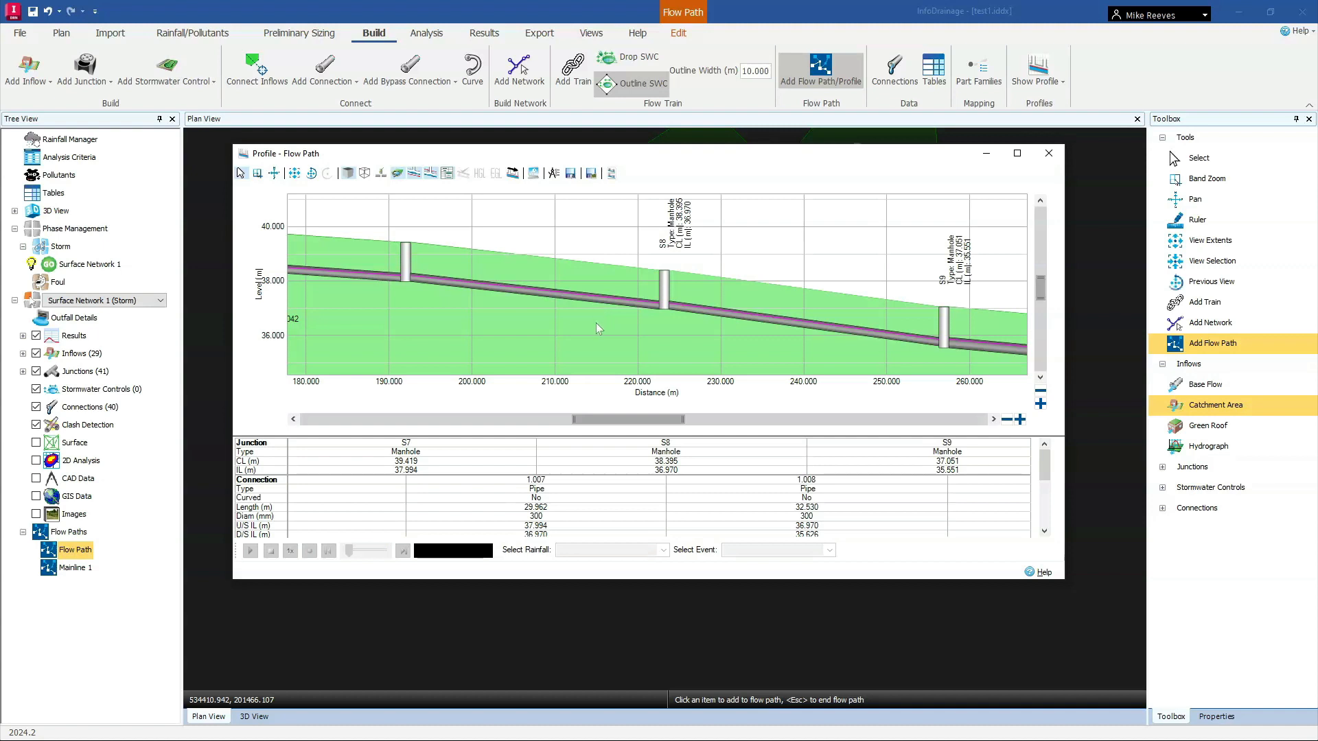
scroll(596, 323, "down", 2)
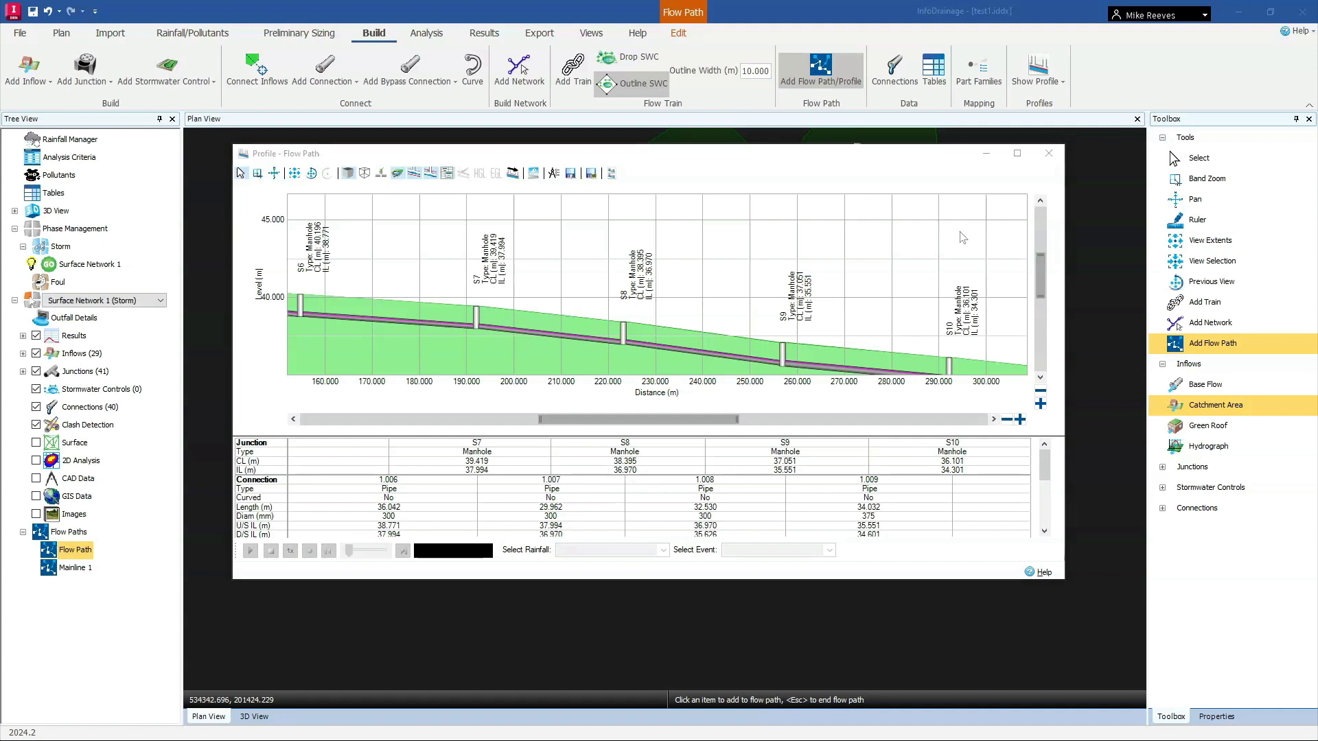
left_click(1049, 153)
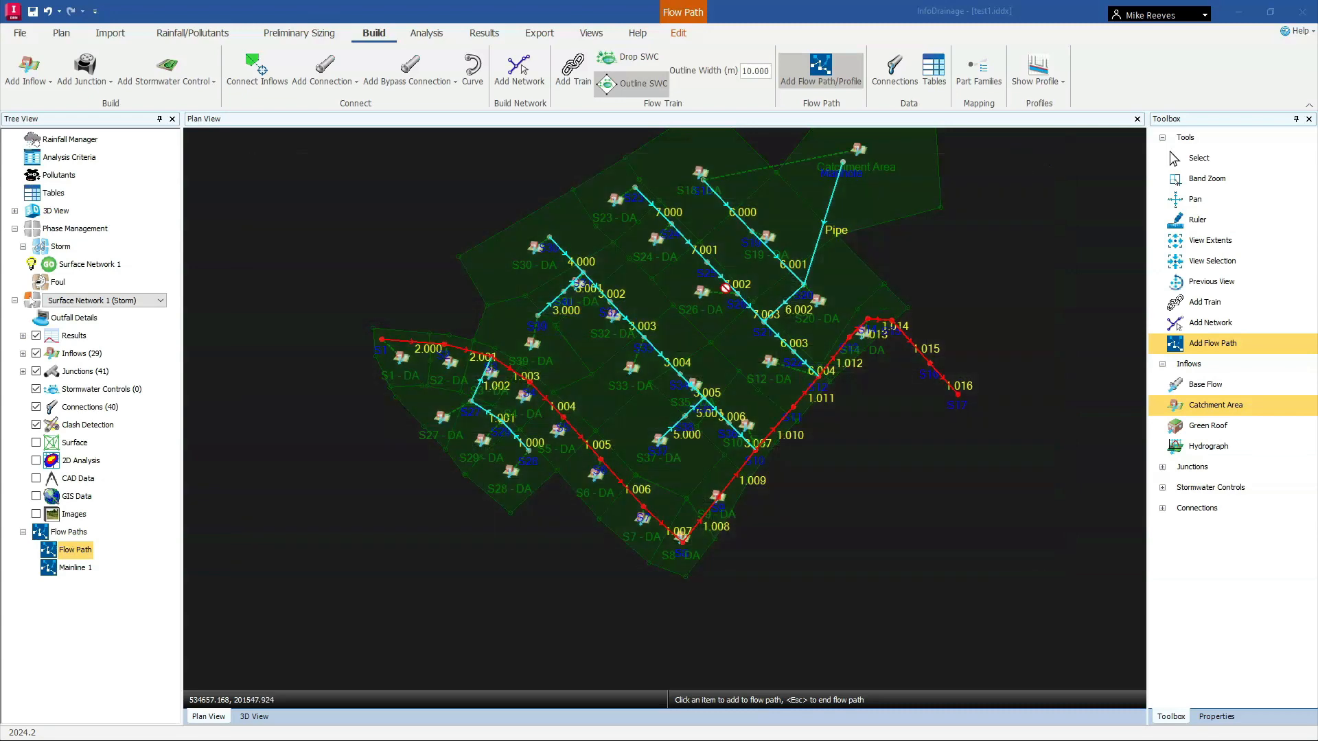
Bring the whole network into view and end flow path creation by returning to the Select tool.
scroll(455, 232, "down", 1)
middle_click_drag(456, 199, 436, 271)
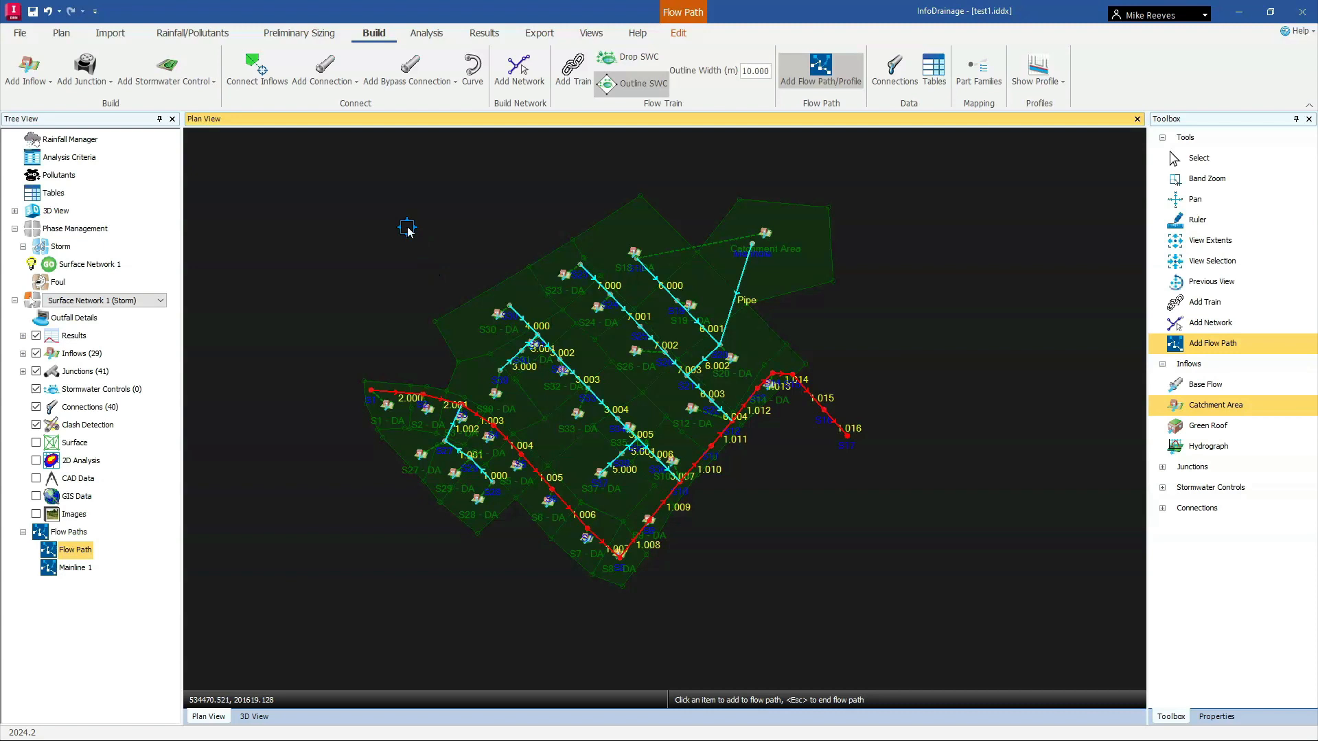
left_click(1193, 160)
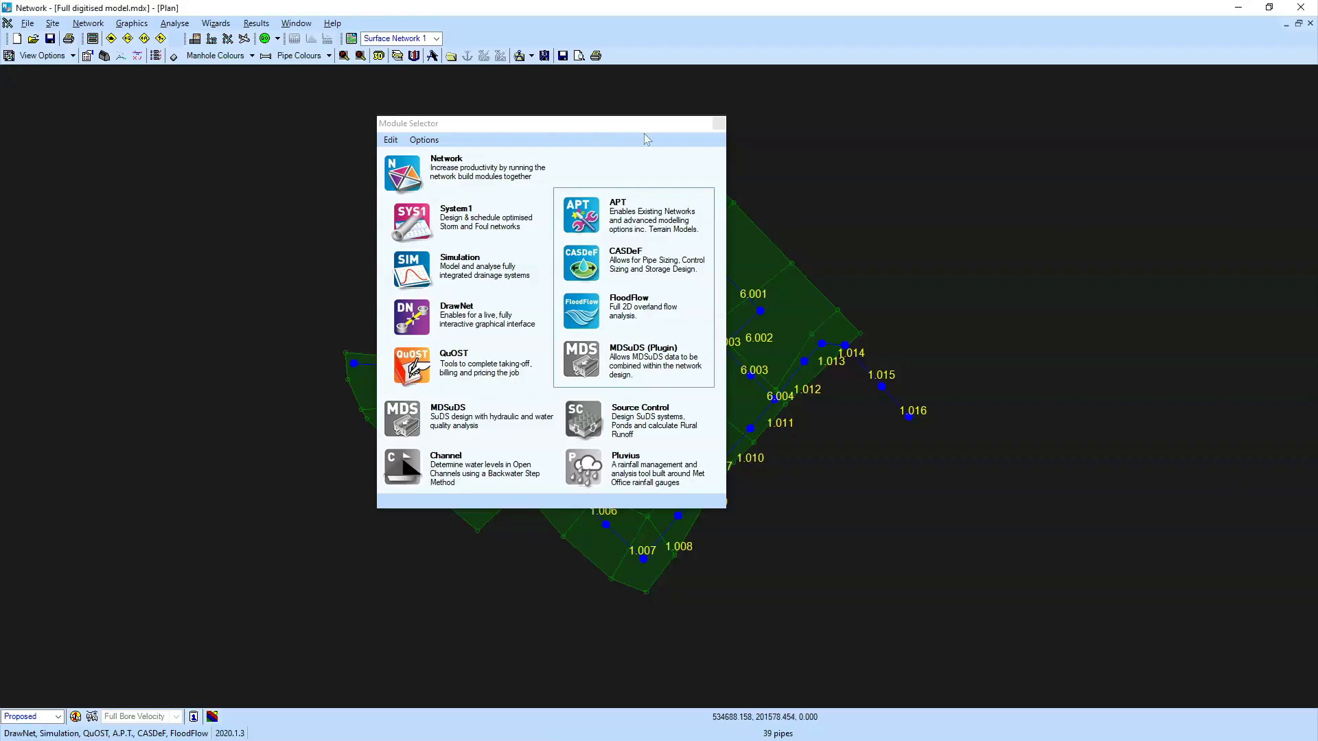
In MicroDrainage, dismiss the Module Selector and review the network's Design Criteria rainfall settings, including the return period, without changing them.
left_click(717, 123)
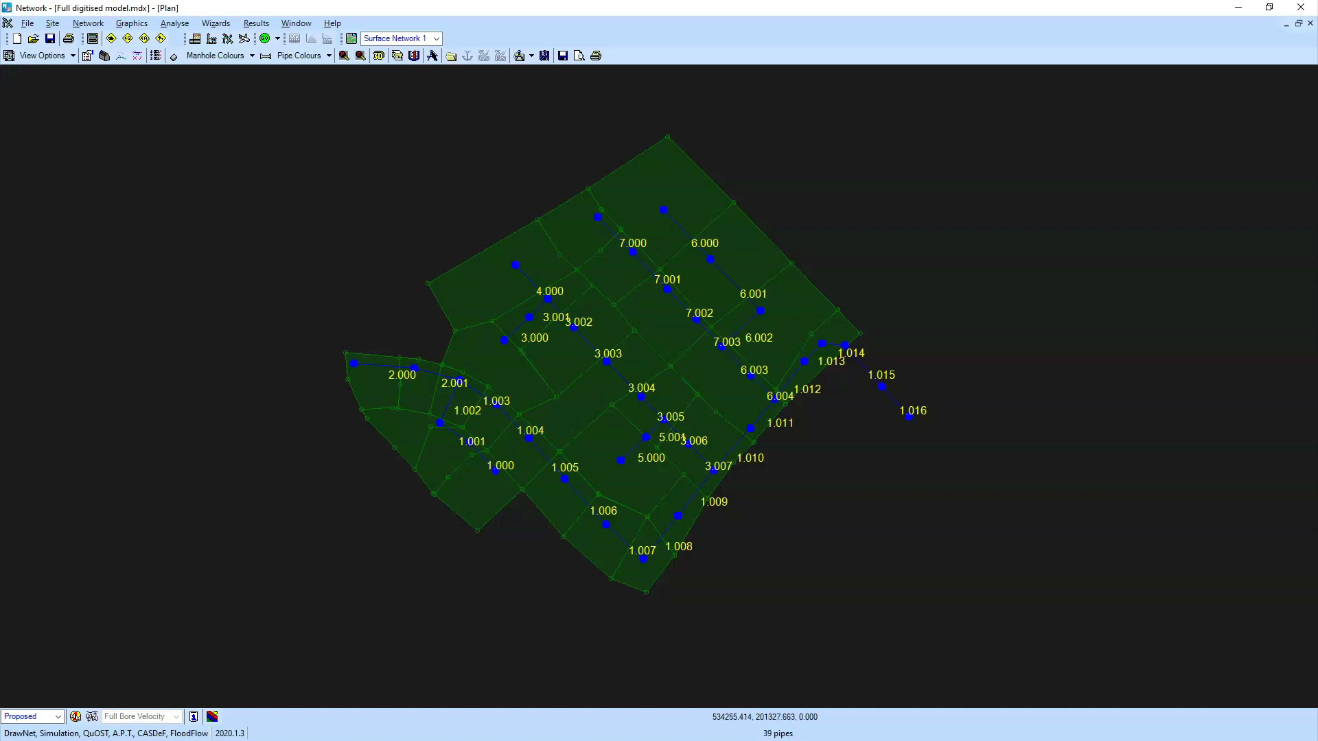
left_click(90, 24)
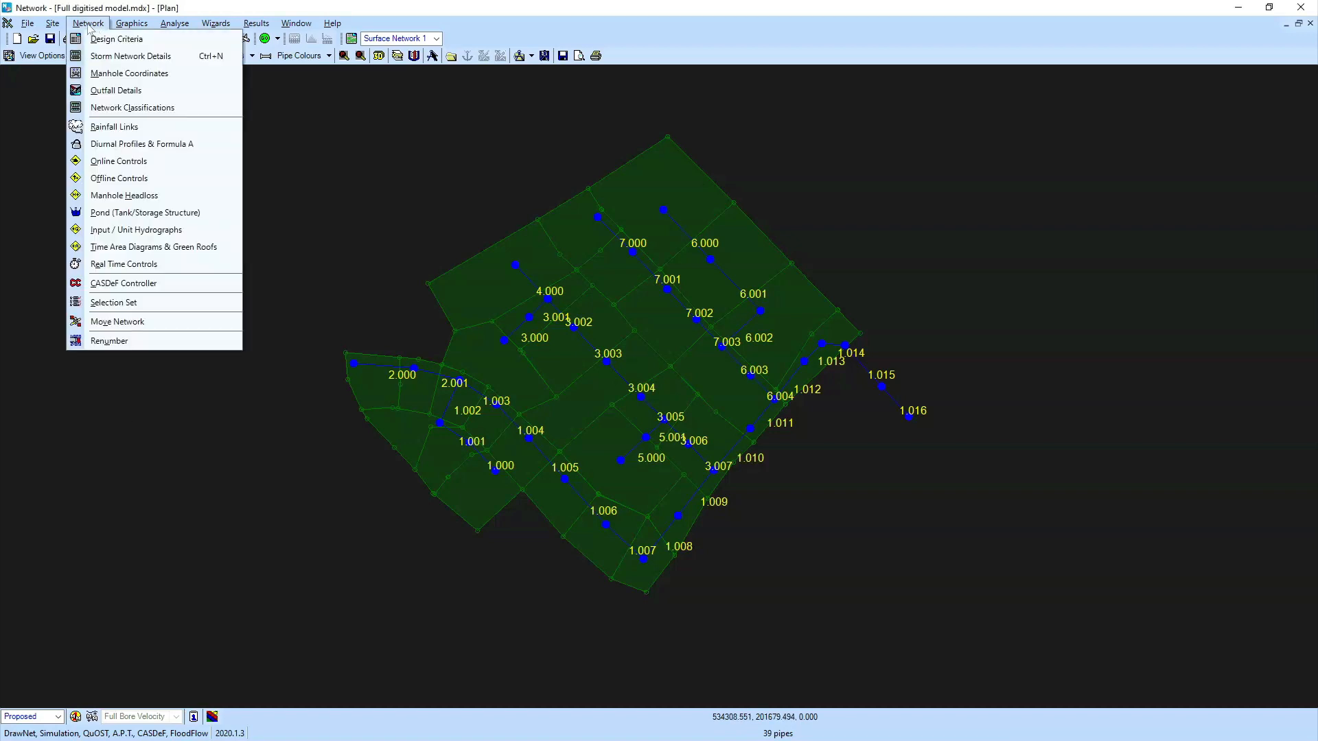
left_click(71, 24)
left_click(53, 25)
mouse_move(82, 26)
left_click(107, 40)
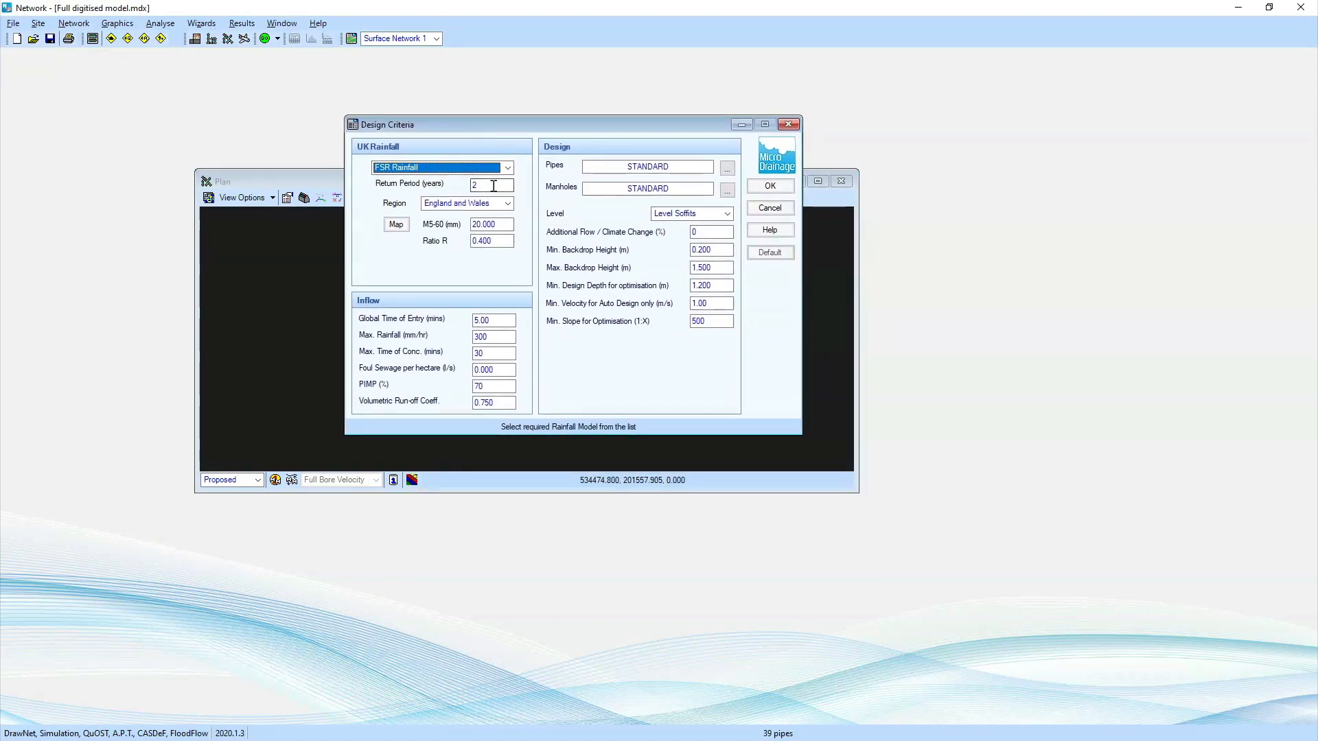
left_click(497, 185)
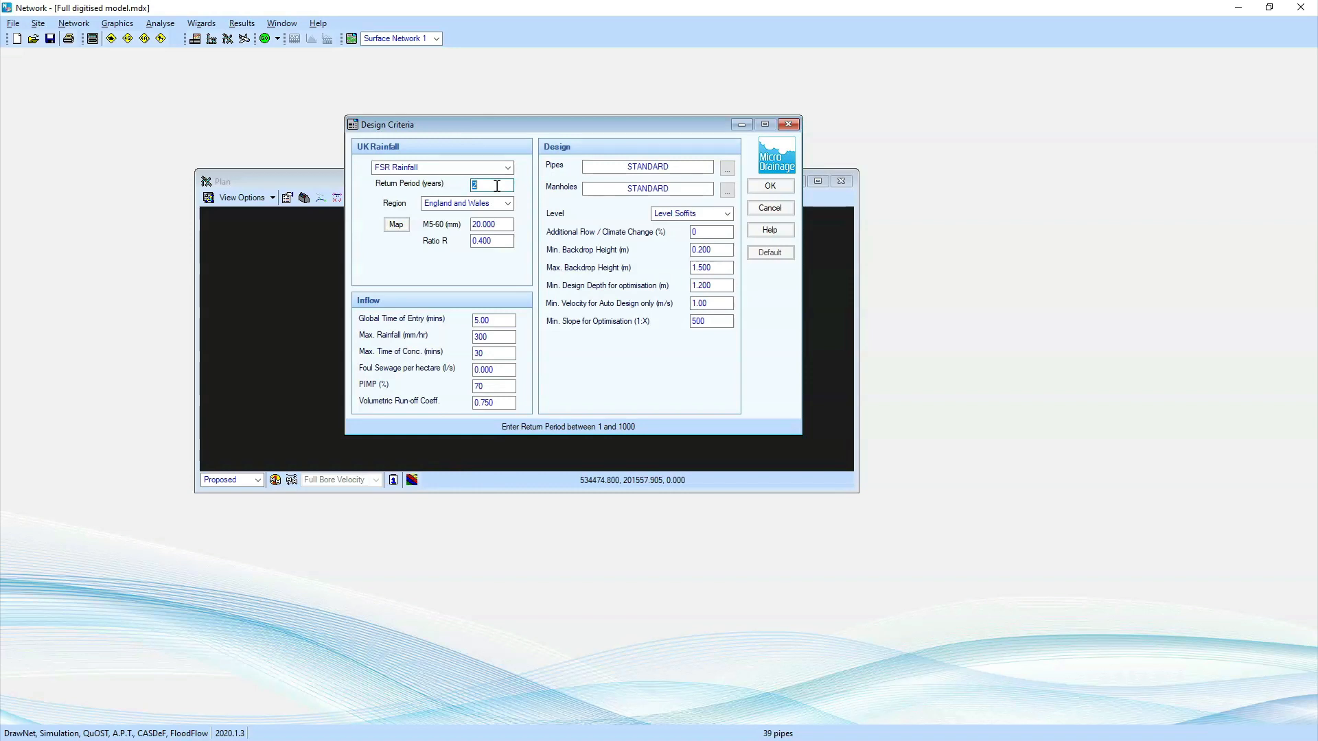
left_click(771, 208)
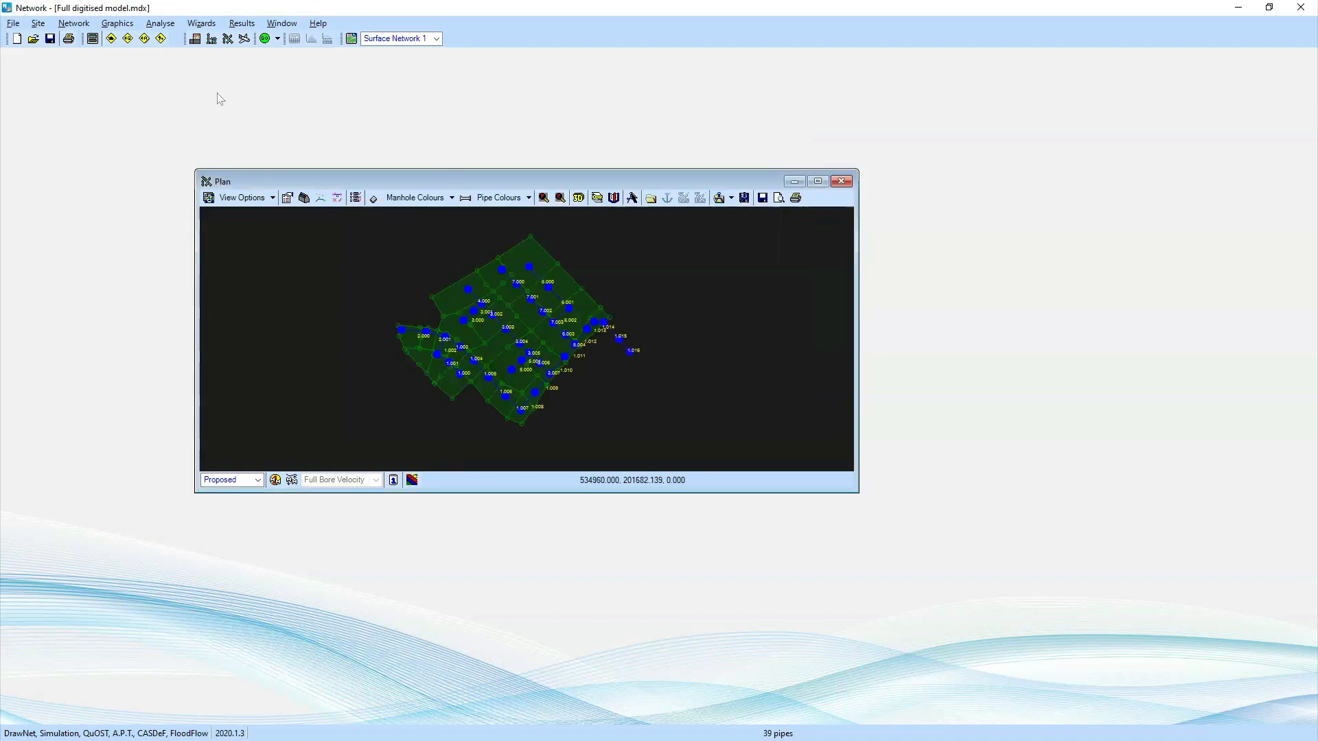
Review the synthetic rainfall and storm duration settings in the site's Simulation Criteria without changing them.
left_click(37, 23)
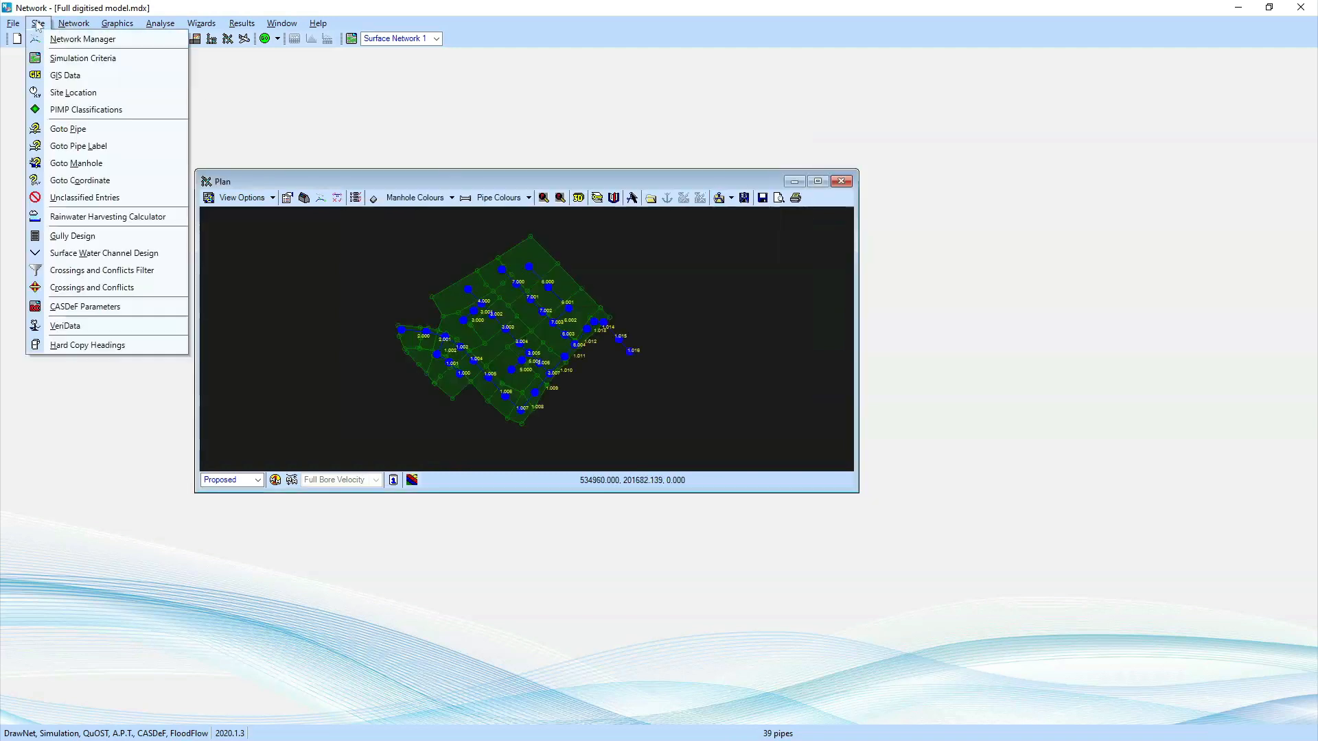
left_click(68, 58)
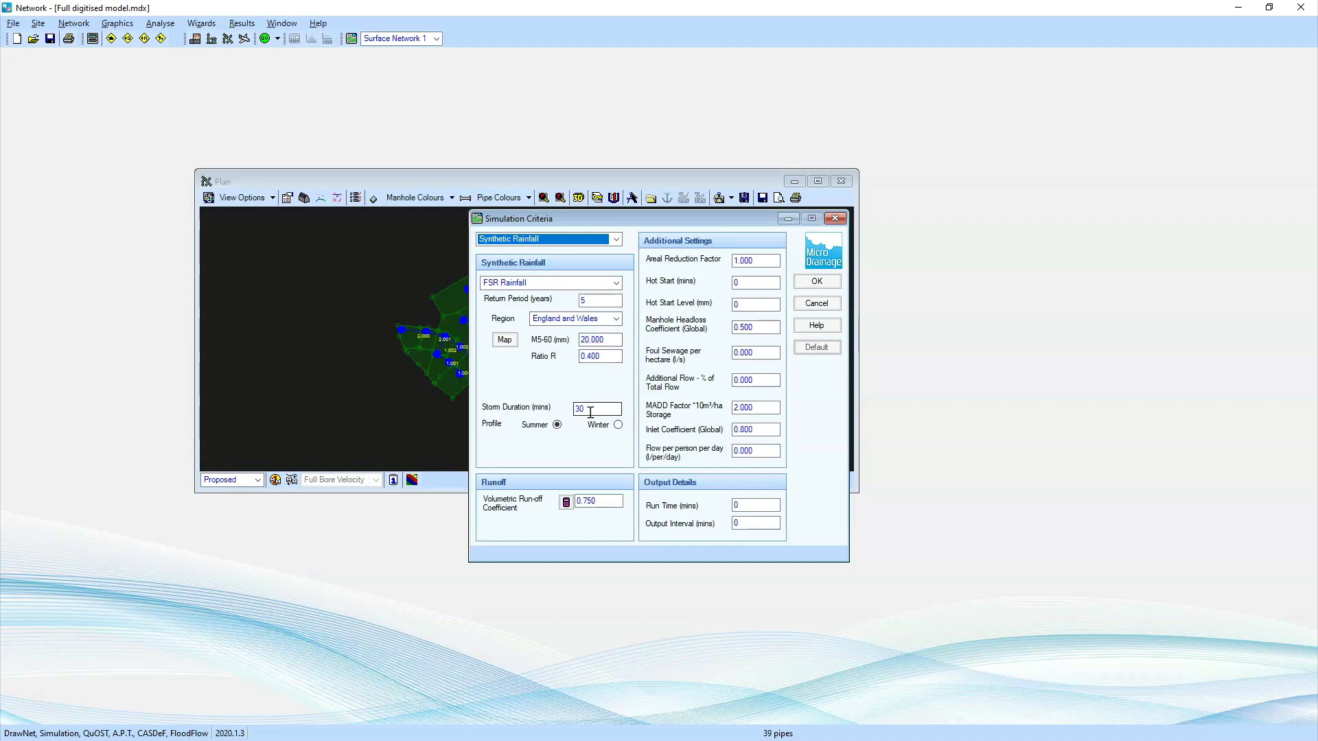
left_click(835, 218)
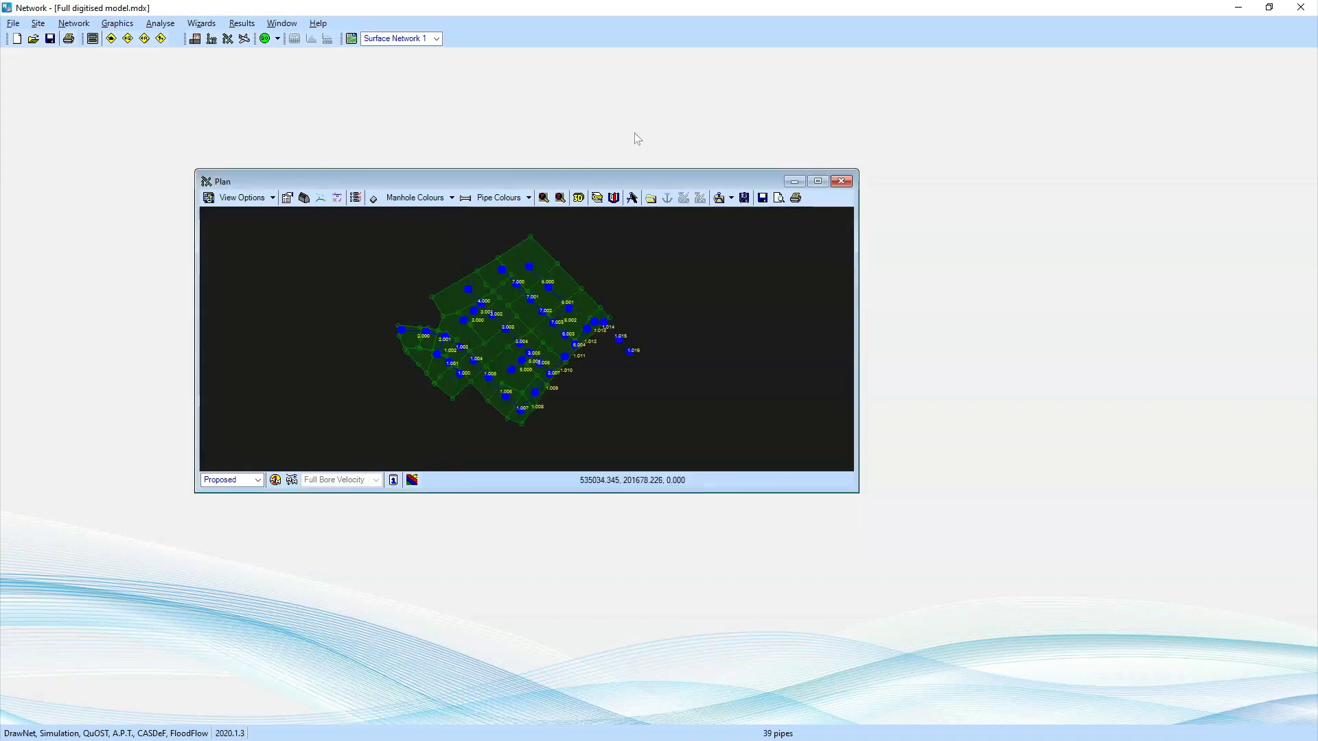
Review the rainfall details in the Seasonal Return Period Wizard and cancel the wizard.
left_click(201, 23)
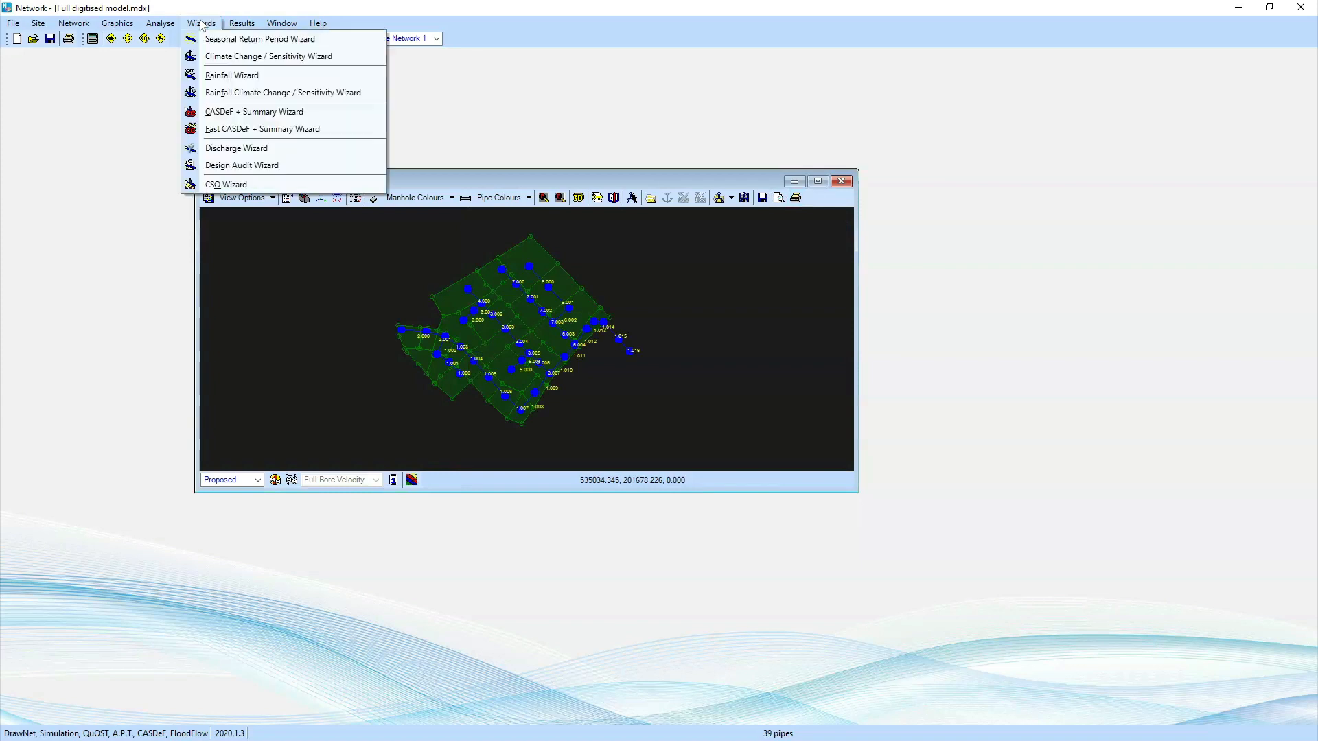
left_click(237, 40)
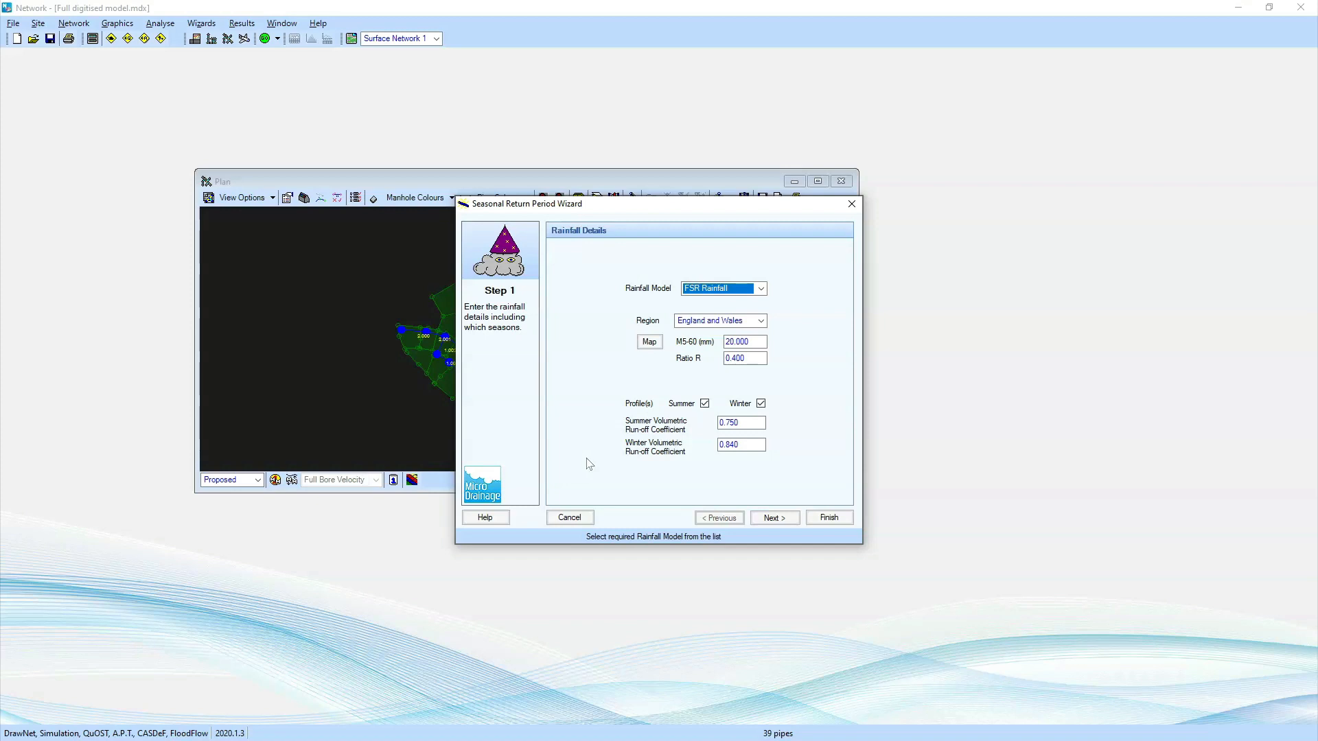
left_click(569, 518)
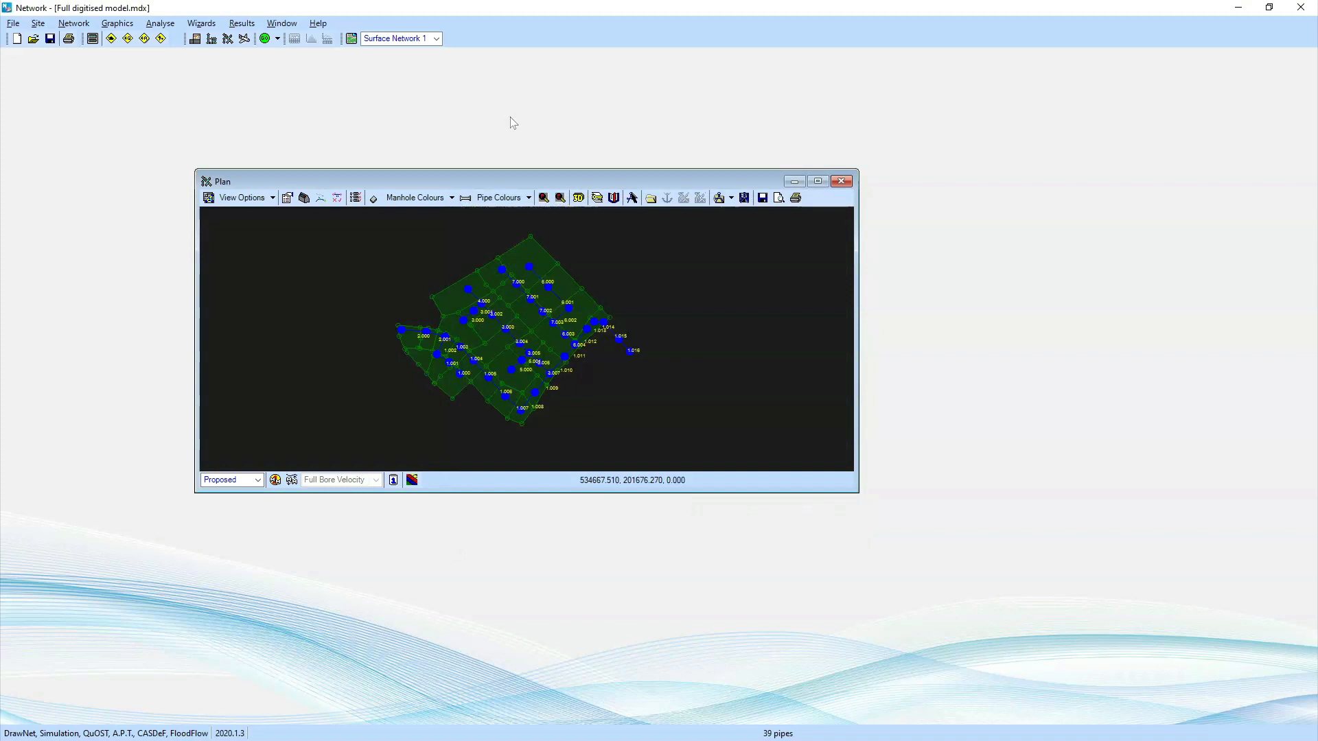
Switch to InfoDrainage and examine the parameters of the imported Design Criteria, Sim Criteria and SRP Wizard FSR storms in the Rainfall Manager.
key("alt+Tab")
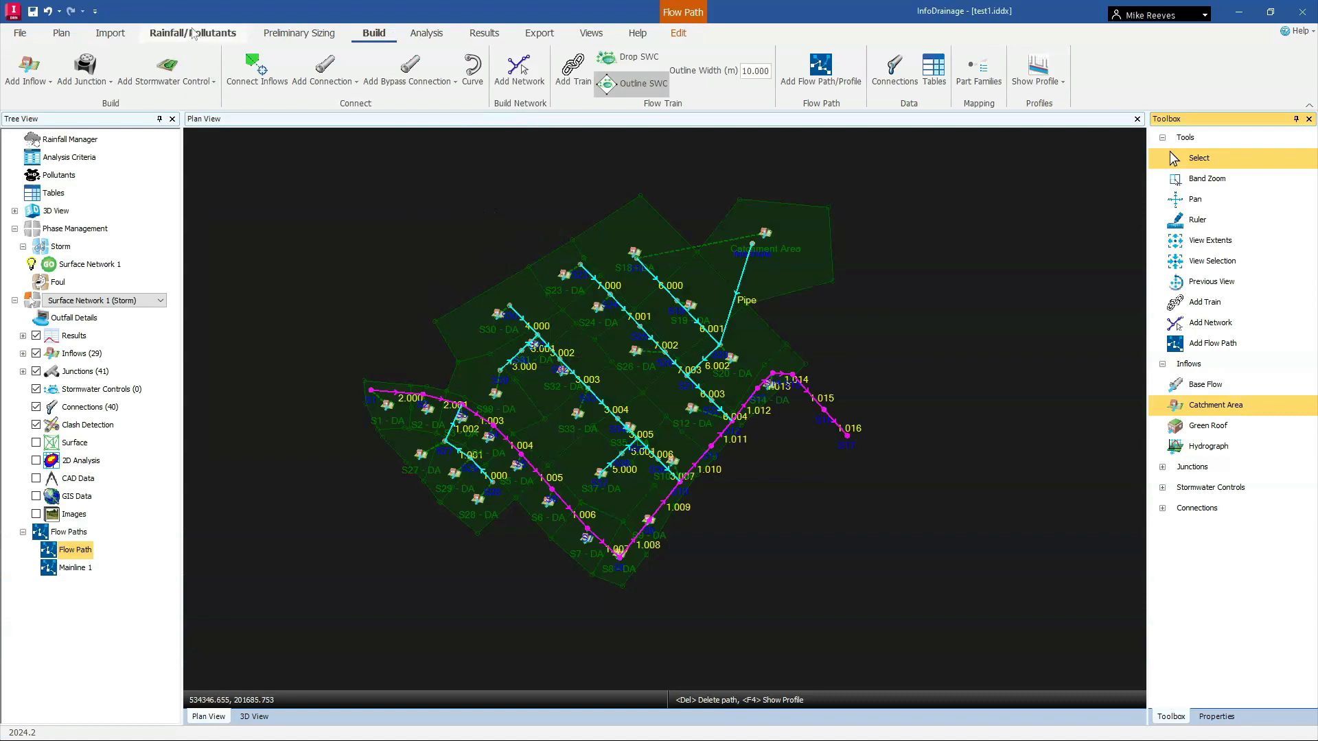
left_click(193, 36)
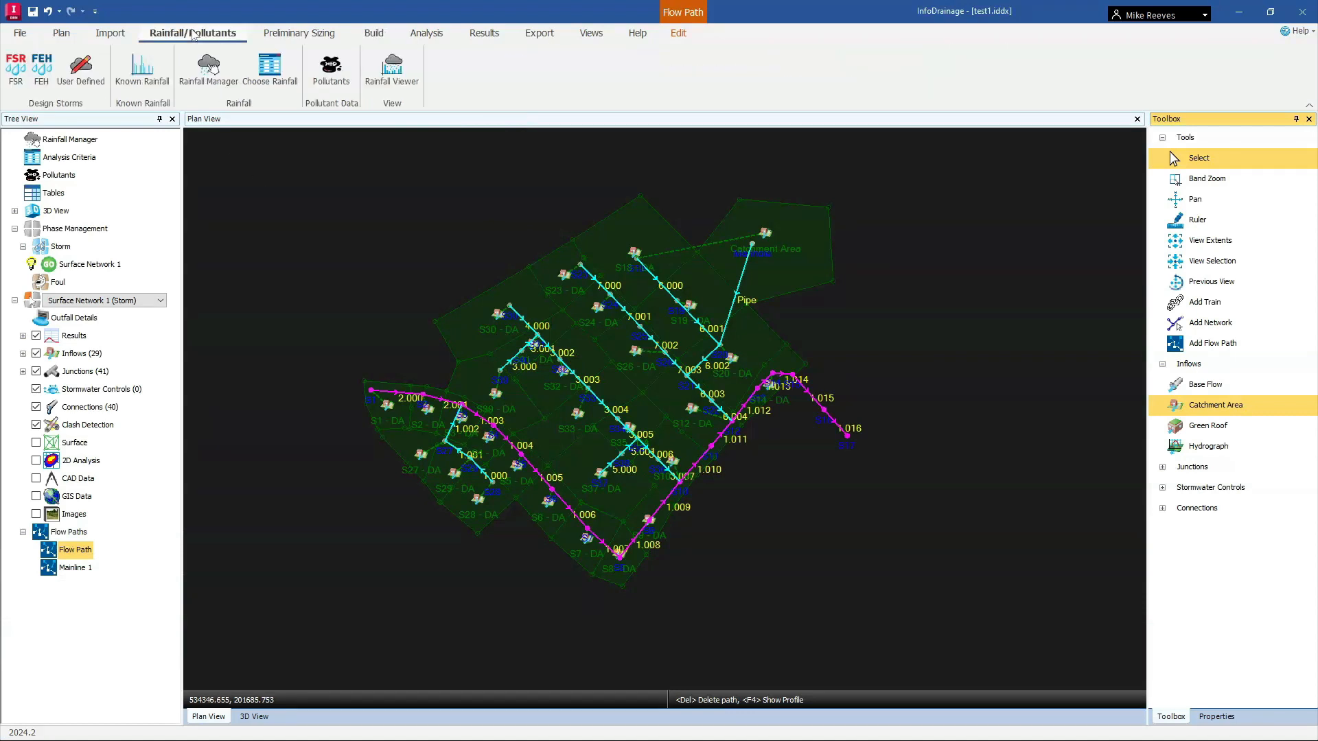
left_click(209, 76)
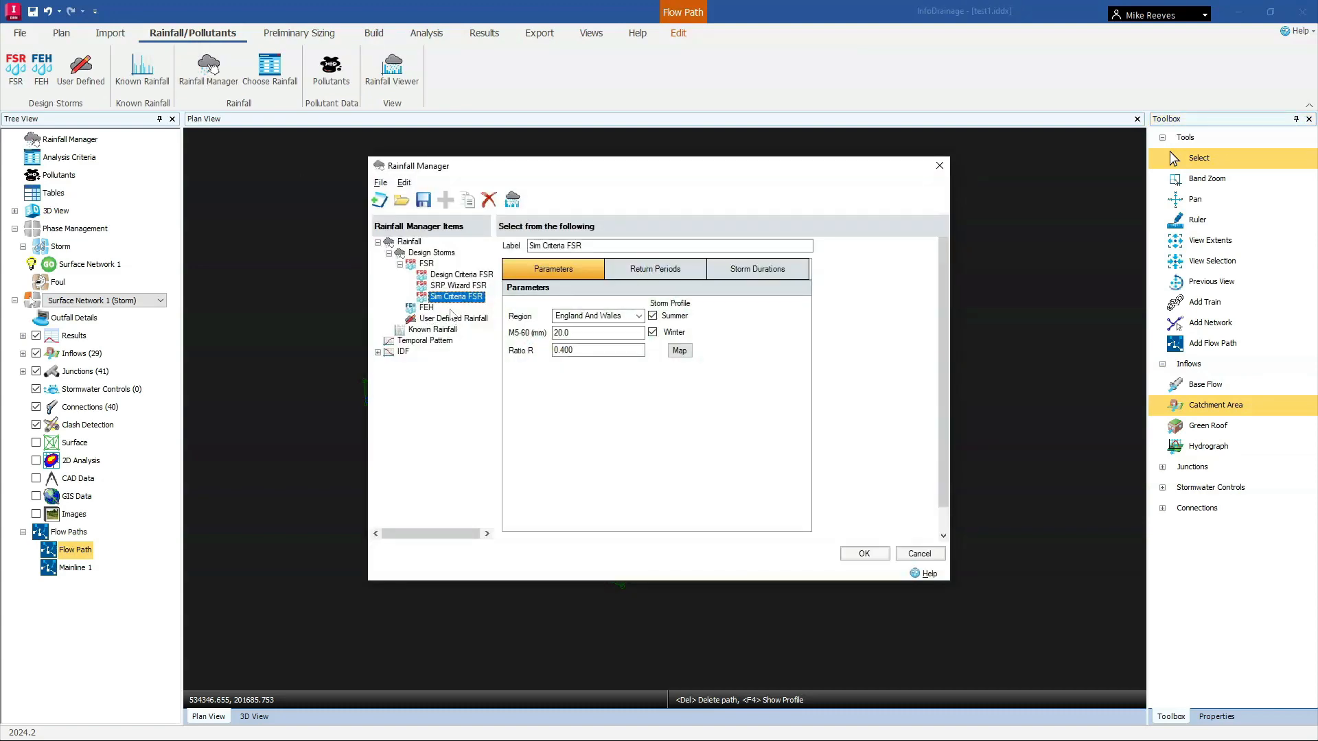
left_click(454, 275)
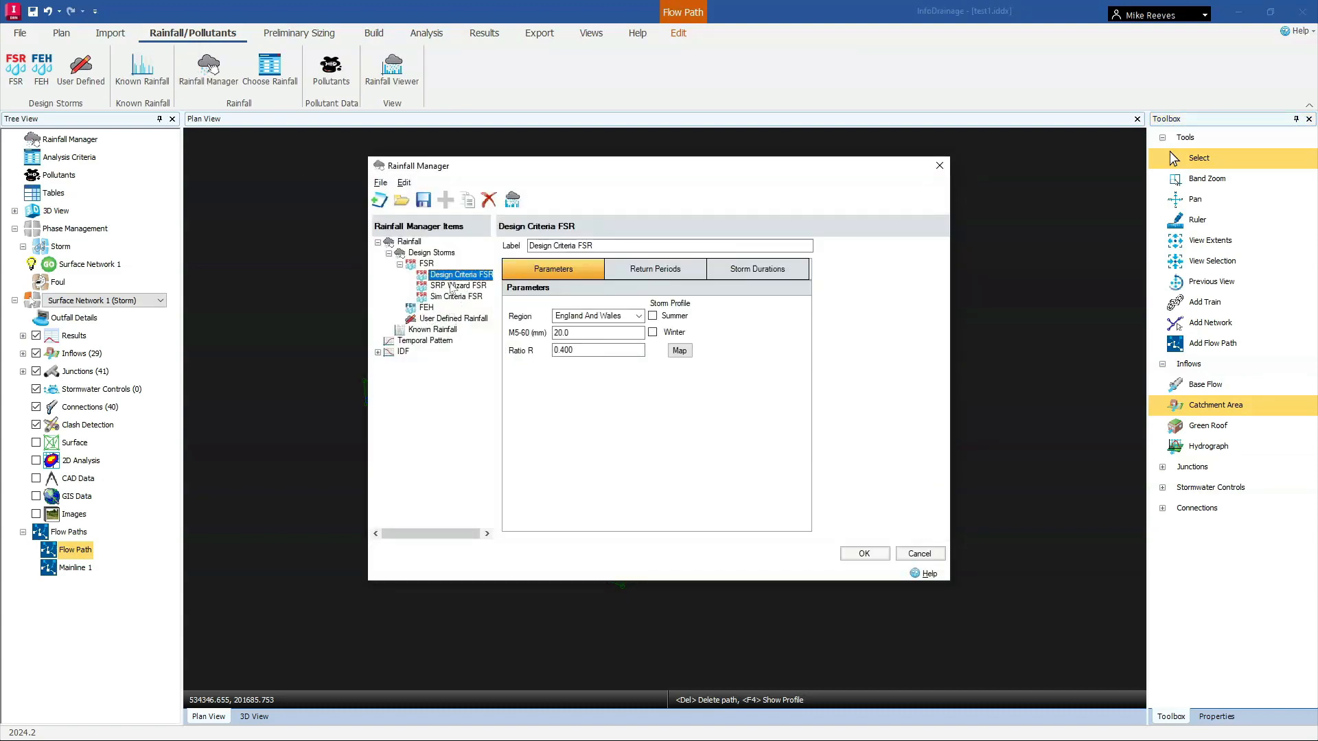
left_click(456, 297)
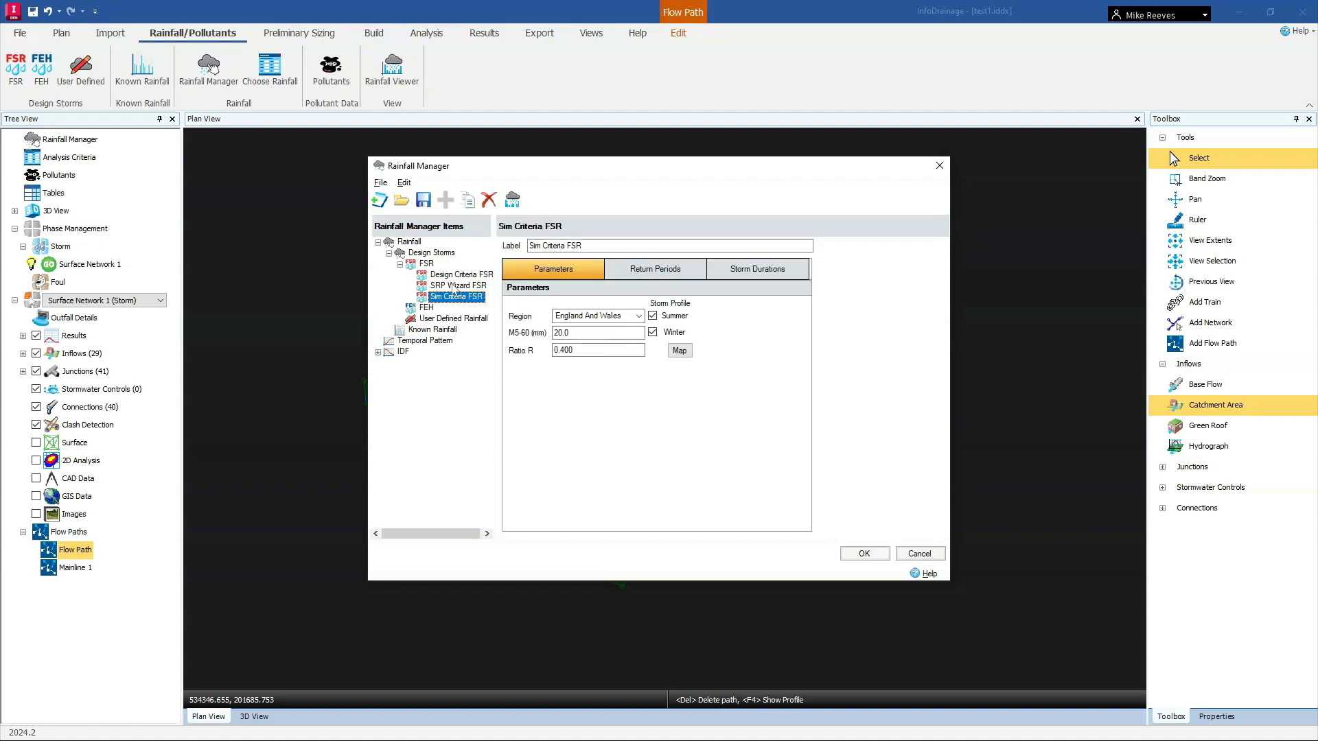
left_click(457, 285)
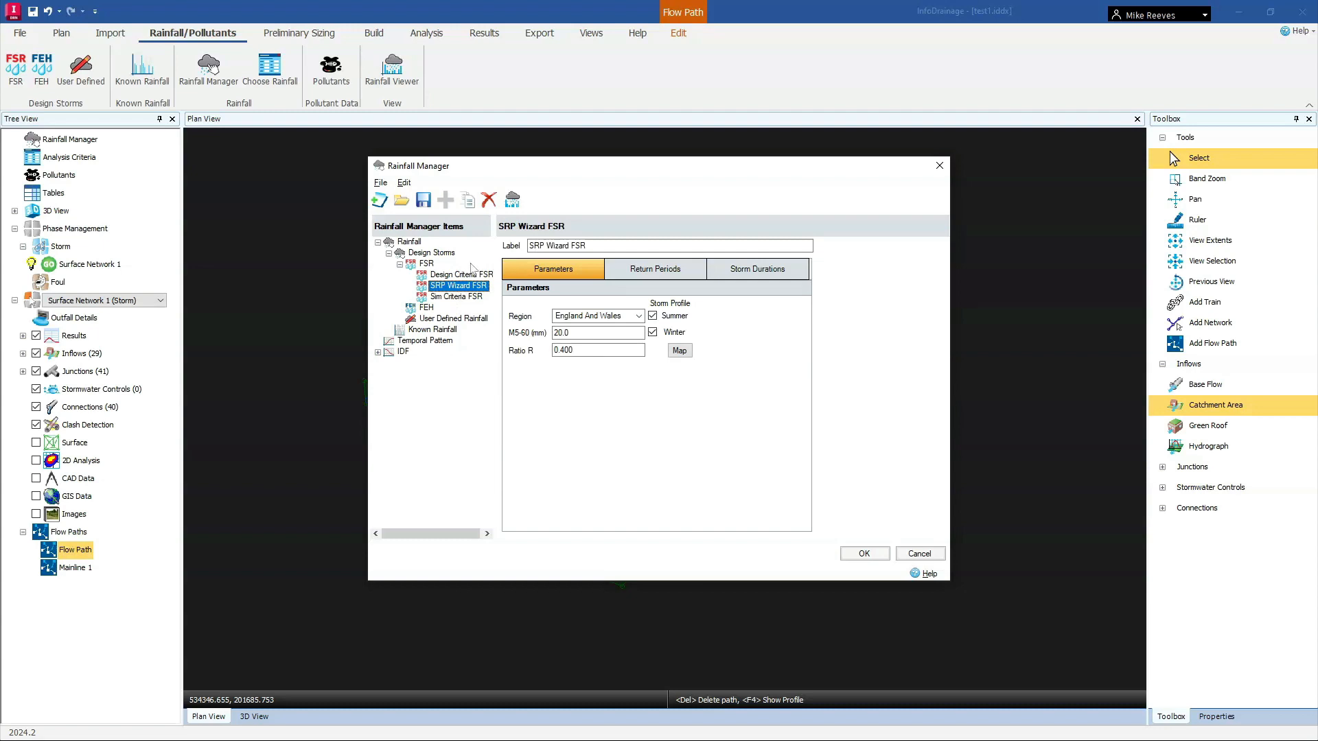
Enable the summer and winter profiles for Design Criteria FSR, check its return periods and apply the default storm durations.
left_click(464, 276)
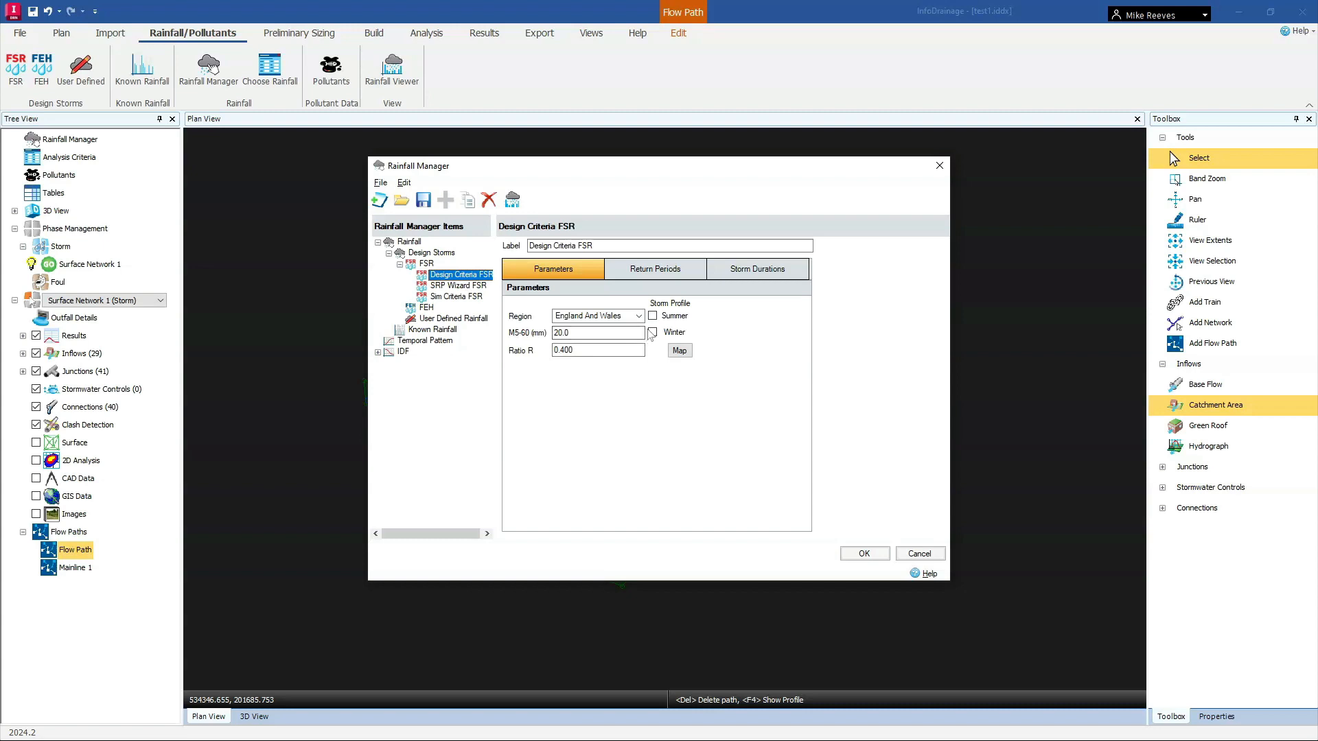
left_click(653, 333)
left_click(653, 316)
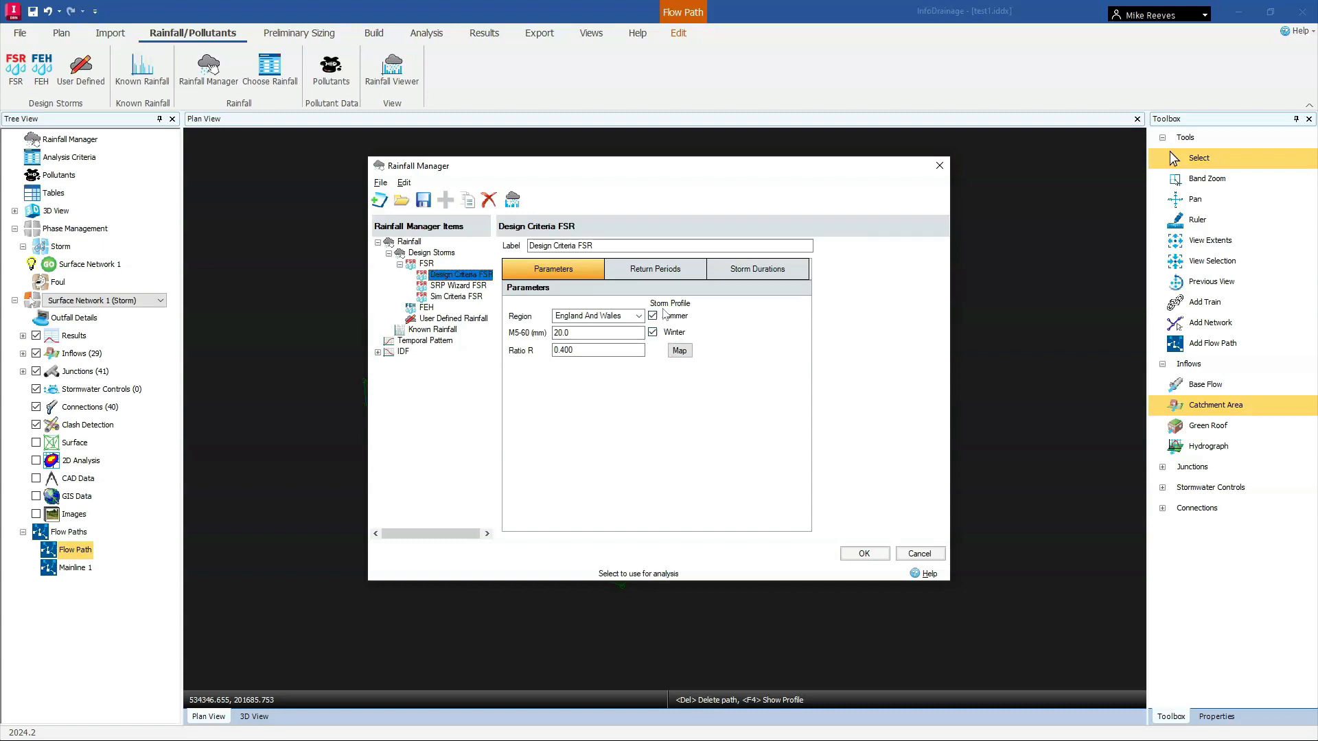
left_click(656, 274)
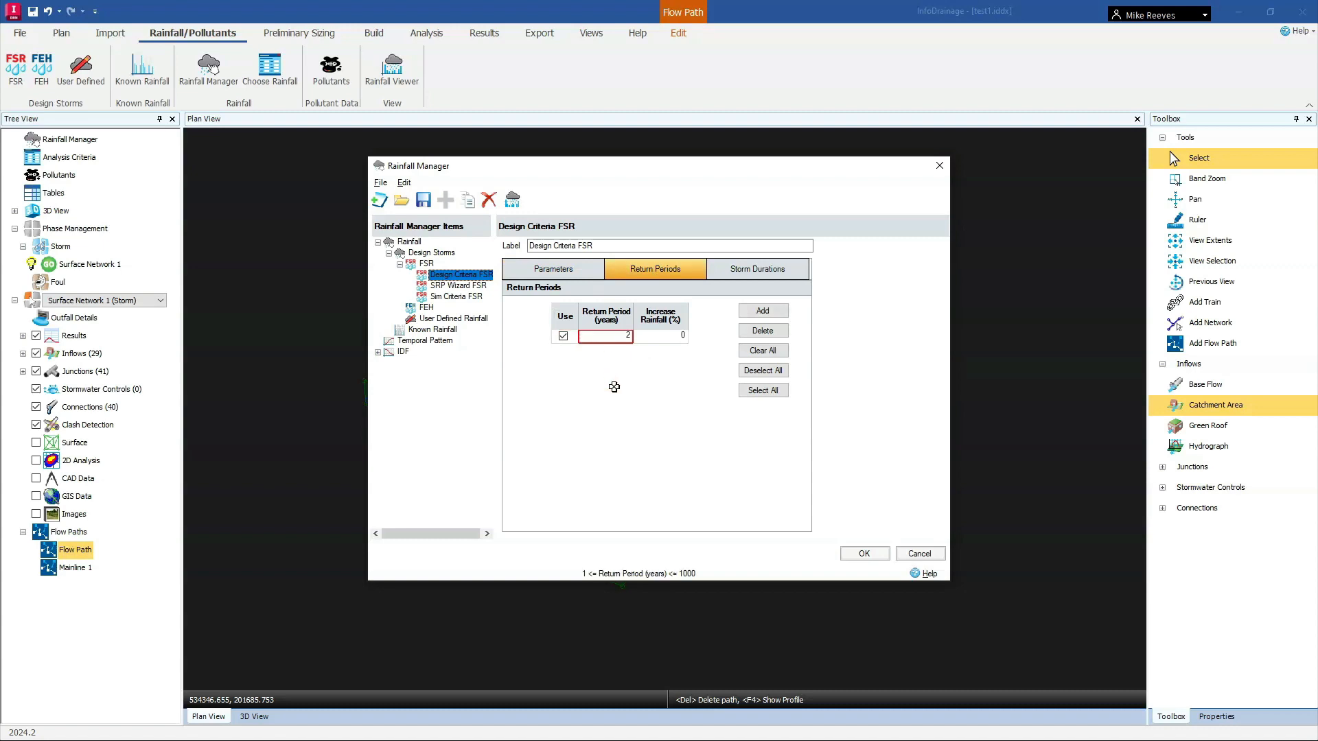
left_click(731, 273)
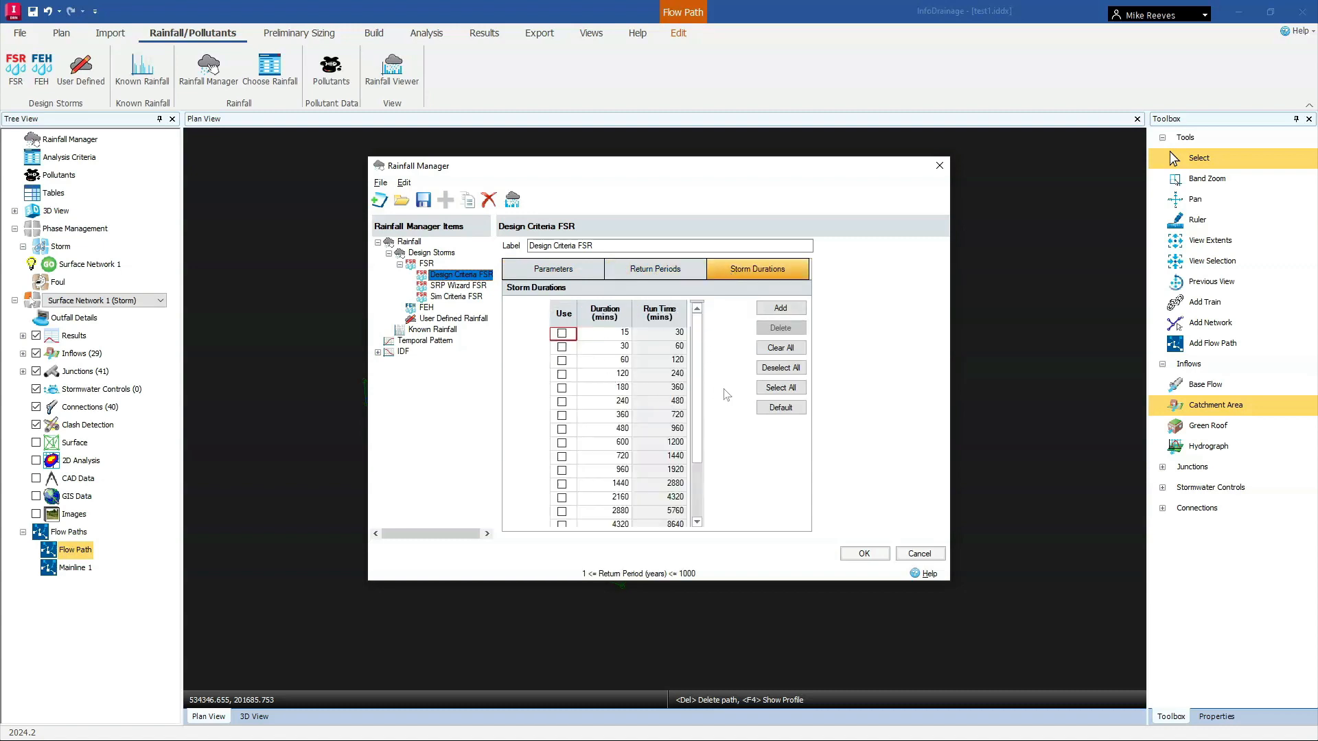
left_click(780, 407)
Disable the summer and winter profiles for both SRP Wizard FSR and Sim Criteria FSR, and accept the rainfall changes.
left_click(444, 285)
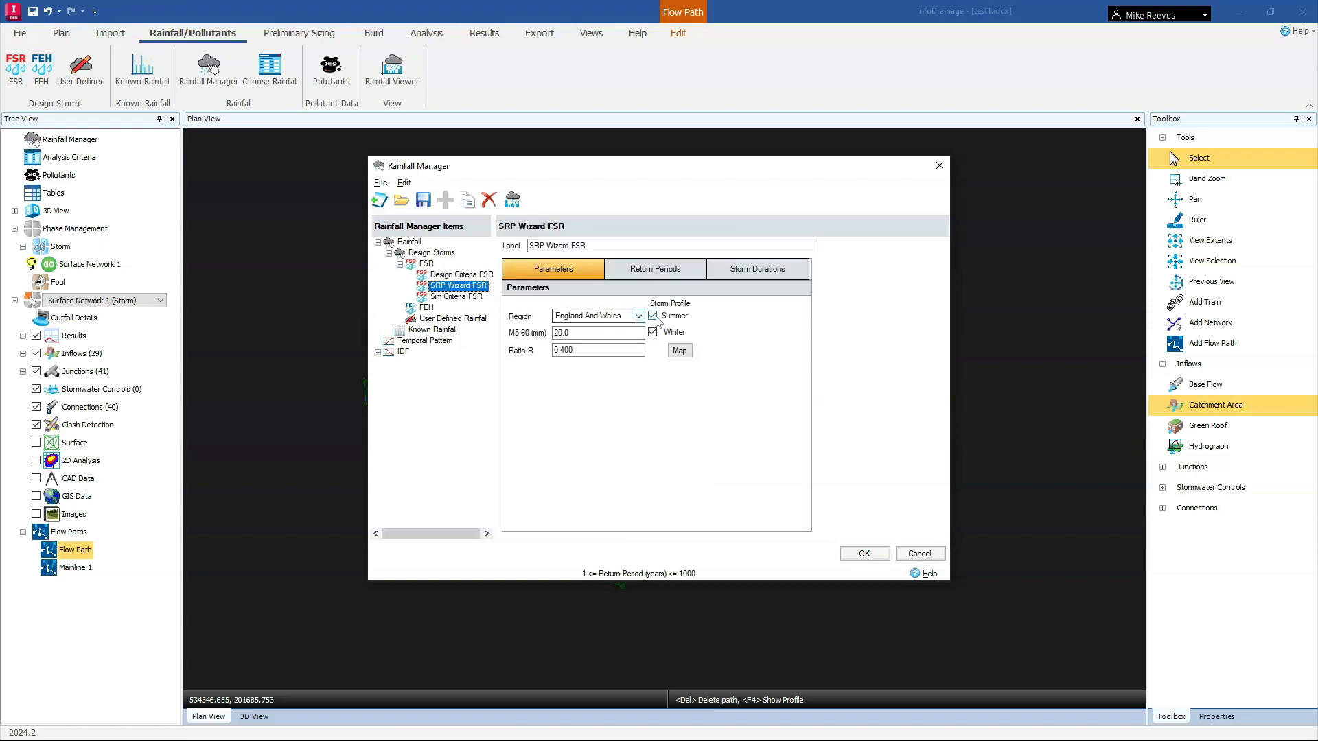
left_click(652, 316)
left_click(652, 332)
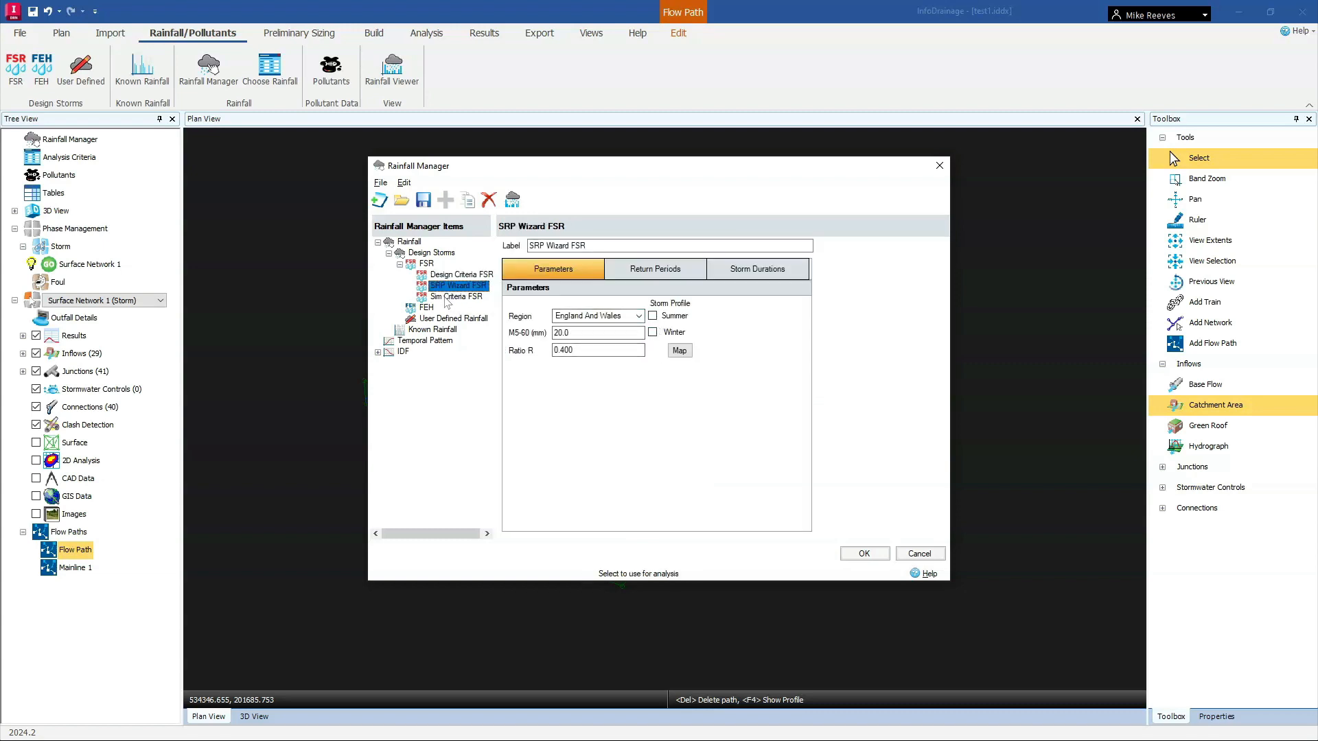
left_click(453, 296)
left_click(652, 315)
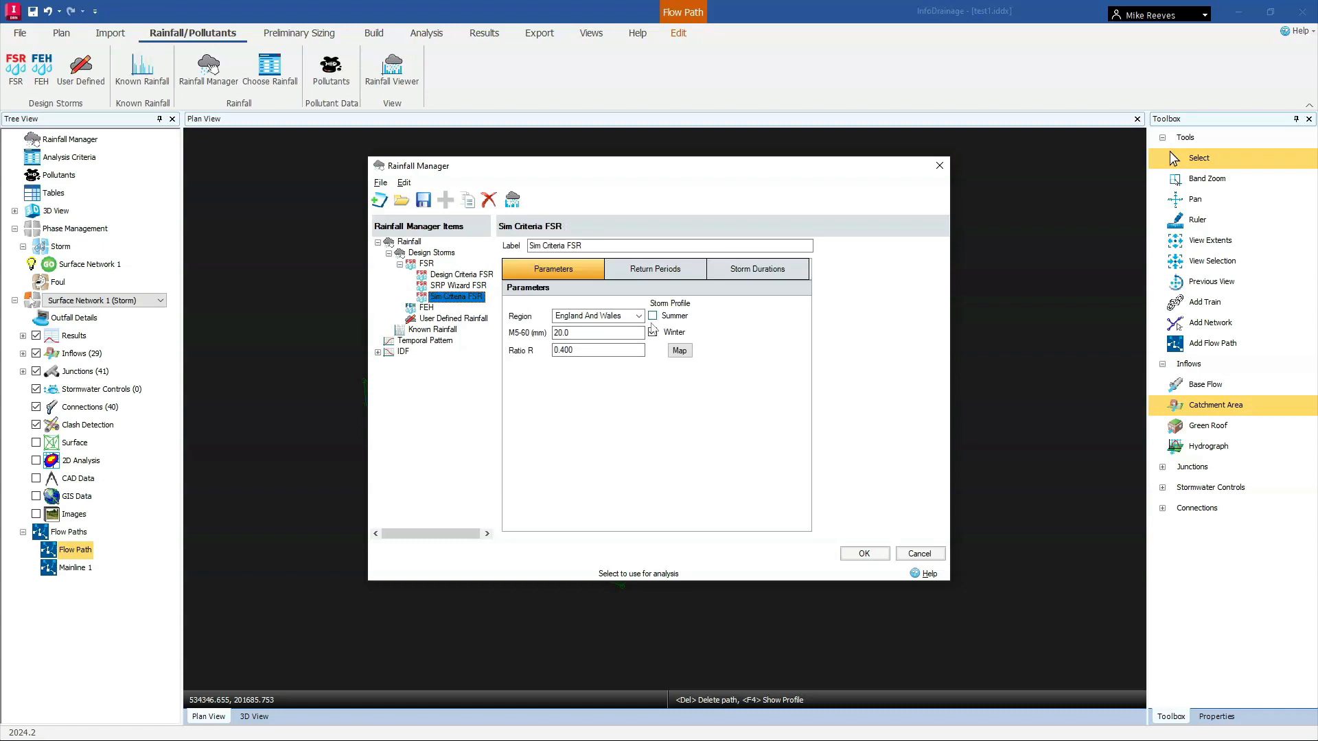
left_click(652, 332)
left_click(864, 554)
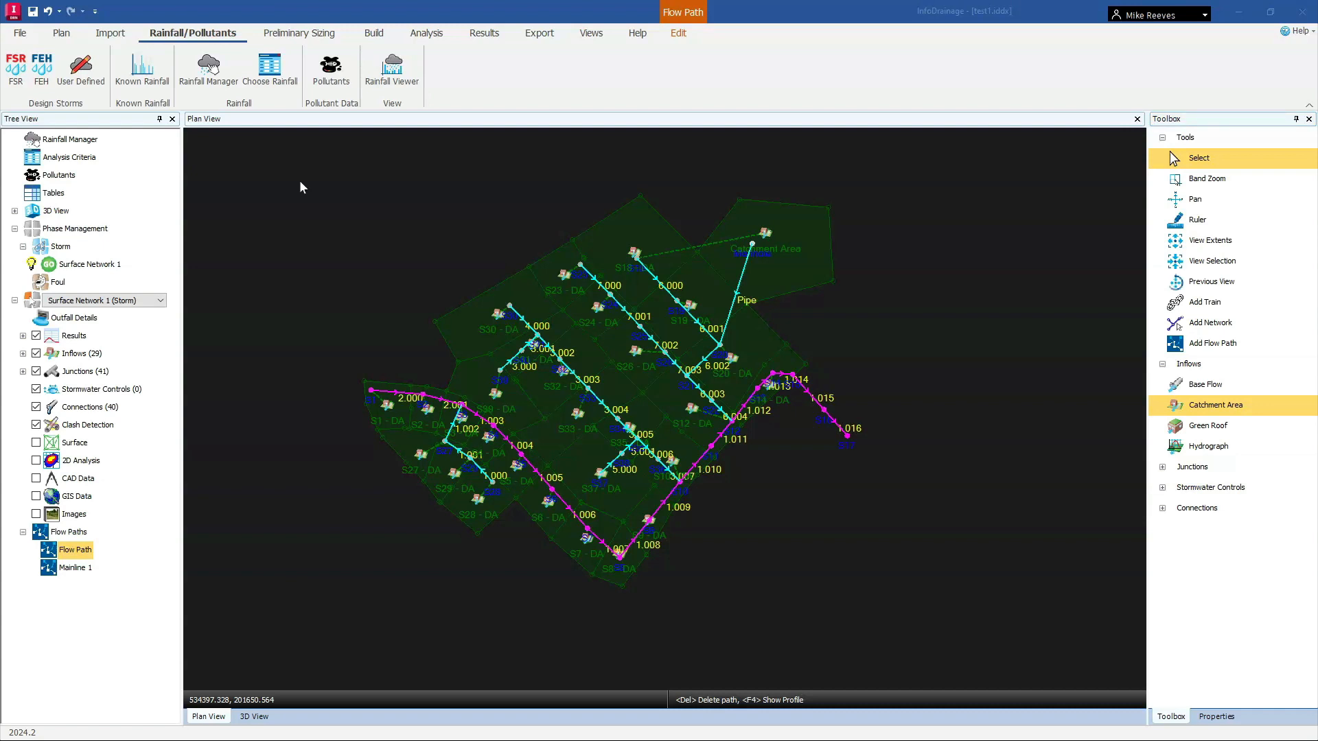
Switch to MicroDrainage and review the enlarged plan, the Storm Network Details and the Design Criteria, cancelling without changes.
key("alt+Tab")
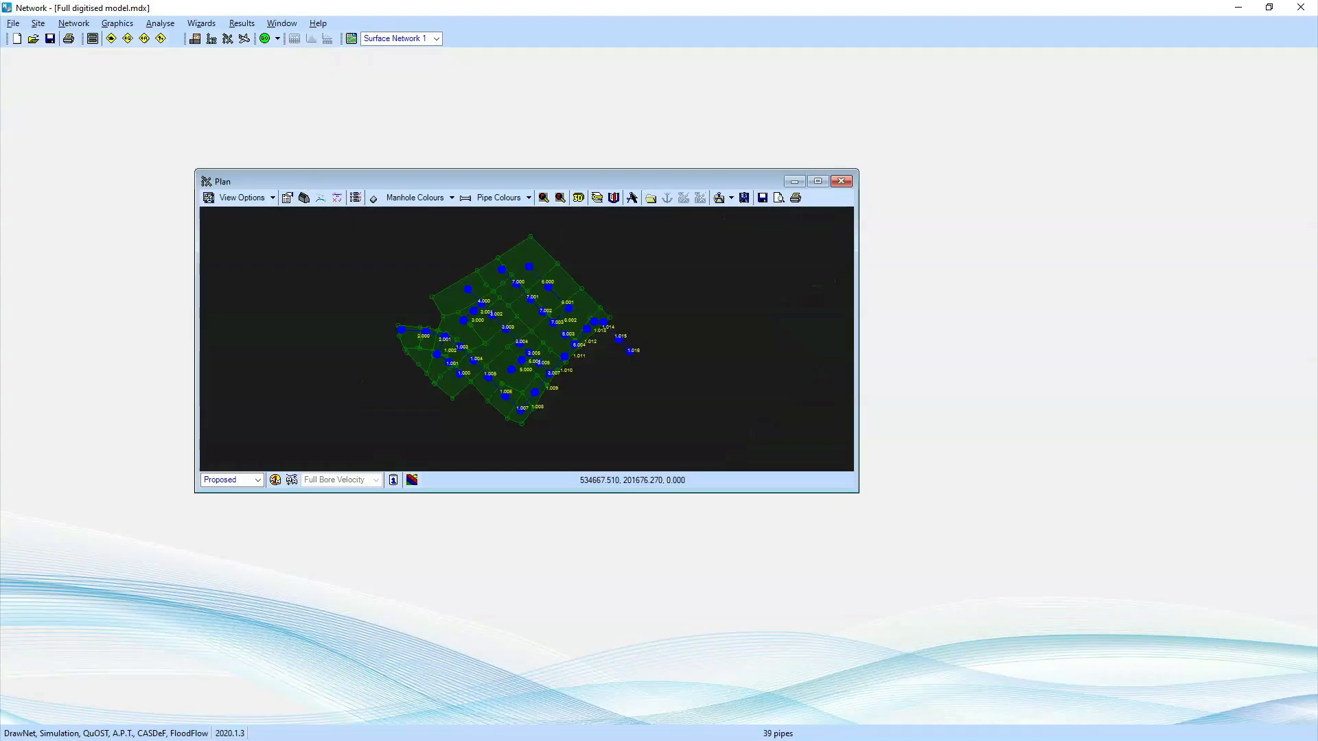
left_click(818, 182)
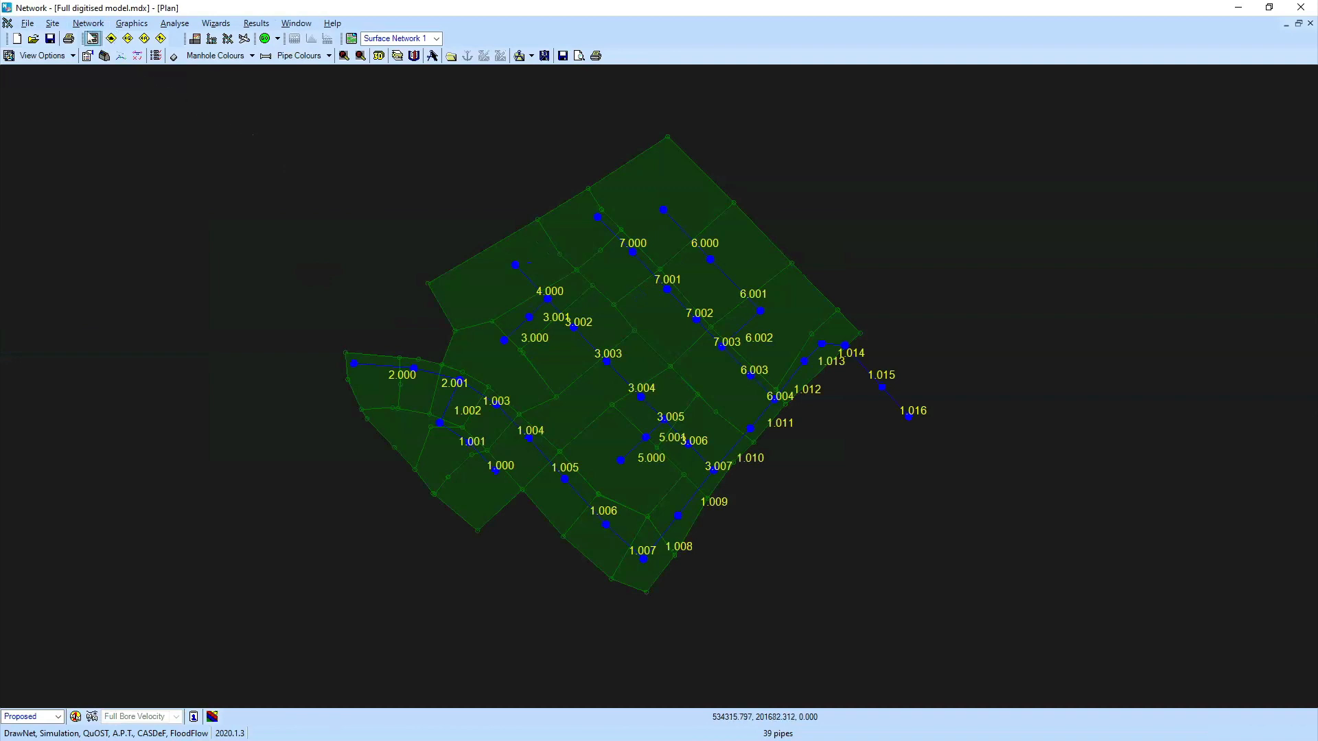
left_click(92, 38)
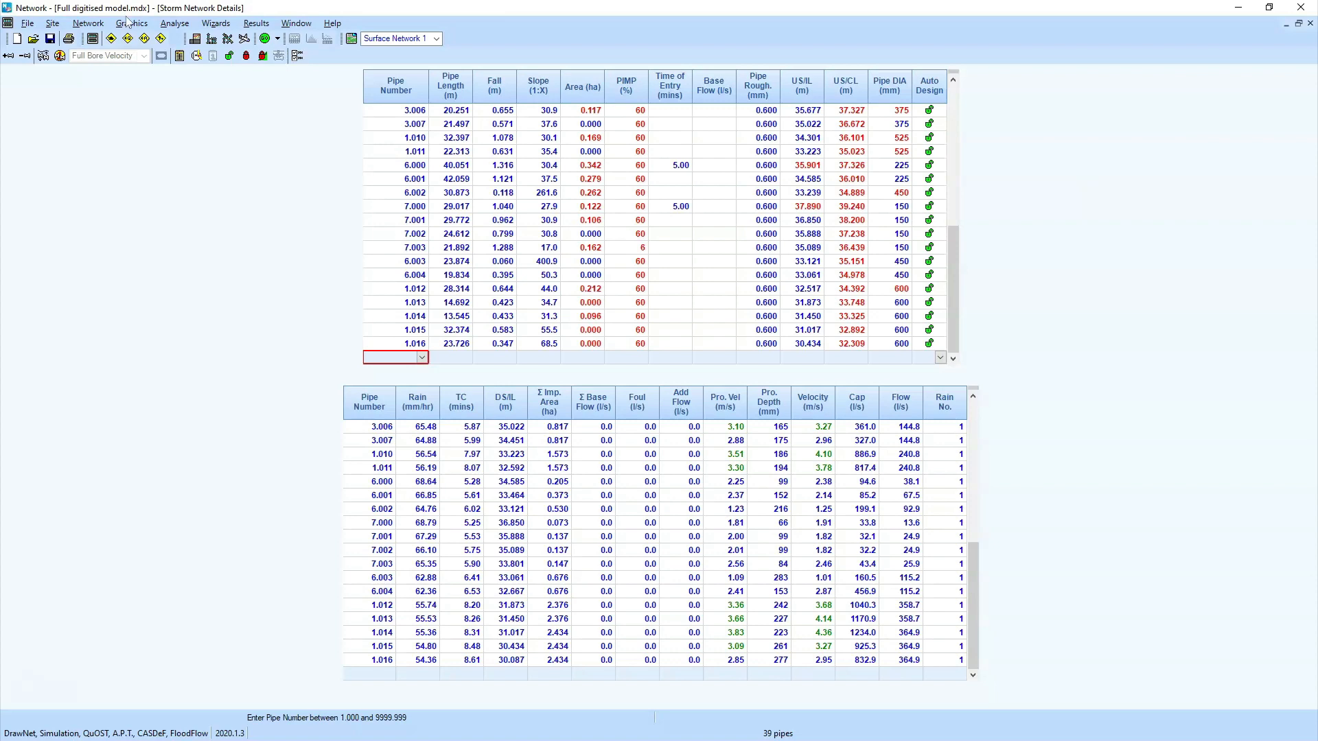
left_click(88, 23)
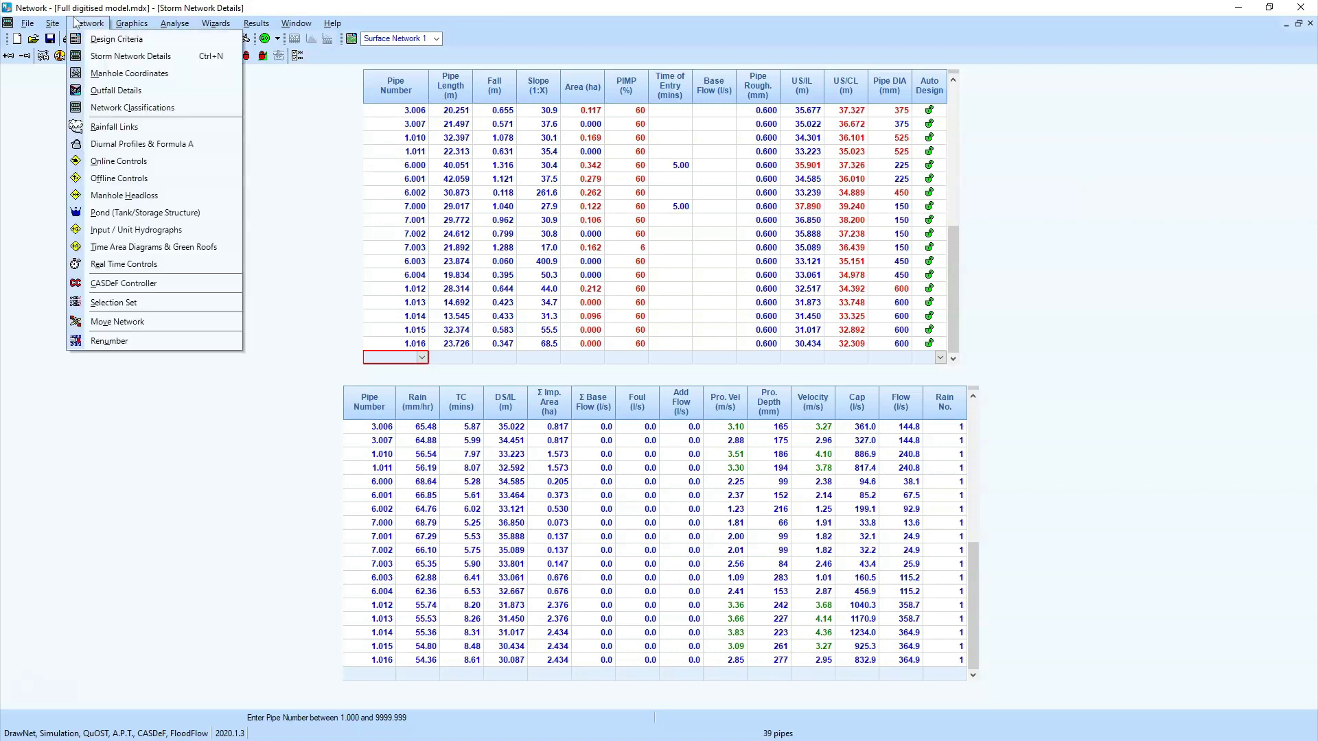
left_click(103, 39)
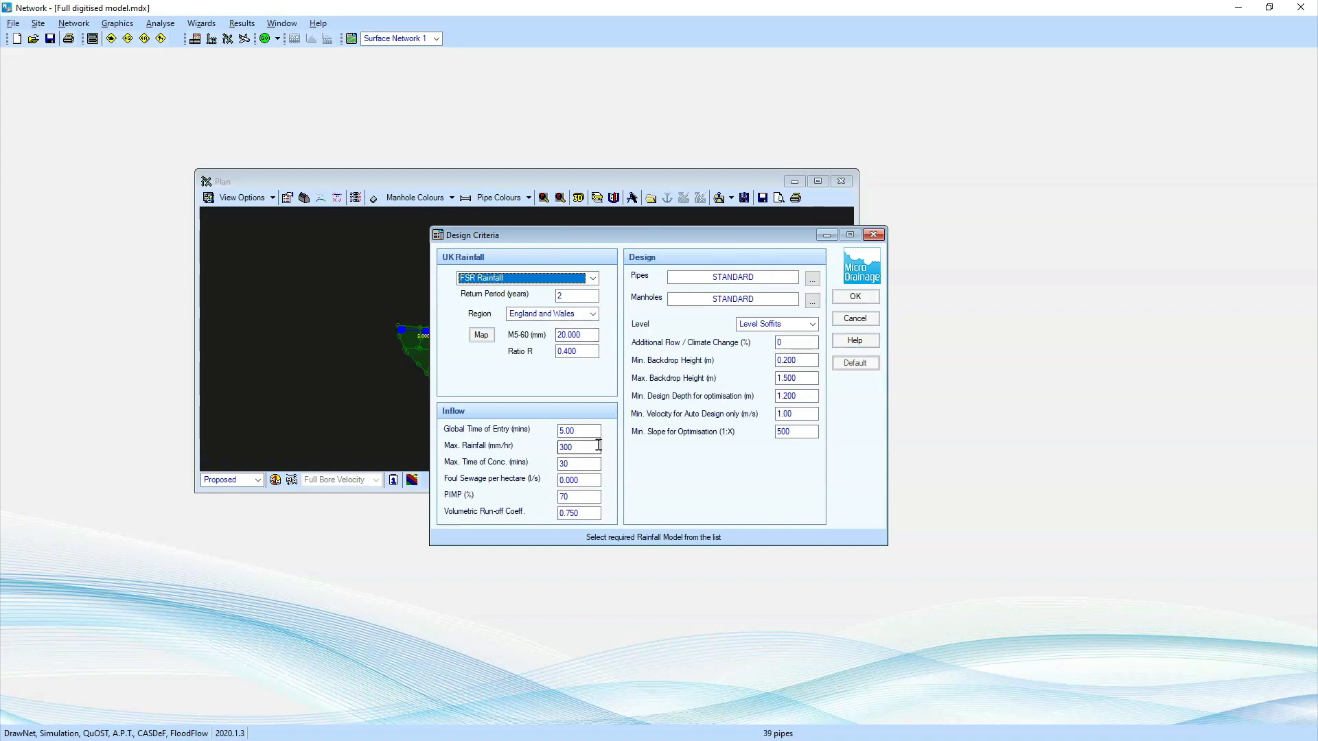
left_click(855, 318)
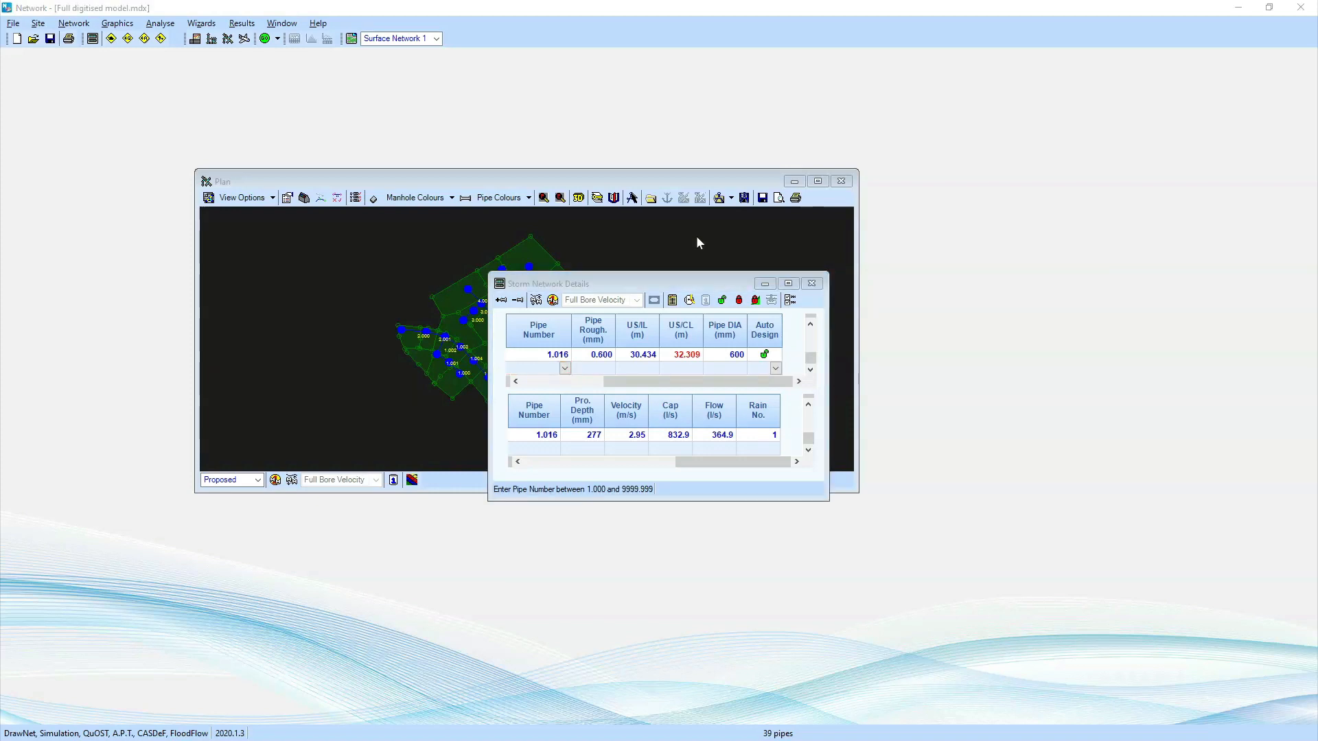
In InfoDrainage, size the Mainline 1 flow path with the Network Design Wizard using its preset criteria, accept the changes and close the design report.
key("alt+Tab")
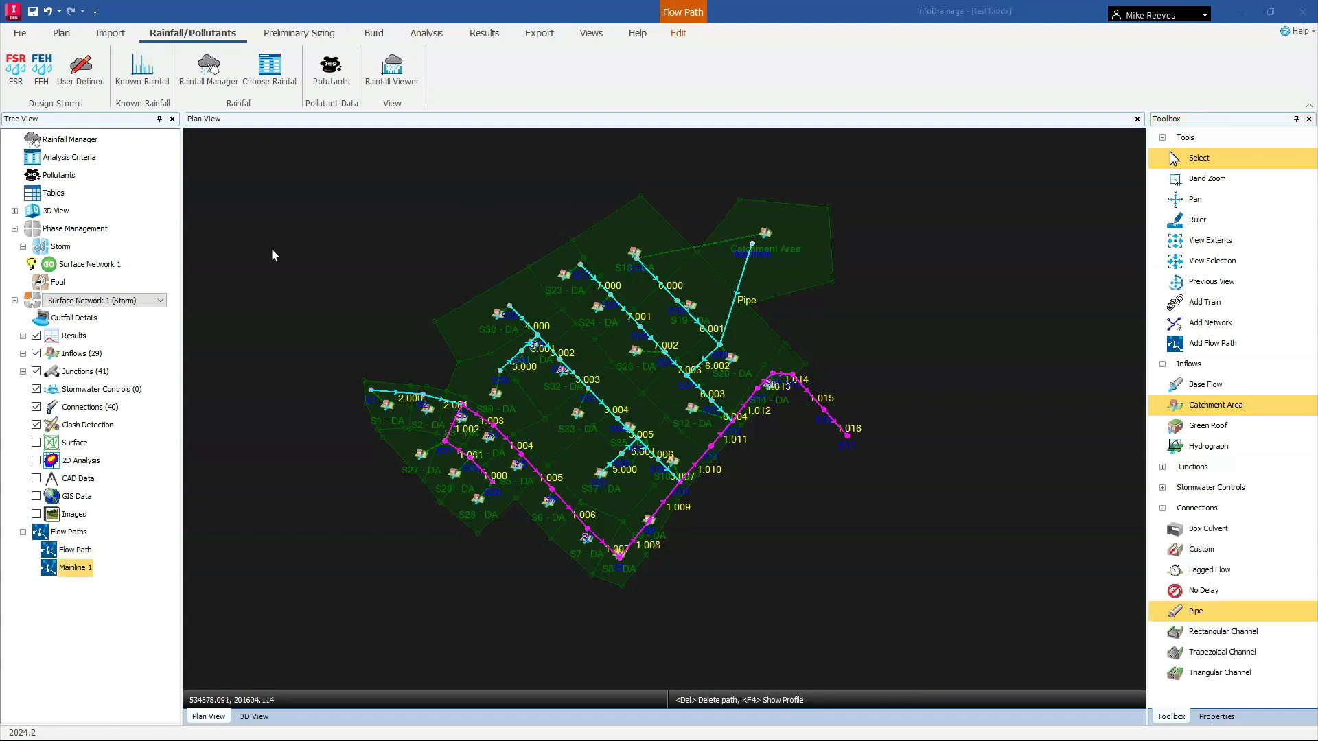
left_click(291, 34)
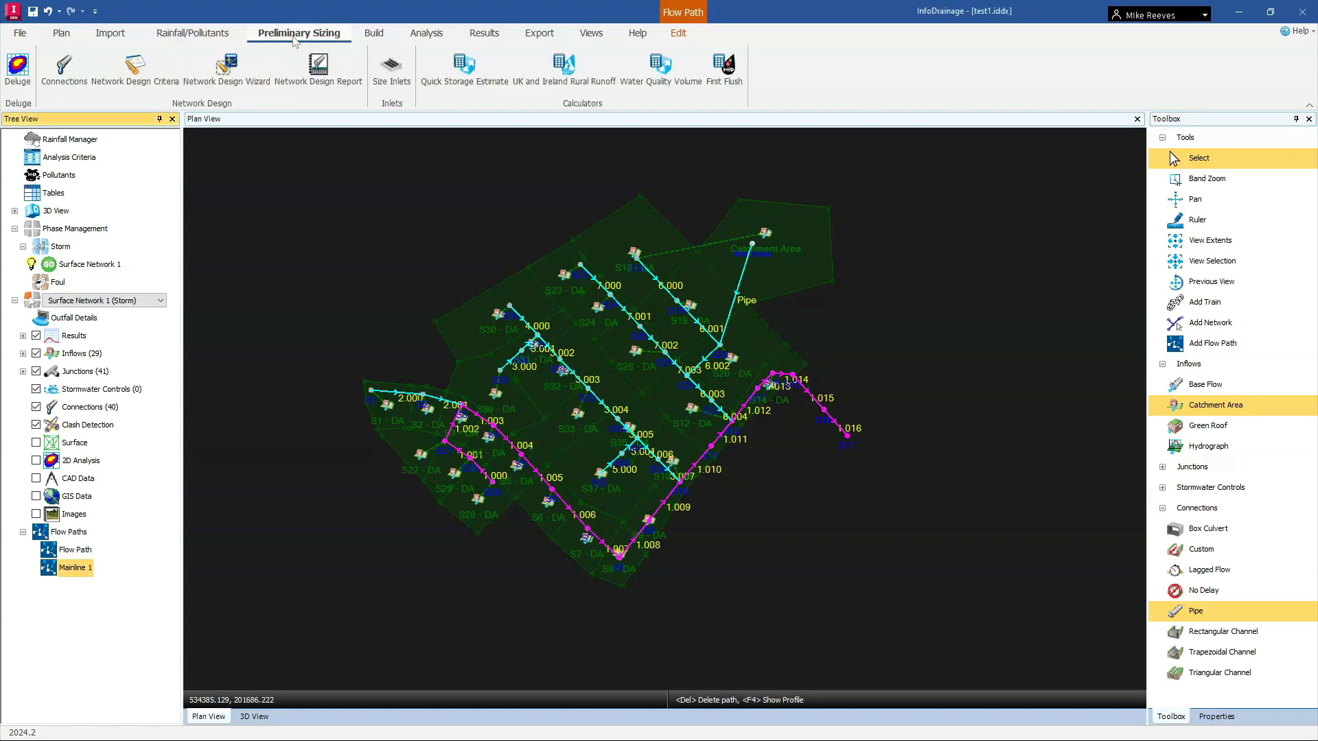
left_click(226, 69)
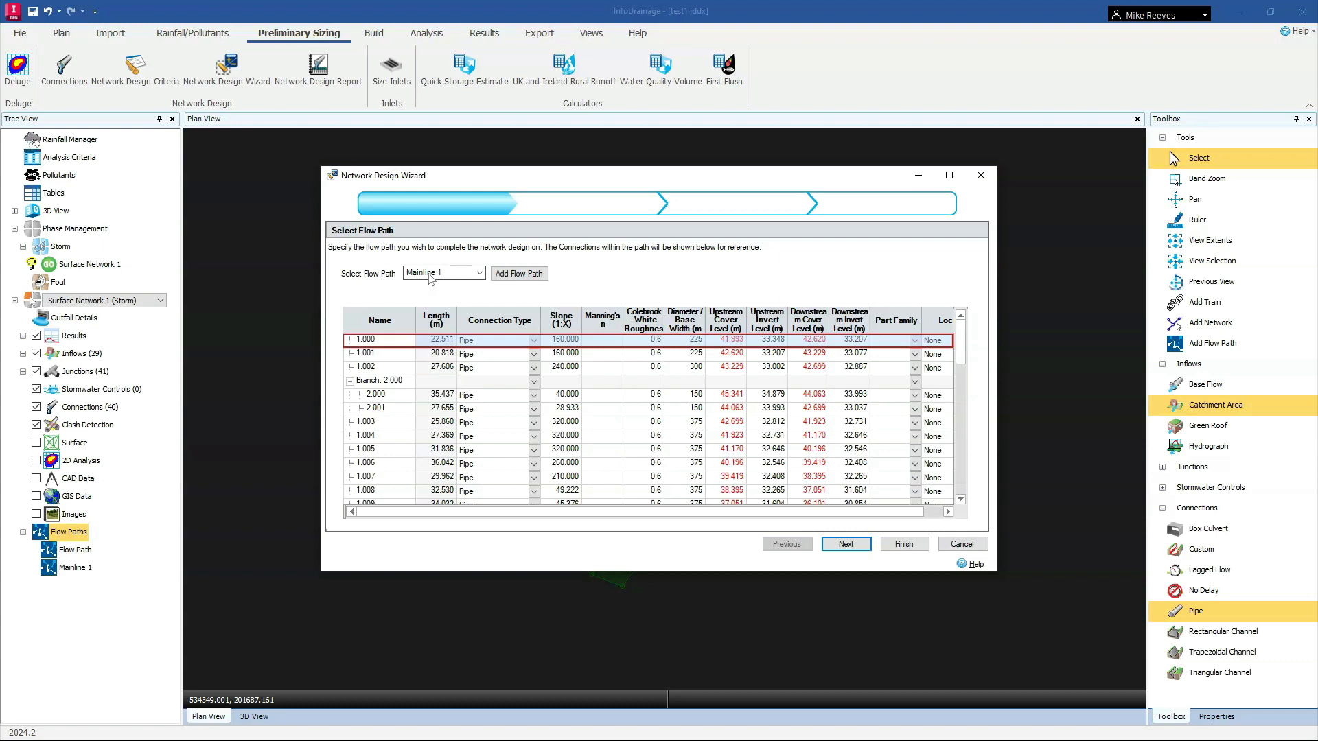
left_click(830, 545)
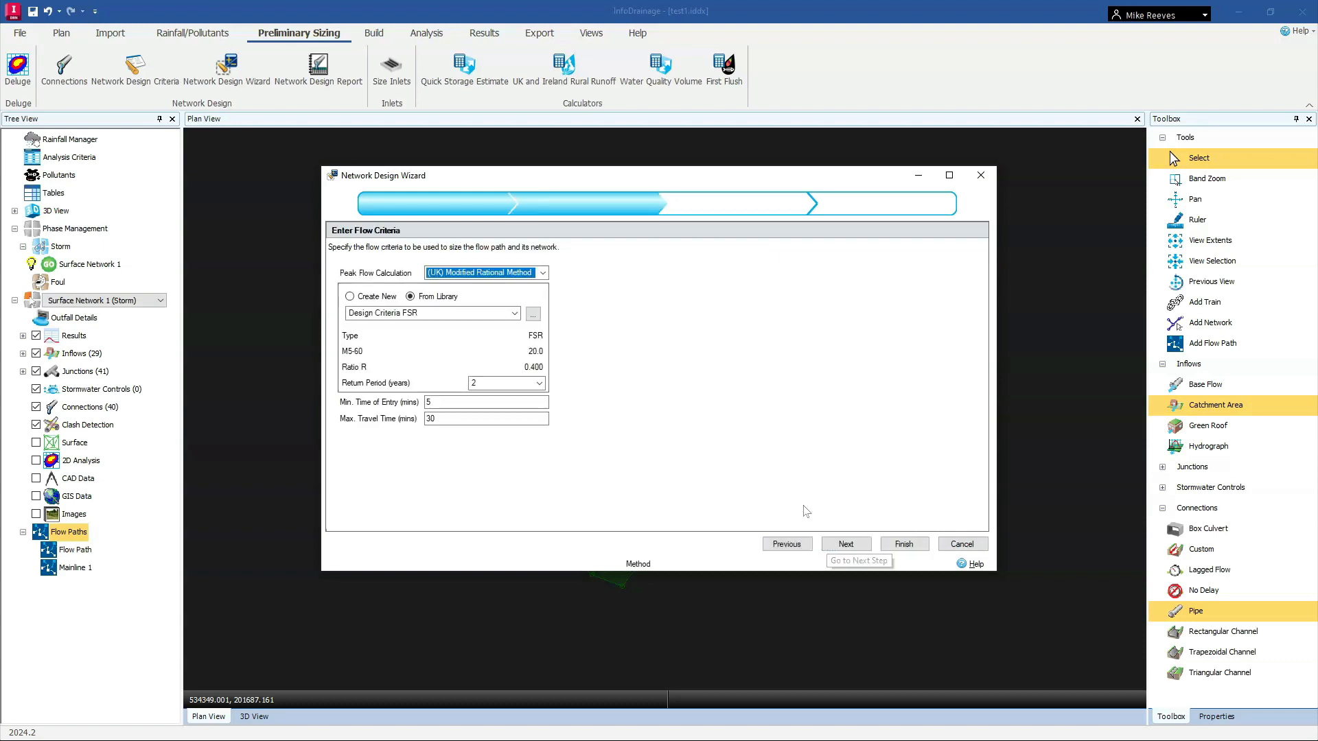
left_click(829, 544)
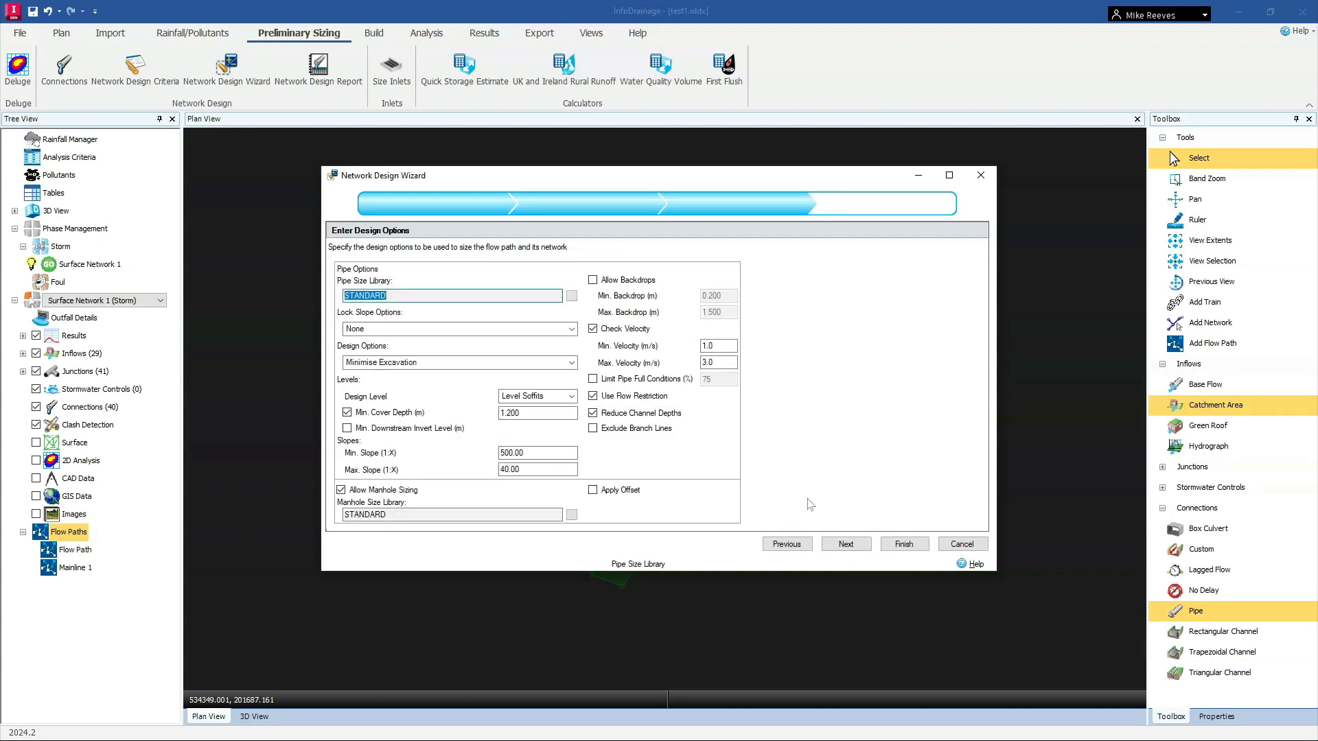
left_click(857, 547)
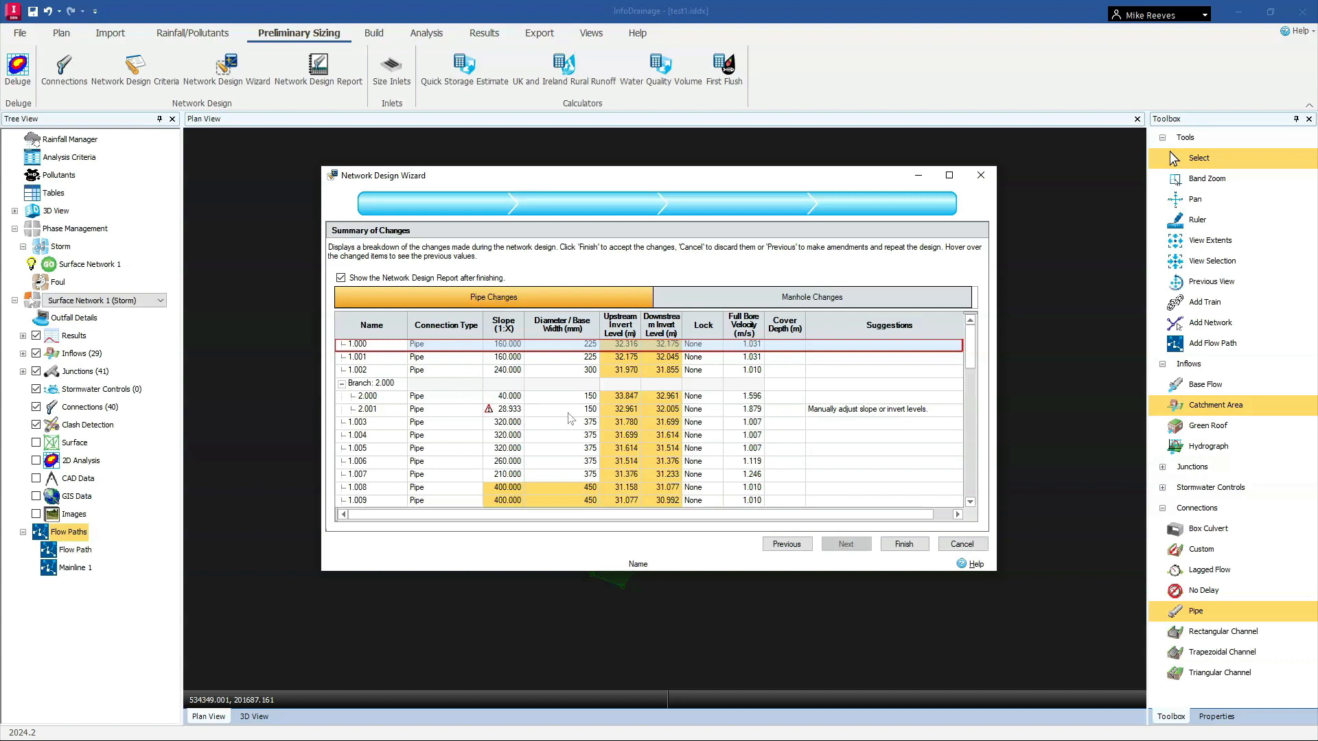
left_click(904, 545)
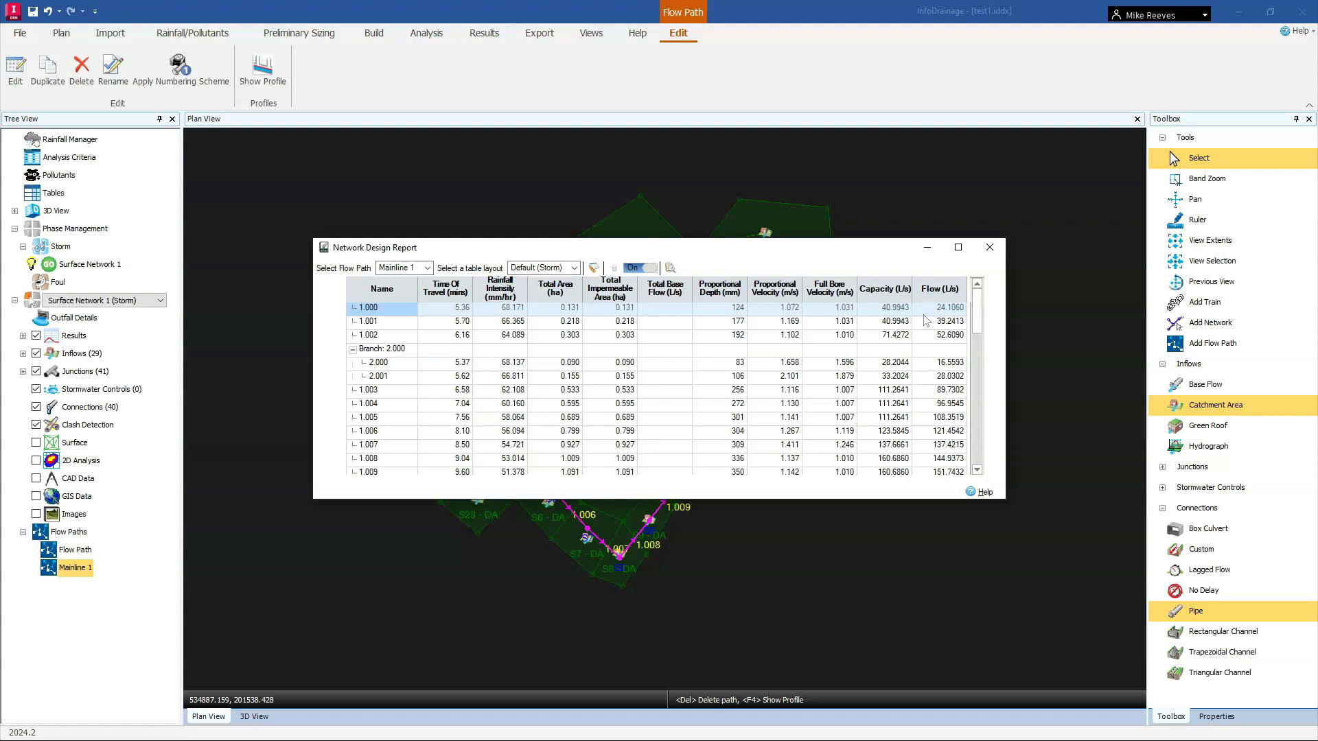
left_click(991, 247)
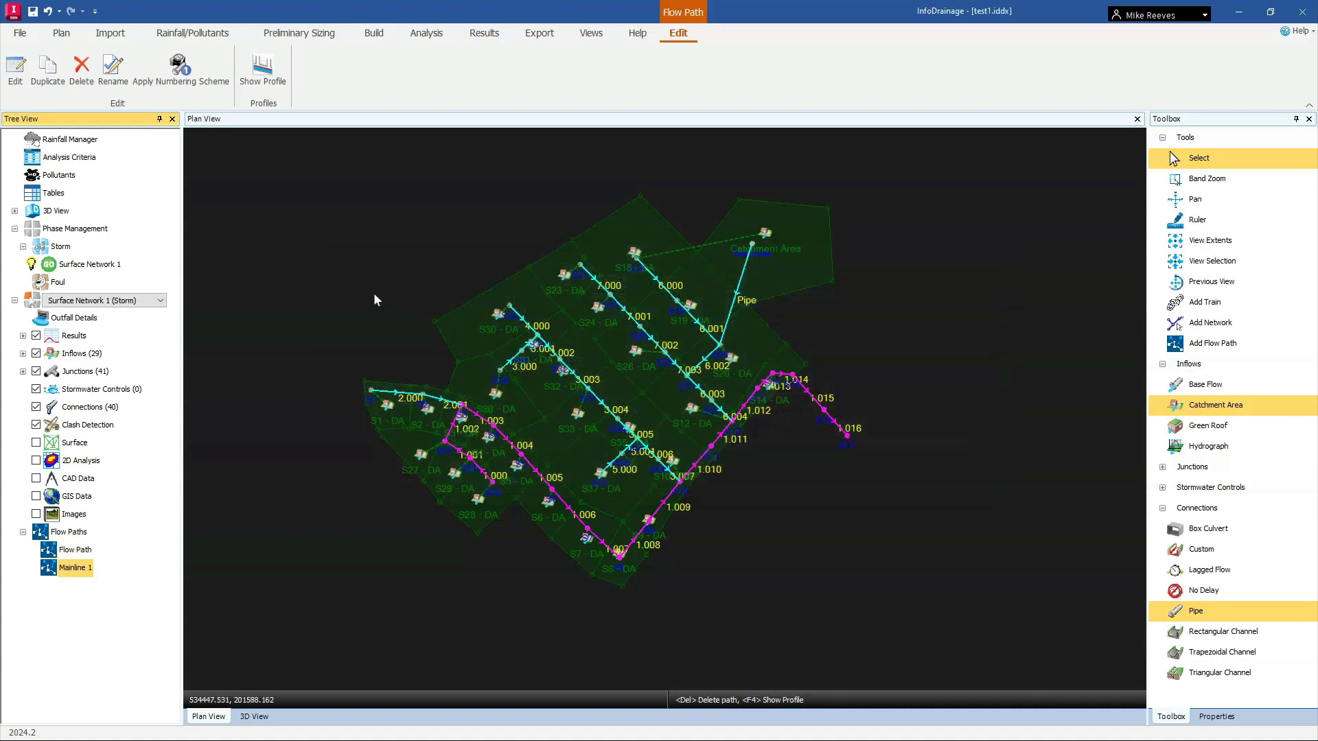
Review the long-section profile of the Mainline 1 flow path and close it.
right_click(70, 567)
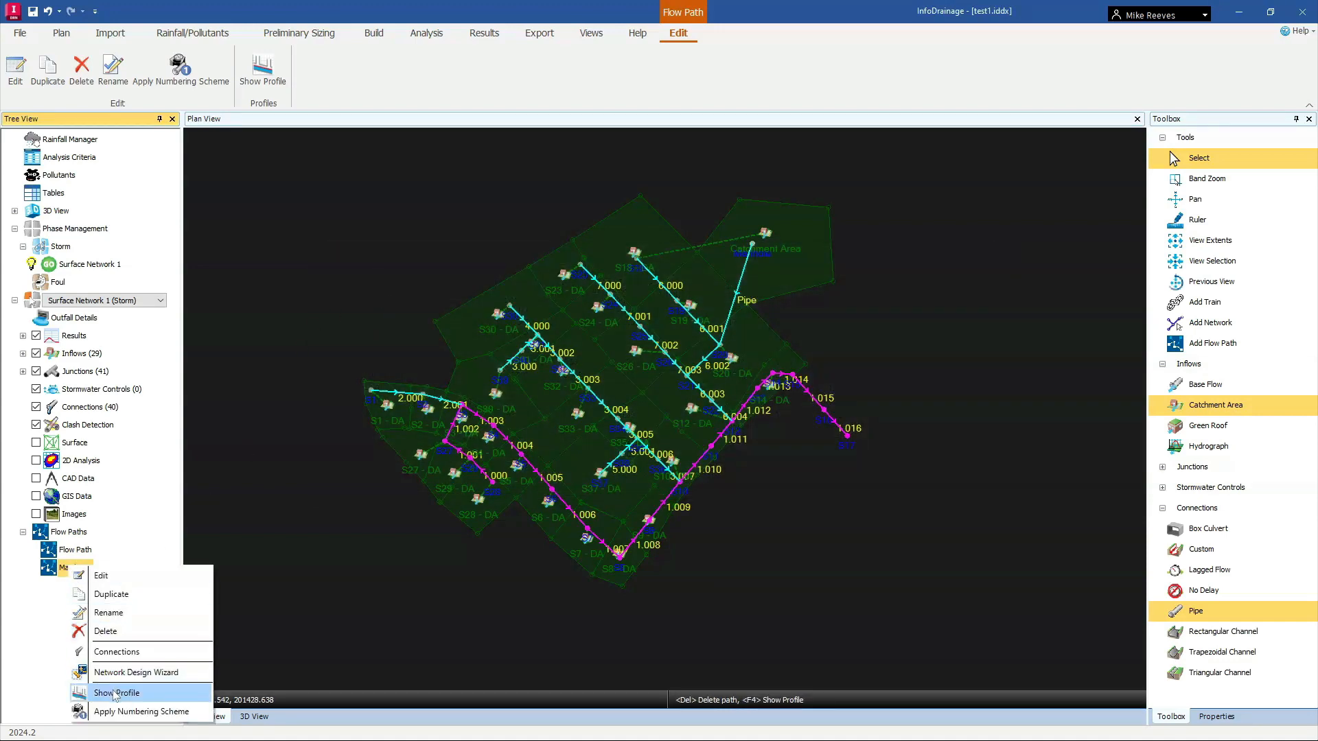
left_click(263, 73)
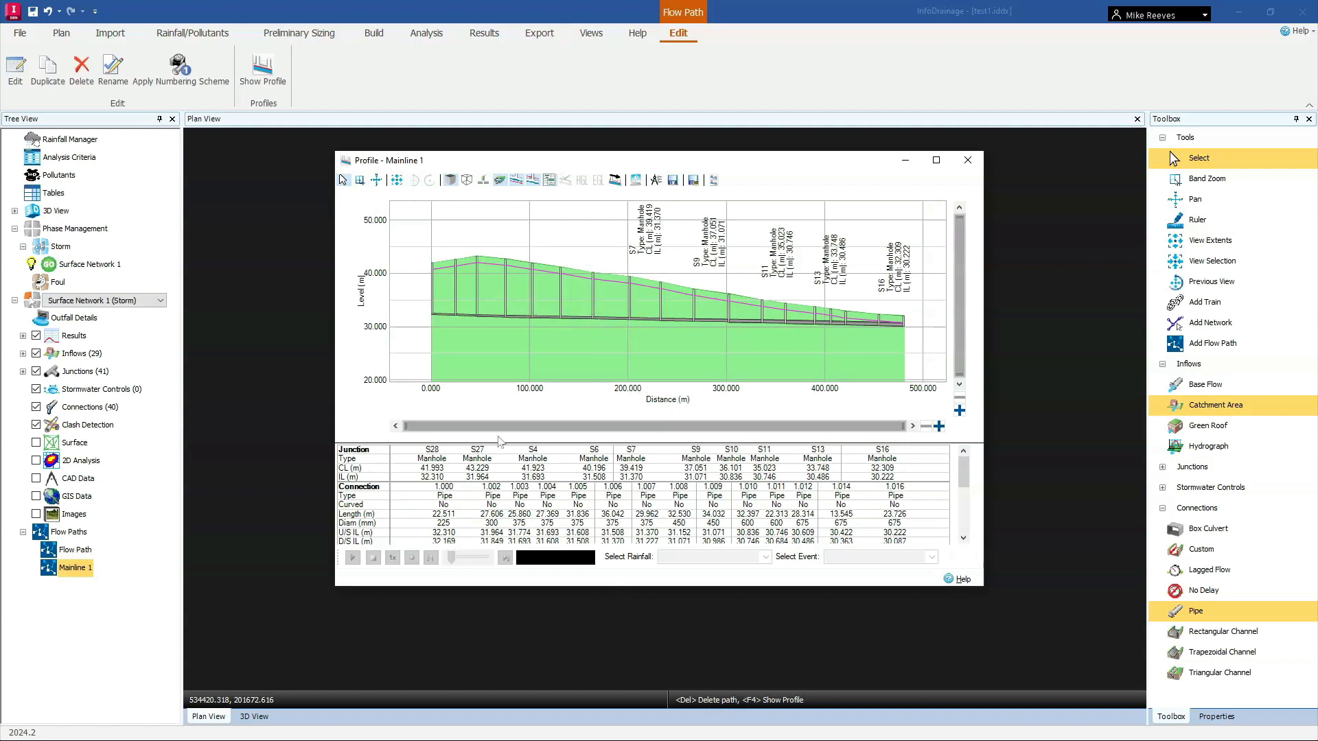
left_click(967, 162)
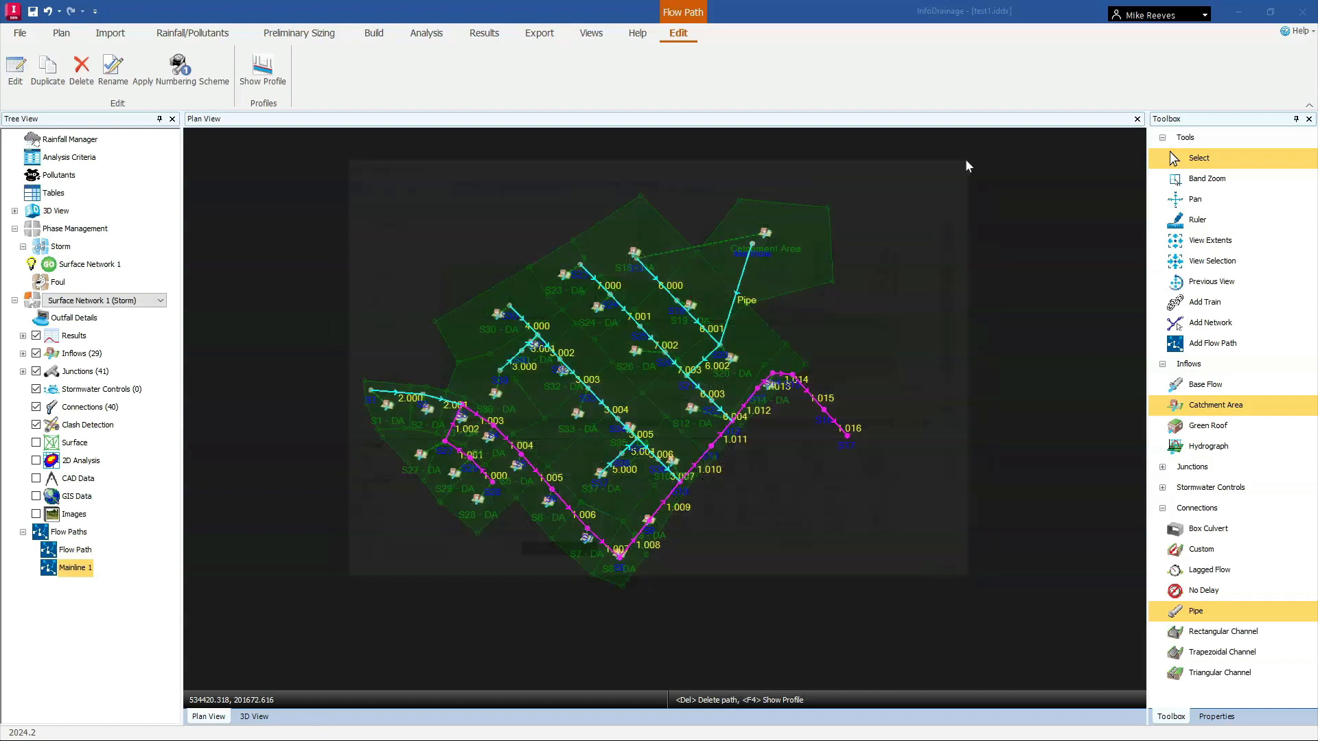
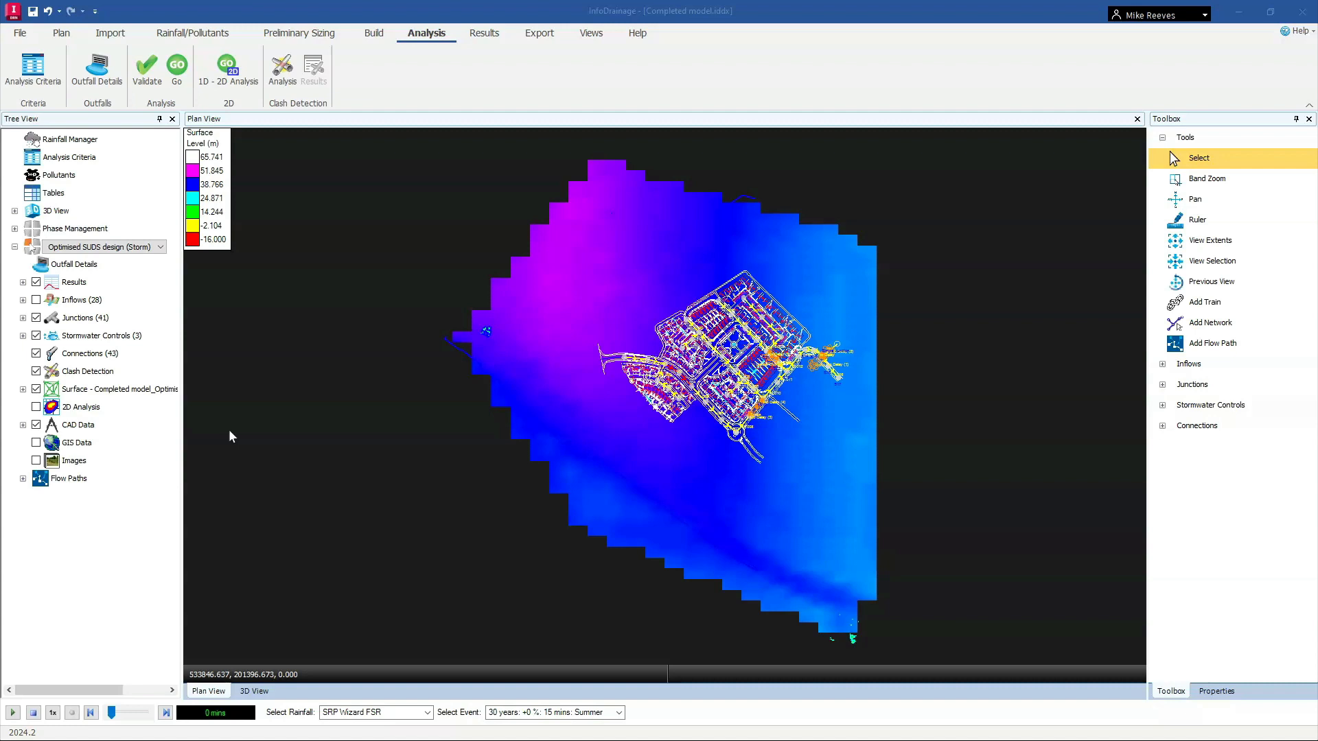
Hide the surface and CAD data of the completed model to view the drainage network on its own in close-up.
left_click(35, 389)
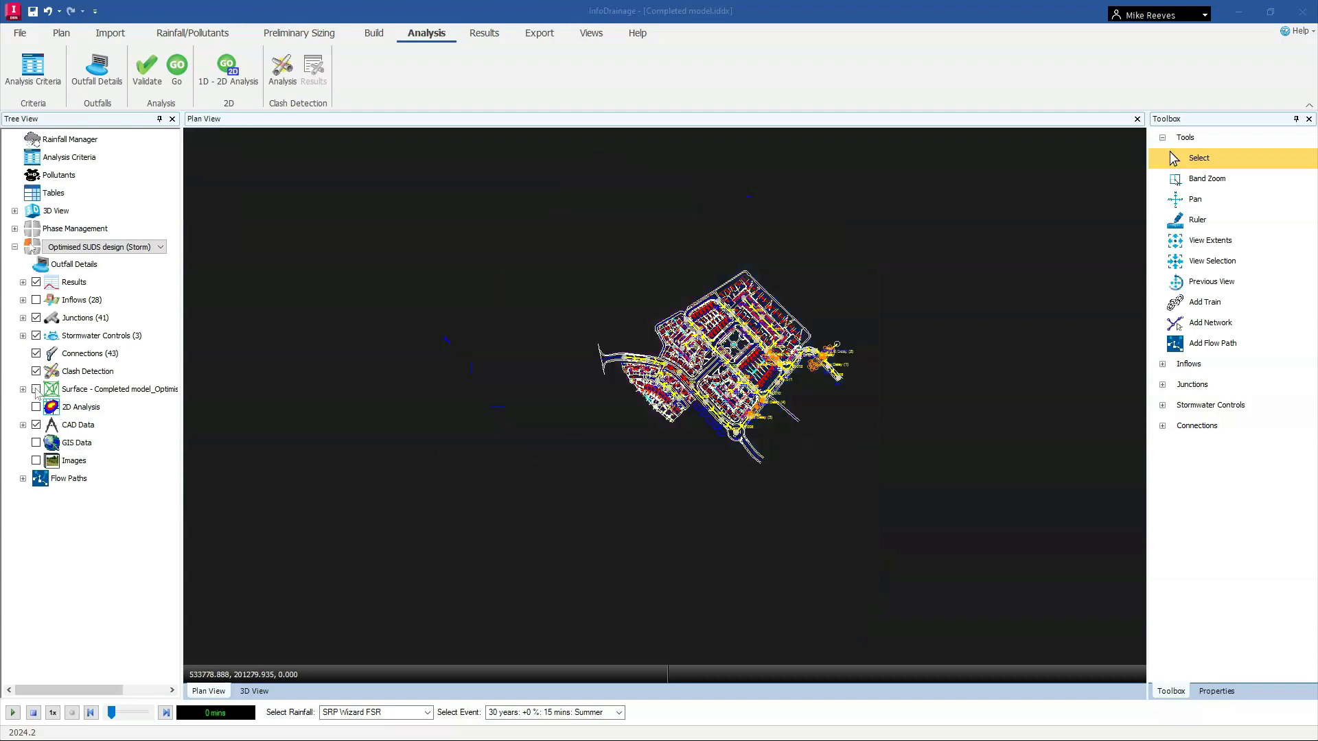
left_click(36, 425)
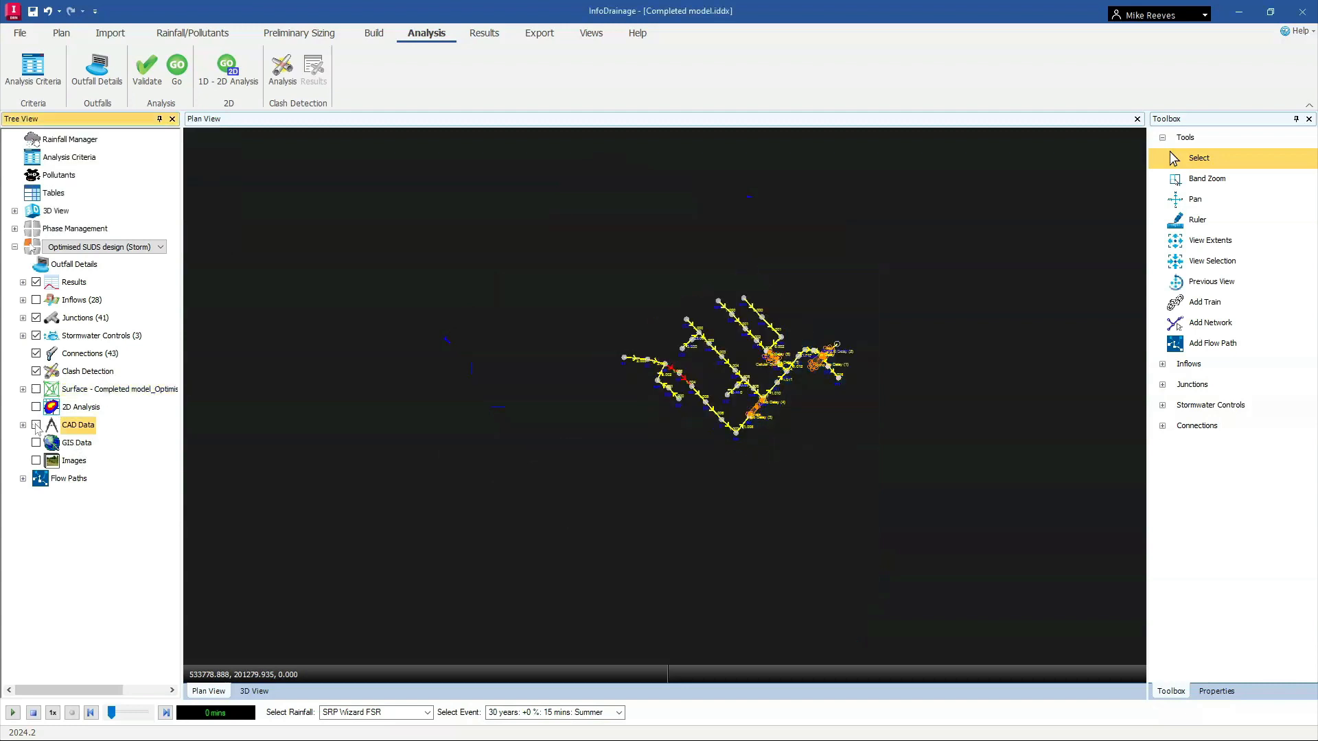
left_click(658, 378)
middle_click_drag(657, 378, 589, 374)
scroll(589, 374, "up", 5)
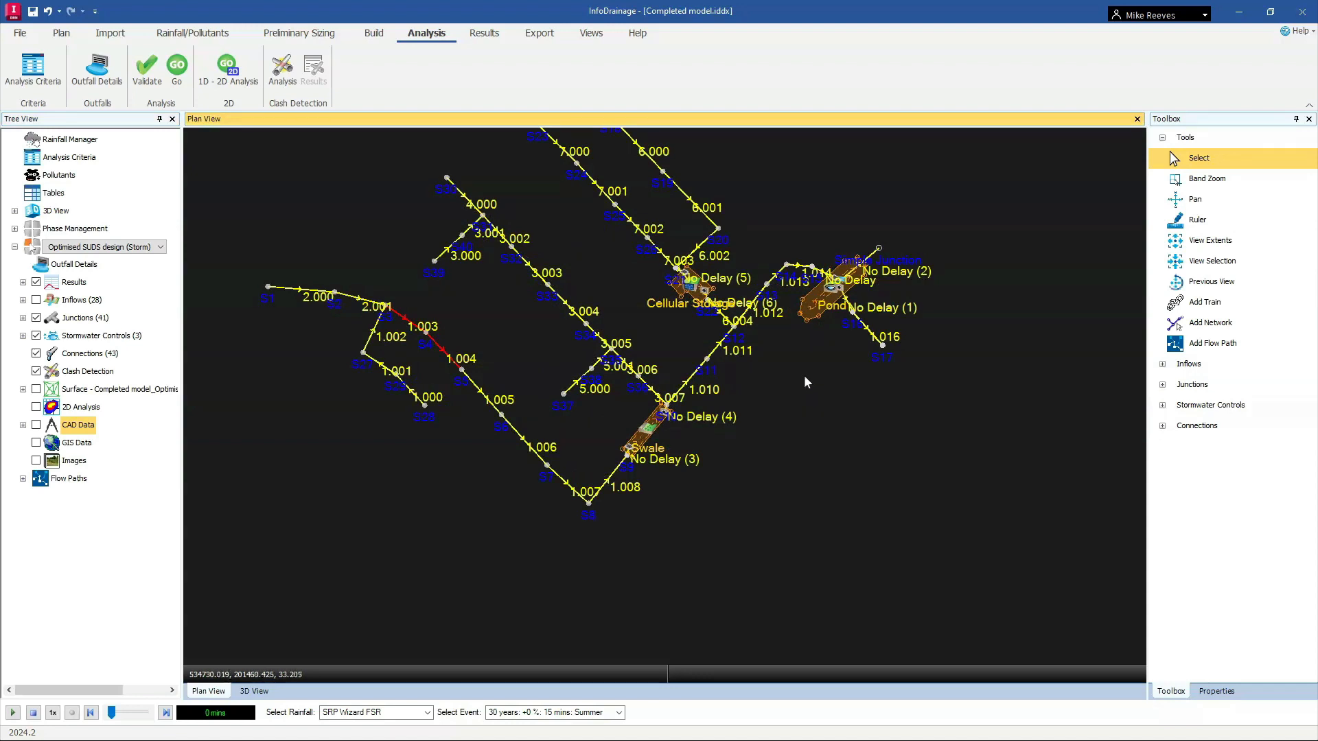
Show the inflow catchment areas over the drainage network in plan and hide them again.
scroll(795, 374, "up", 2)
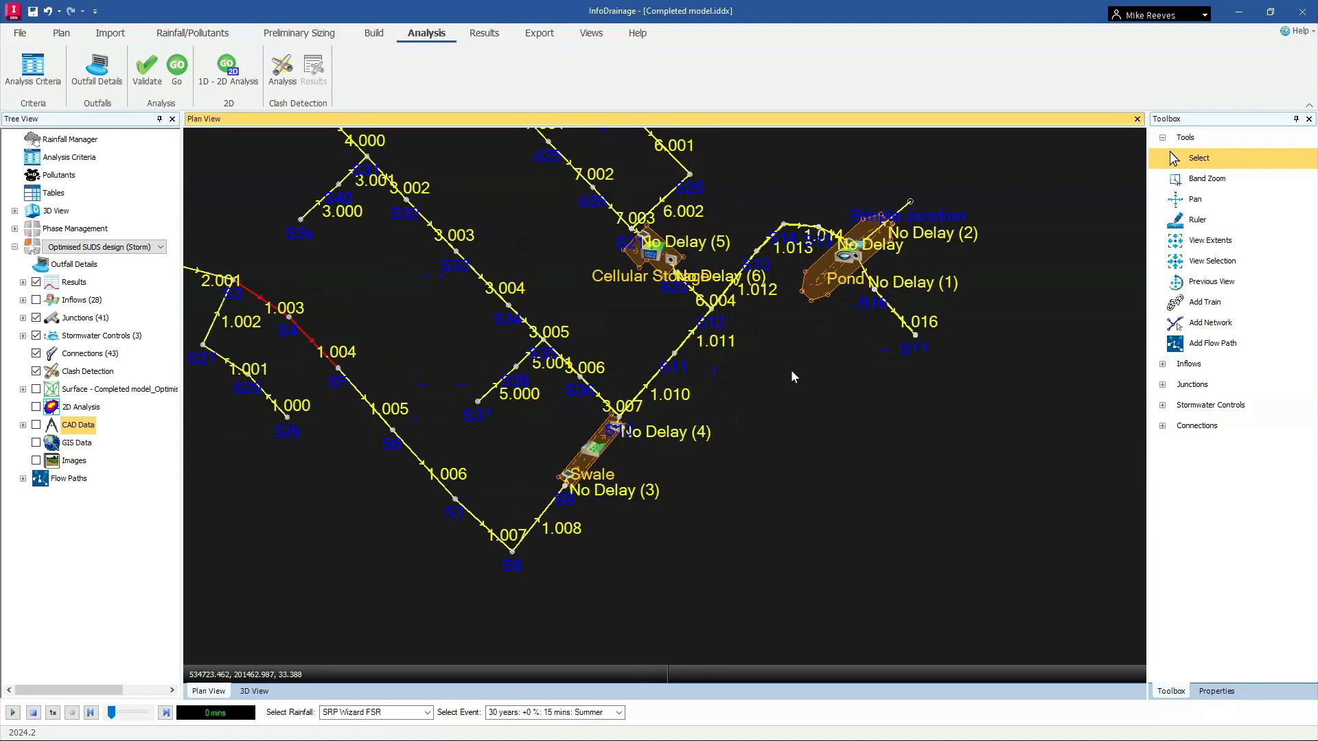
left_click(36, 301)
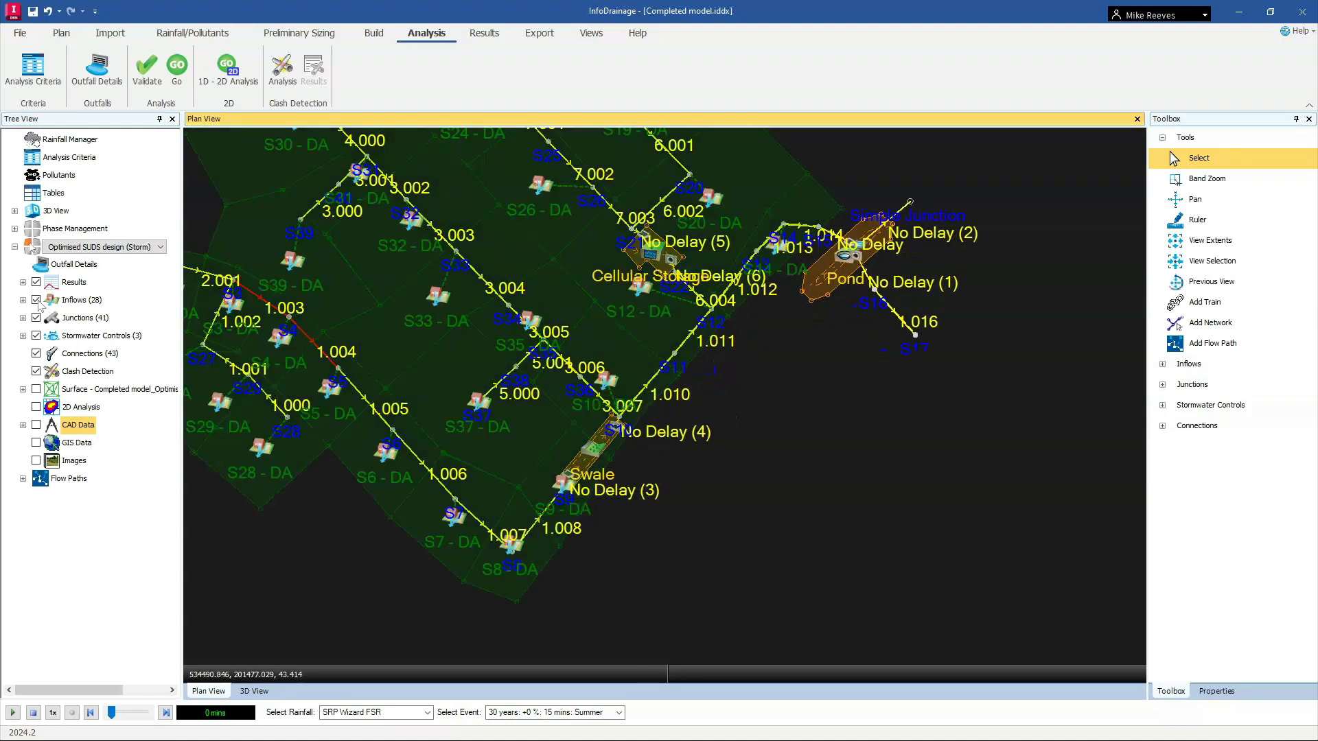
left_click(36, 300)
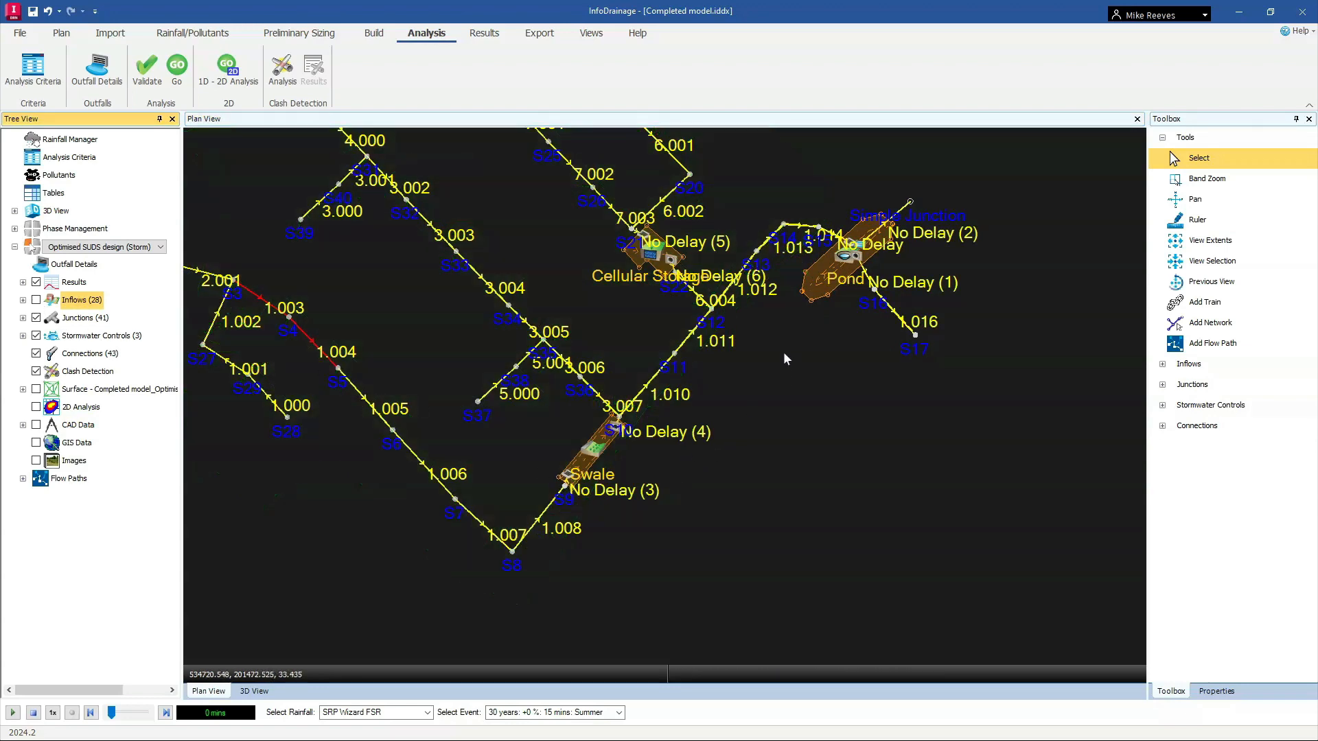
scroll(784, 339, "down", 1)
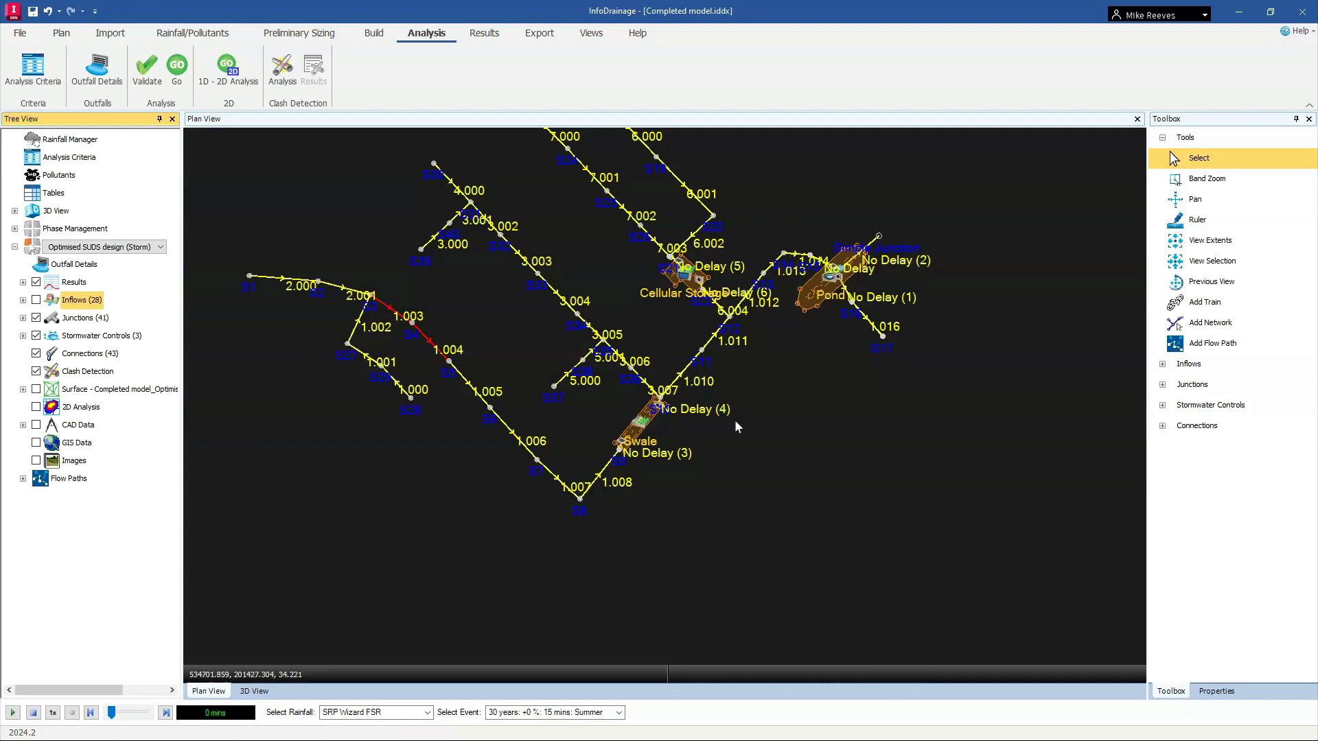
scroll(818, 292, "up", 1)
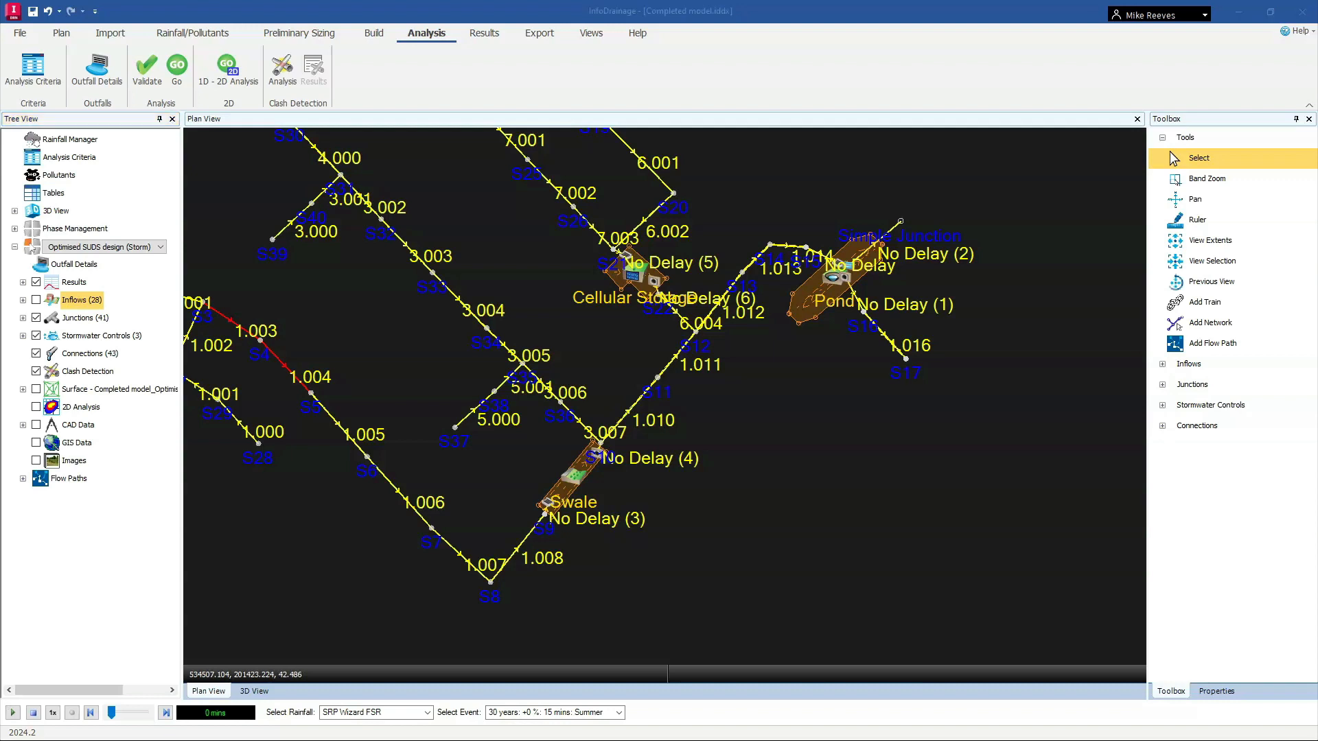
Turn off the junction labels and connection labels in the display settings to declutter the plan.
key("Down")
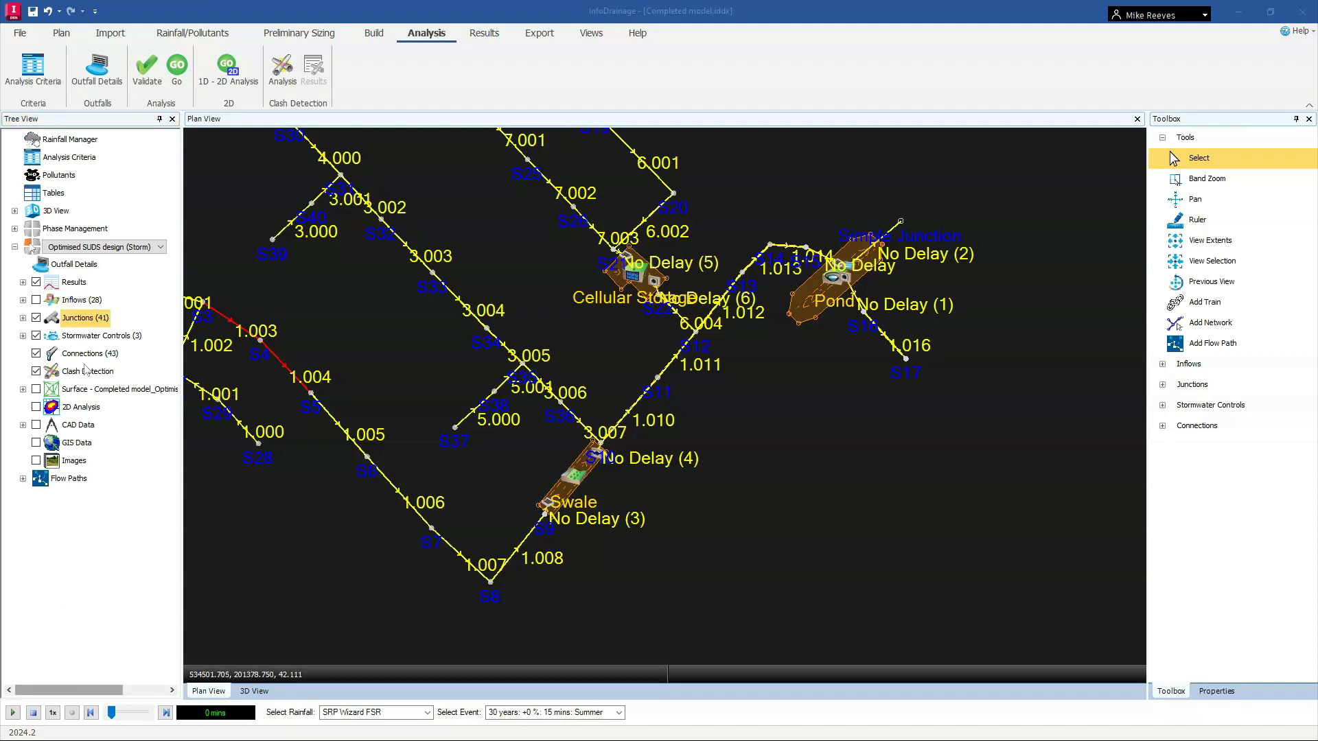
right_click(87, 324)
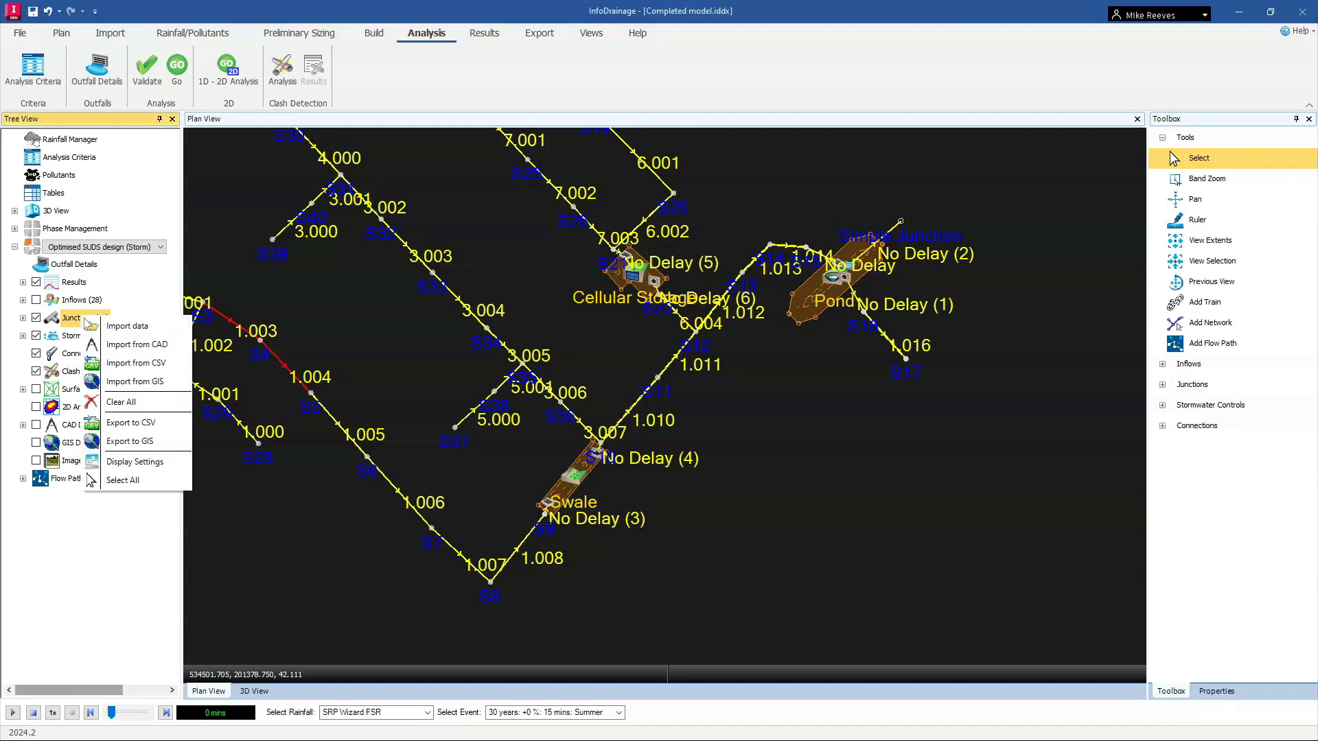
left_click(130, 472)
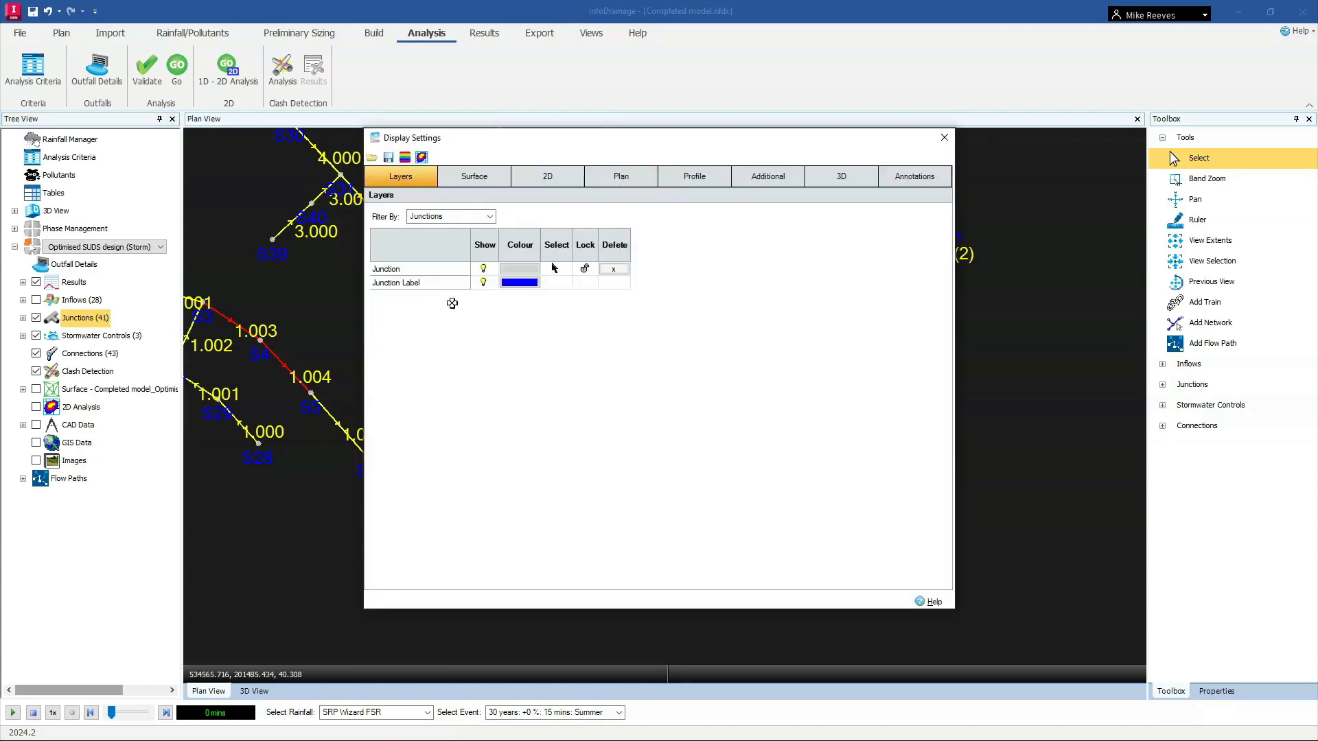
left_click(483, 282)
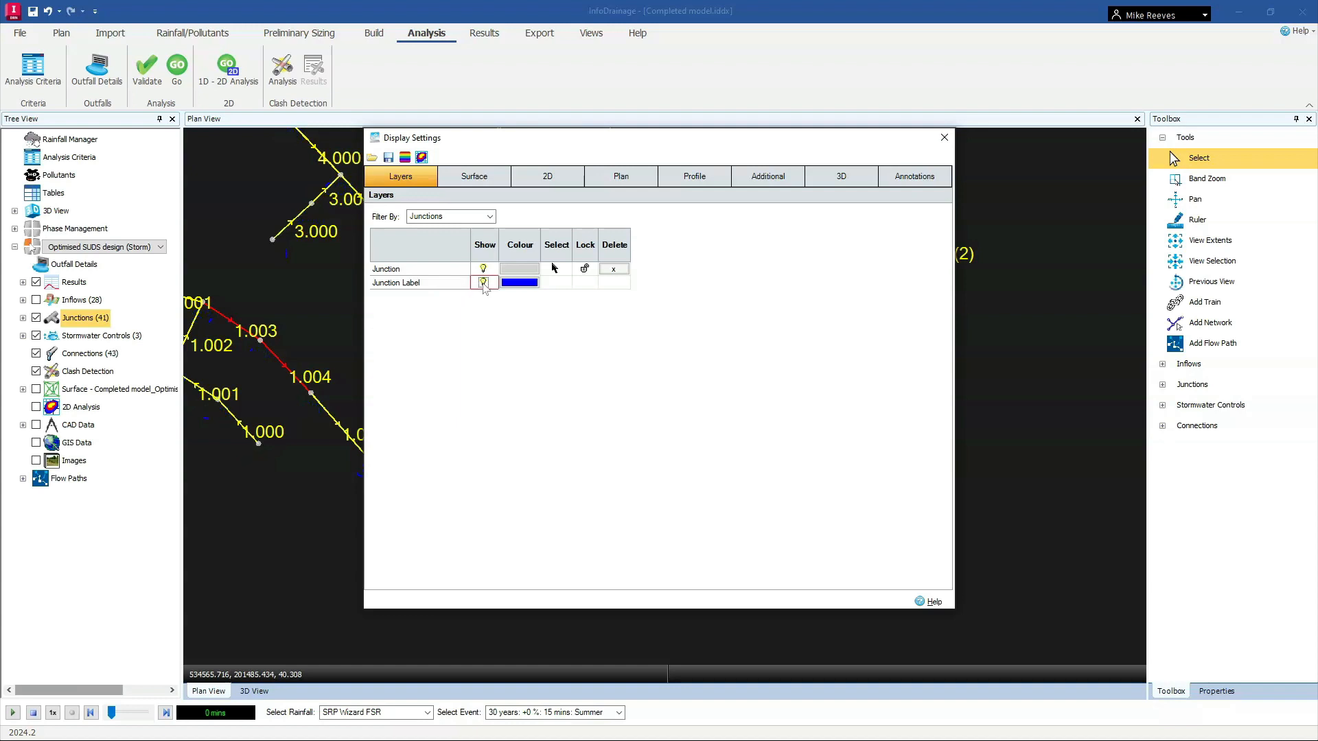
left_click(490, 217)
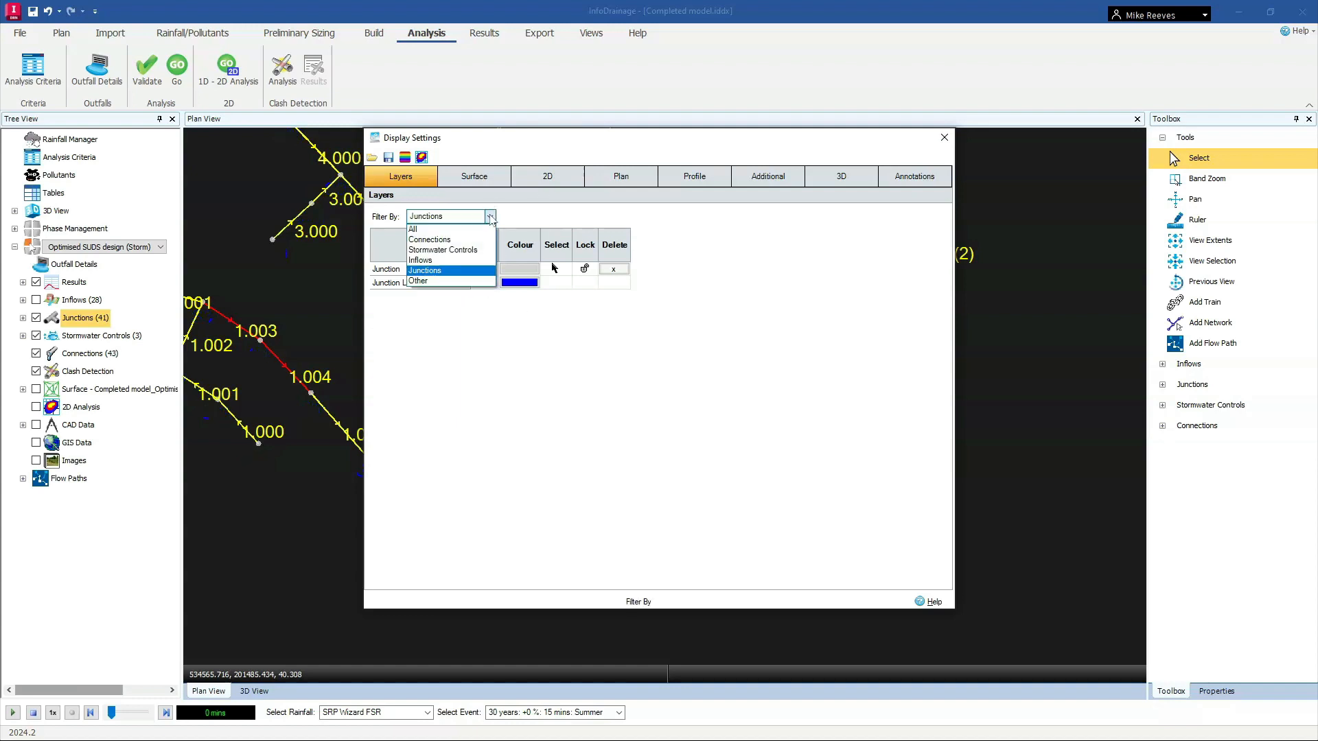
left_click(429, 240)
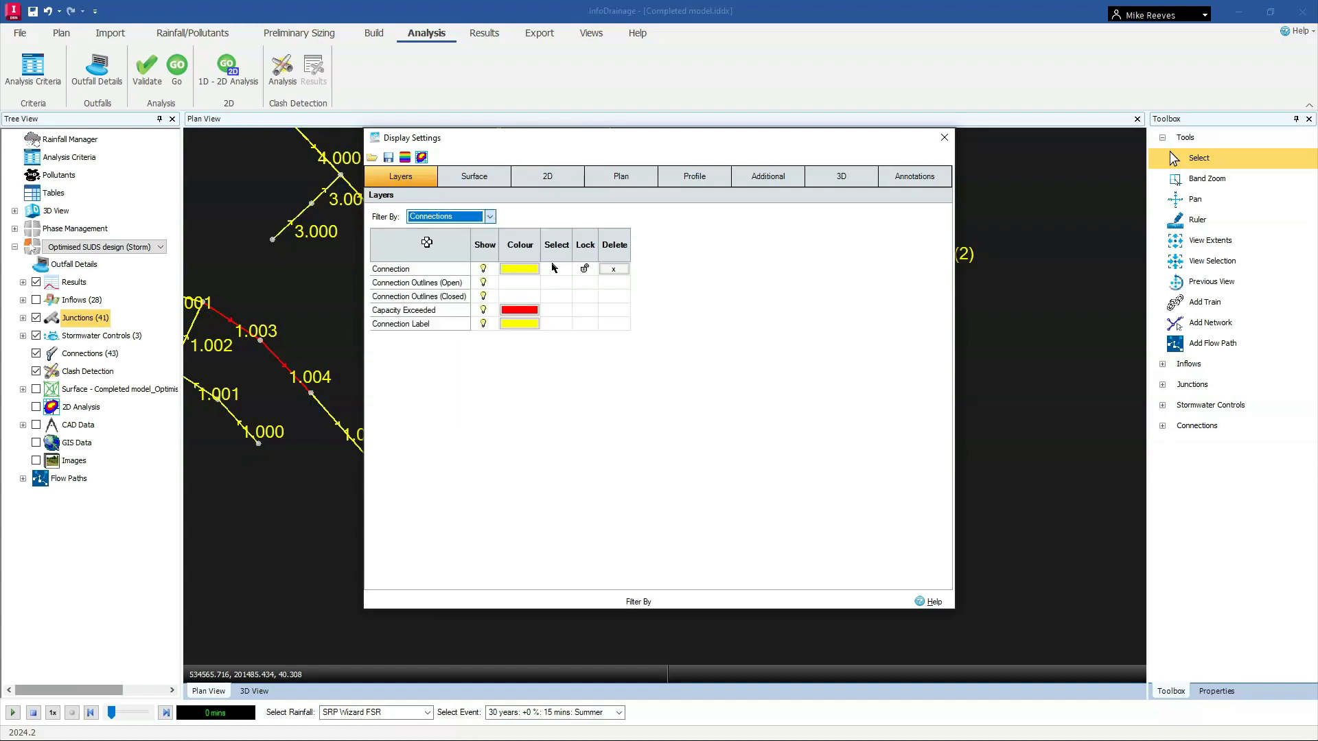
left_click(483, 324)
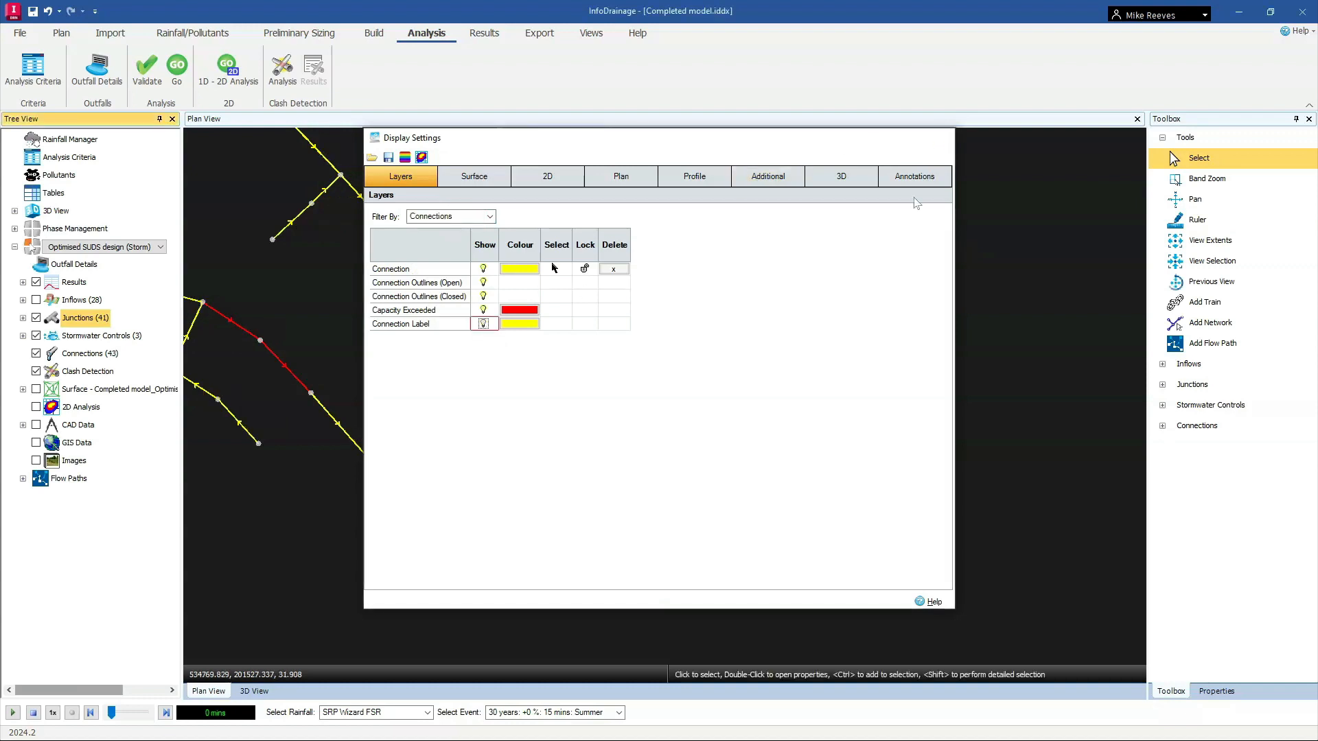
left_click(944, 137)
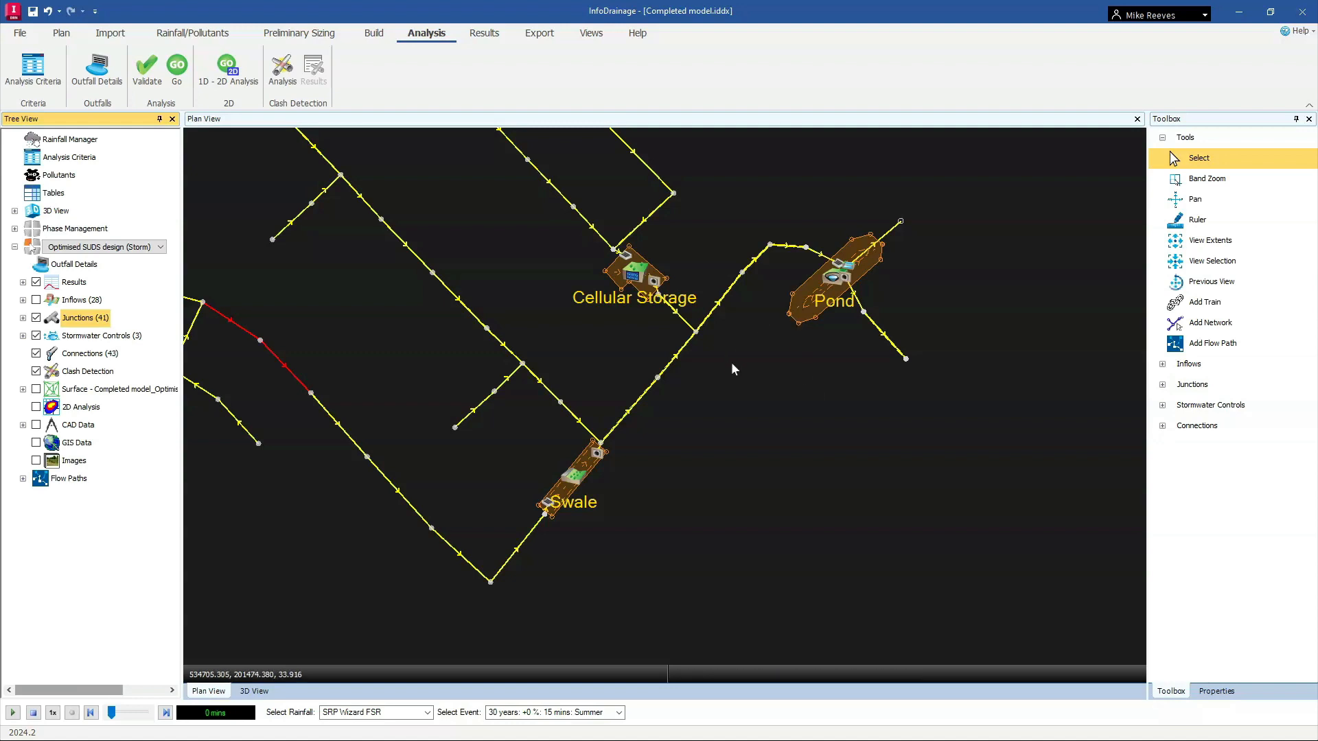
Inspect the swale's dimensions together with the Dry Swale illustration, cancelling without changes.
scroll(592, 476, "up", 5)
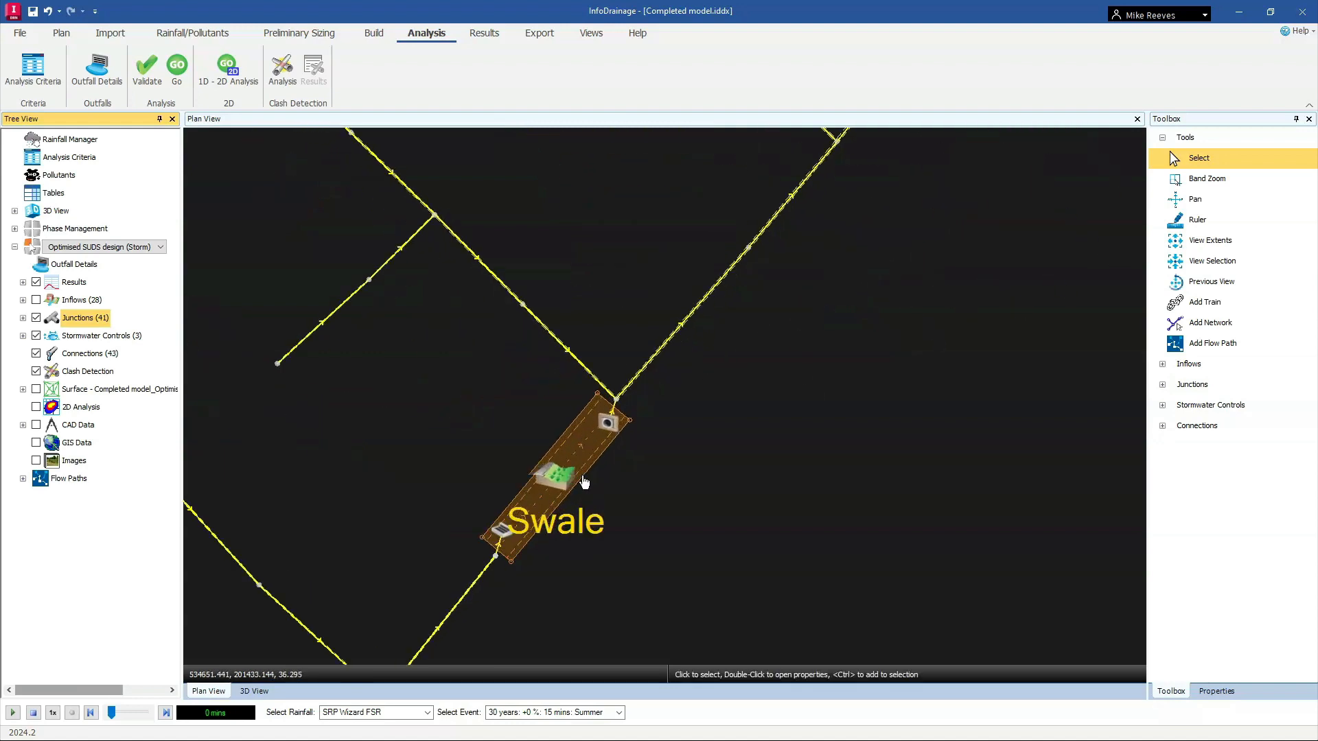
scroll(584, 481, "up", 1)
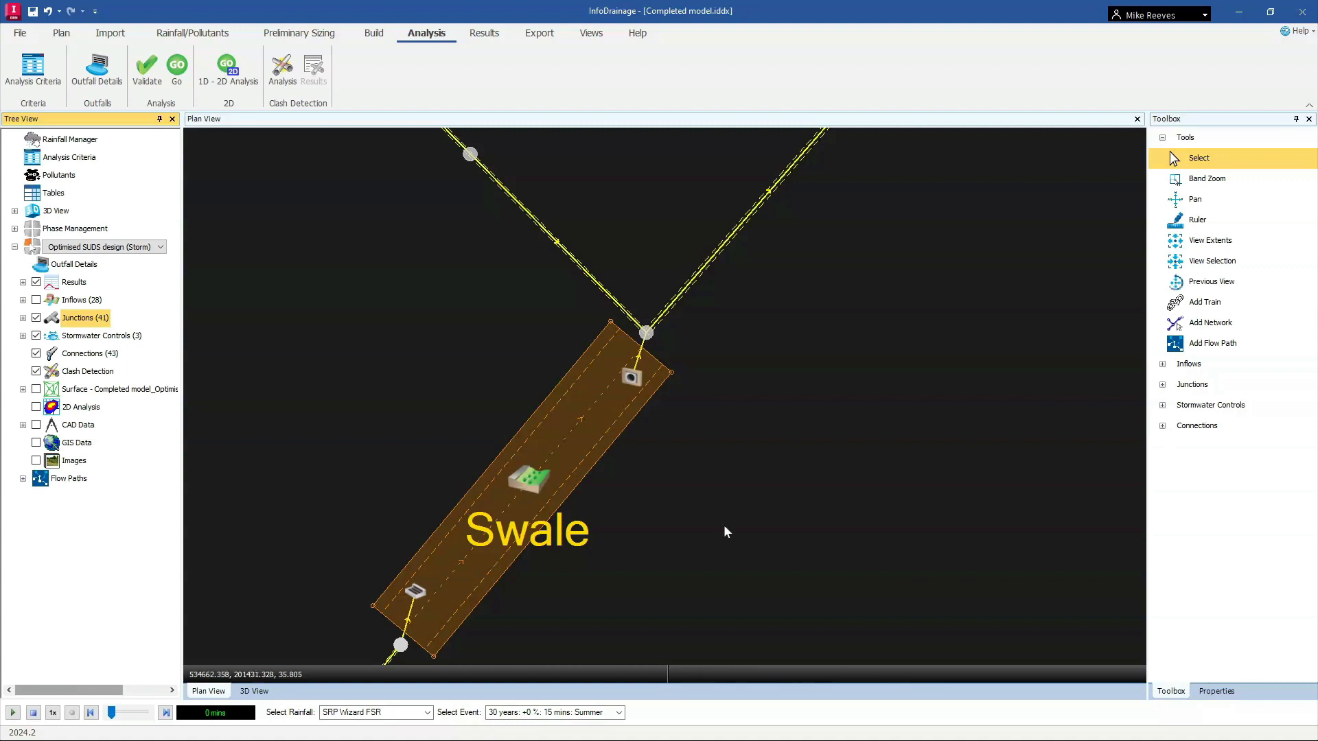
middle_click_drag(696, 466, 755, 382)
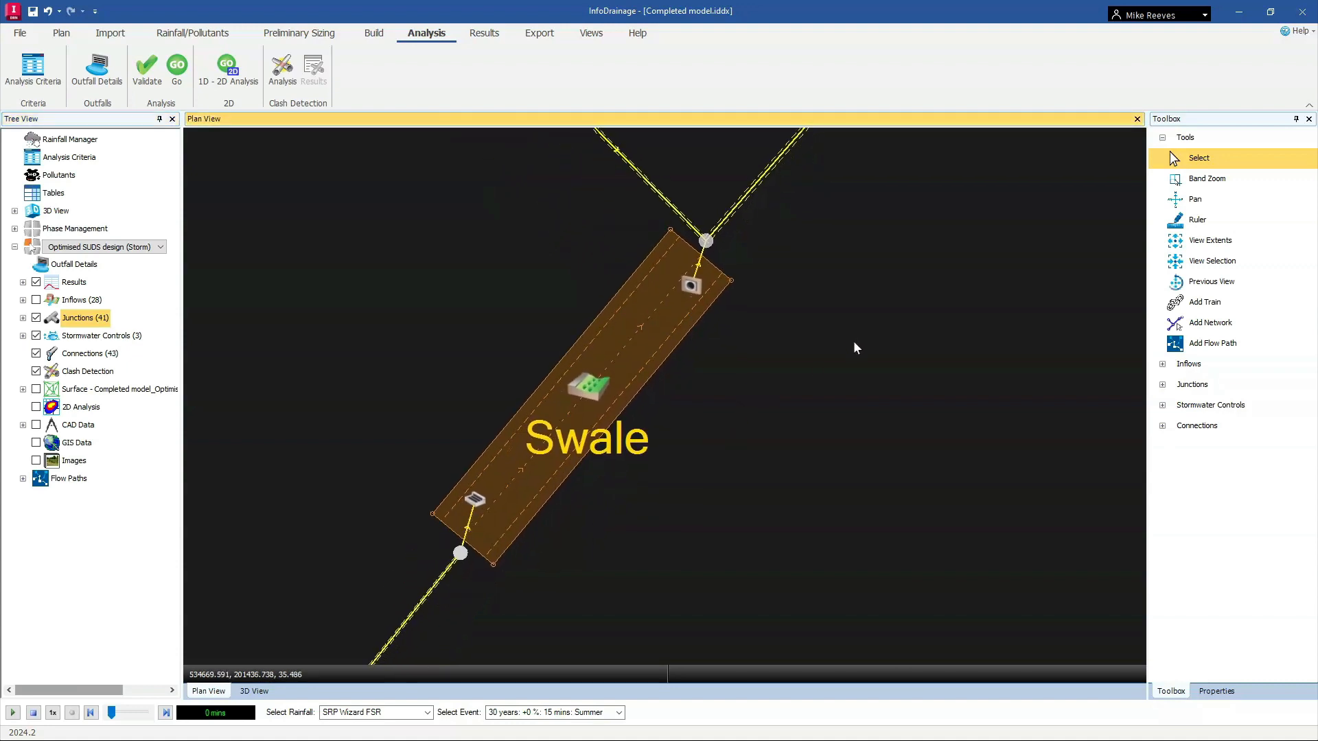
left_click(1194, 160)
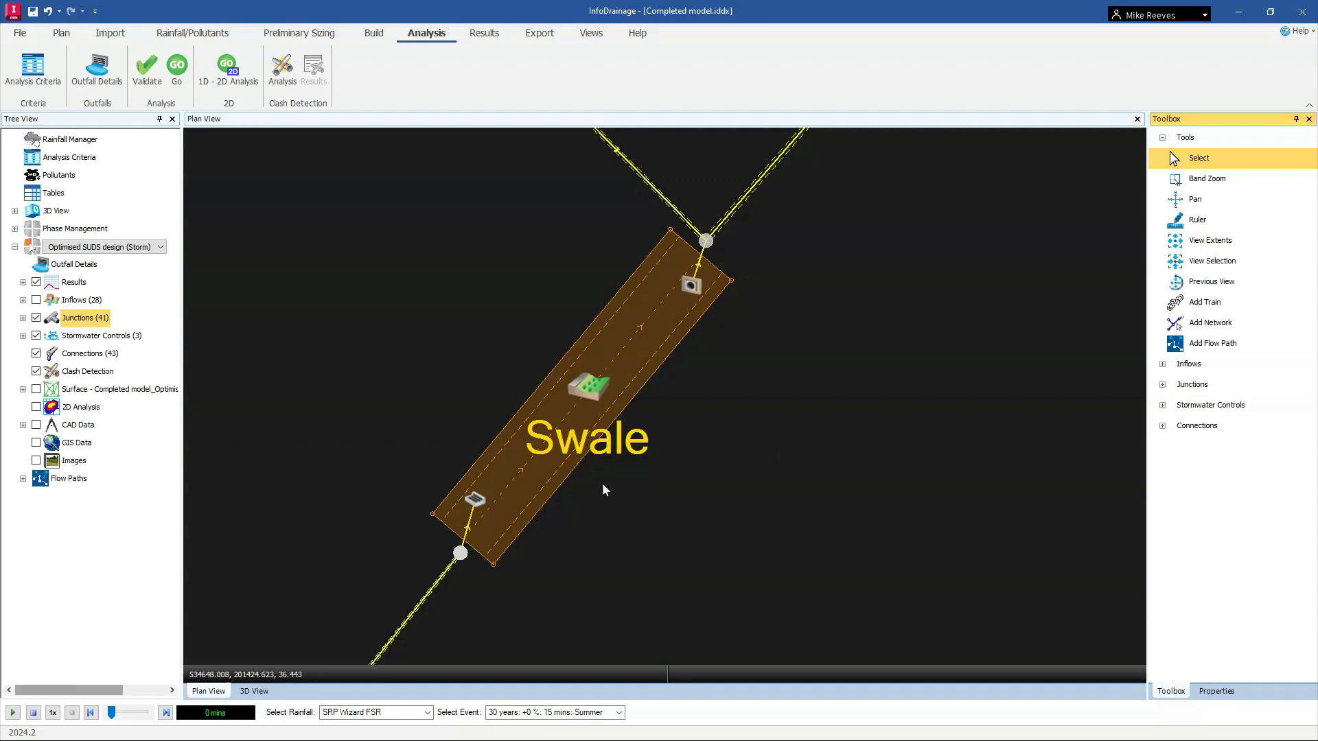
double_click(590, 390)
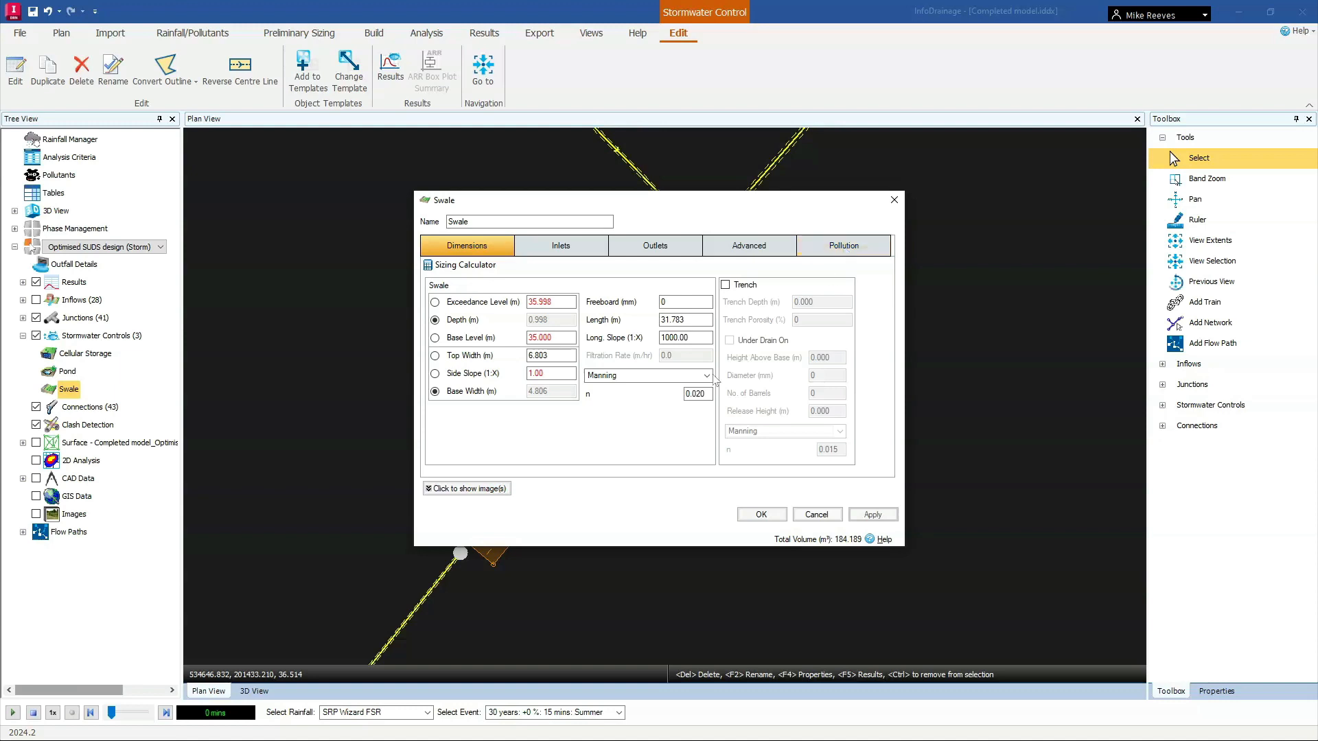
left_click_drag(643, 205, 722, 157)
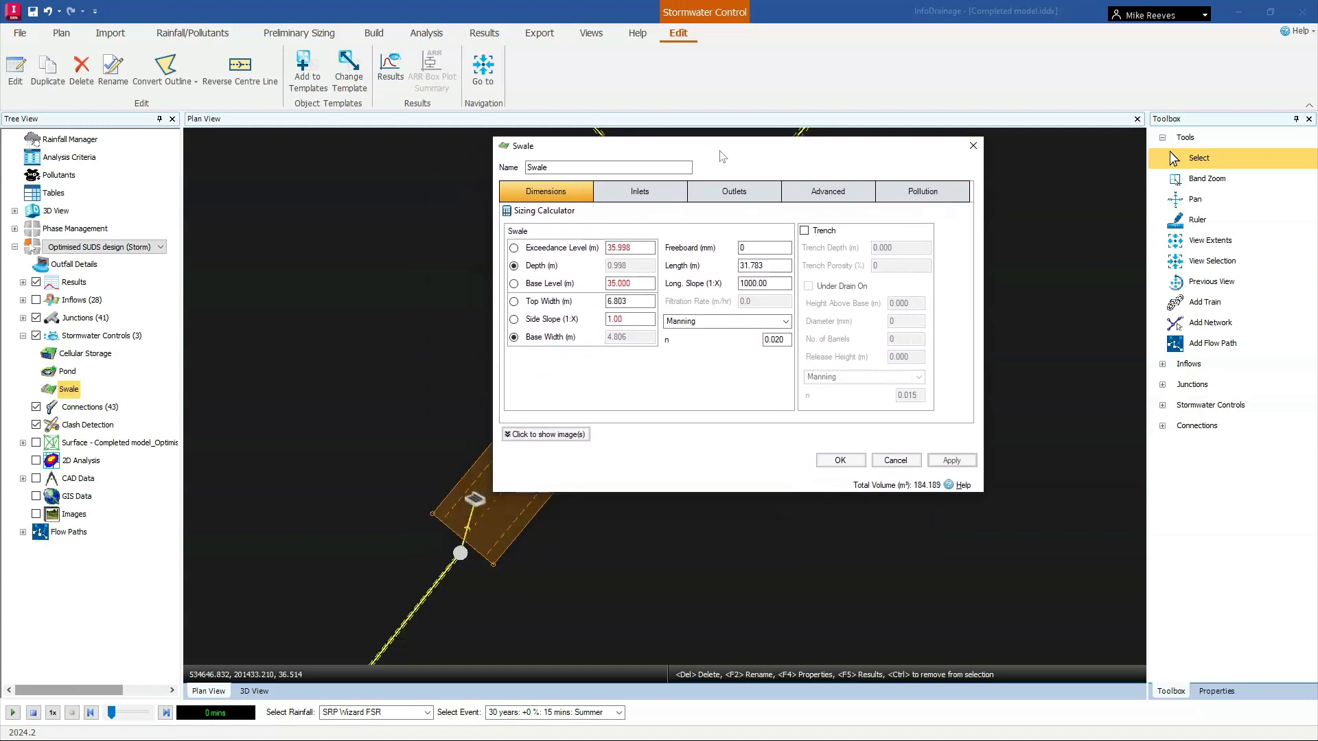
left_click(560, 437)
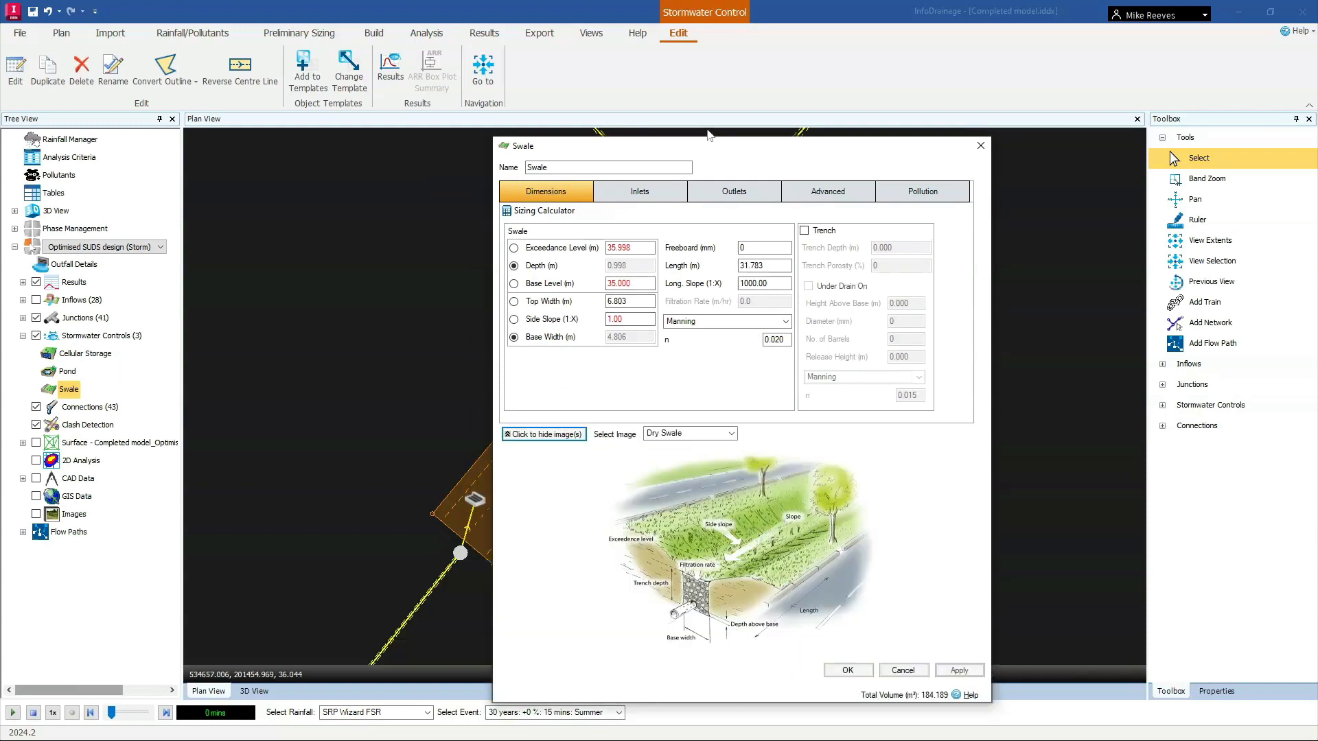
left_click_drag(713, 152, 649, 88)
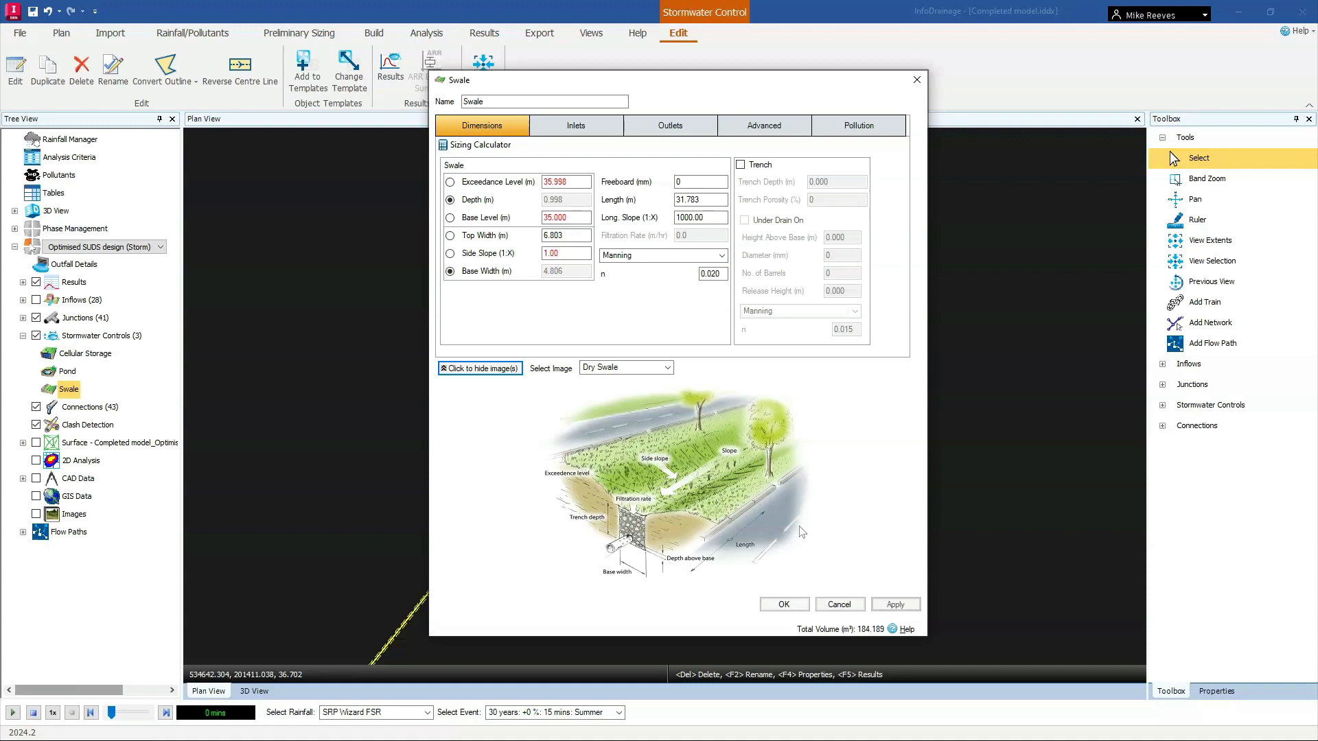
left_click(835, 606)
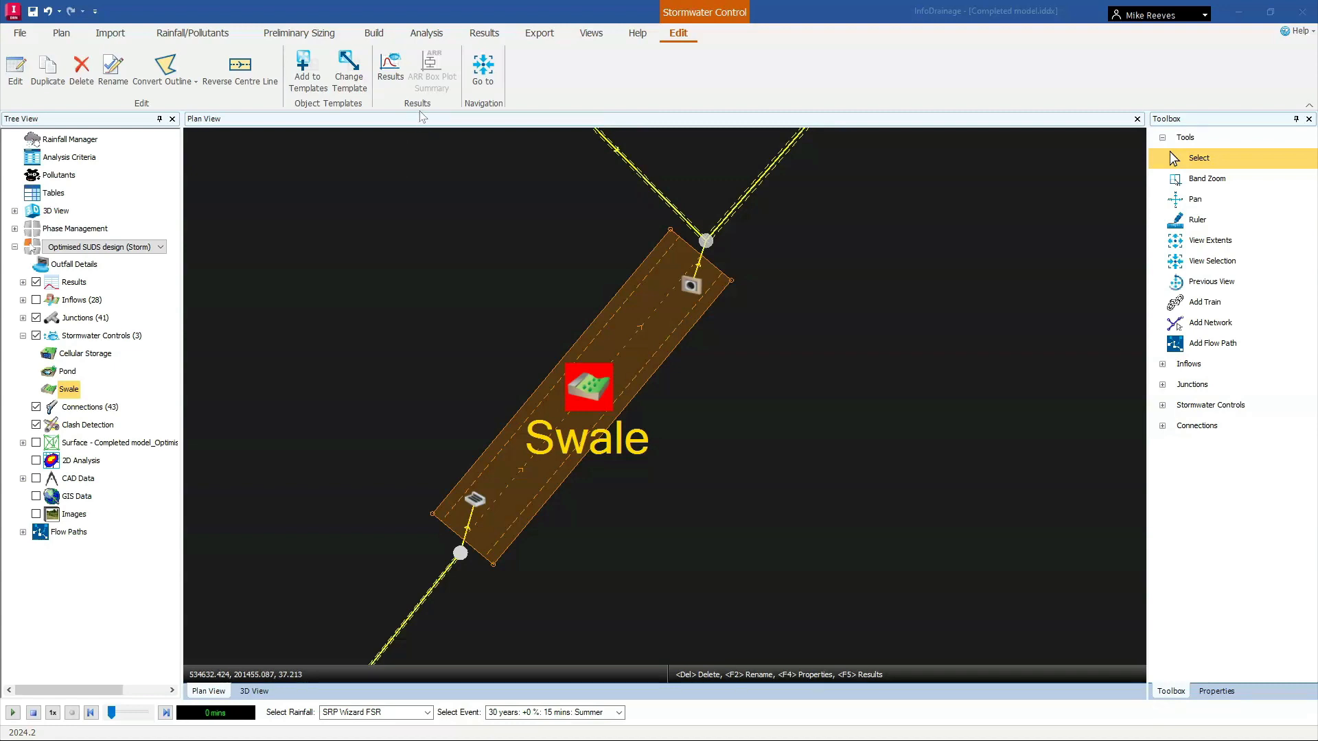
Look over the preliminary sizing calculators, and examine the pond's dimensions and its Sizing Calculator without making changes.
left_click(423, 36)
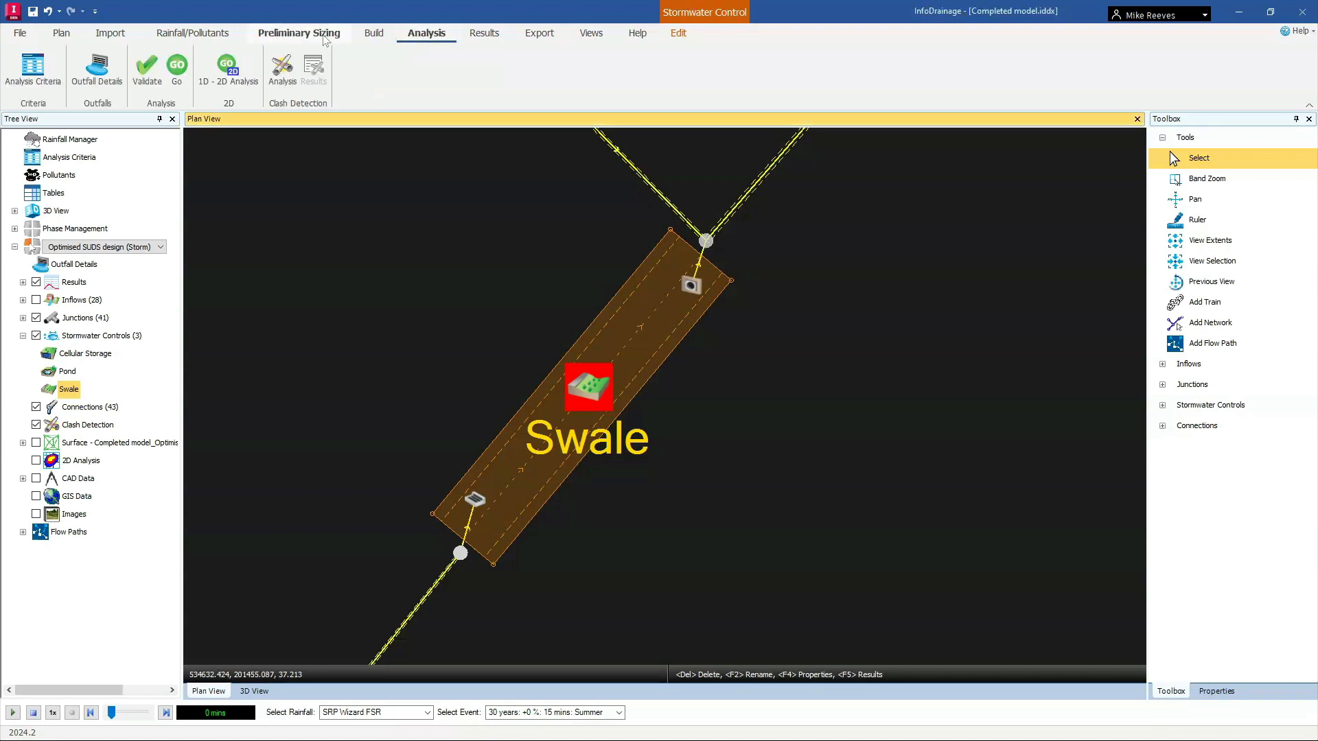
left_click(292, 36)
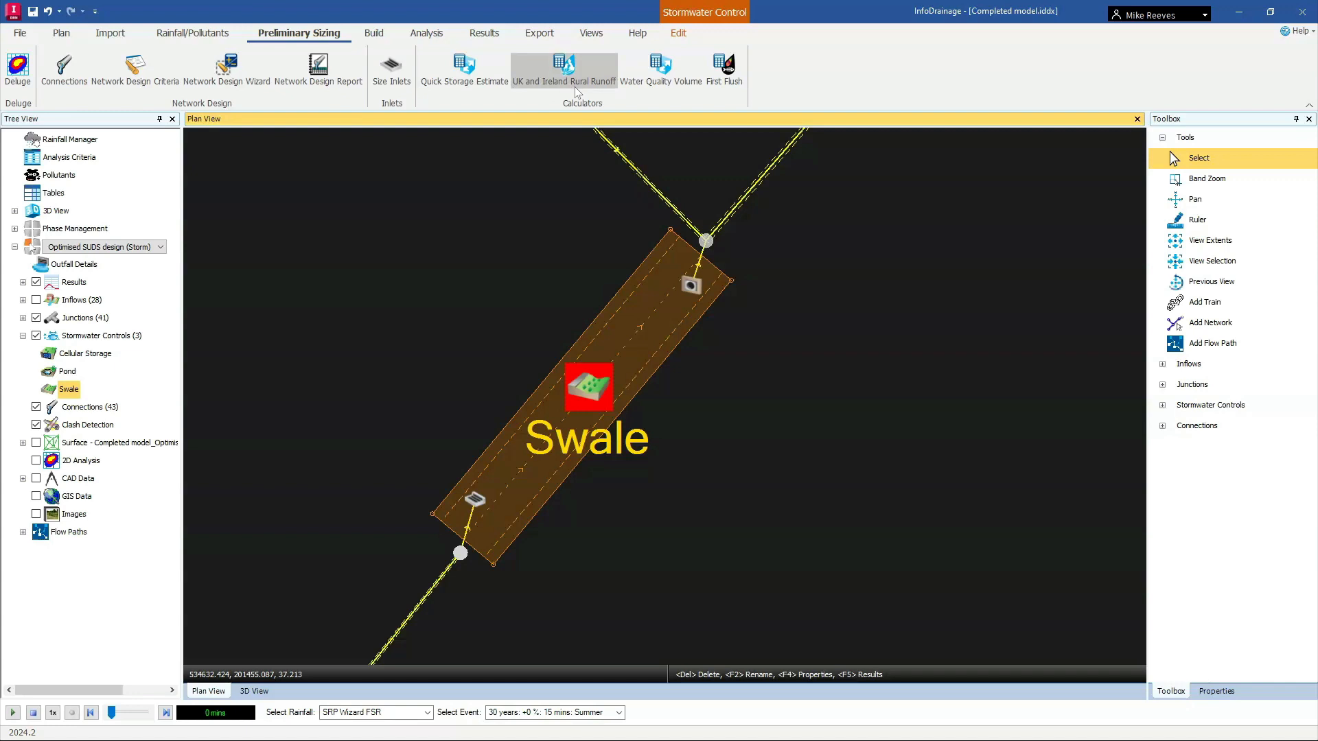
scroll(770, 373, "down", 3)
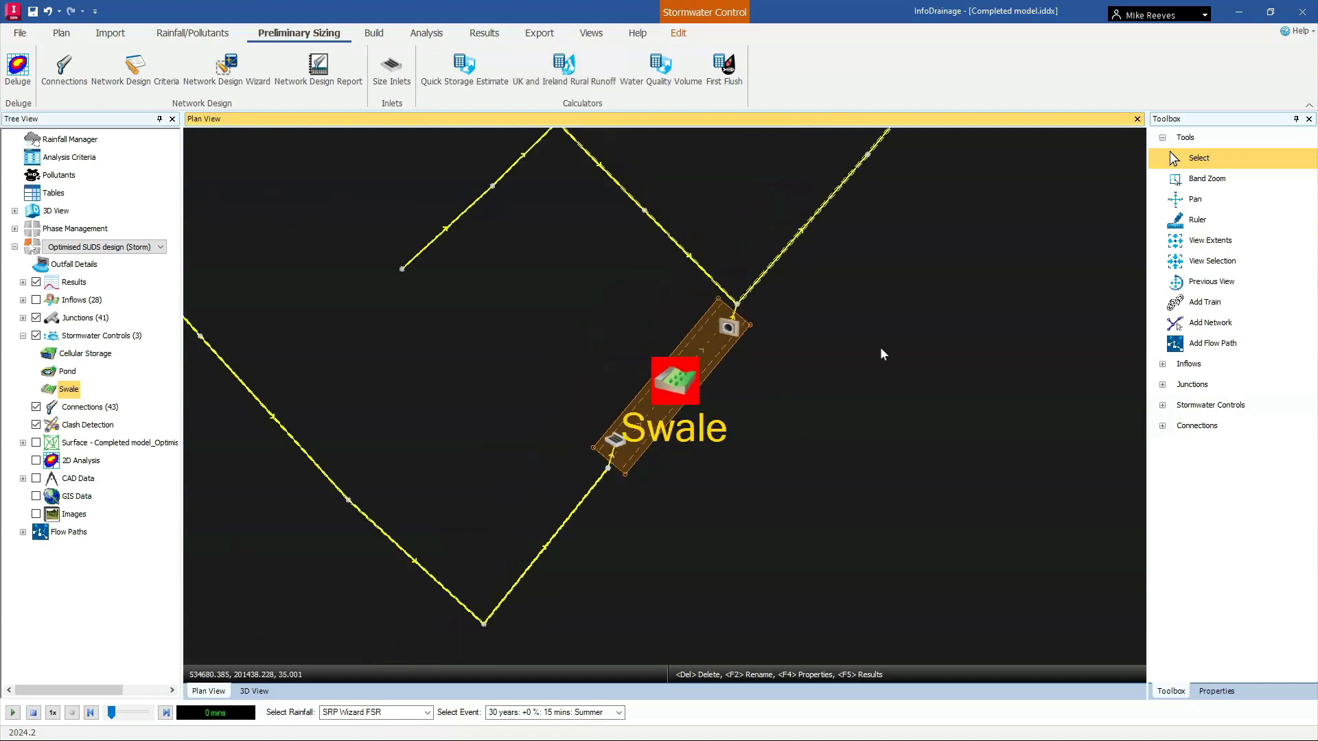
middle_click_drag(883, 354, 636, 399)
scroll(652, 388, "down", 2)
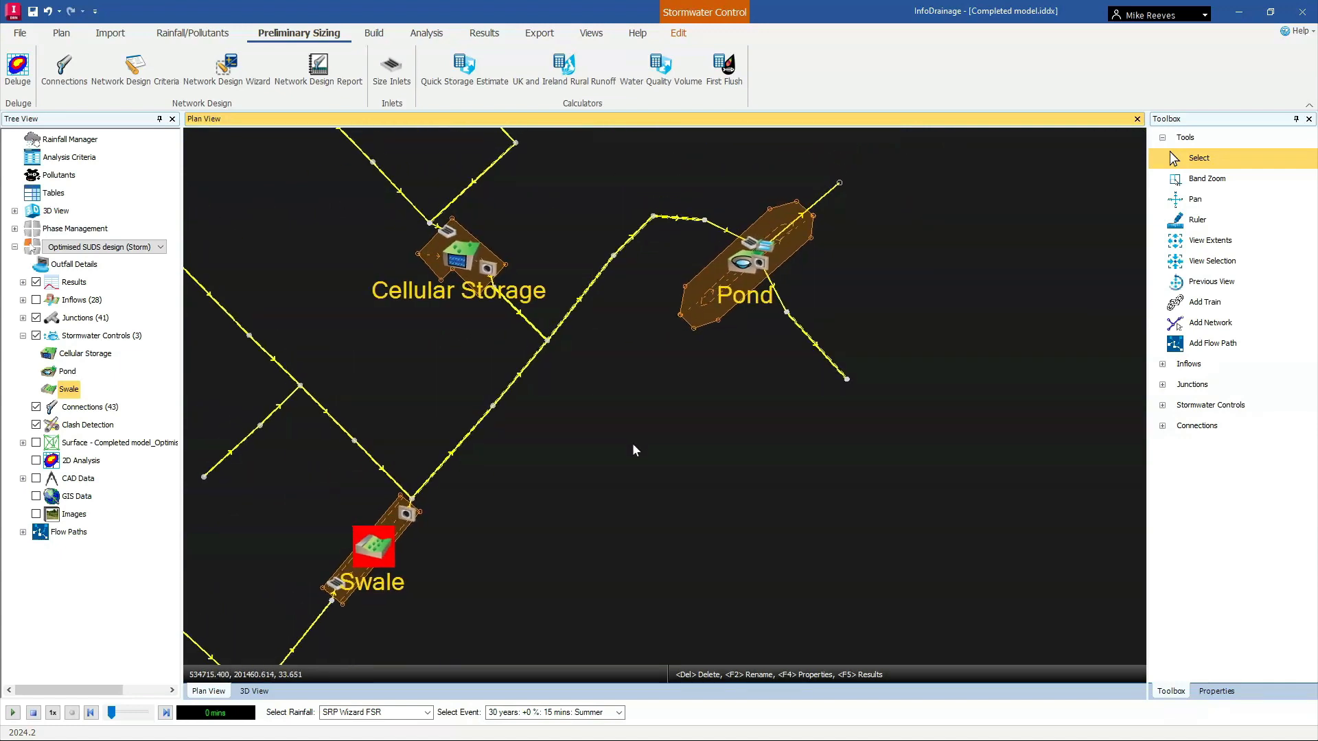
scroll(756, 267, "up", 5)
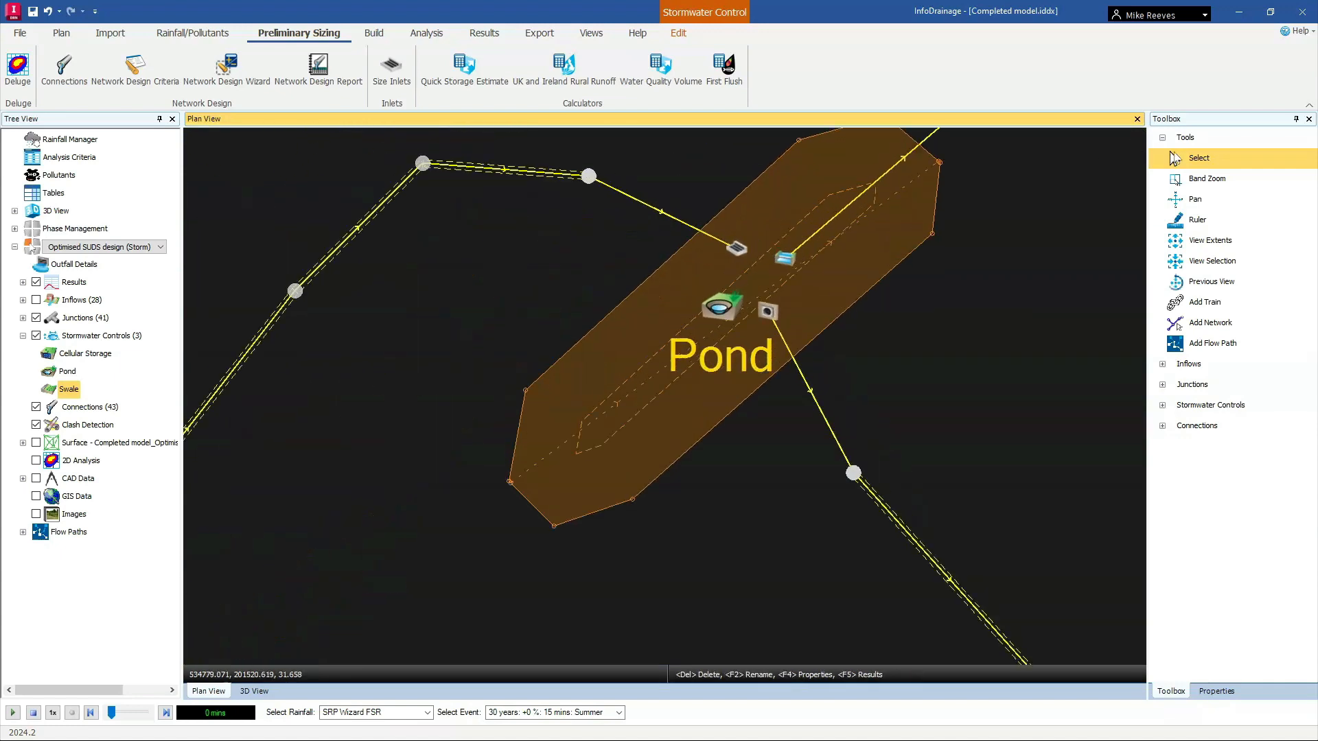
left_click(1176, 158)
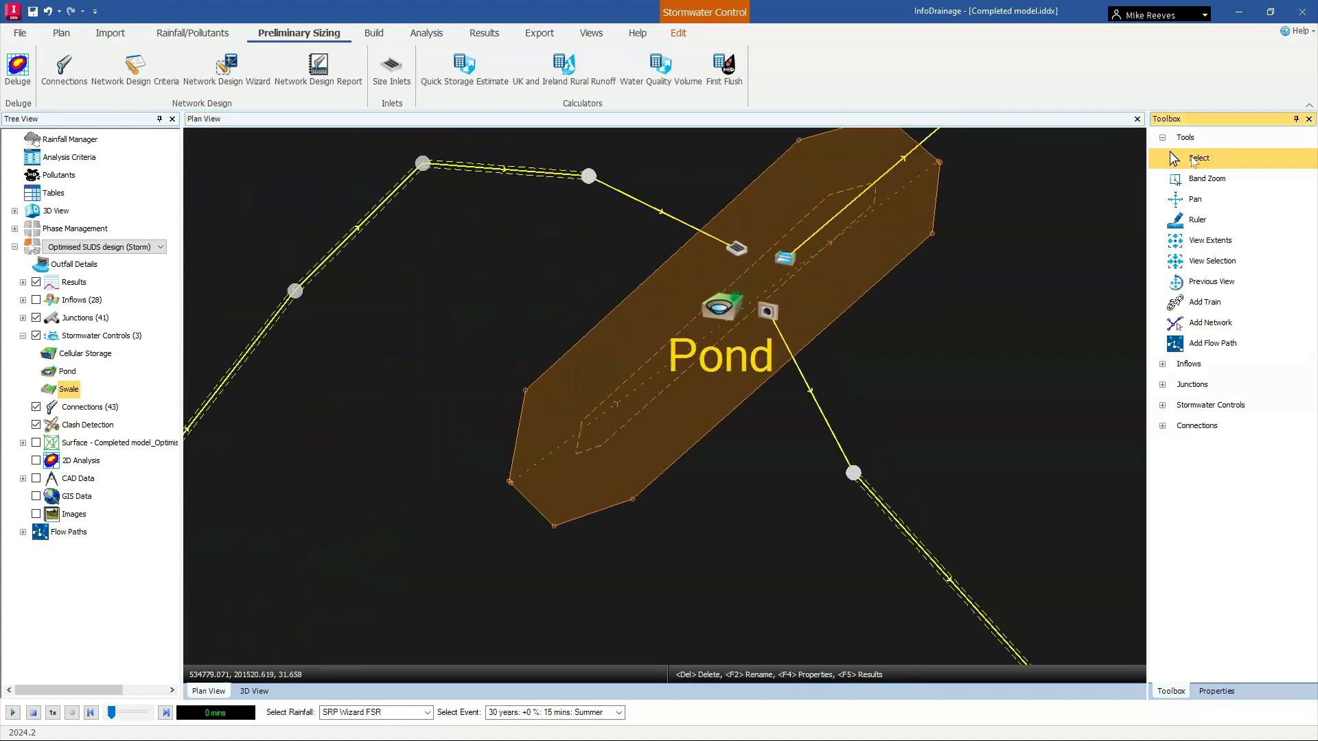
double_click(722, 309)
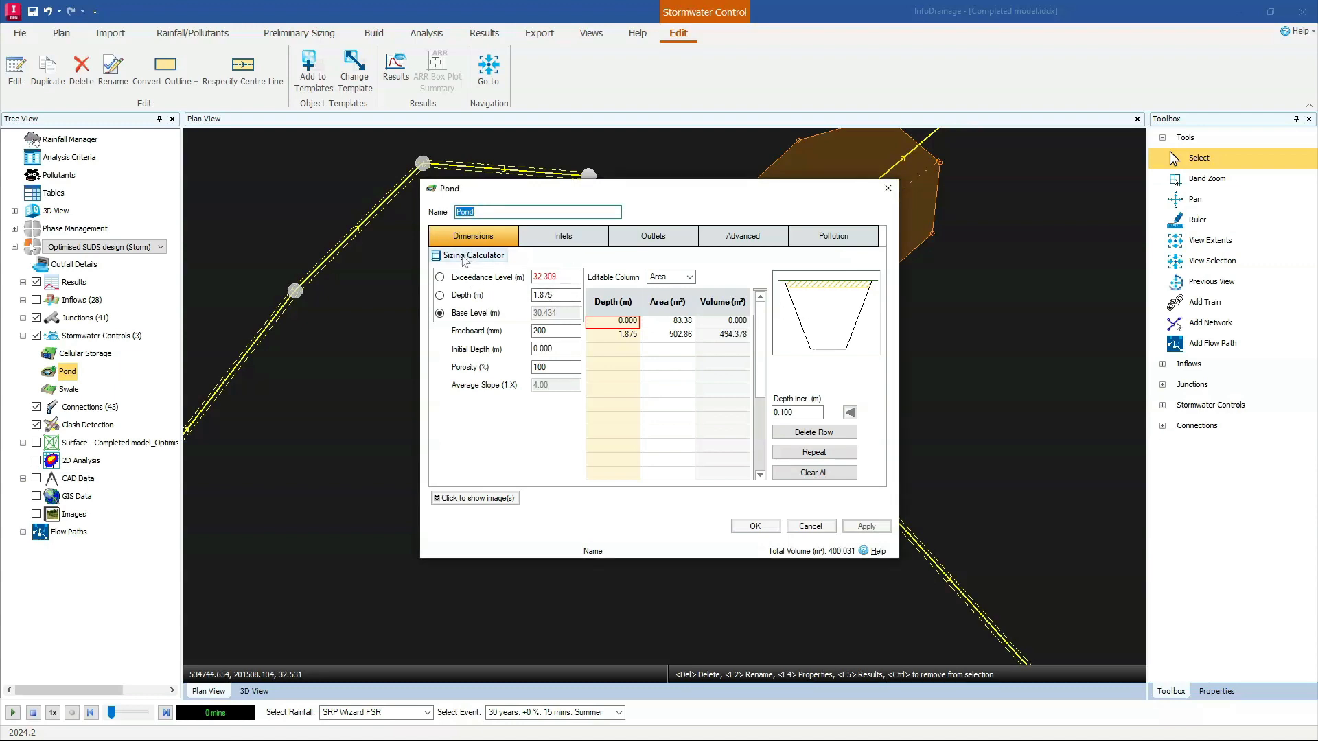
left_click(465, 258)
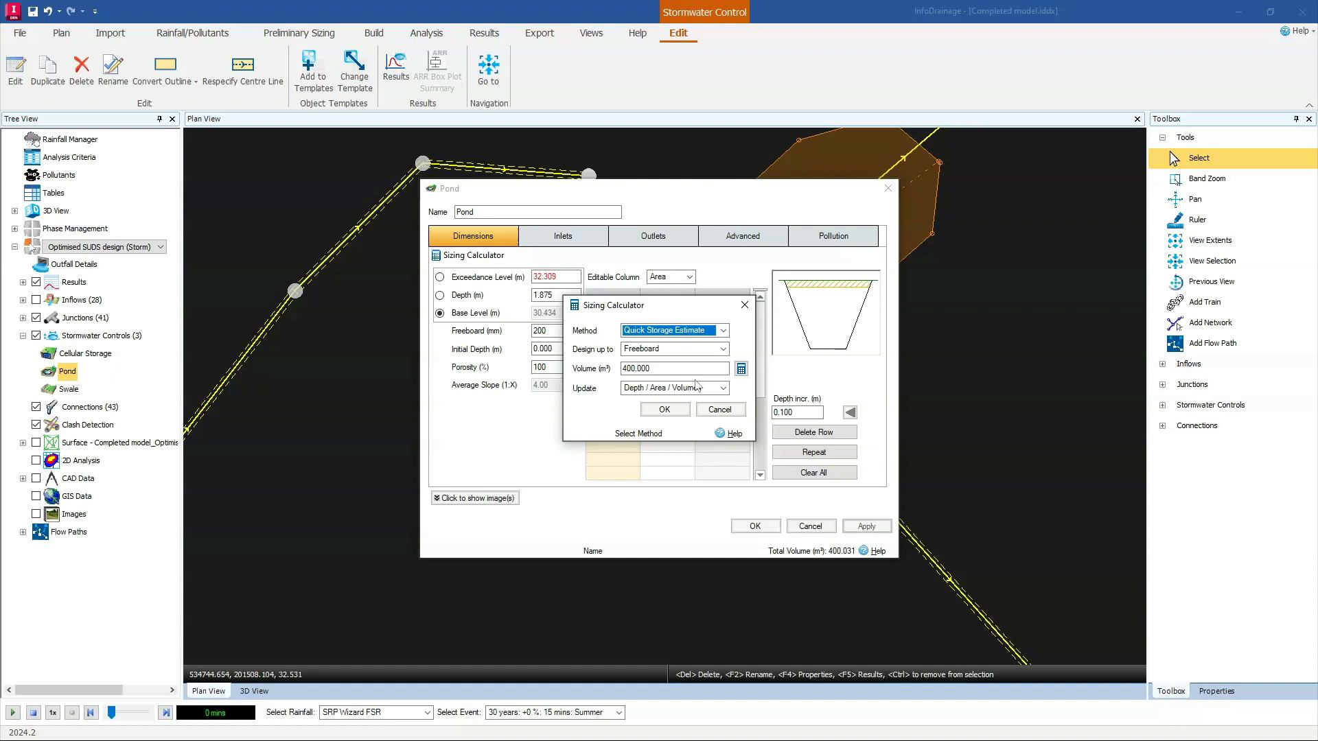
left_click(720, 412)
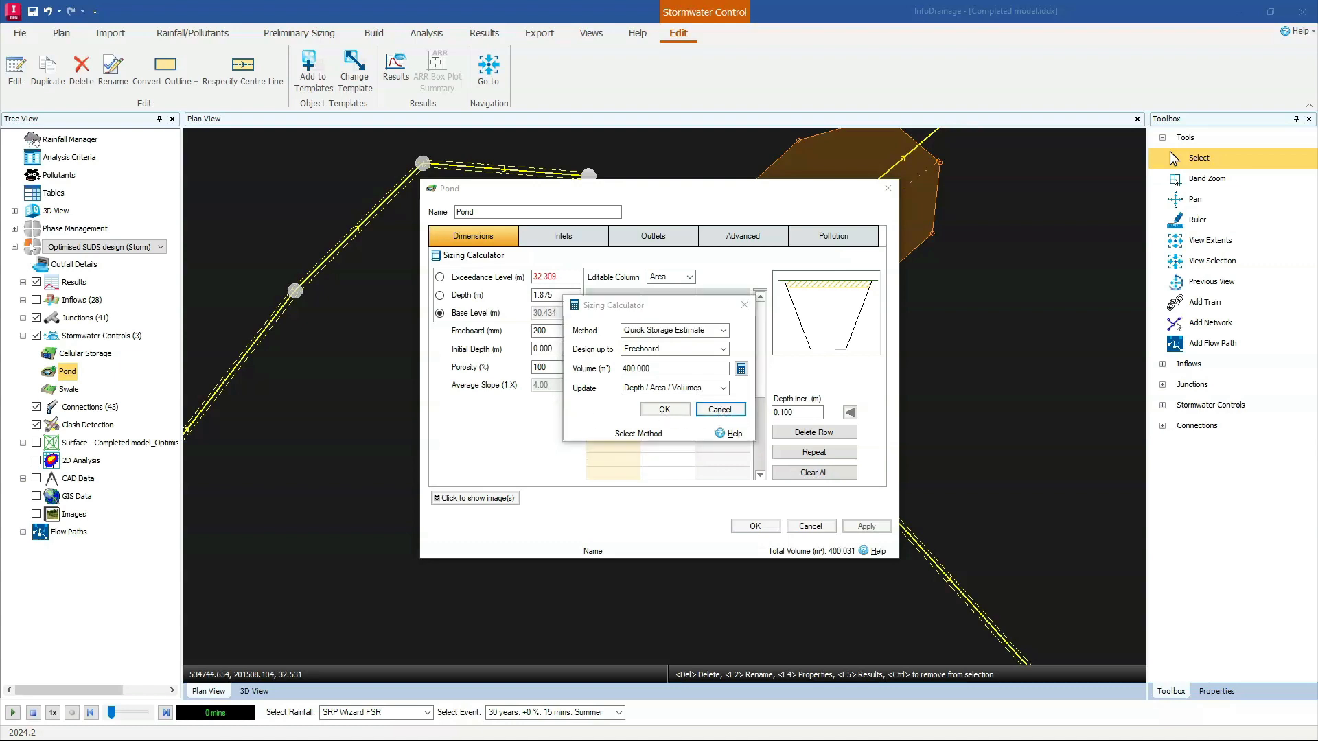
left_click(721, 409)
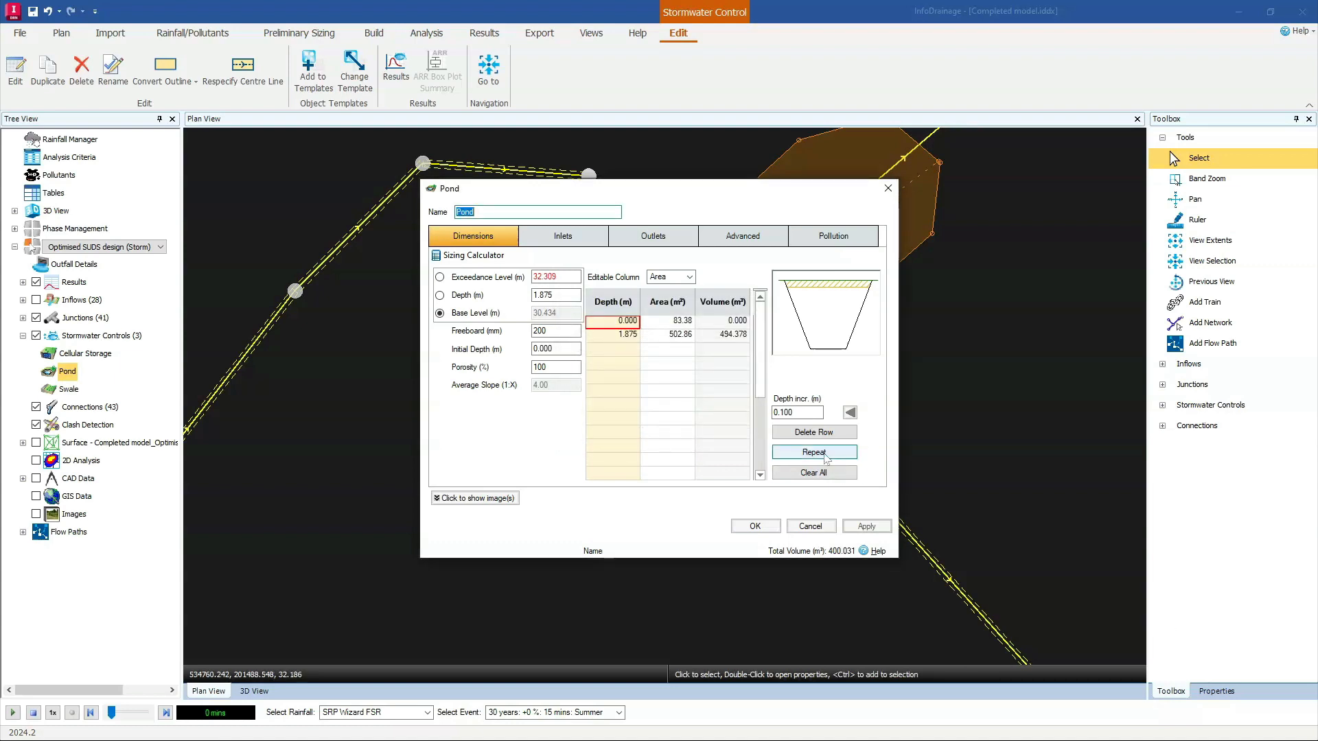
left_click(888, 188)
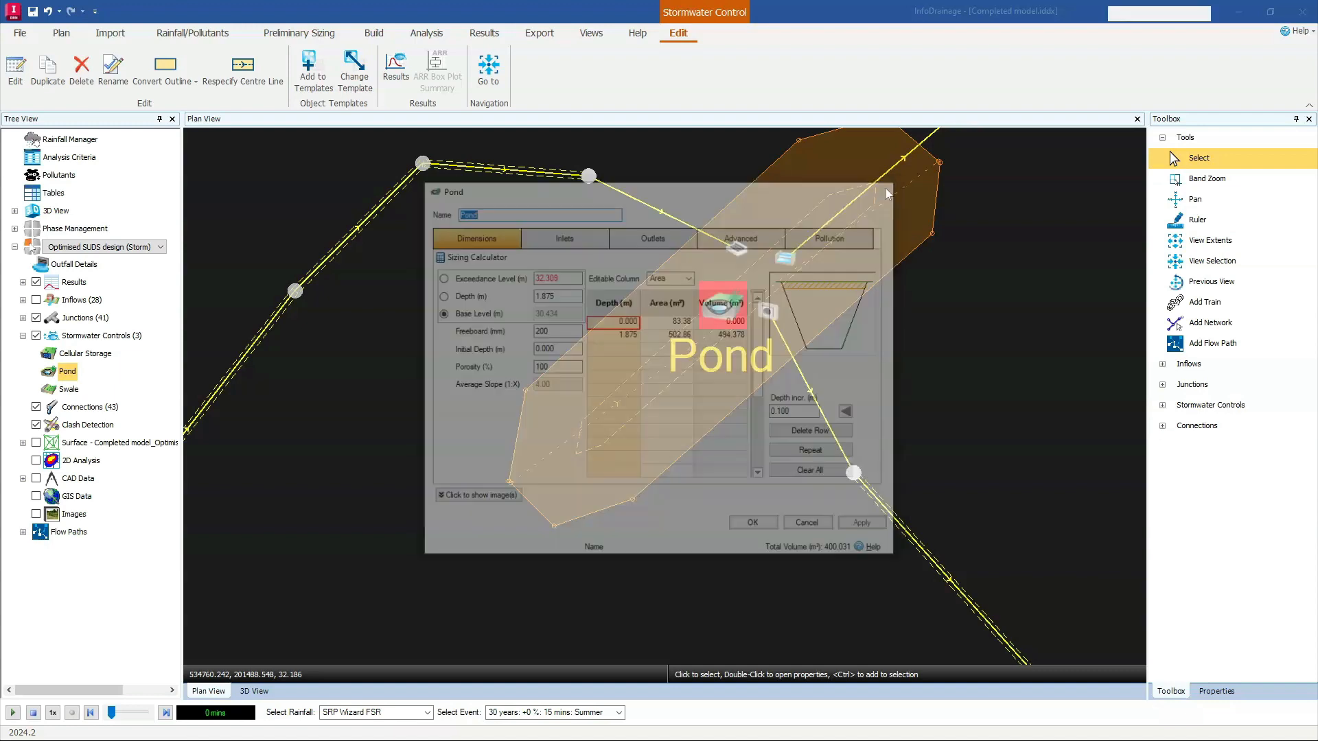
Review the analysis criteria for the SRP Wizard FSR rainfall and accept them with the time step set to Shortest.
scroll(419, 405, "down", 3)
scroll(406, 414, "down", 1)
middle_click_drag(385, 429, 689, 404)
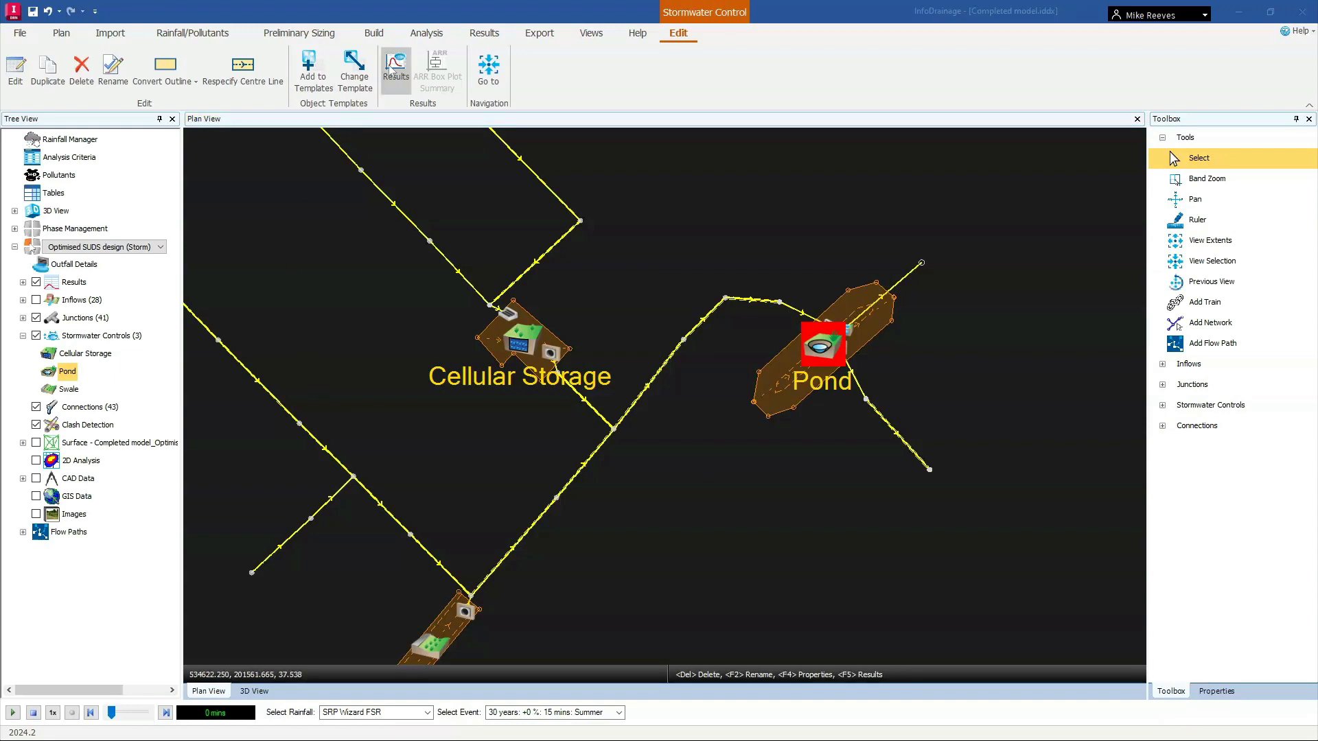
left_click(426, 33)
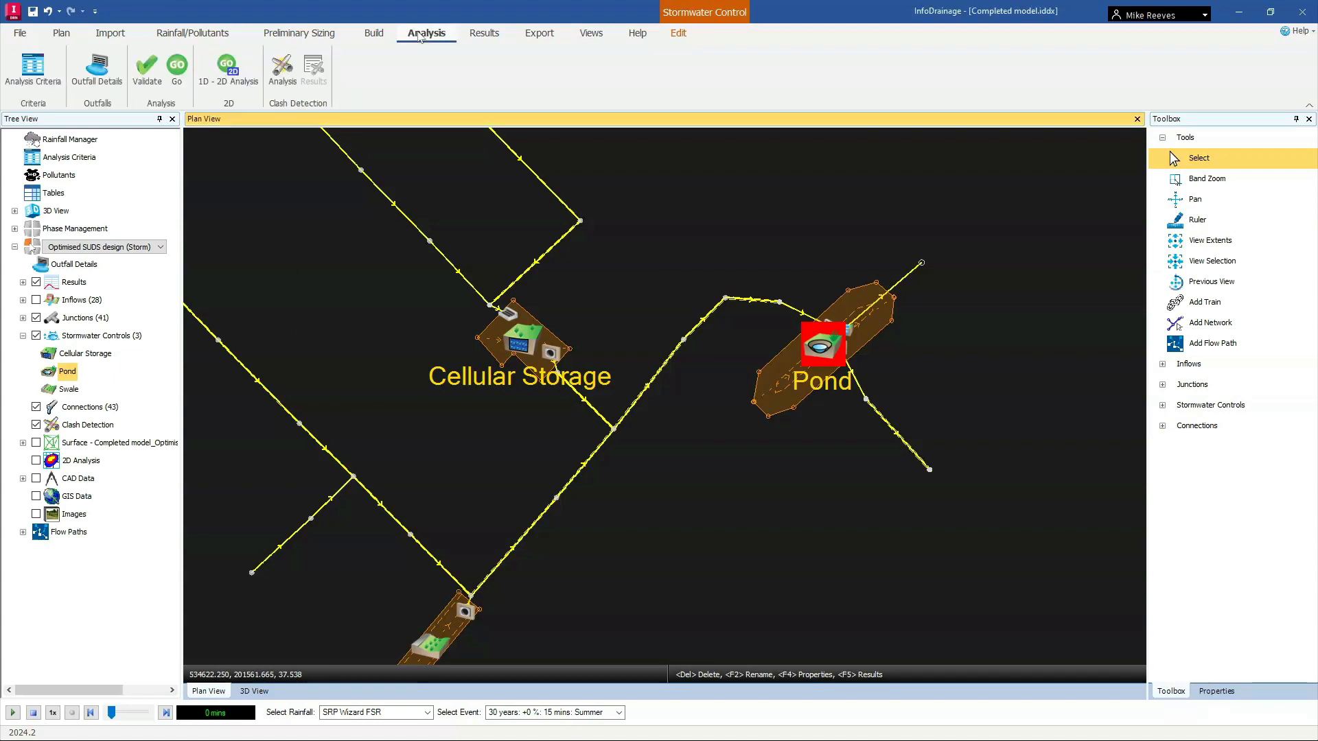
left_click(34, 69)
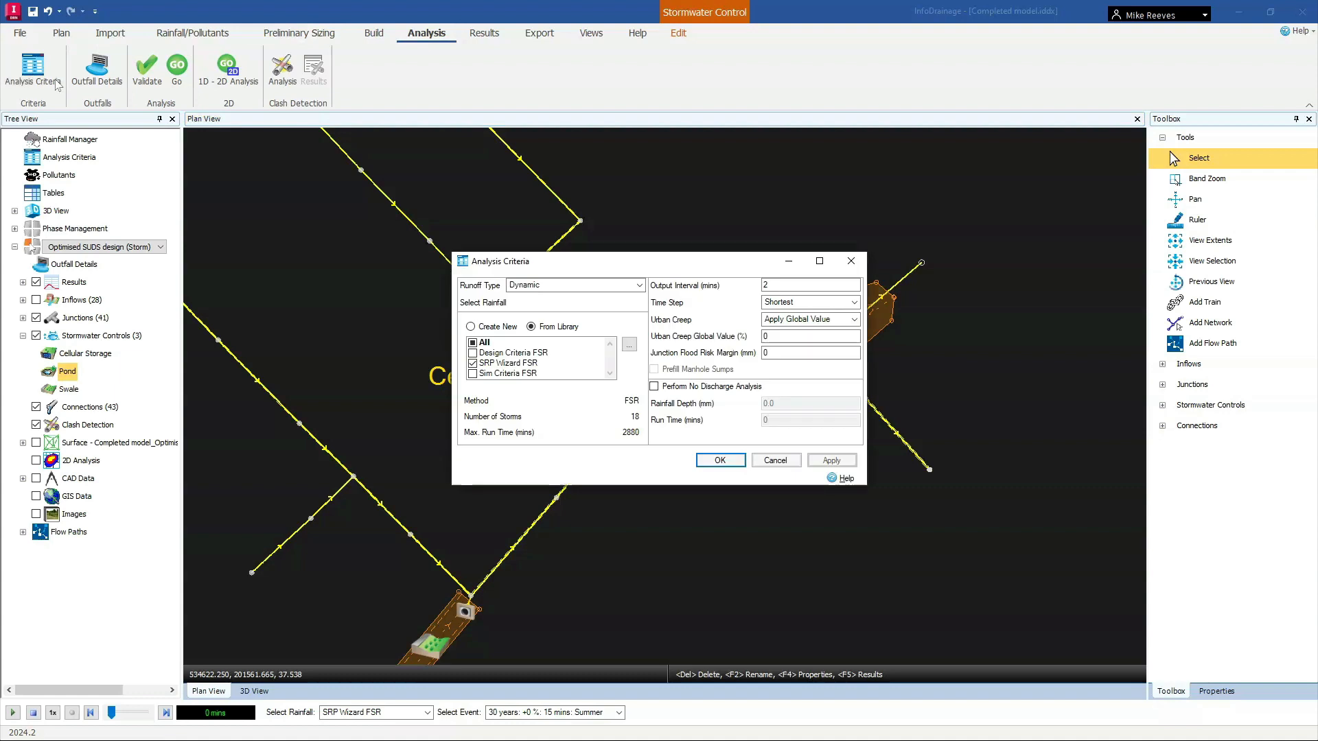
left_click_drag(662, 263, 638, 235)
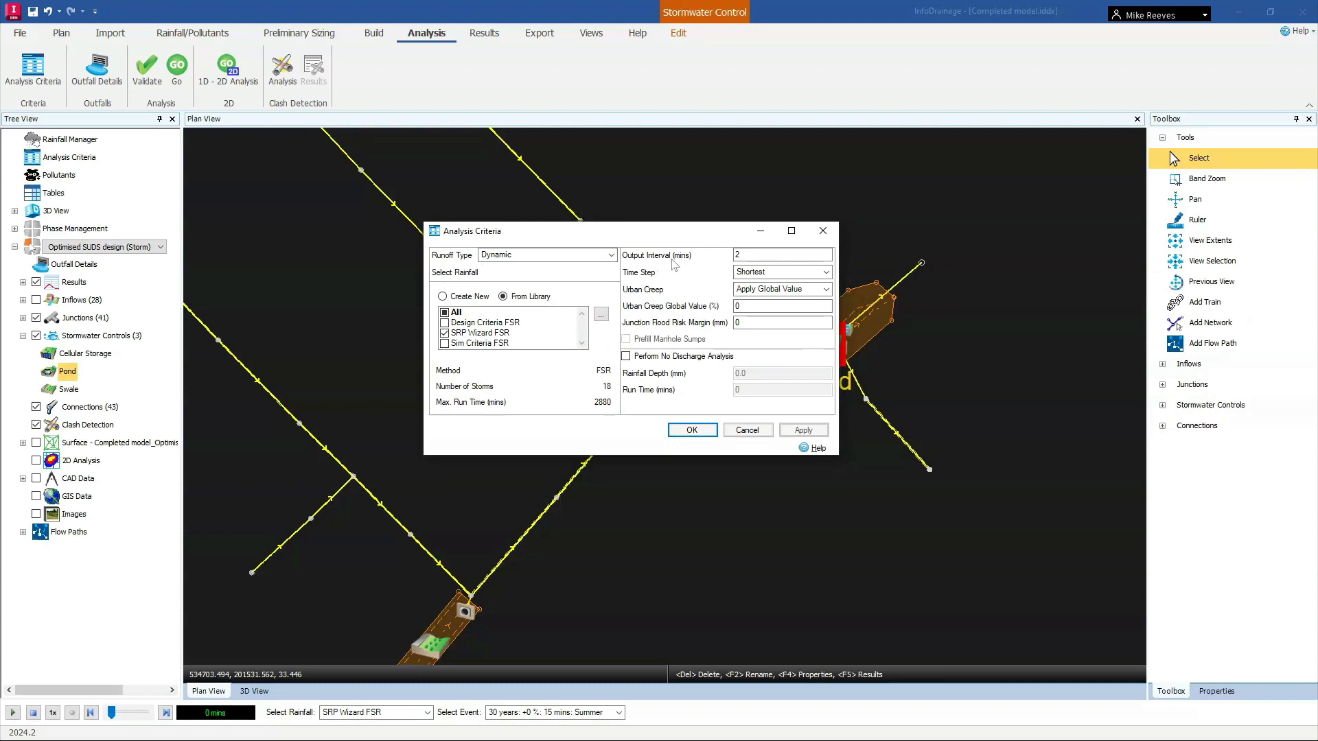
left_click(826, 274)
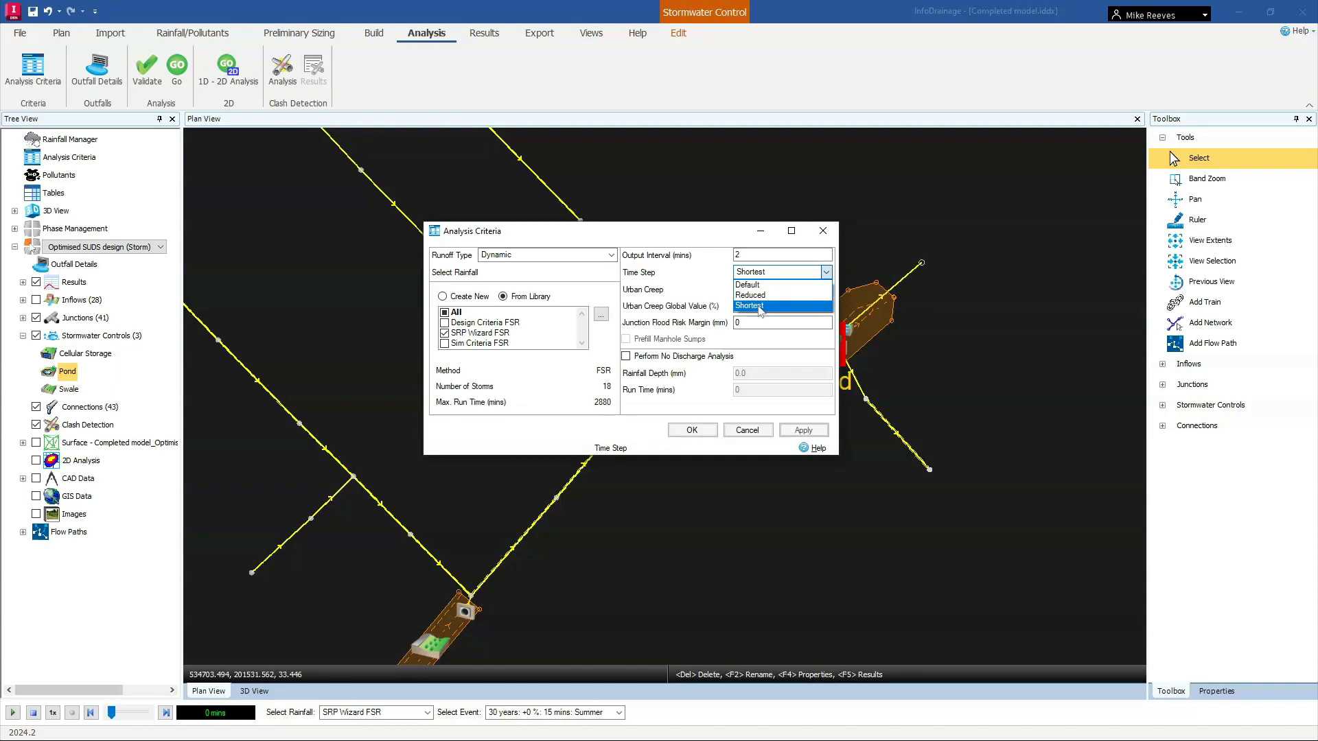
left_click(760, 308)
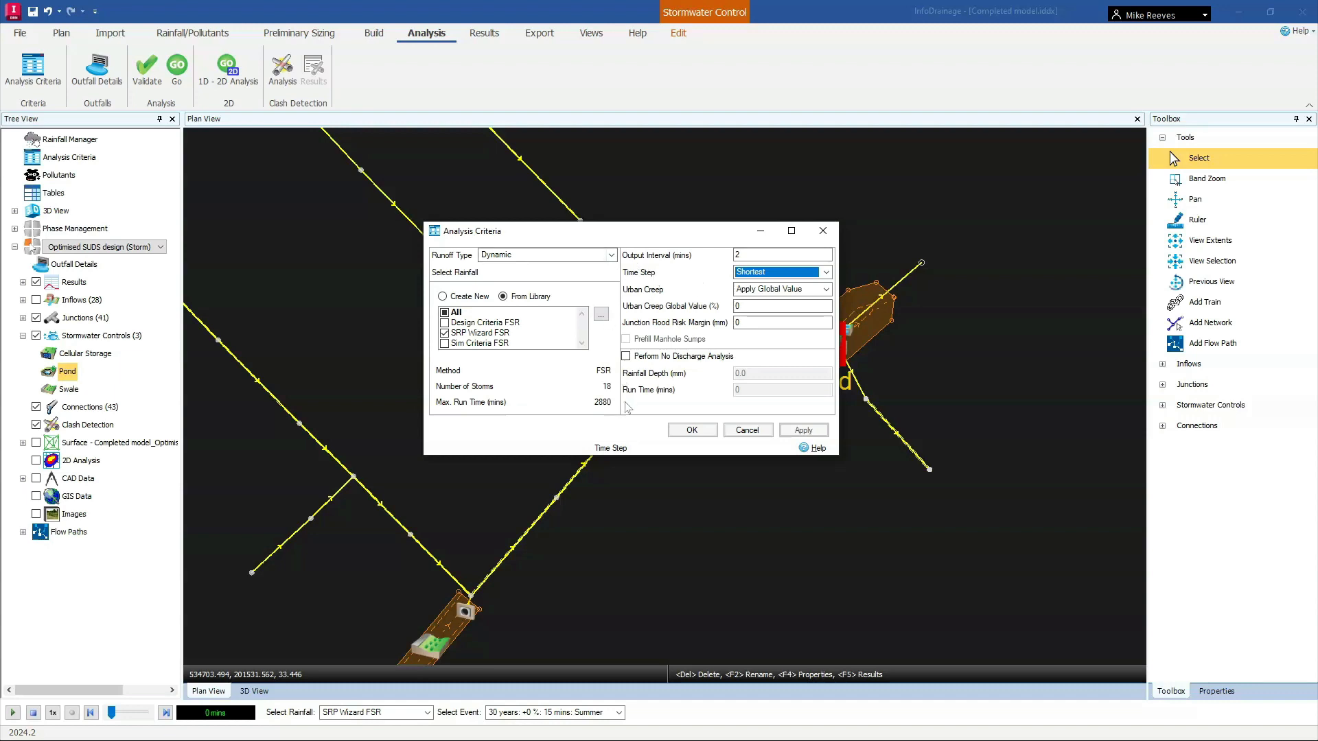
left_click(691, 431)
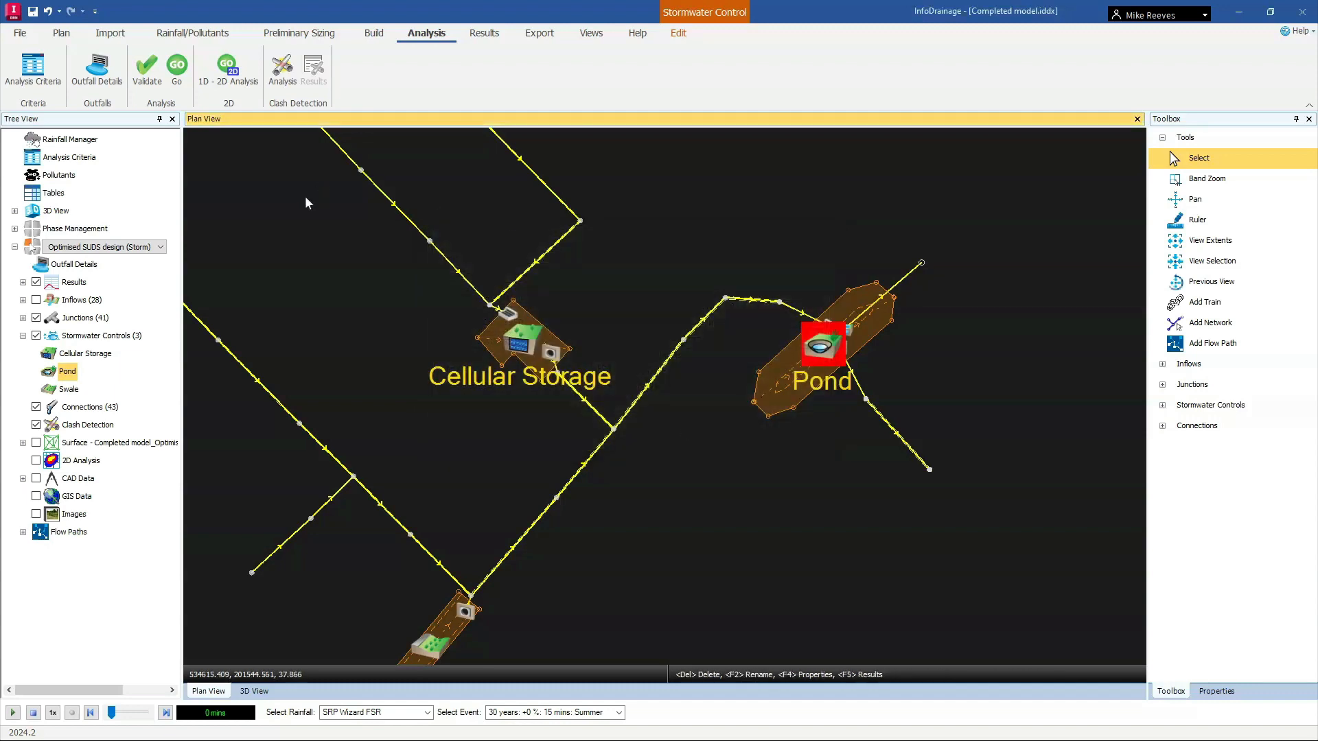
Validate the model and inspect the properties of the pipe just downstream of the Cellular Storage junction, cancelling without changes.
left_click(148, 69)
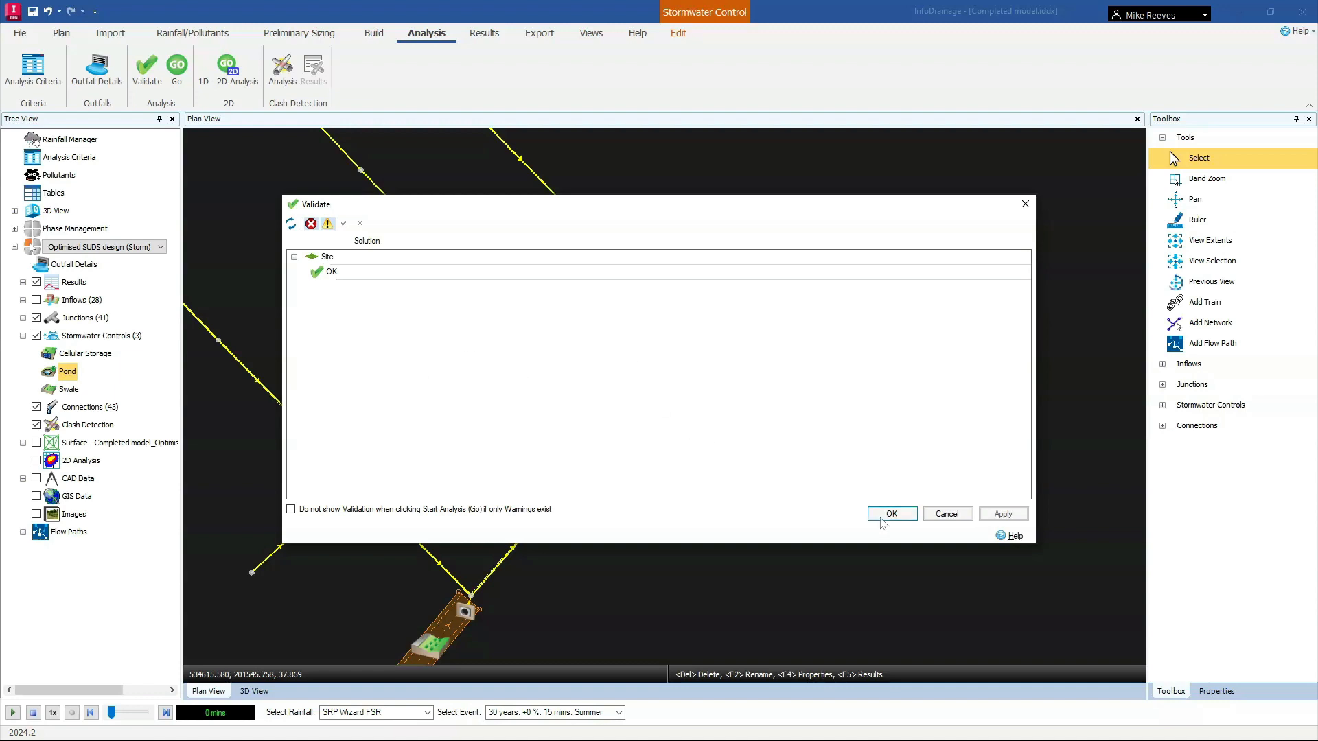
left_click(944, 515)
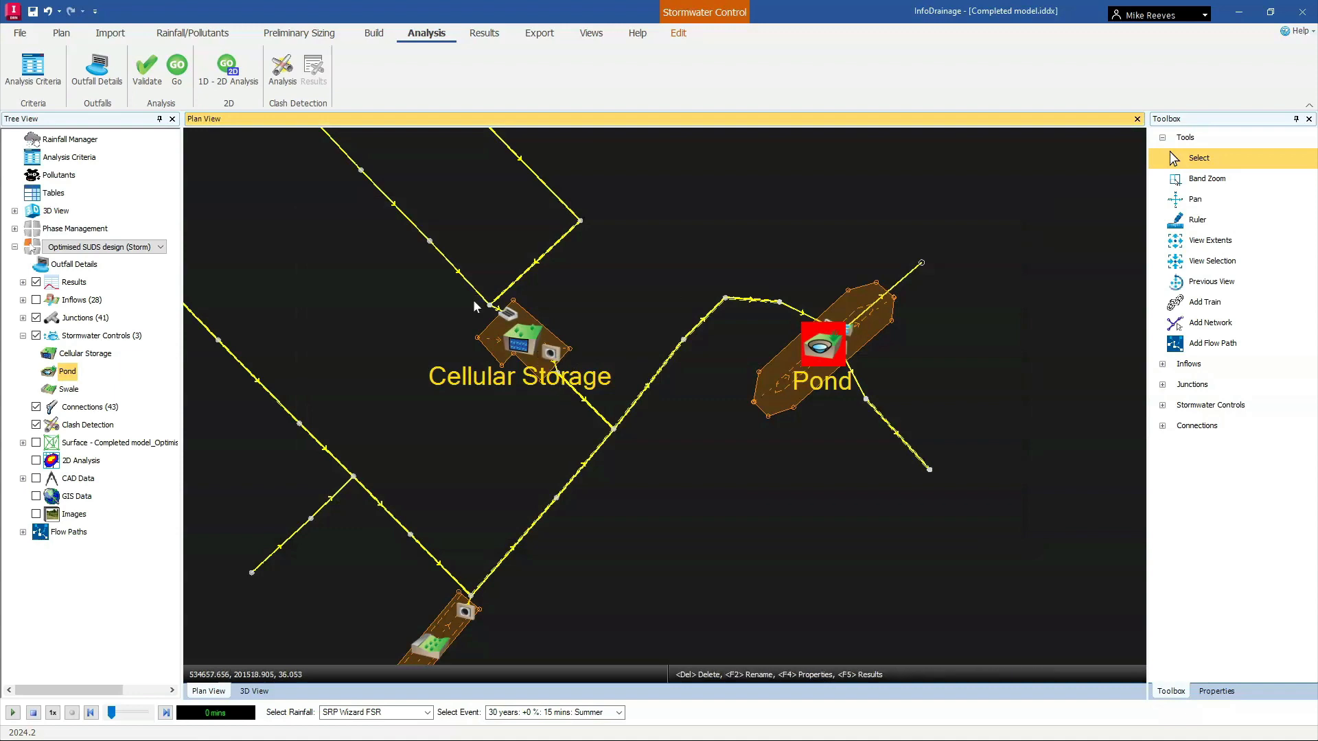
left_click(649, 395)
double_click(648, 395)
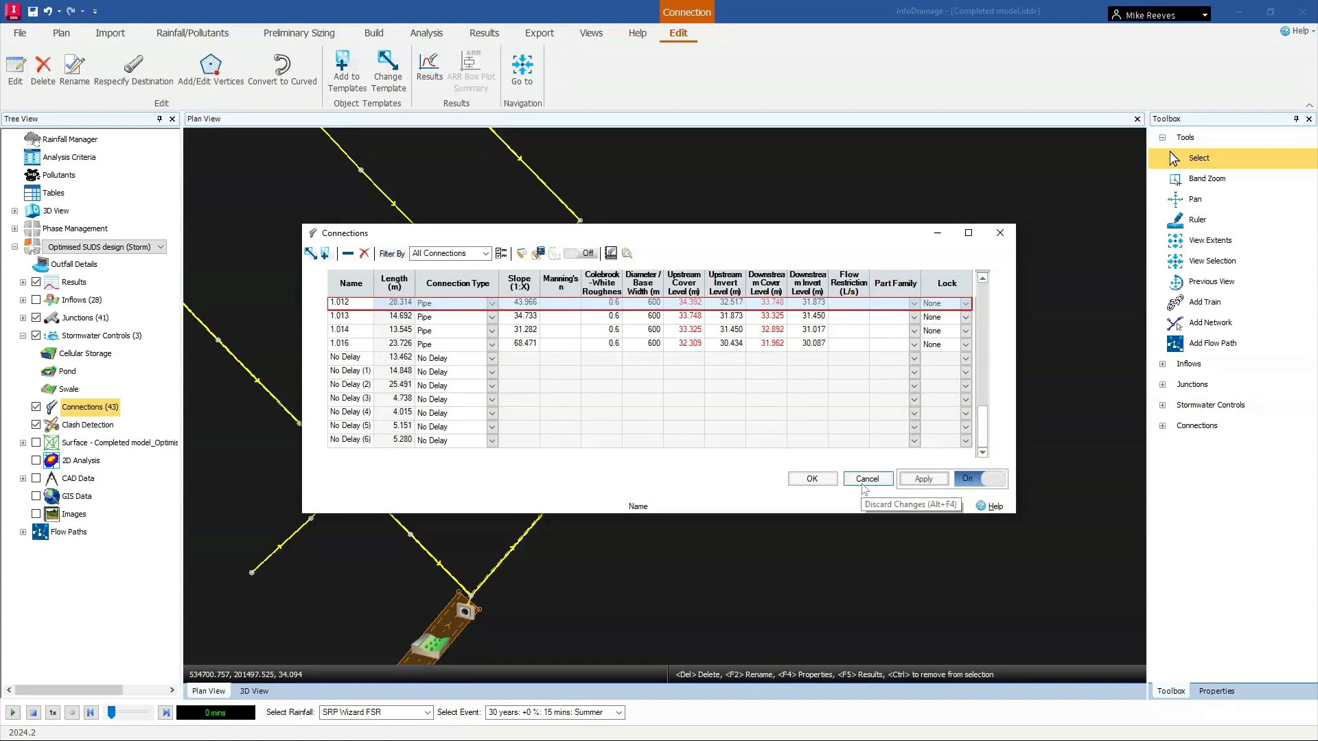
left_click(867, 480)
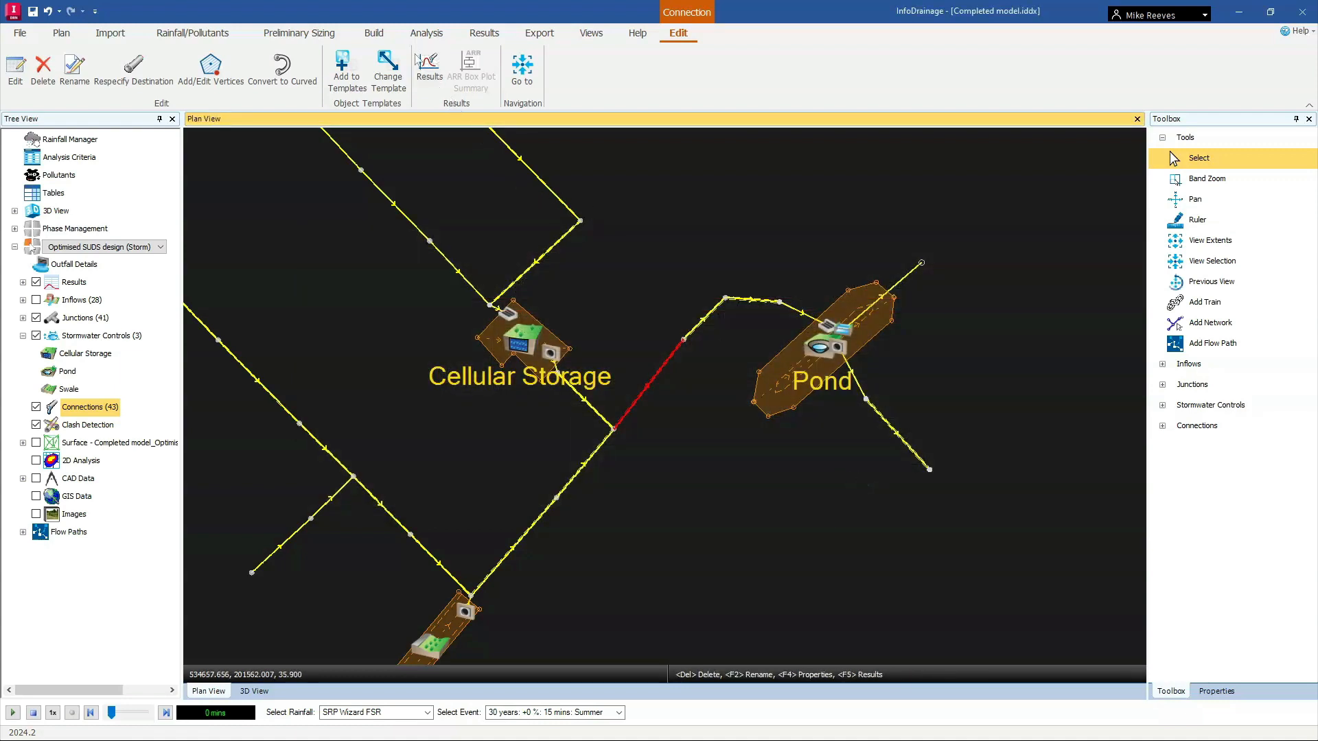
Recheck and accept the analysis criteria, and run the drainage analysis.
left_click(426, 33)
left_click(30, 71)
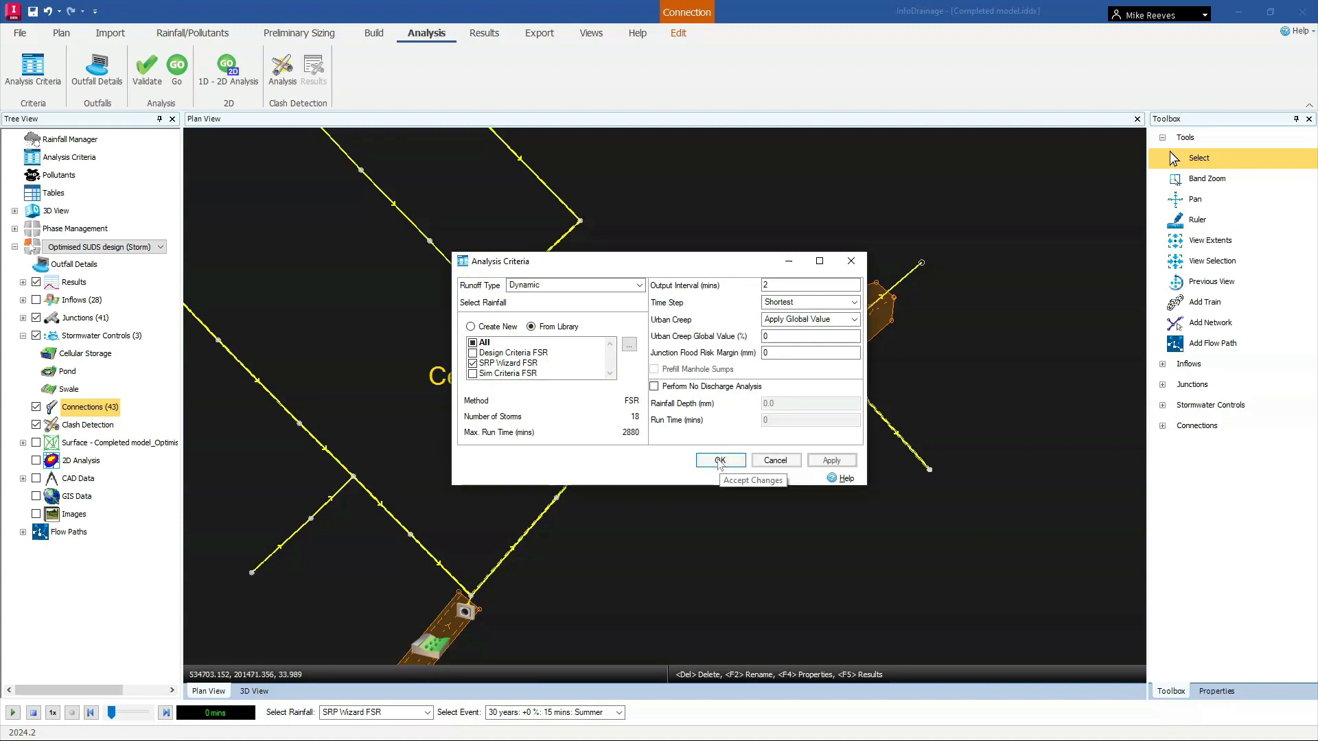
left_click(720, 460)
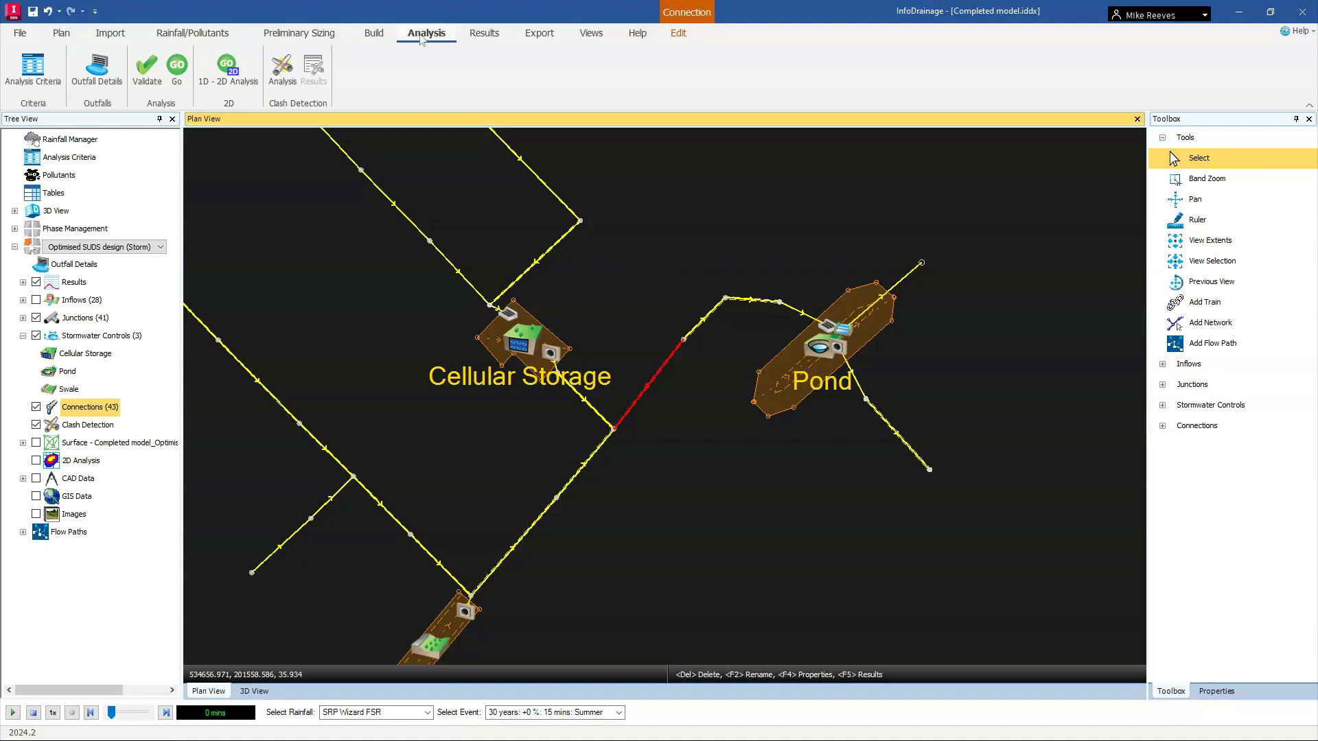
left_click(176, 67)
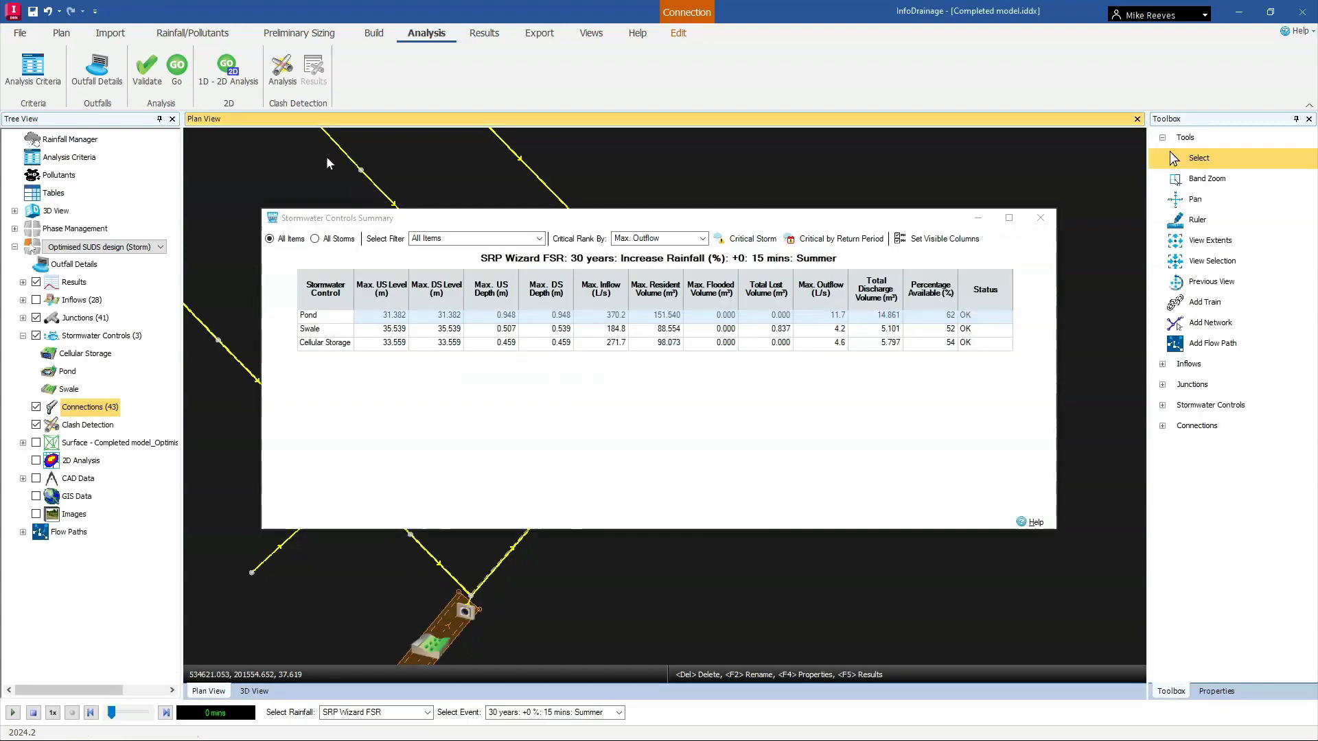
Look over the Stormwater Controls Summary produced by the analysis and close it.
left_click(649, 219)
left_click_drag(648, 219, 663, 235)
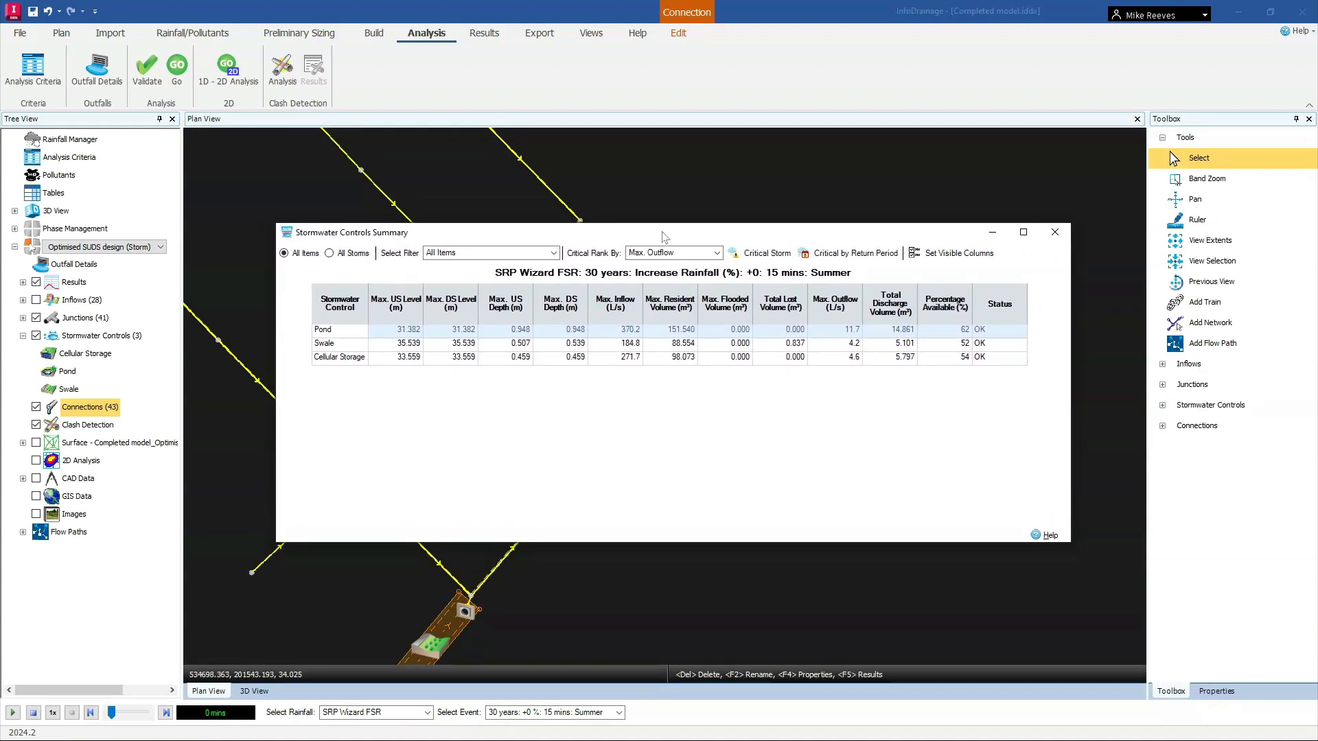
left_click_drag(665, 237, 663, 246)
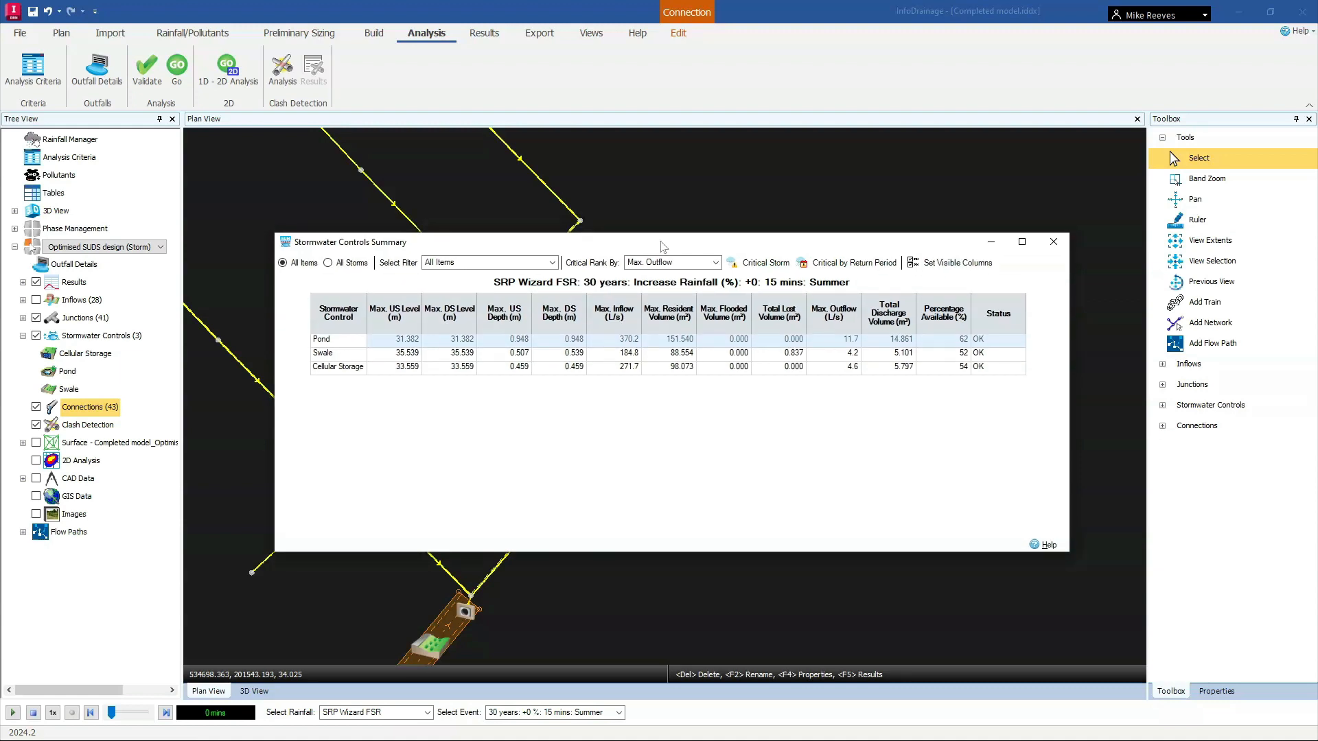
left_click_drag(663, 246, 625, 198)
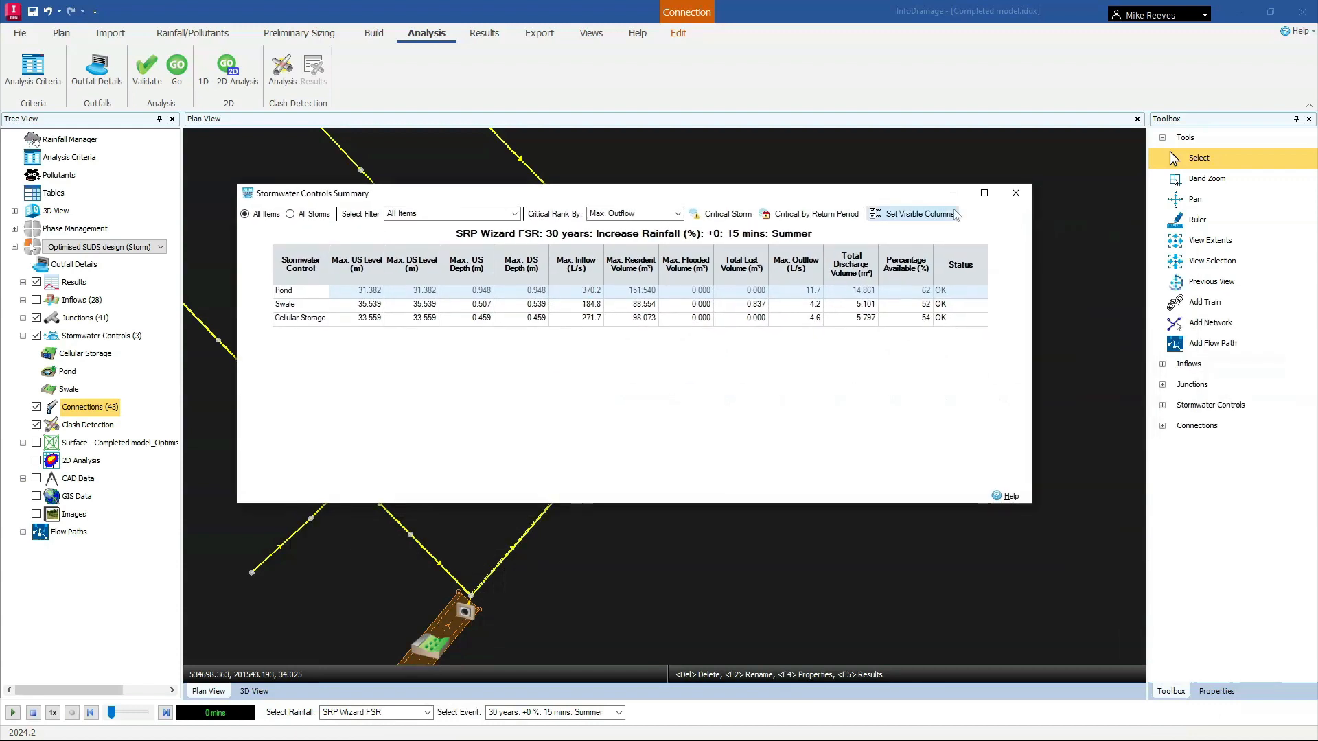
left_click(1016, 193)
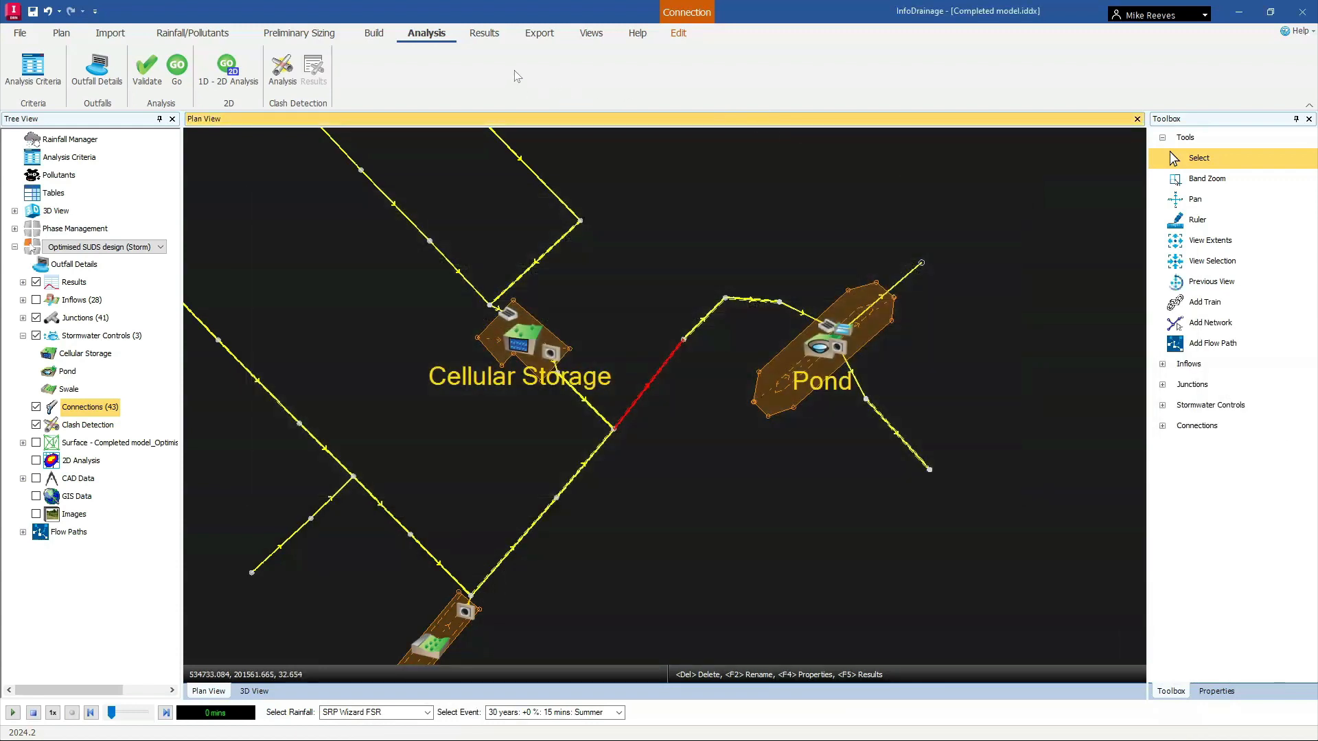
Reopen the stormwater controls summary and check the percentage available for the pond, swale and cellular storage.
left_click(484, 34)
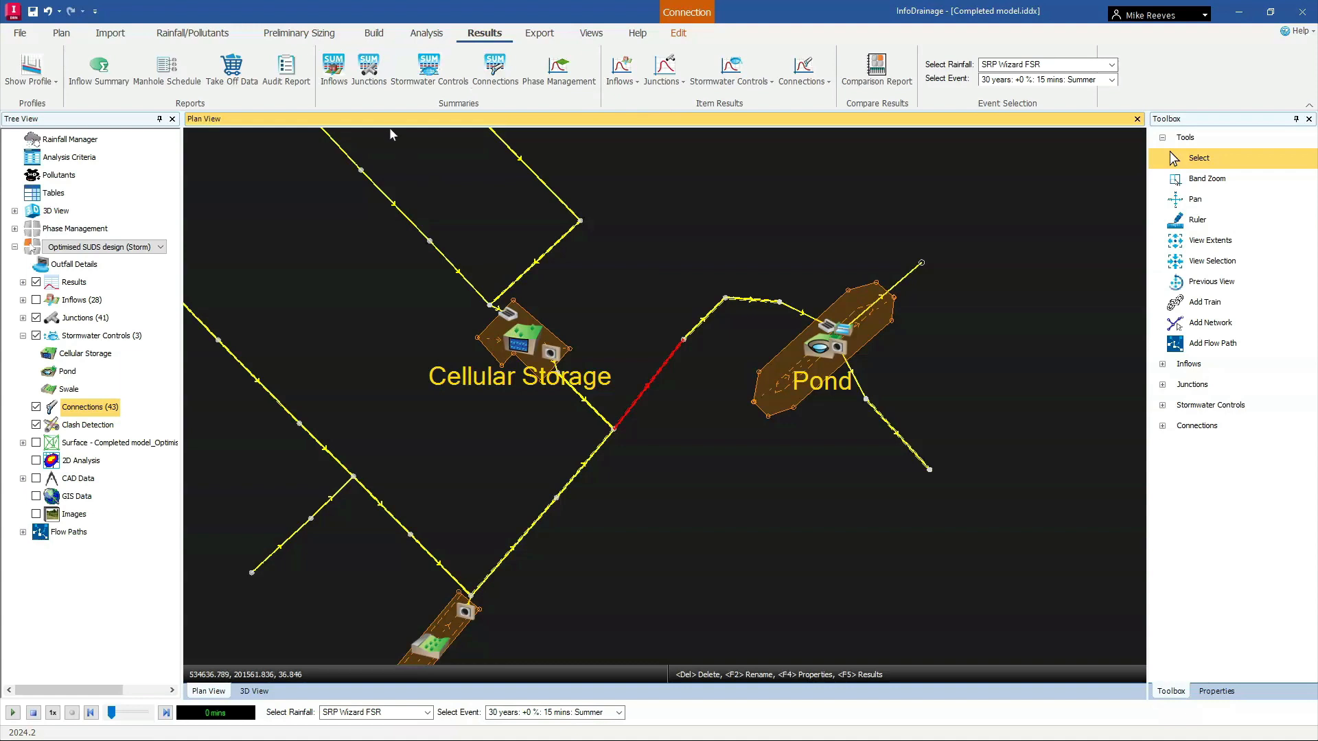
left_click(429, 67)
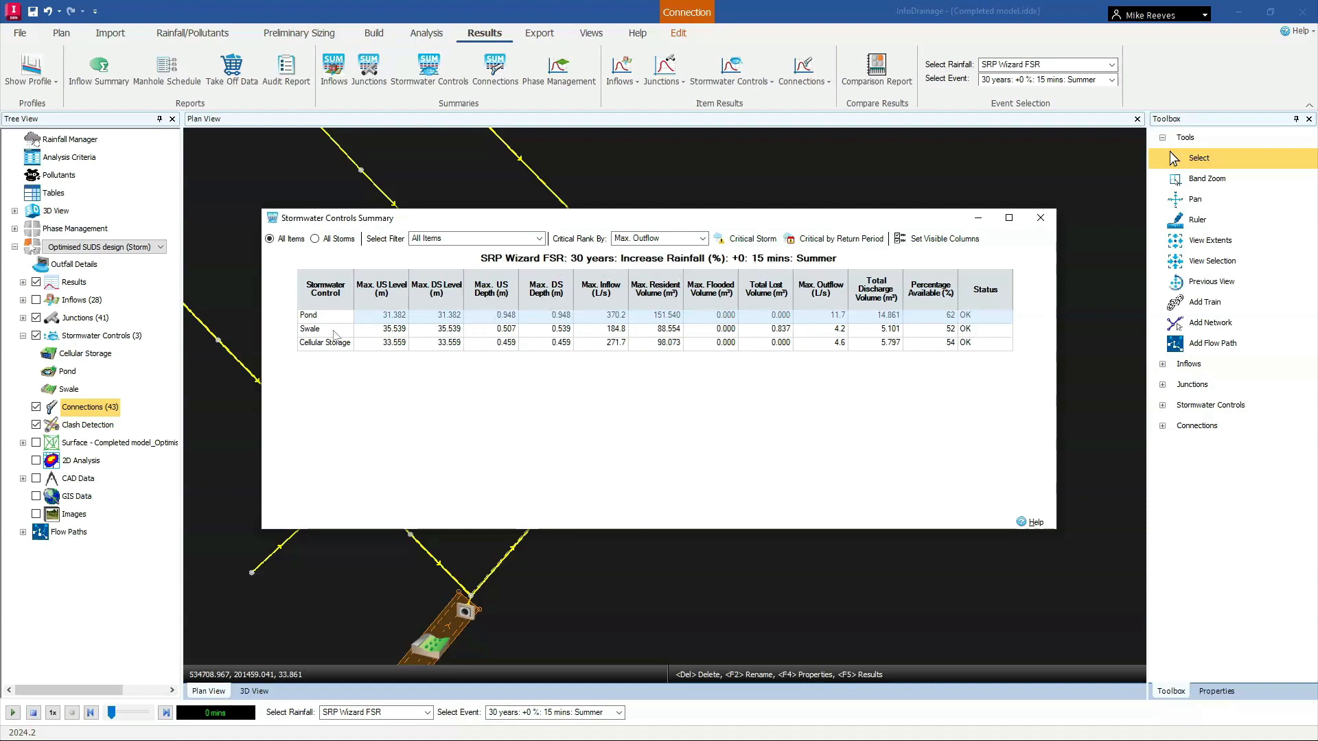
left_click(932, 316)
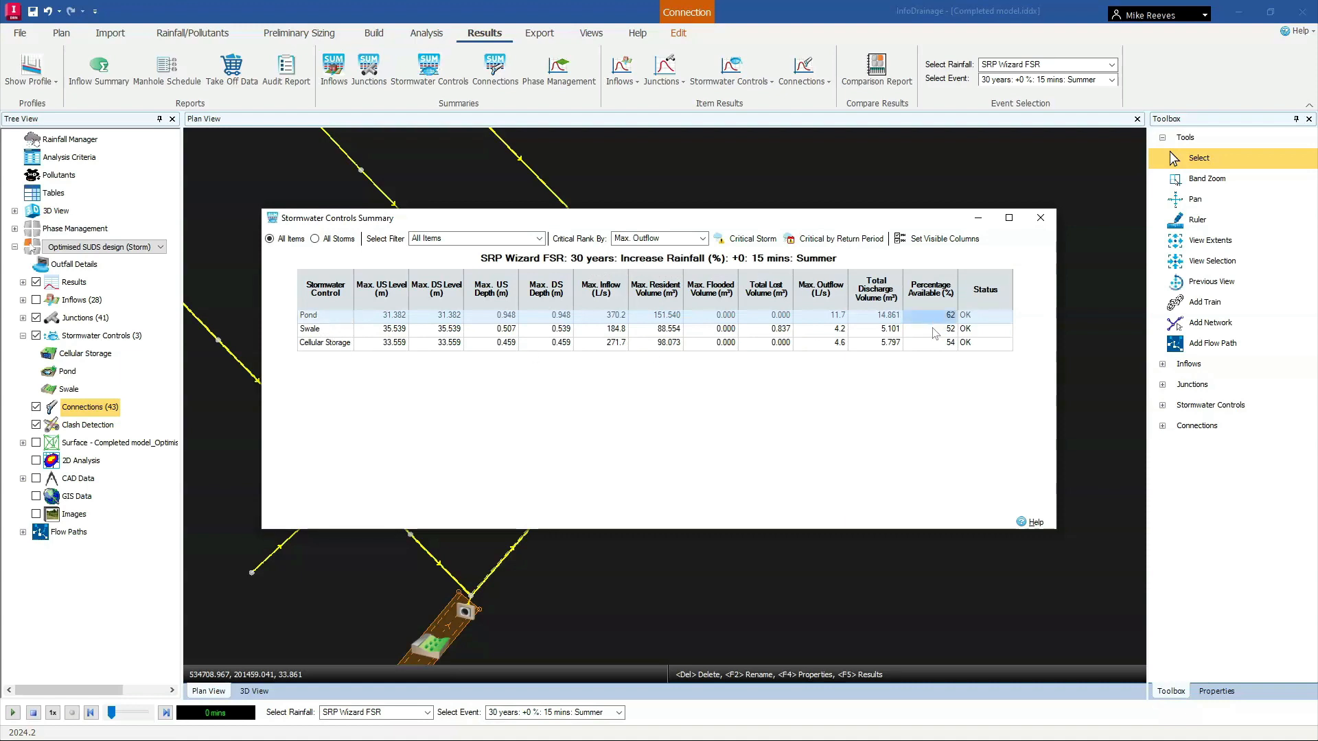
left_click(935, 331)
left_click(934, 345)
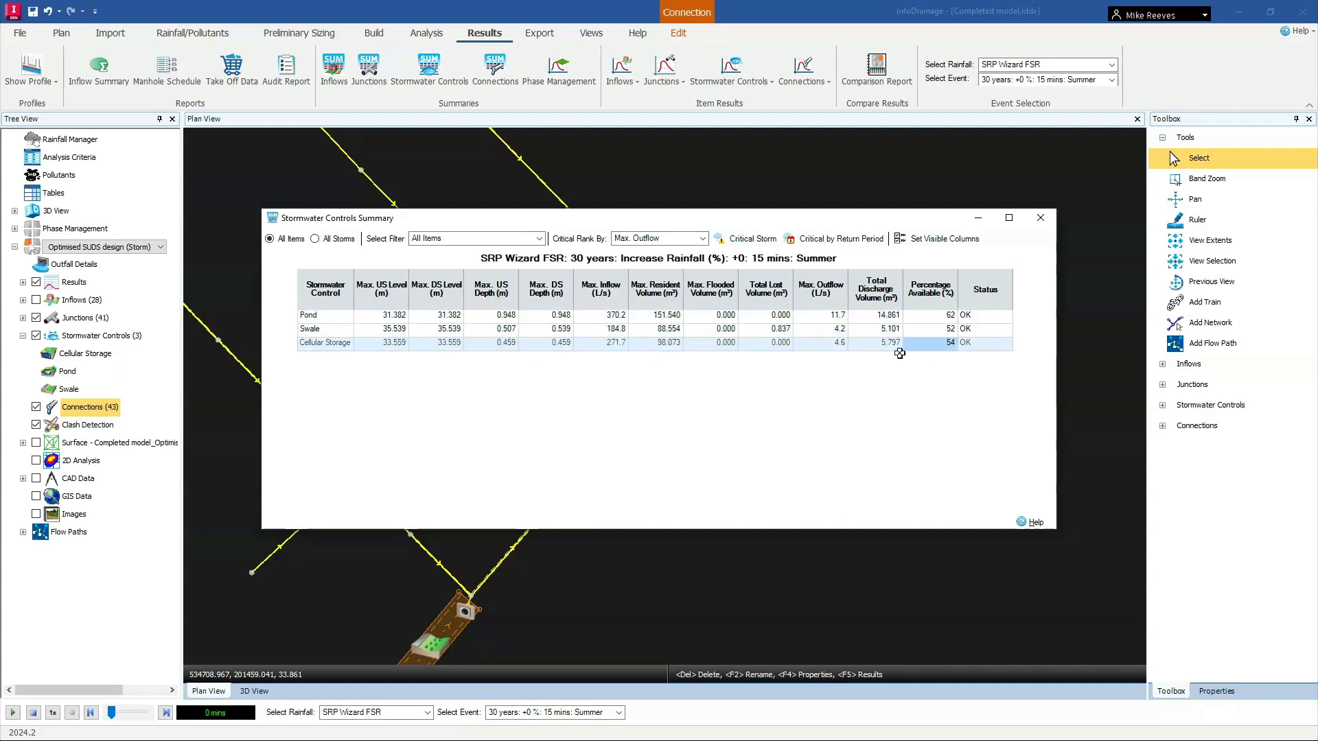
Show the summary for the 30 years +0 %: 240 mins: Summer event, and review the critical storm per item through to its status.
left_click(618, 713)
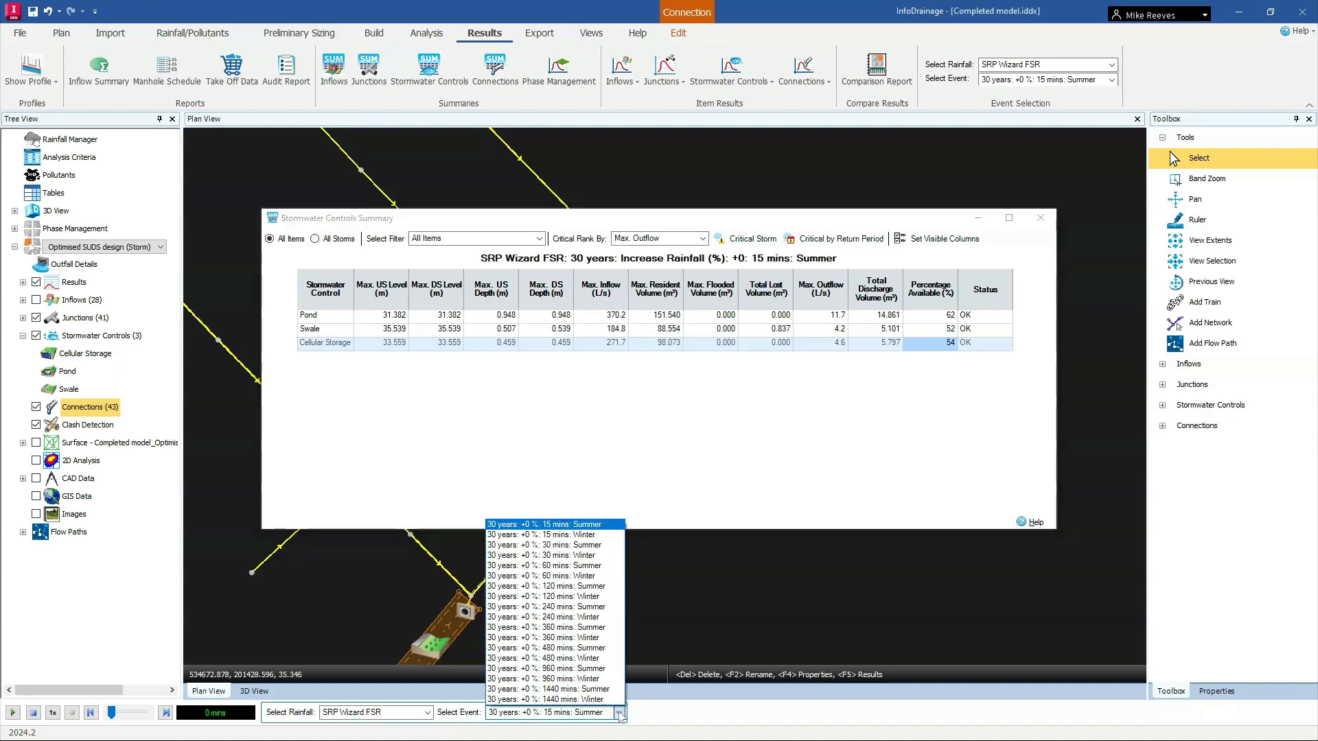
left_click(557, 608)
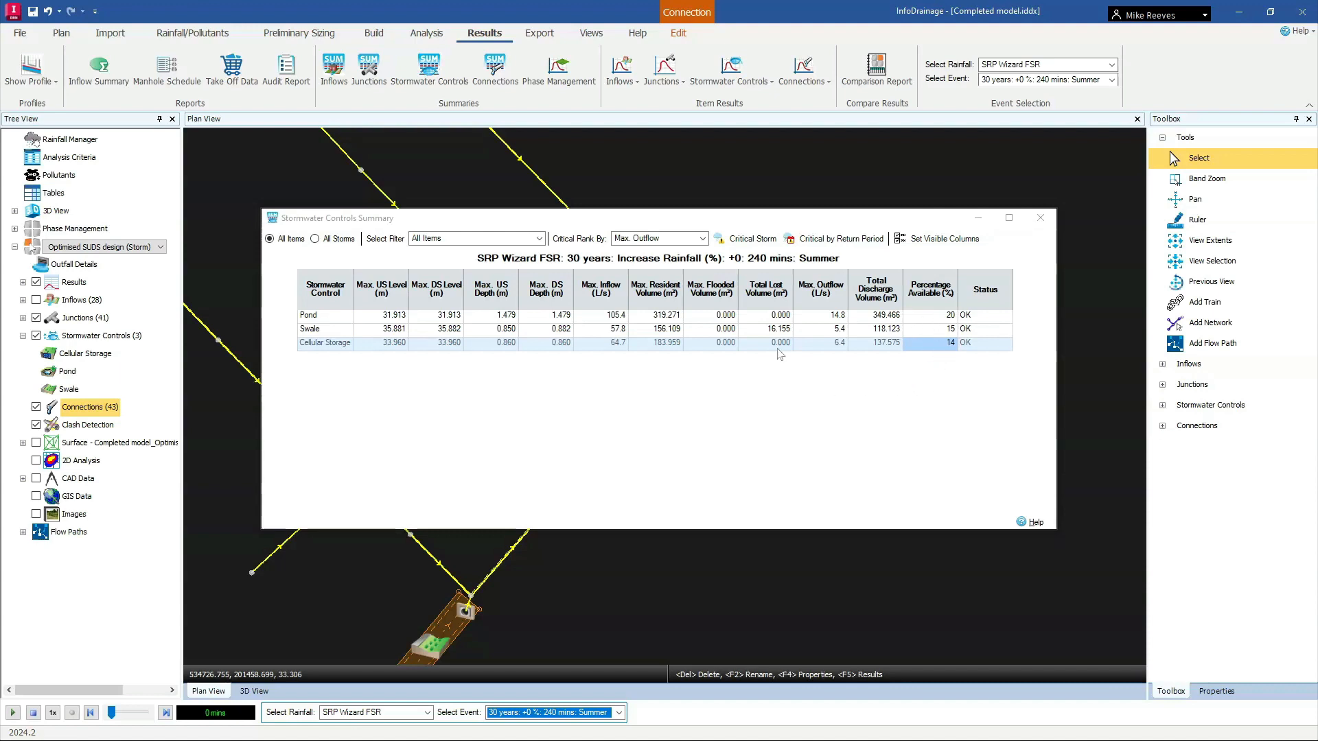
left_click(752, 241)
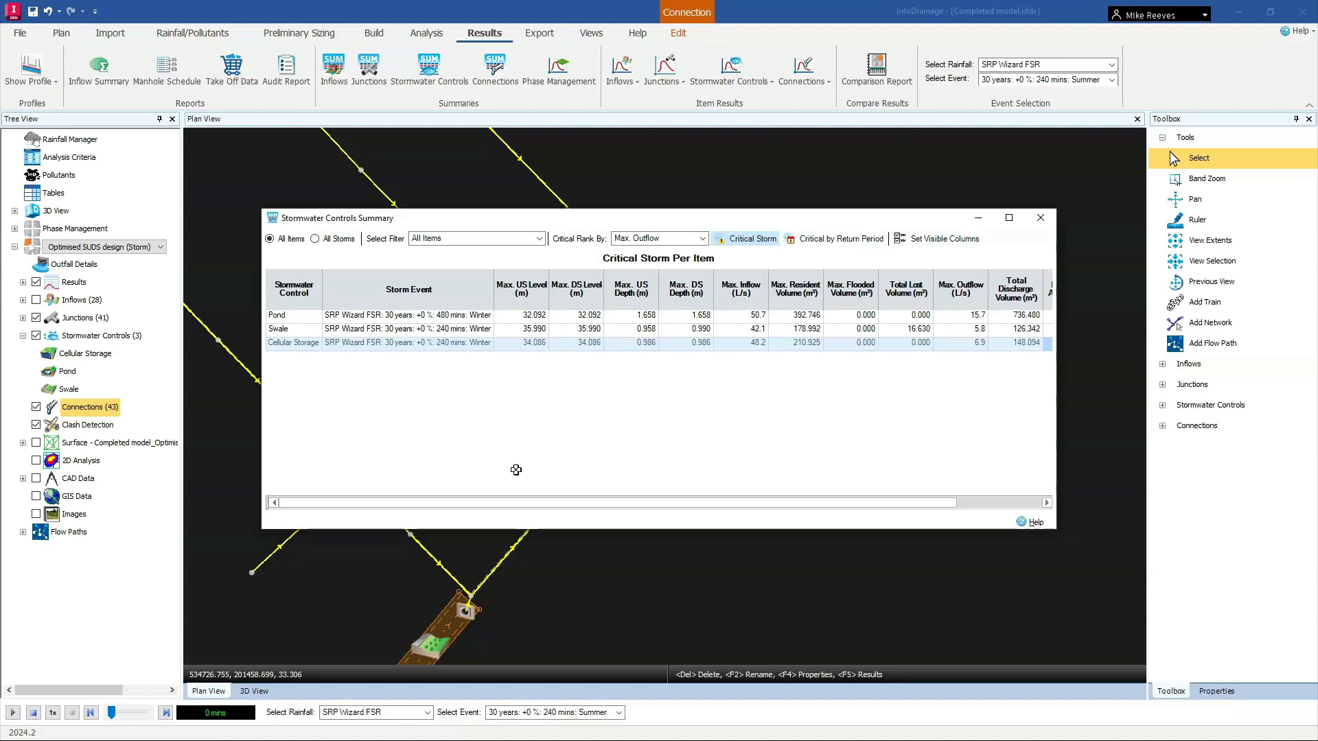
left_click_drag(582, 507, 683, 511)
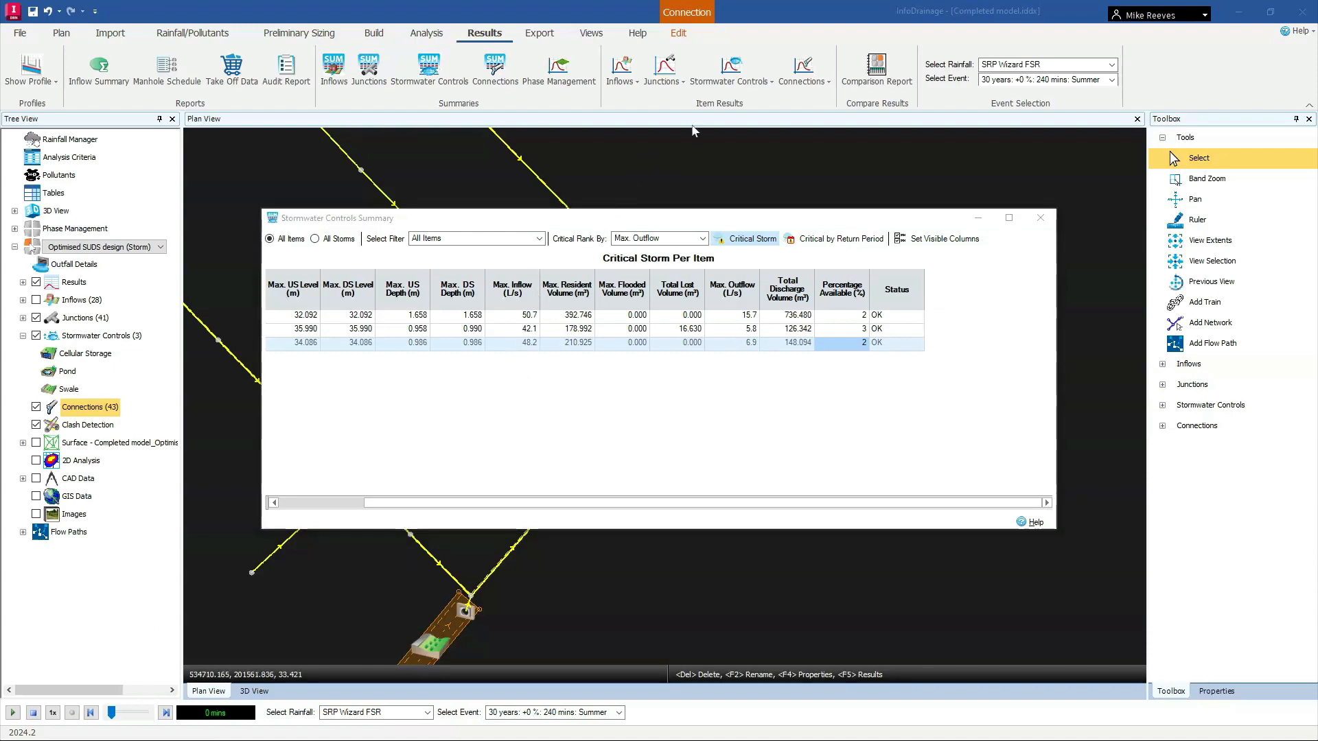
Examine the pond's flow, volume and depth result graphs and its list of storm events, and close the results and summary windows.
left_click(740, 87)
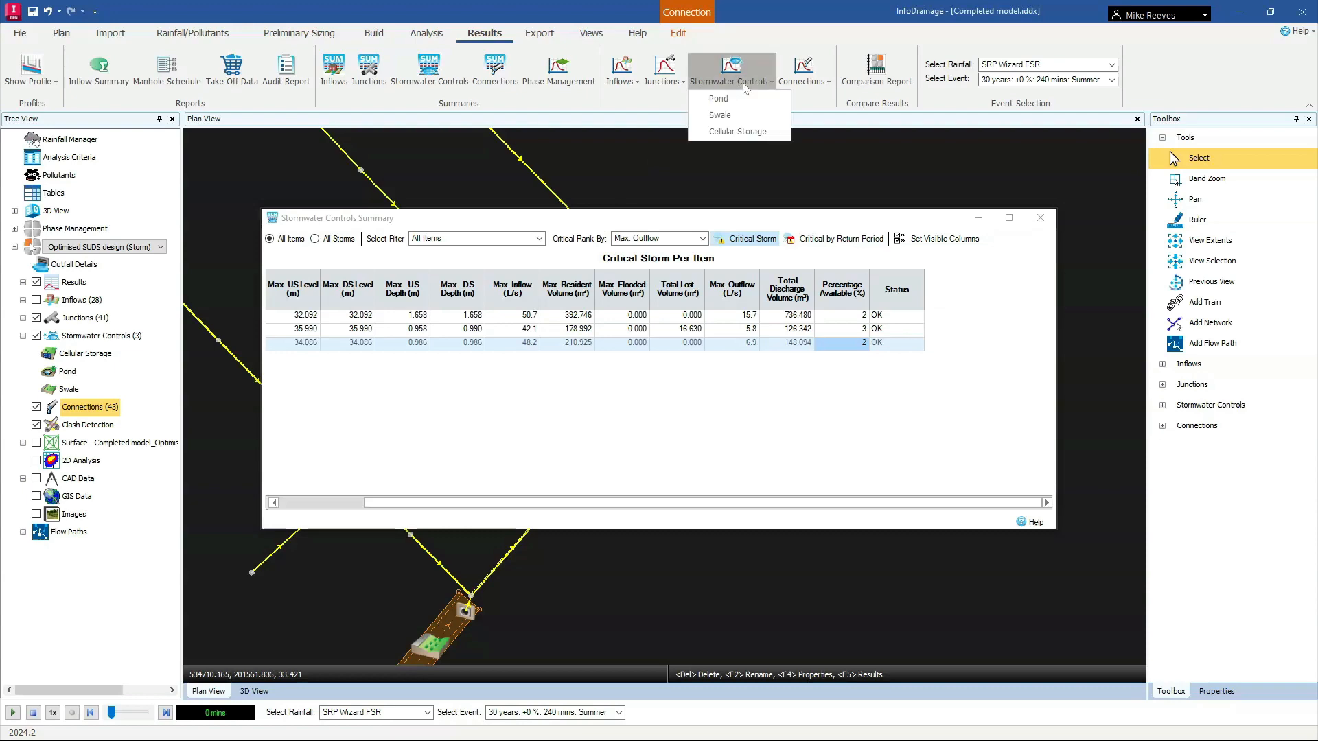
left_click(718, 98)
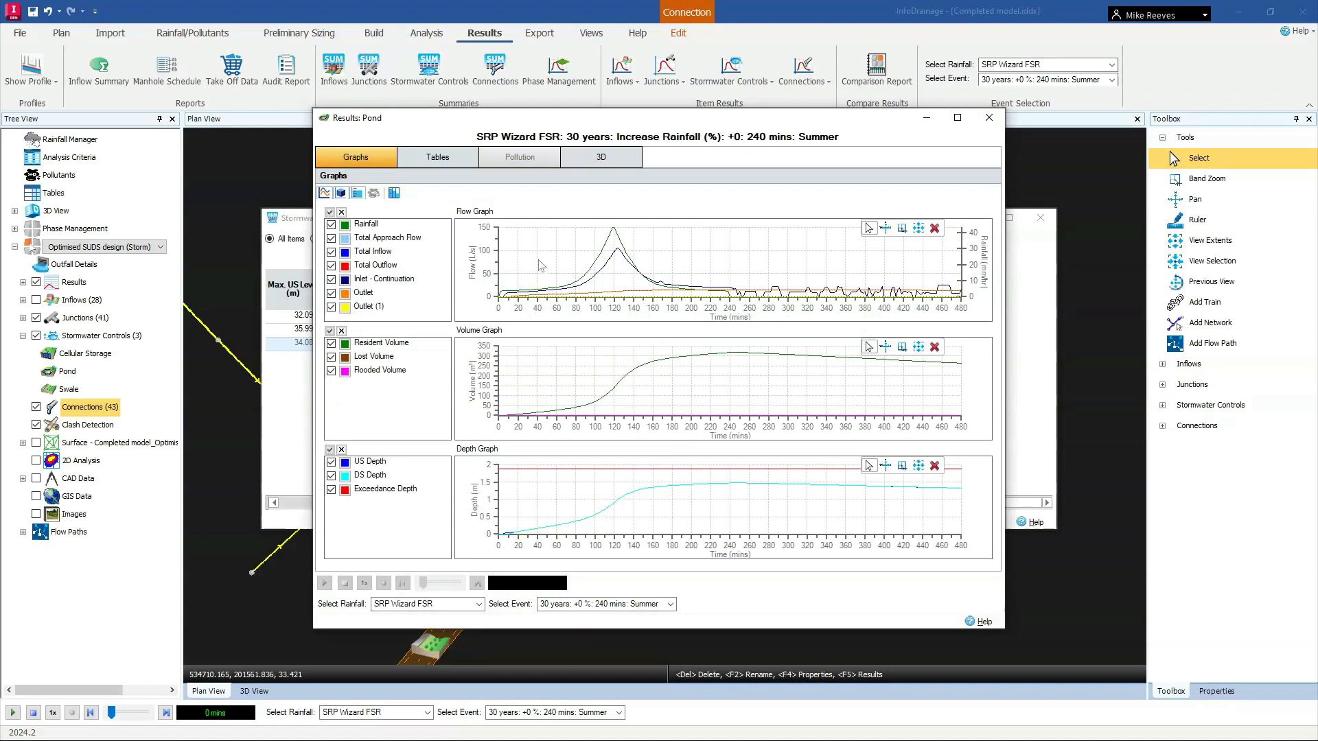
left_click(671, 607)
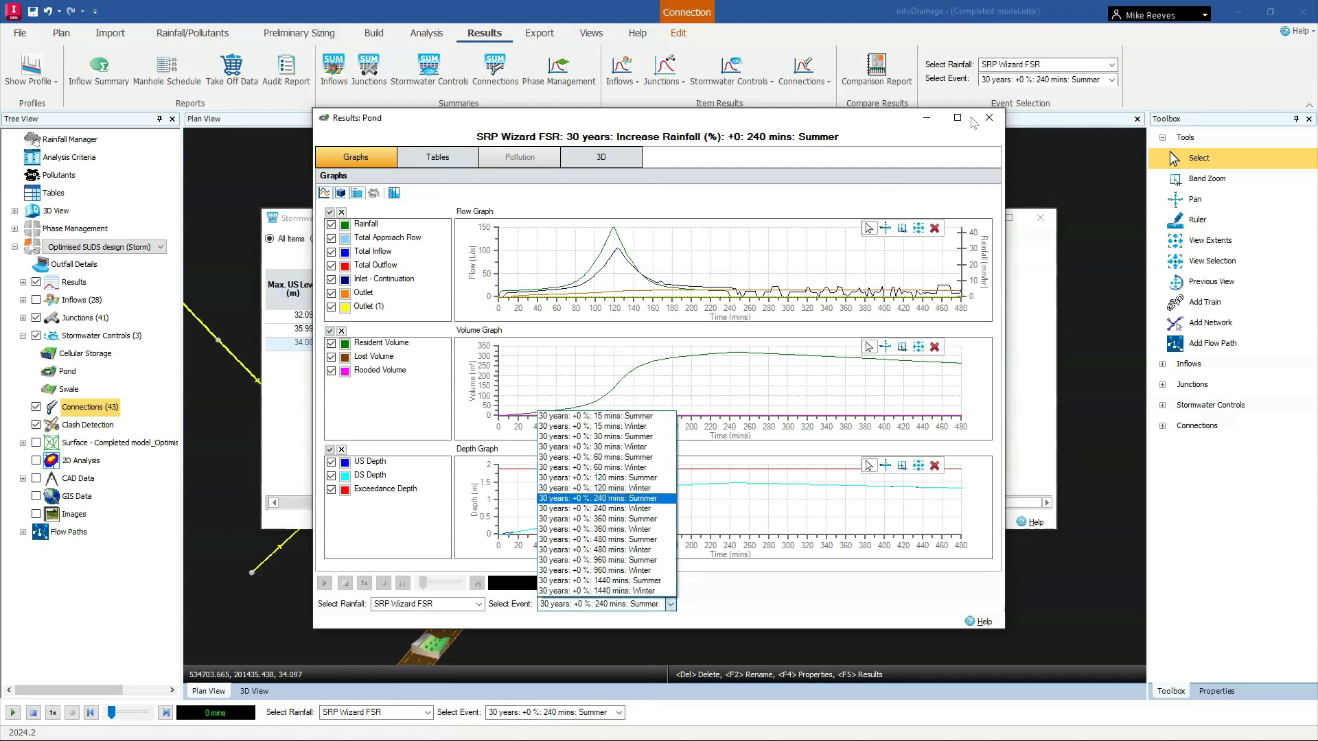
left_click(989, 119)
left_click(989, 119)
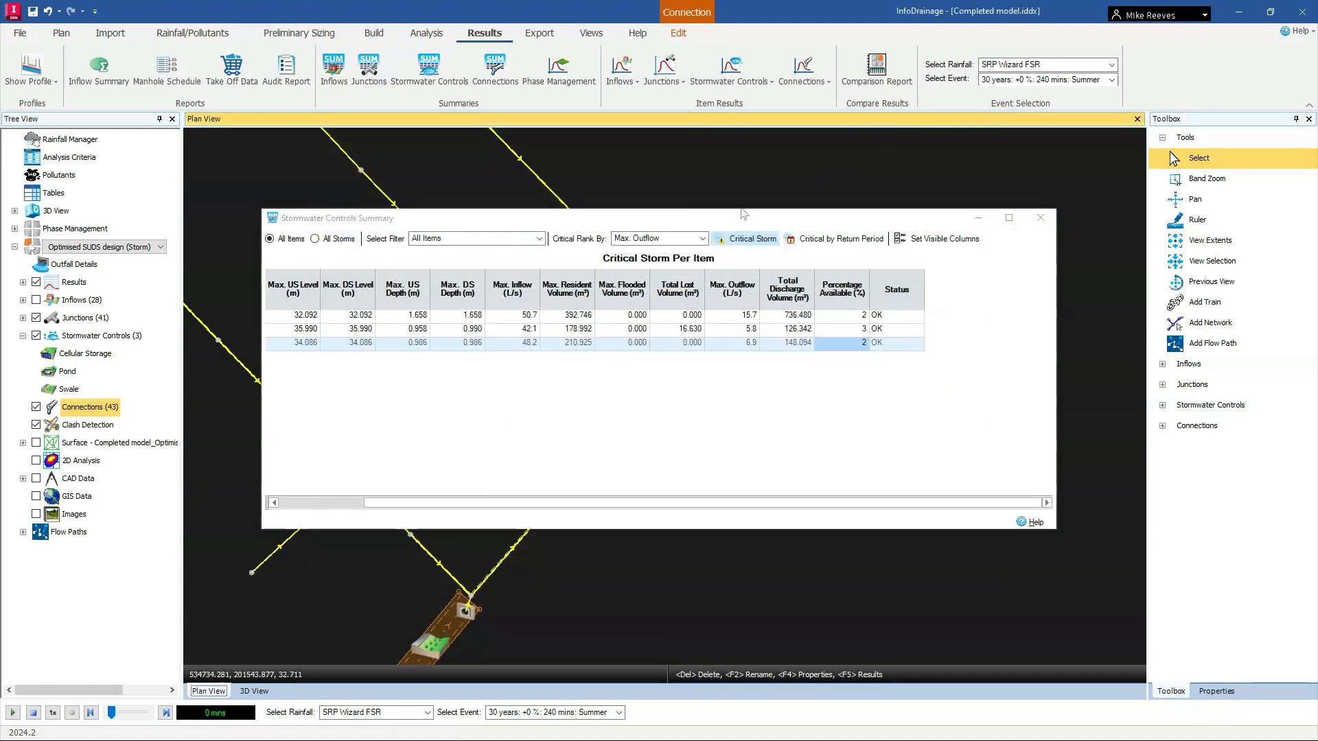
left_click(1038, 225)
left_click(1039, 225)
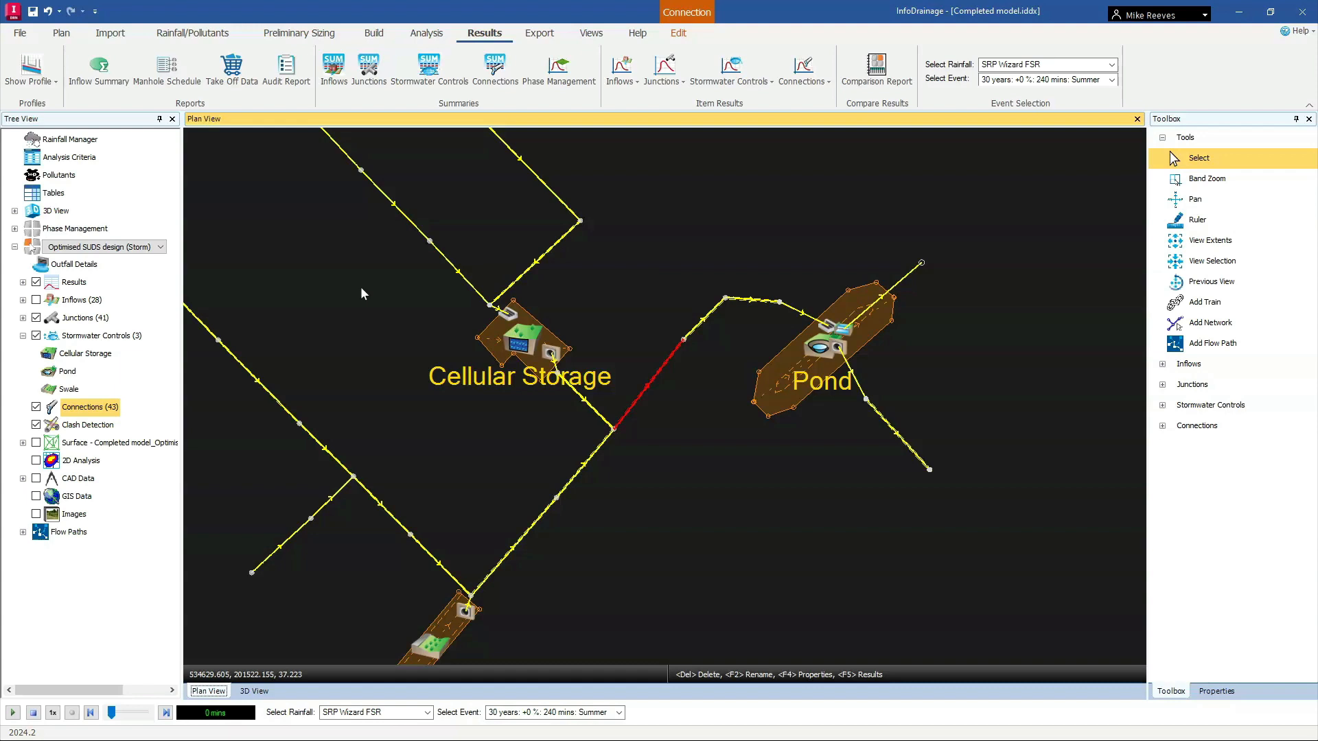
scroll(338, 285, "down", 4)
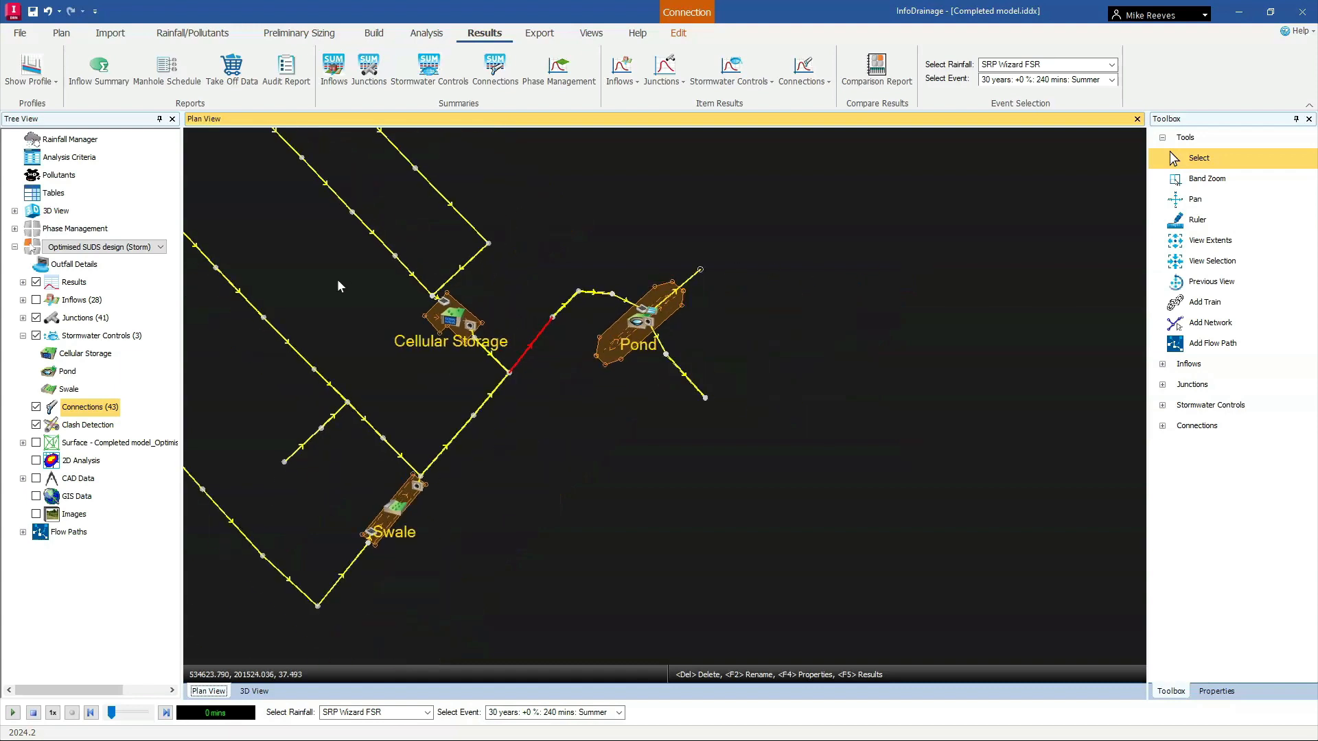
middle_click_drag(338, 285, 579, 302)
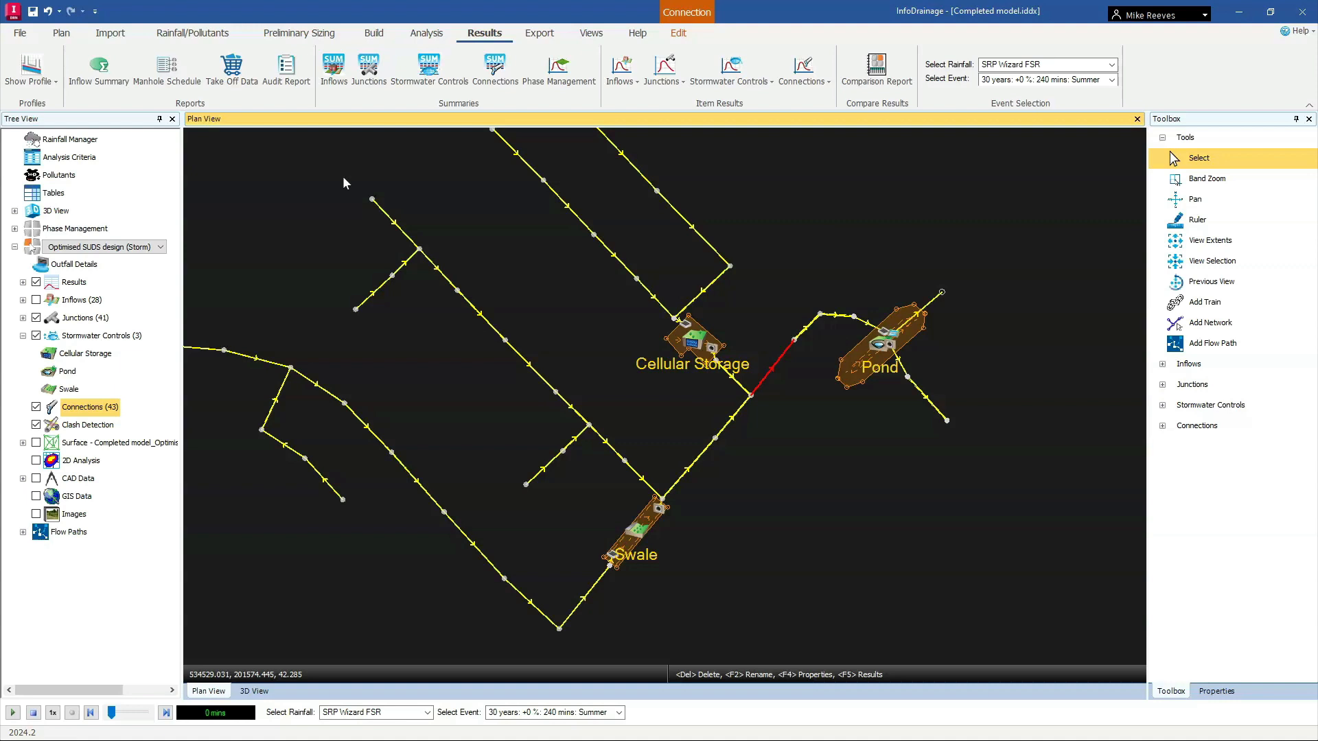
left_click(113, 36)
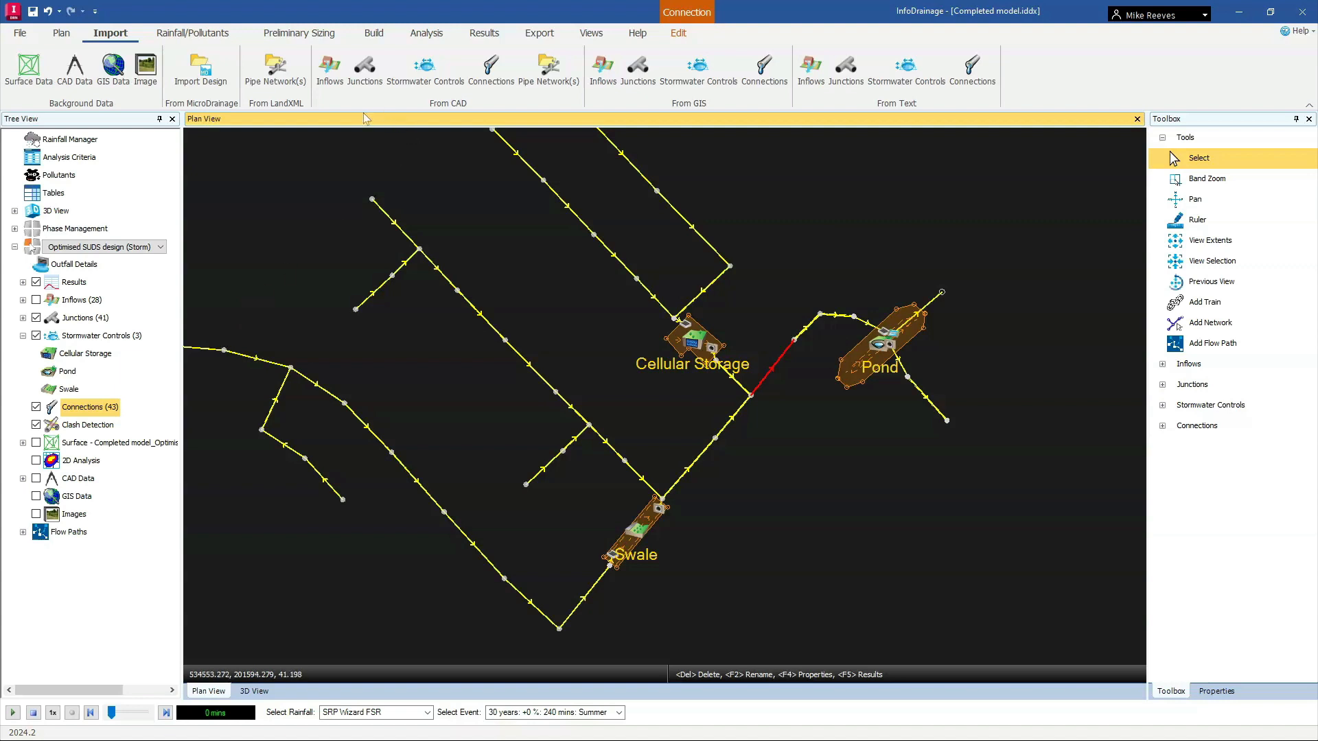
left_click(32, 713)
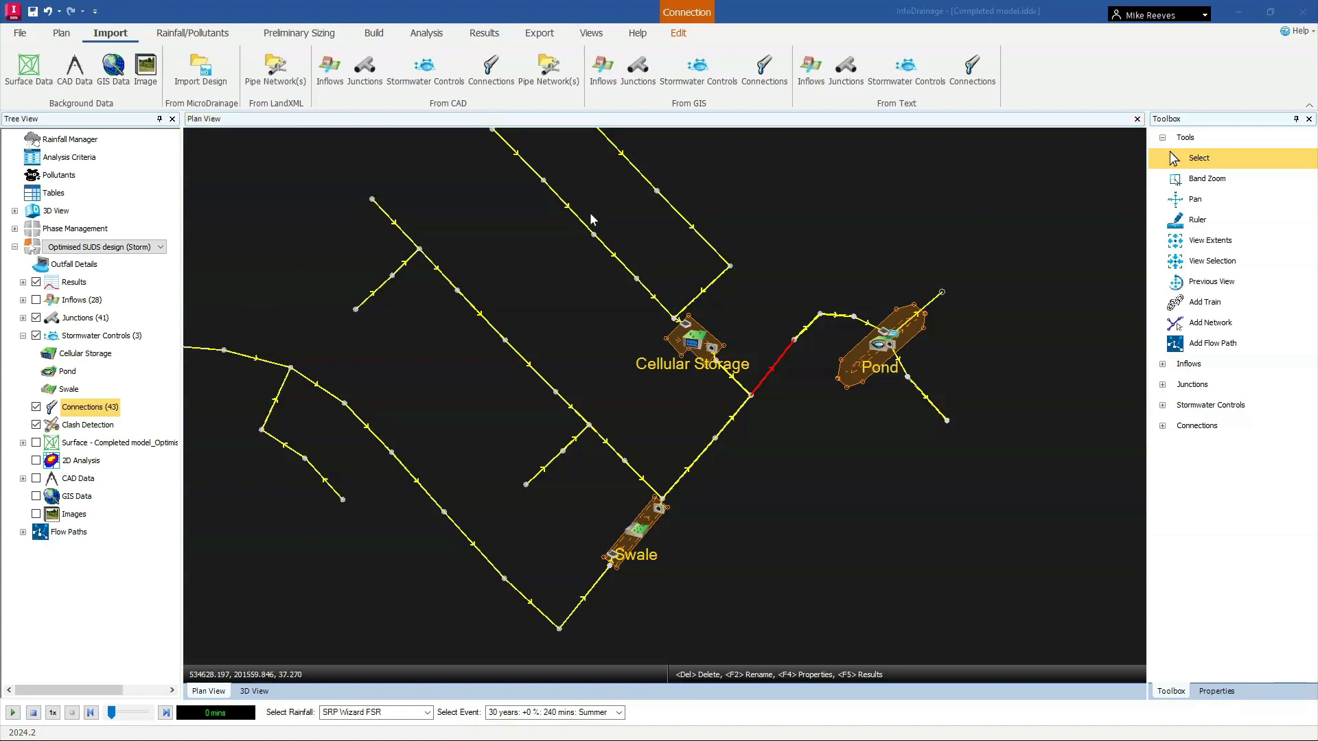
Try importing inflows from the subcatchment boundaries shapefile with the Catchment Area template as far as property mapping, and cancel the import.
left_click(603, 79)
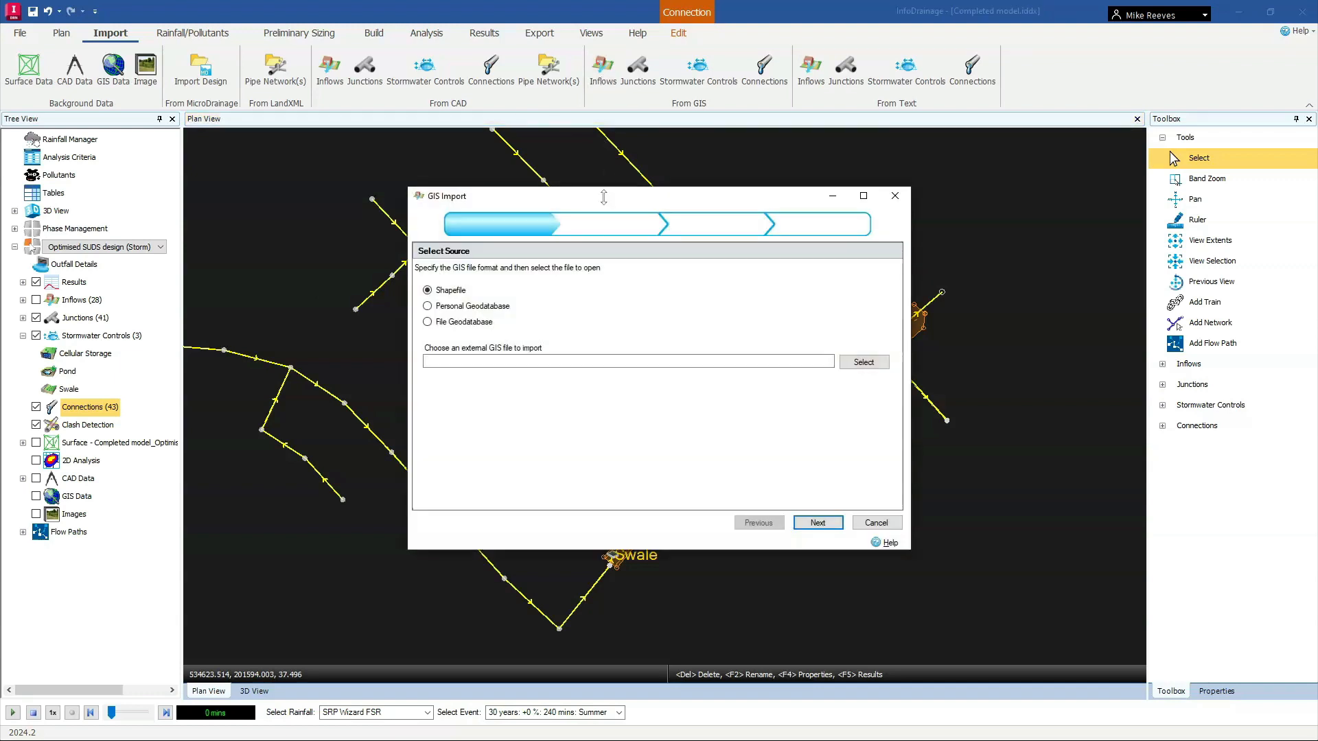
left_click(863, 364)
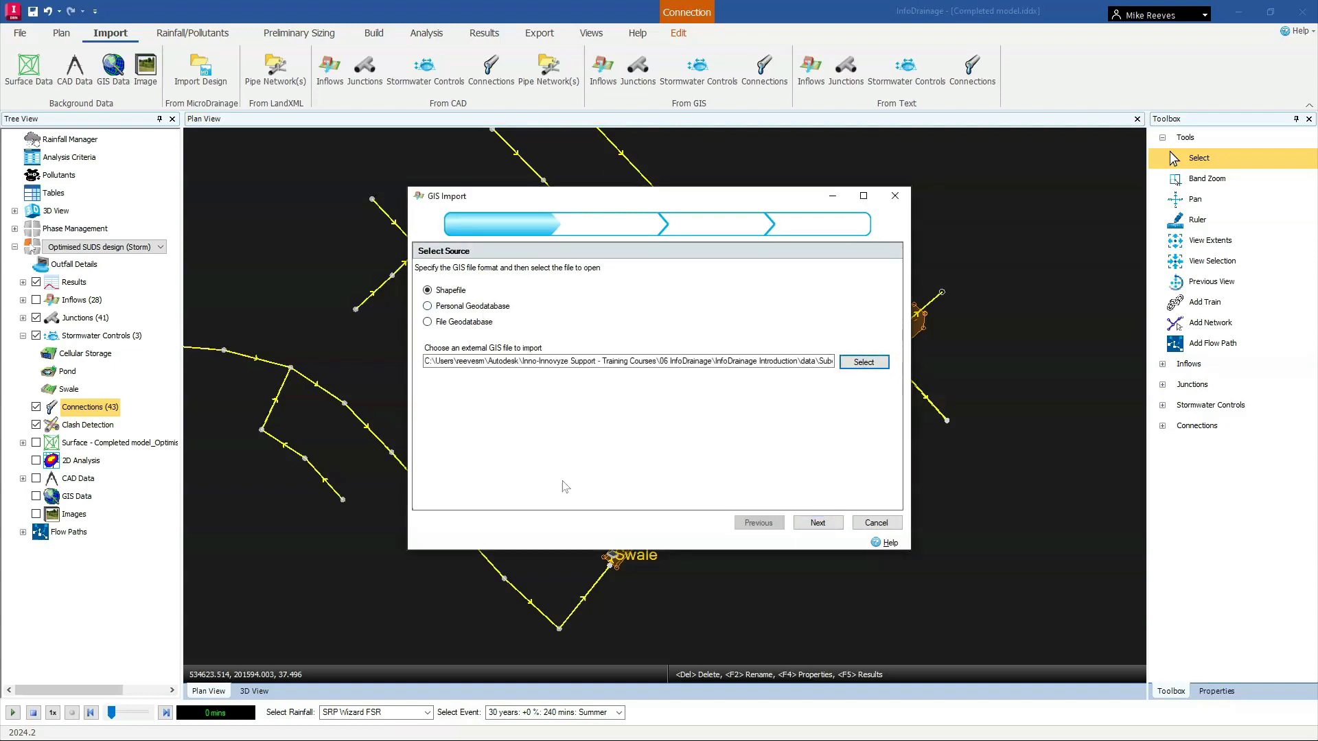
left_click(816, 523)
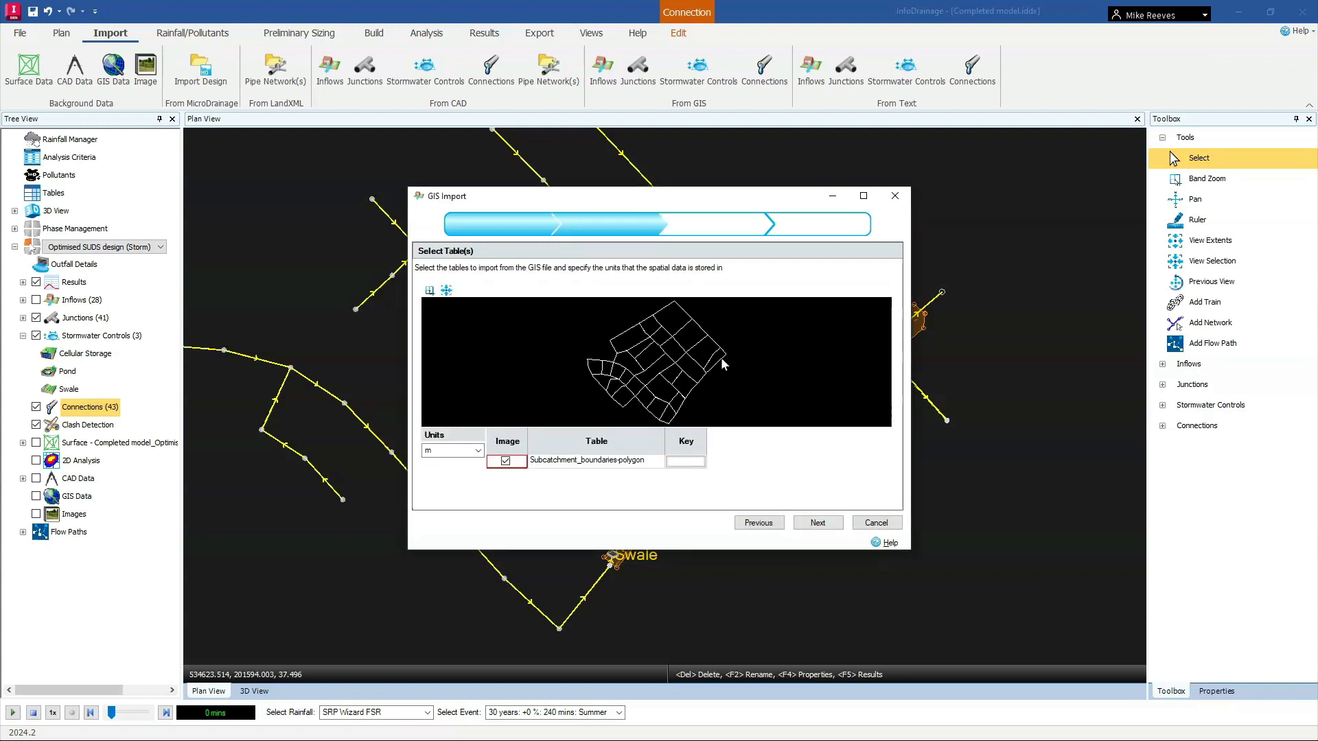
left_click(818, 523)
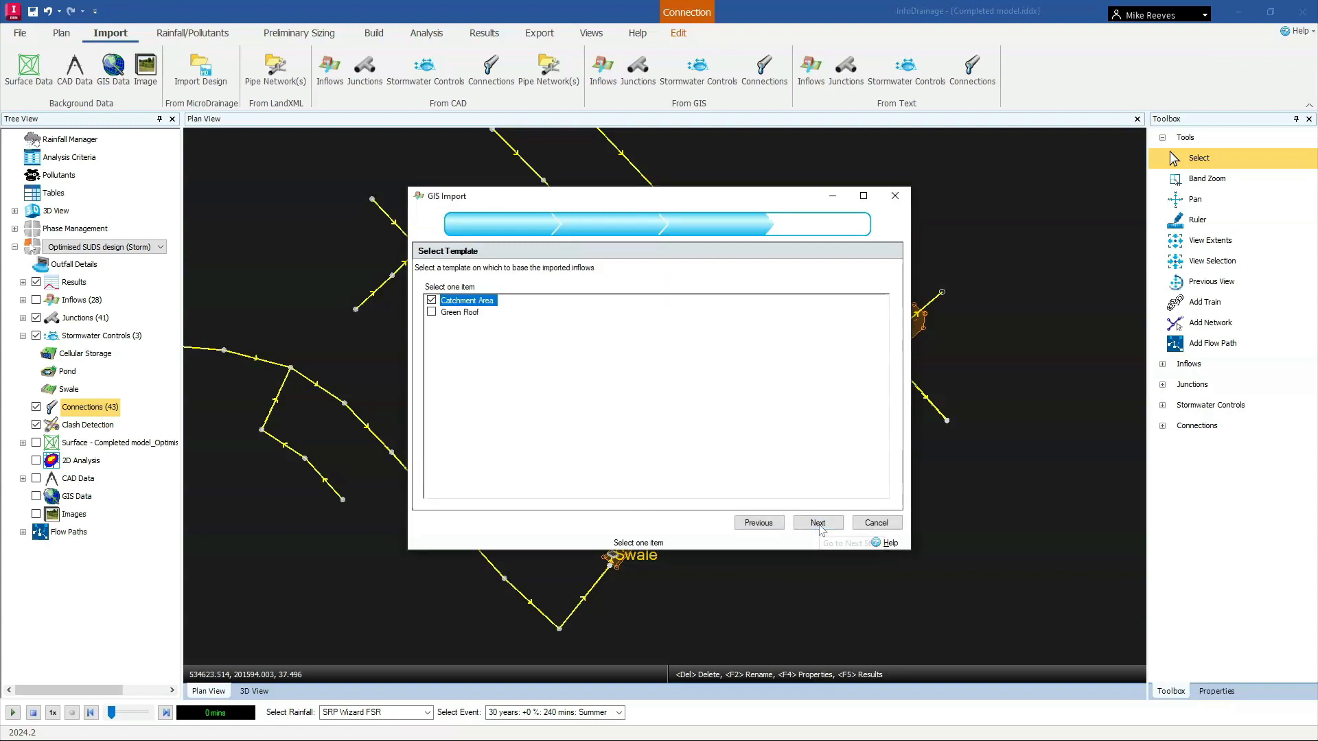
left_click(818, 523)
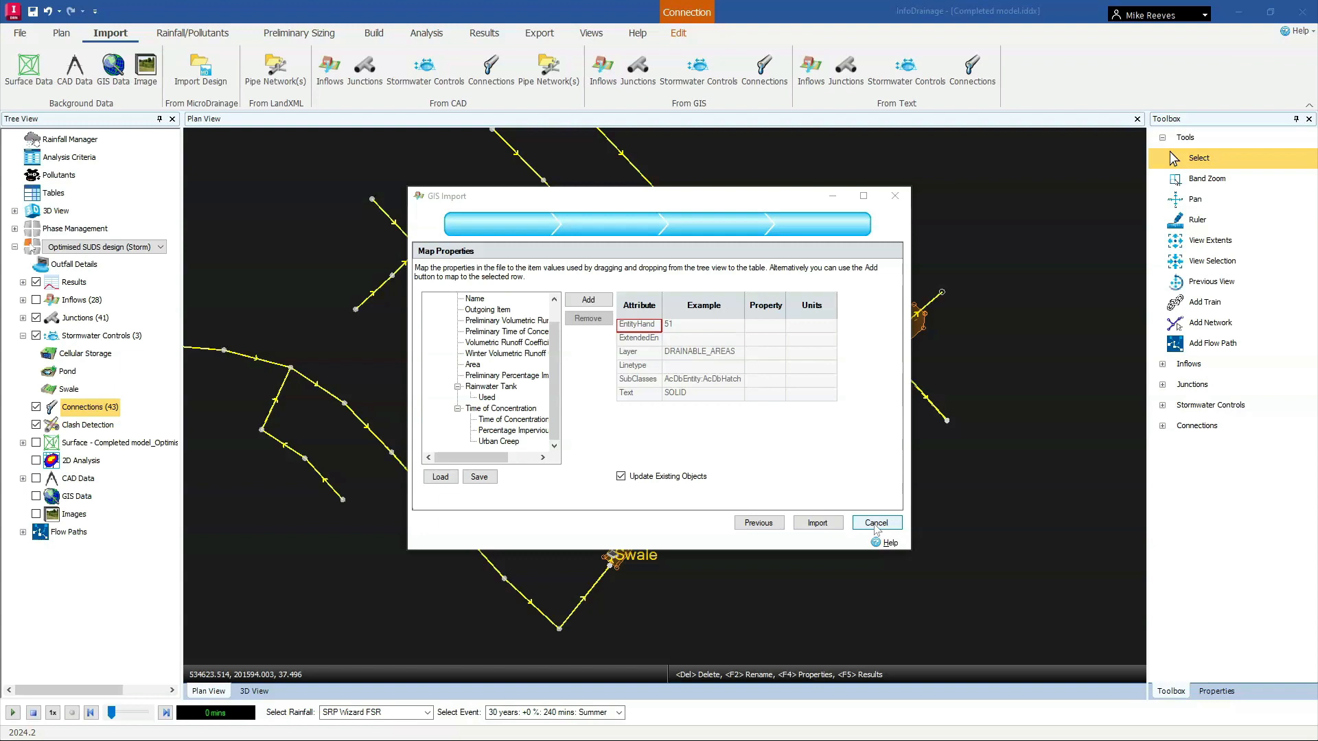
left_click(876, 522)
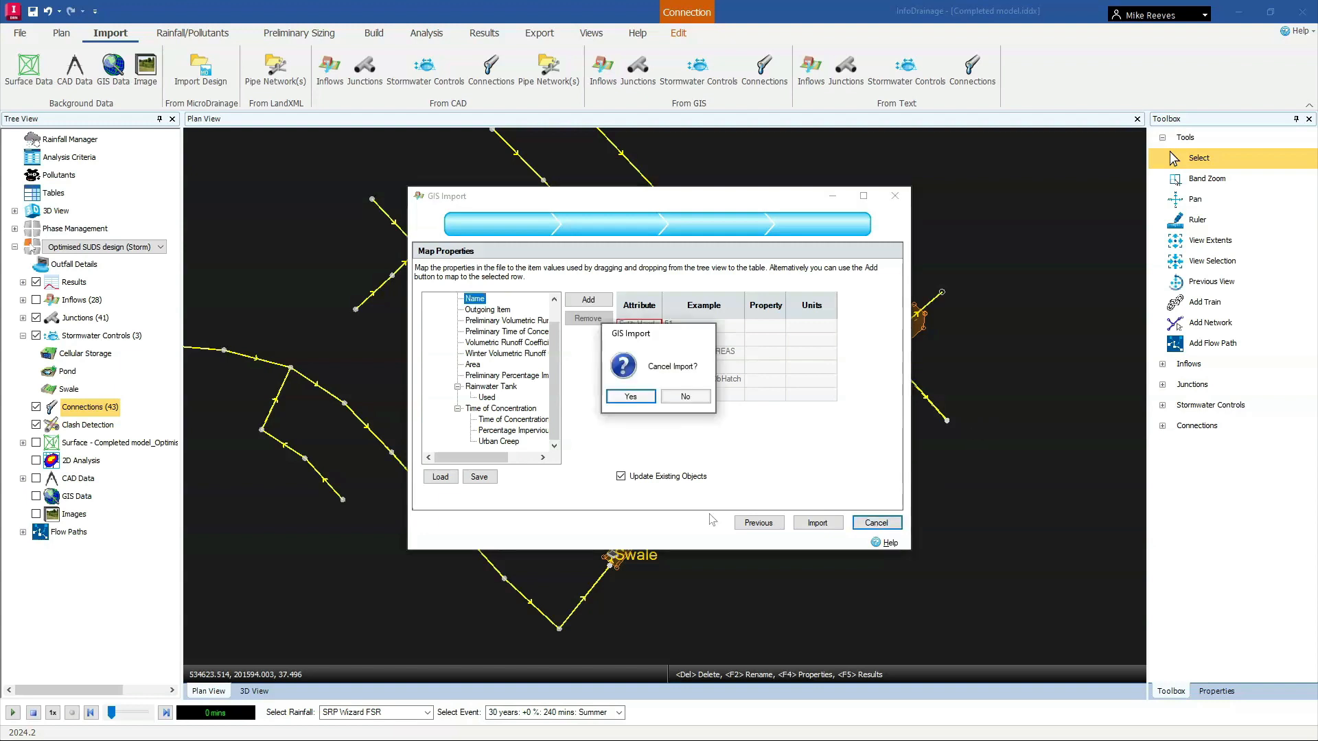
left_click(679, 404)
left_click(876, 522)
left_click(630, 397)
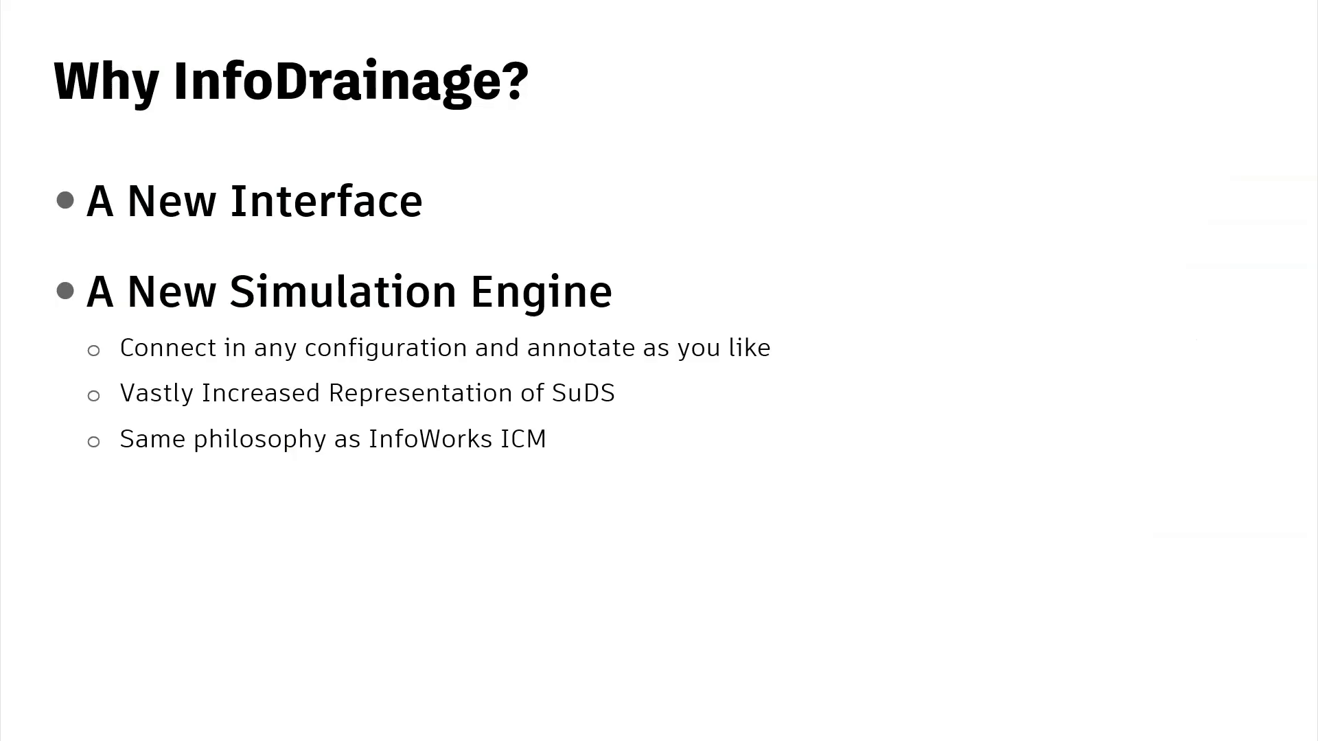
left_click(656, 388)
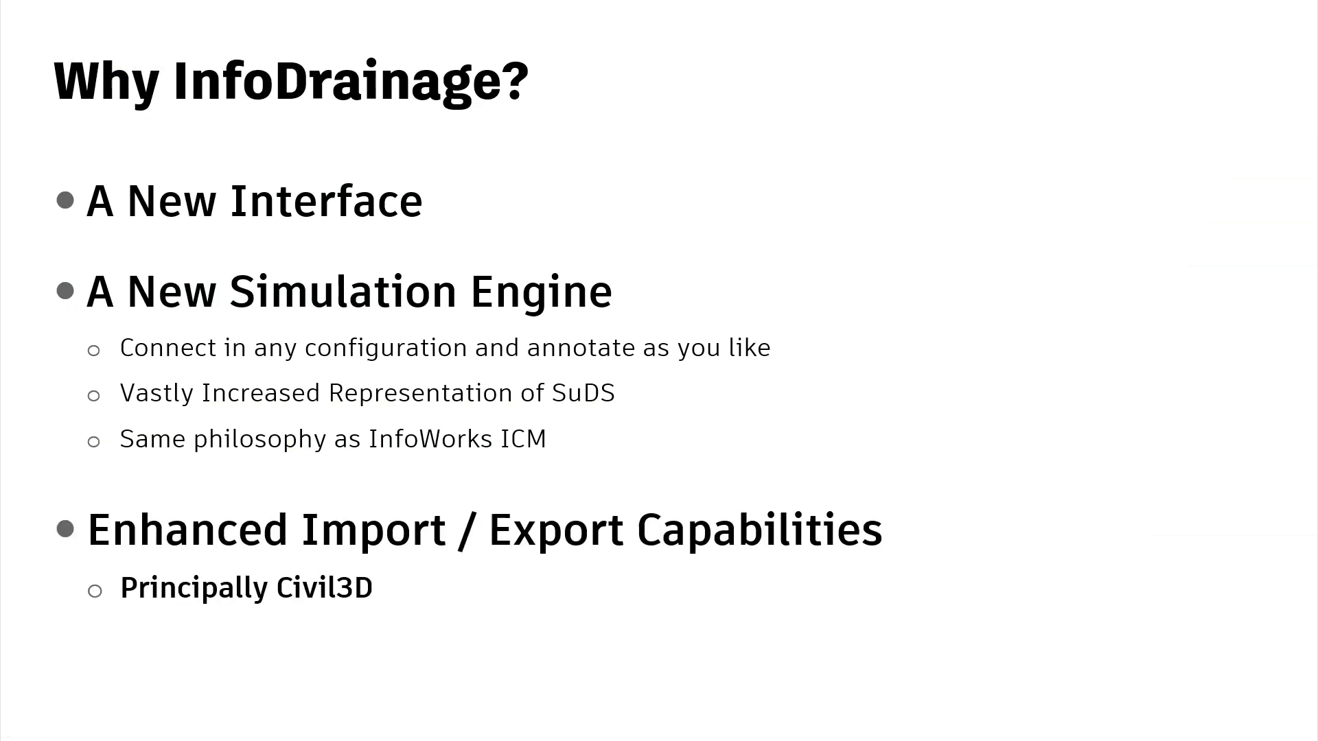
left_click(884, 382)
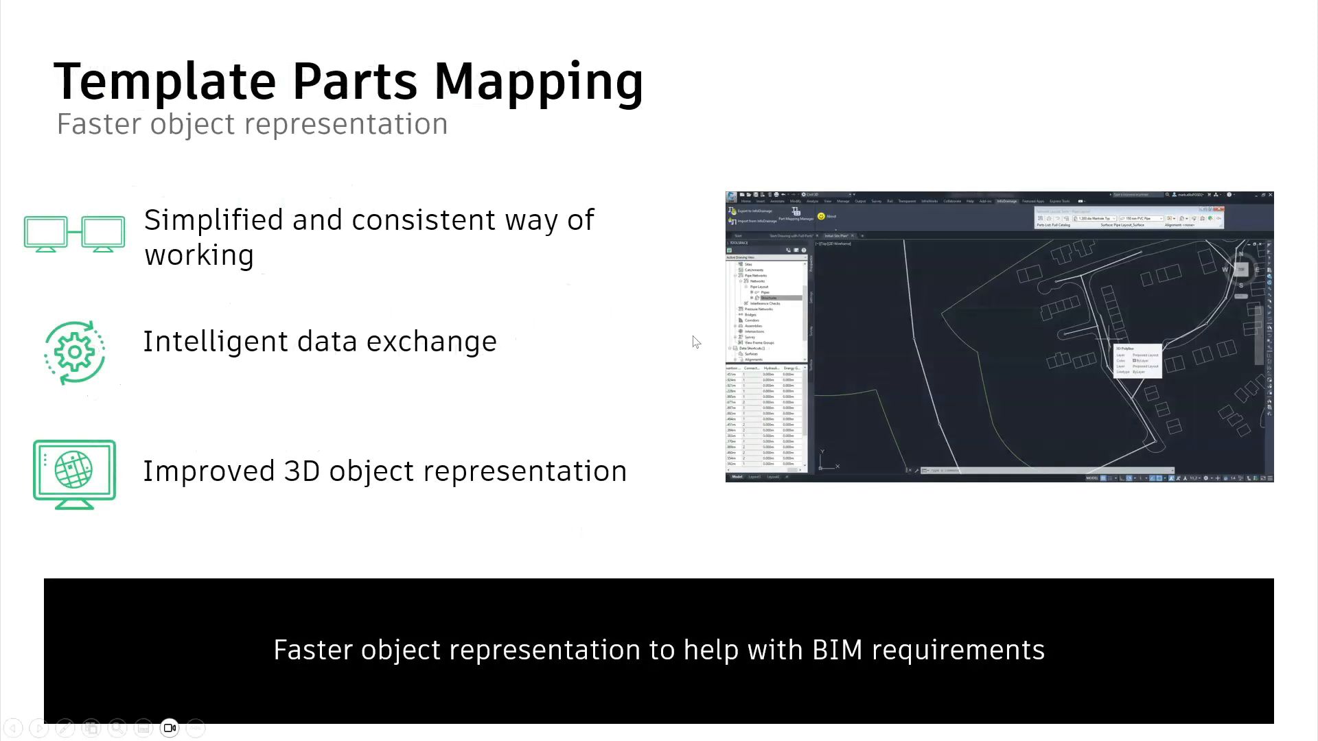
left_click(585, 348)
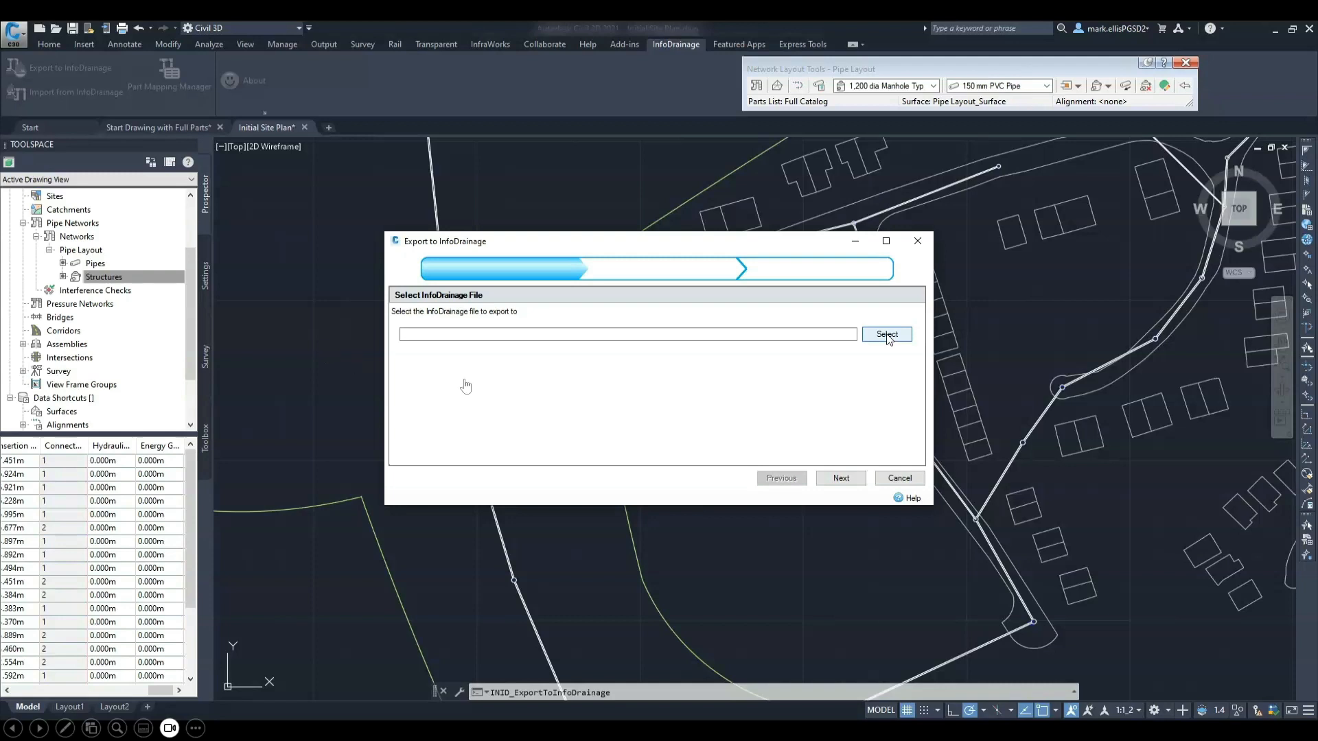
In Civil 3D, set the InfoDrainage export target to a new file named "new site design" in the SuDS Design 4 folder.
left_click(887, 335)
type("new")
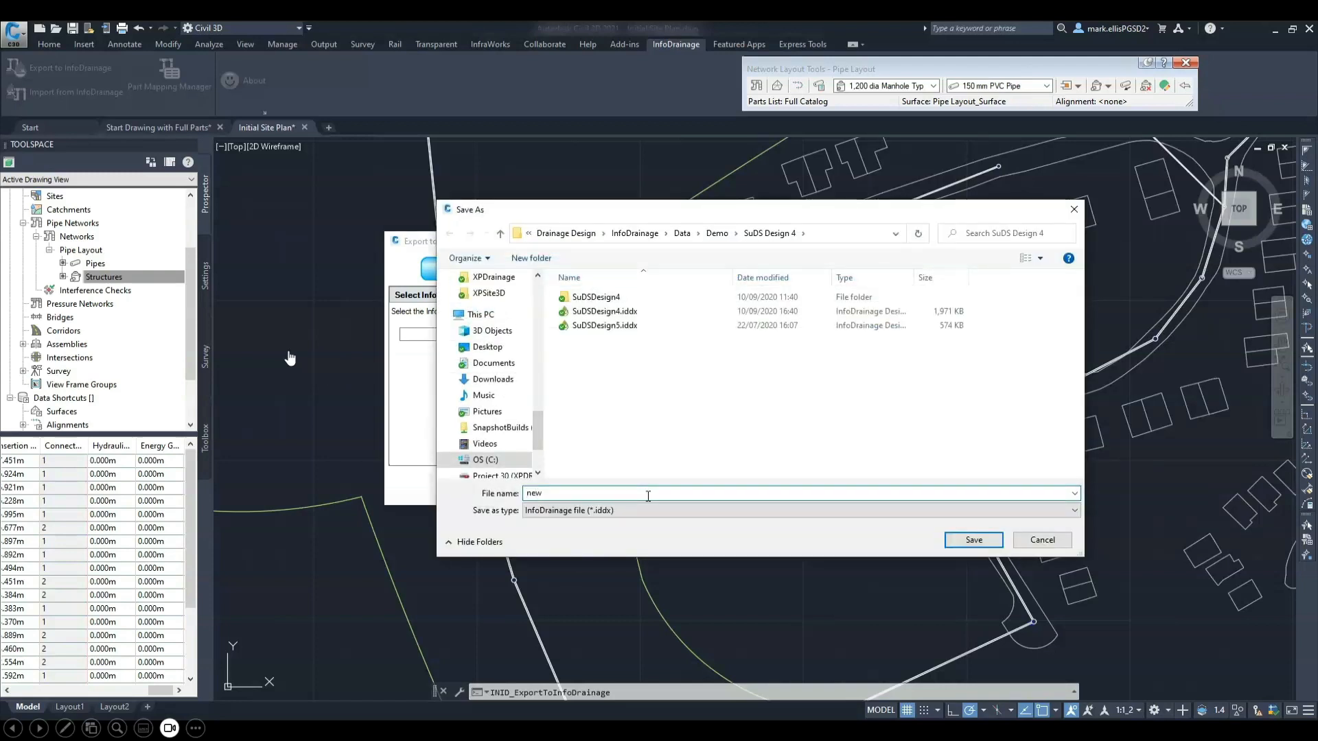
type(" site design")
left_click(974, 540)
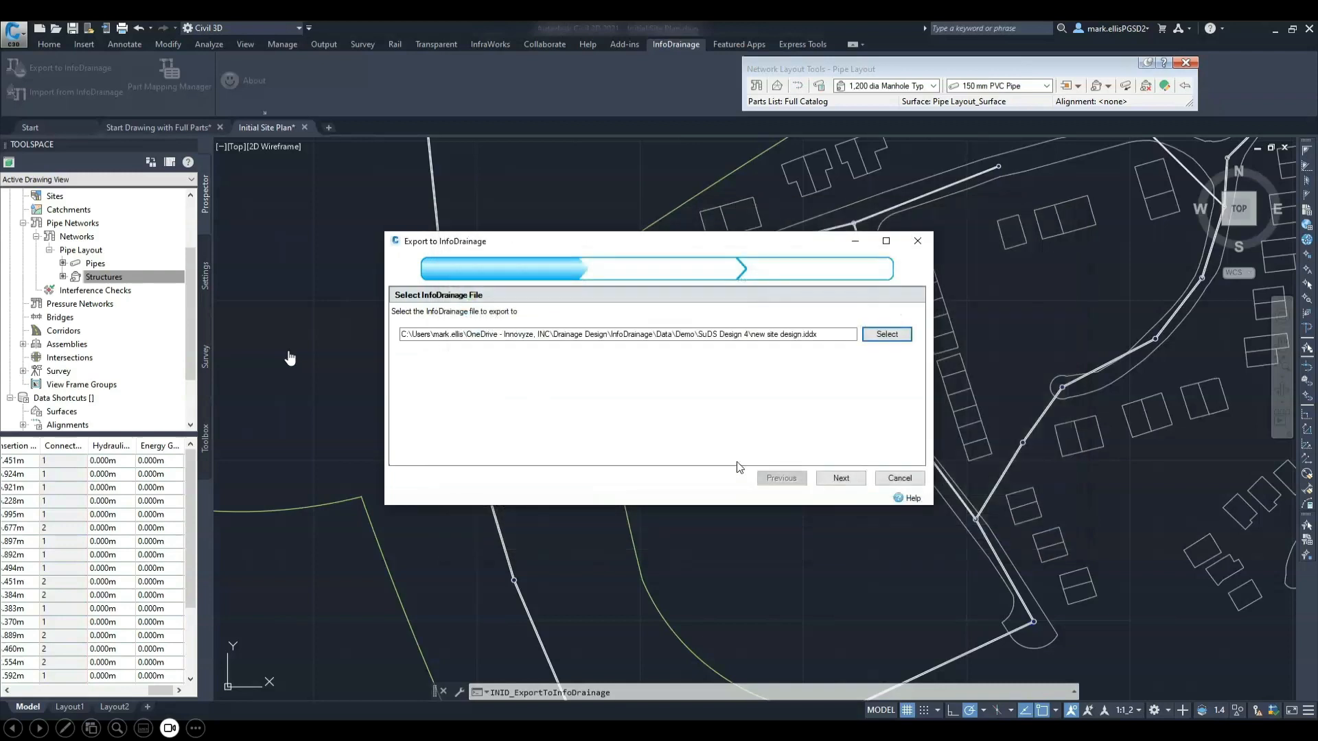
left_click(840, 478)
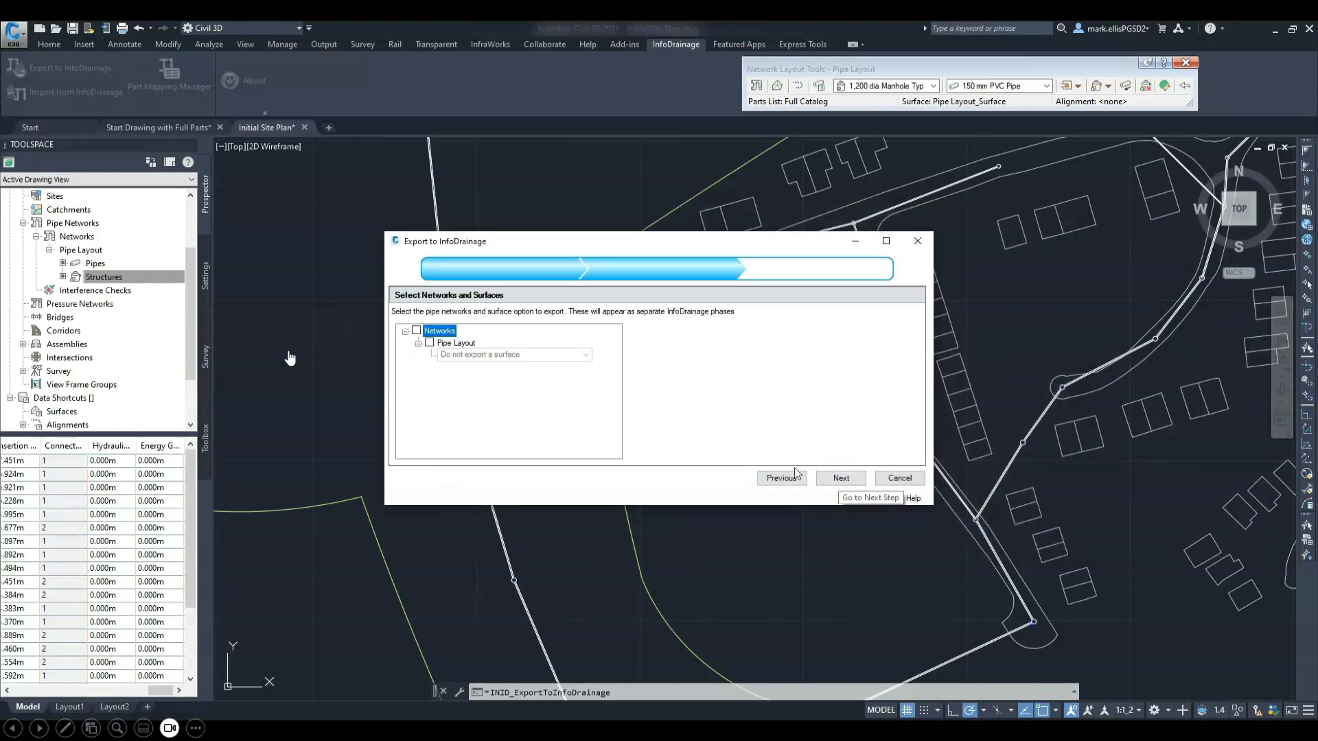
Include the Pipe Layout network in the export together with its surface Pipe Layout_Surface, and proceed to the part mappings.
left_click(430, 342)
left_click(517, 355)
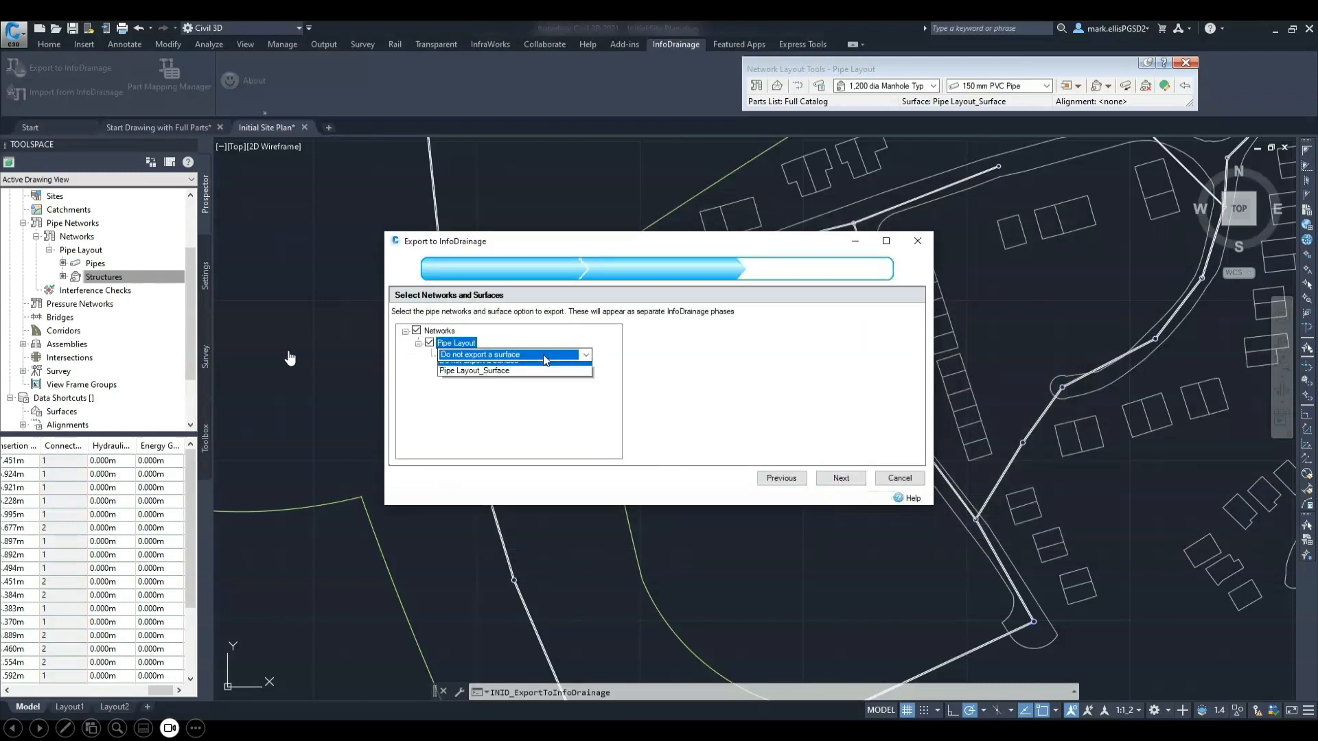
left_click(538, 395)
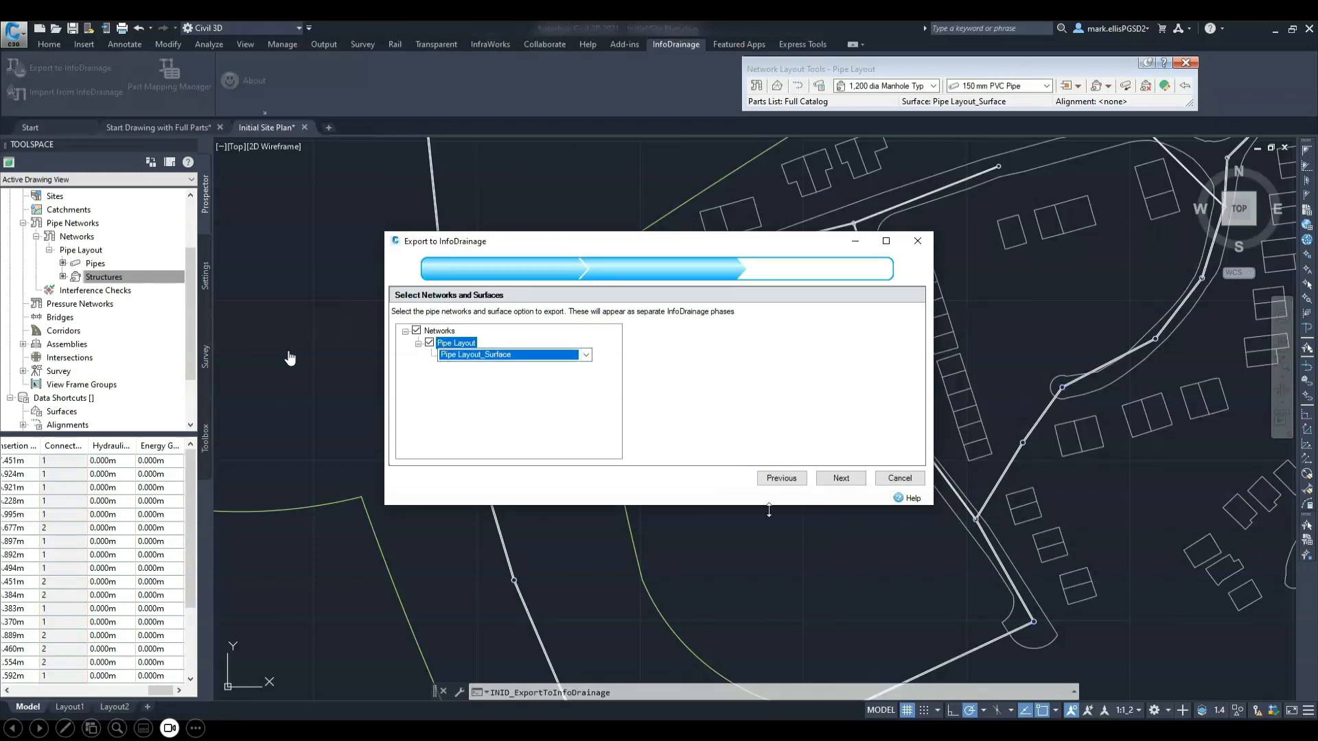
left_click(842, 478)
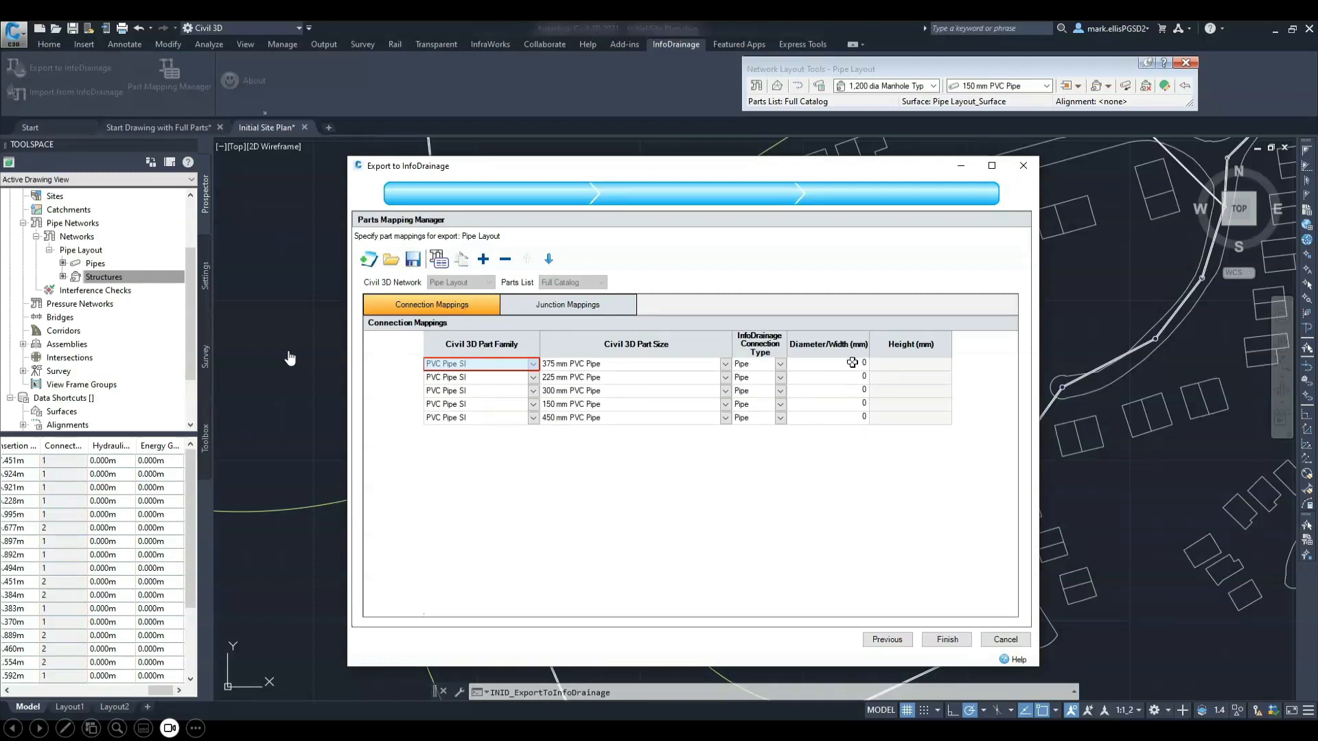
Map the 375 mm PVC pipe to a diameter of 375 mm and look over the junction mappings.
left_click(851, 363)
type("375")
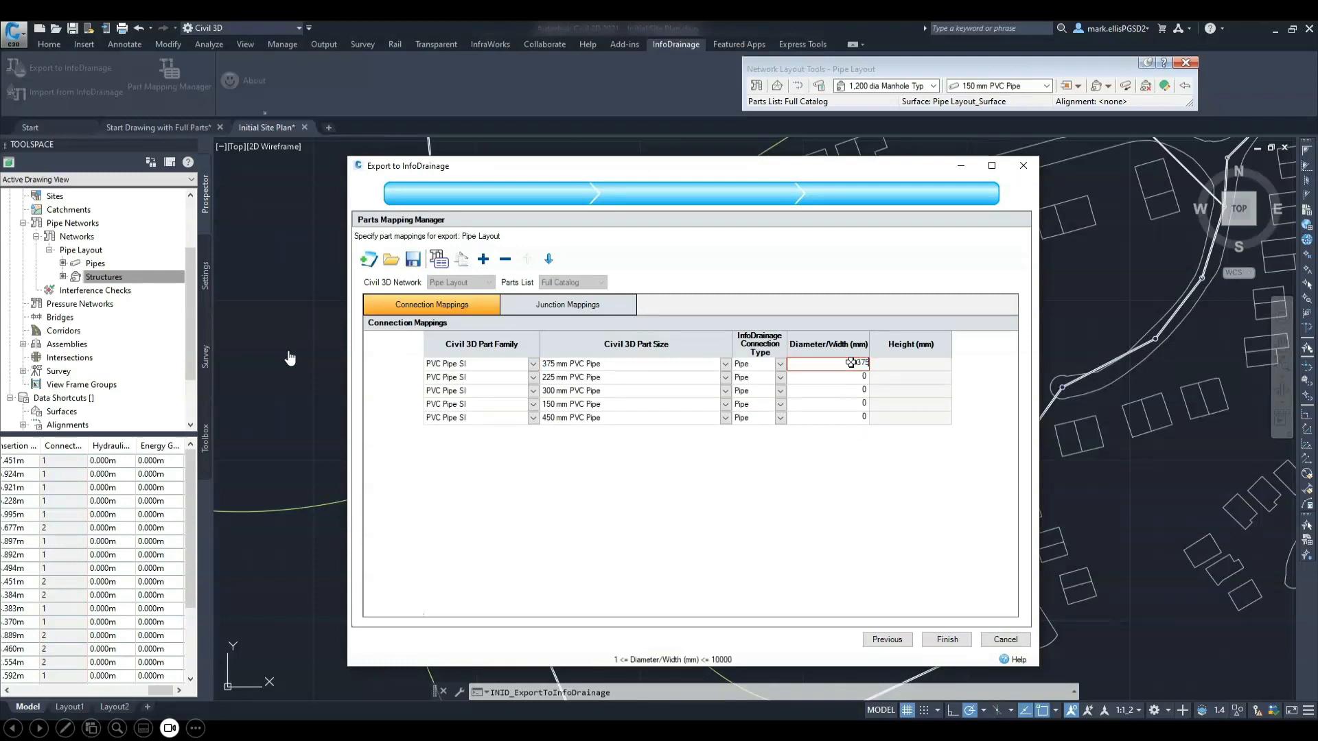
left_click(820, 377)
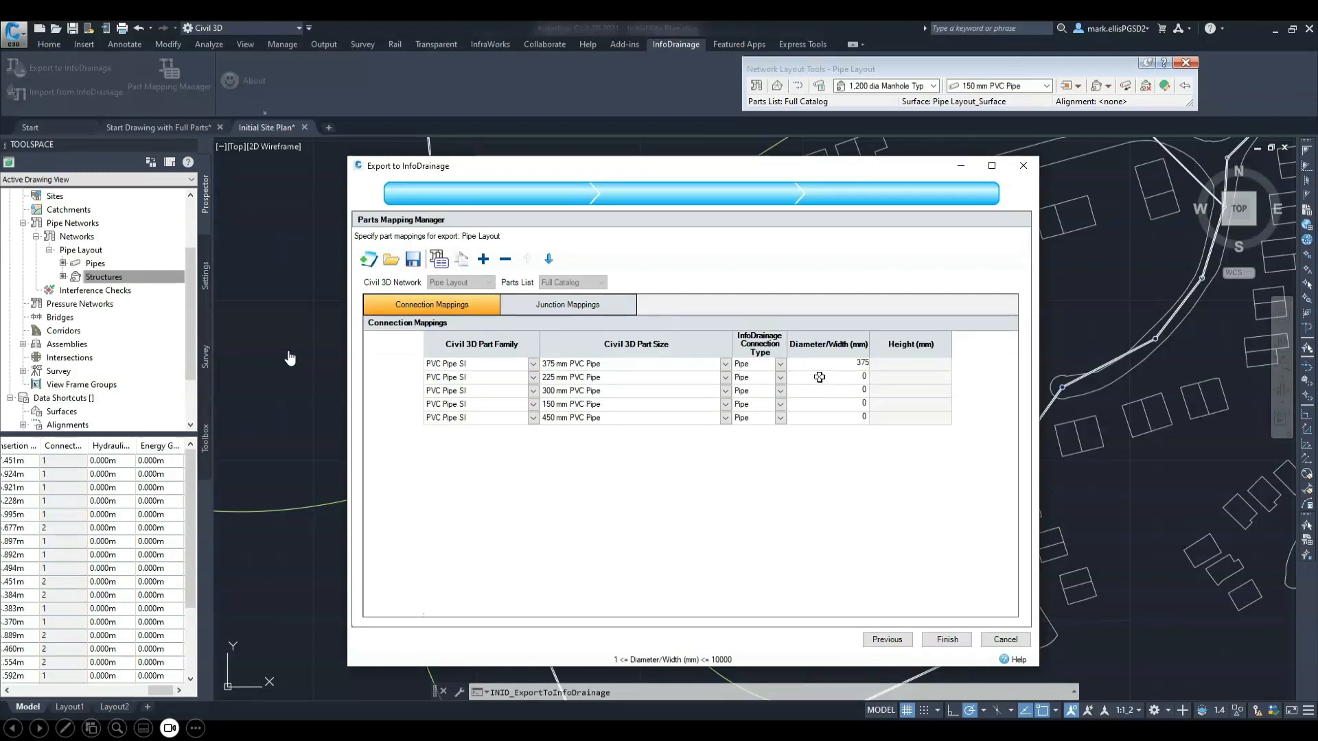
left_click(820, 377)
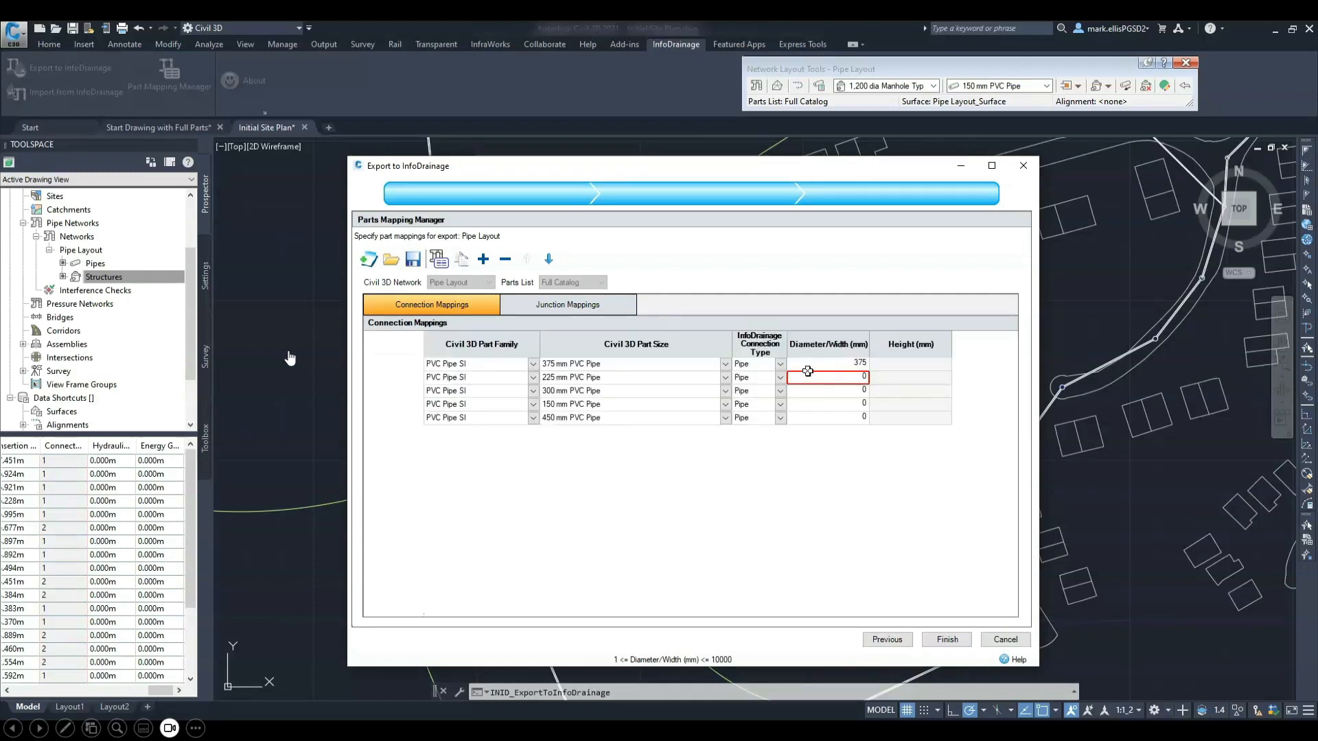
left_click(565, 307)
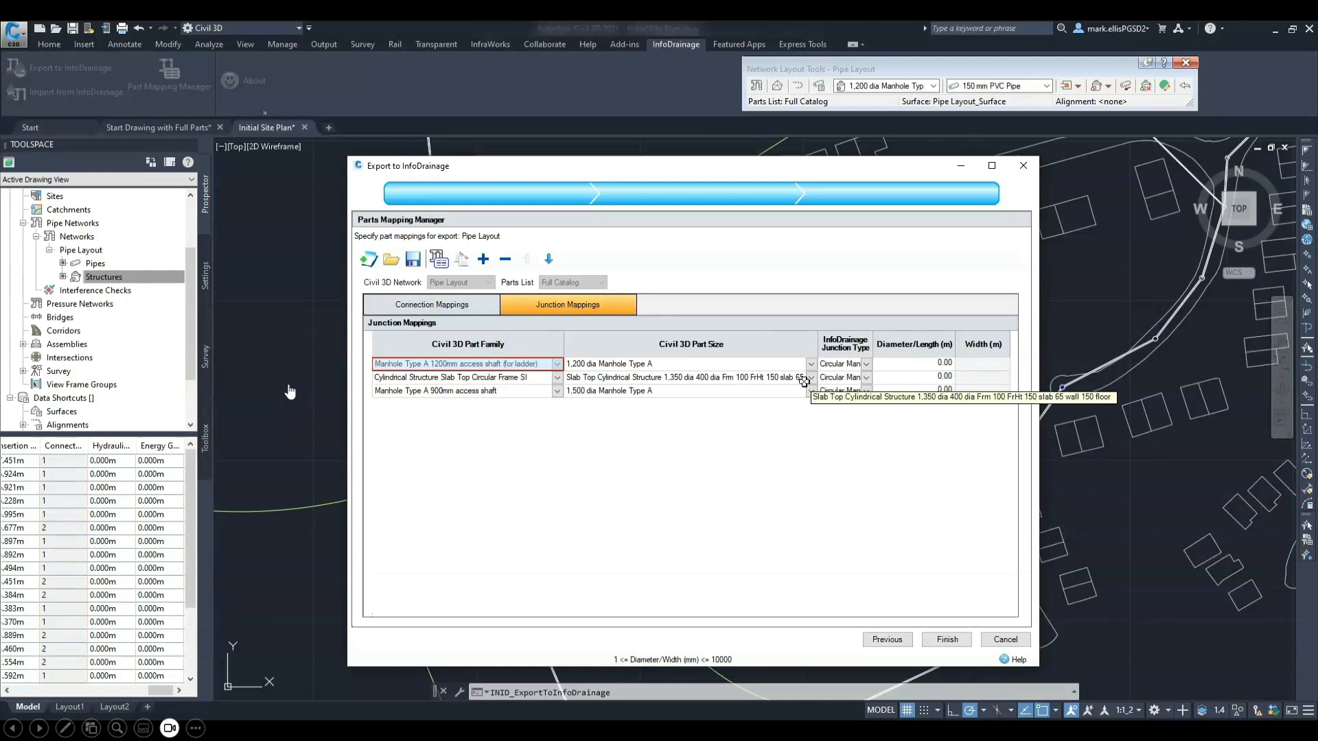
left_click(465, 306)
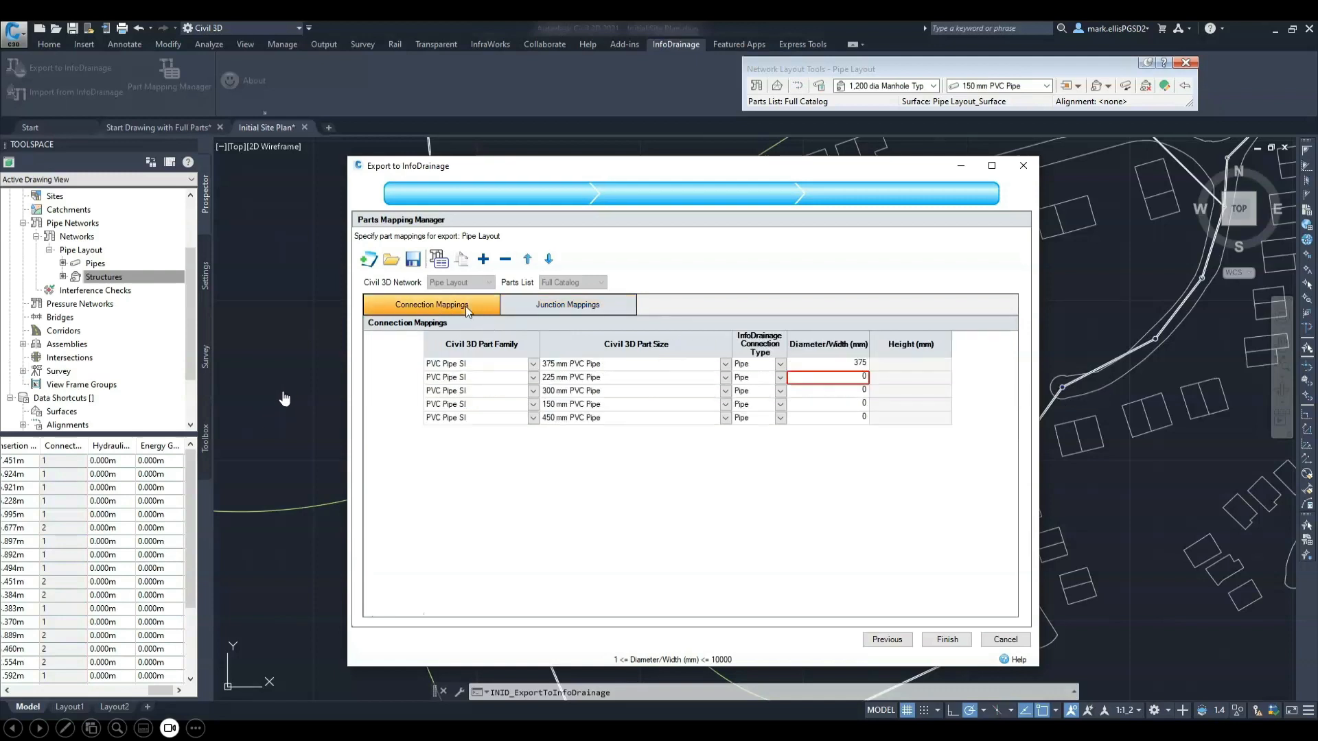
Load the mappings file "full parts map C3D to ID.idcpx" without saving the current mappings, check the junction mappings and finish the export.
left_click(393, 260)
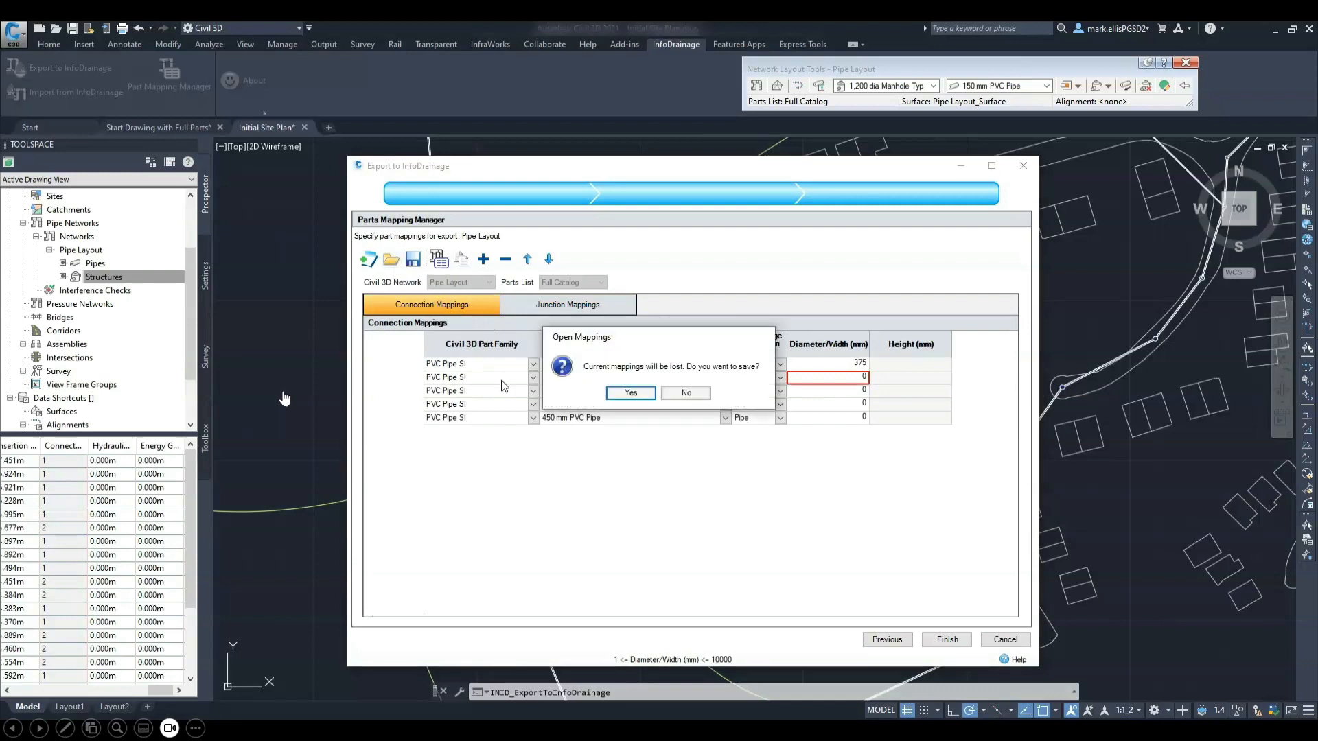
left_click(693, 395)
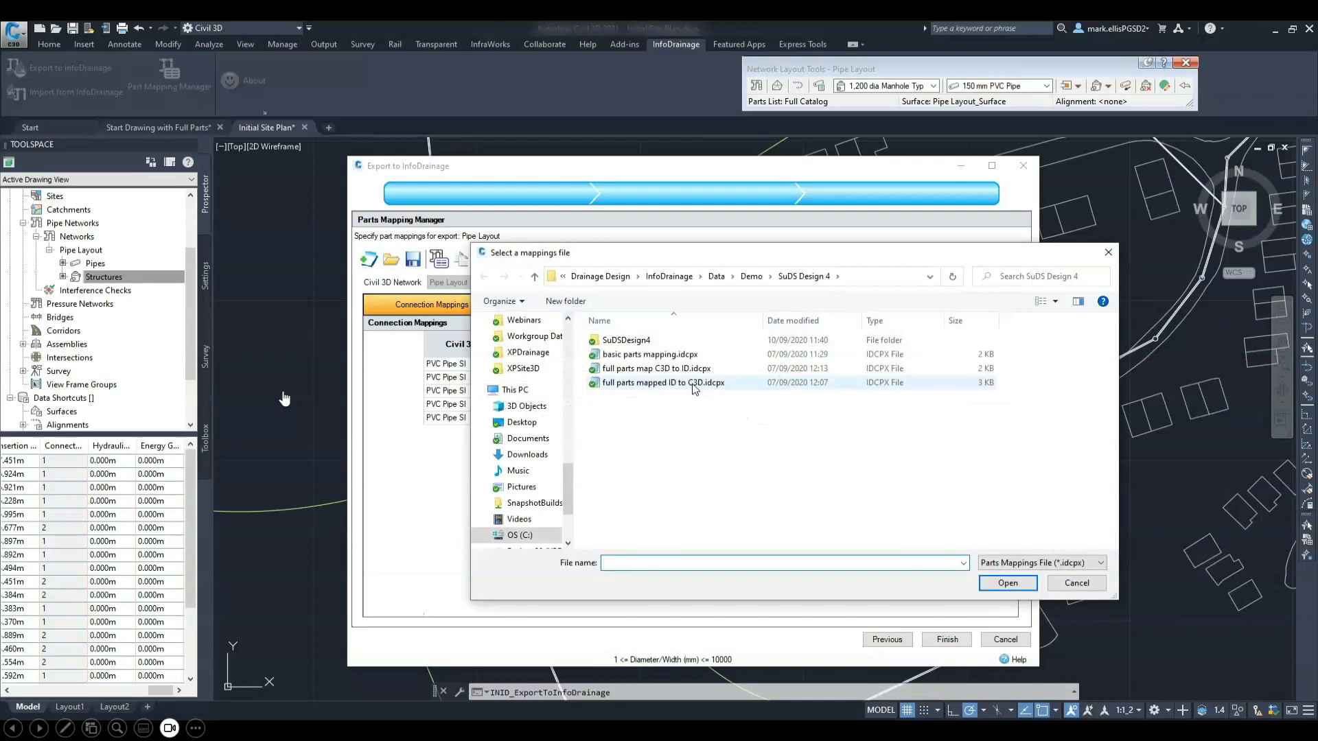
left_click(689, 369)
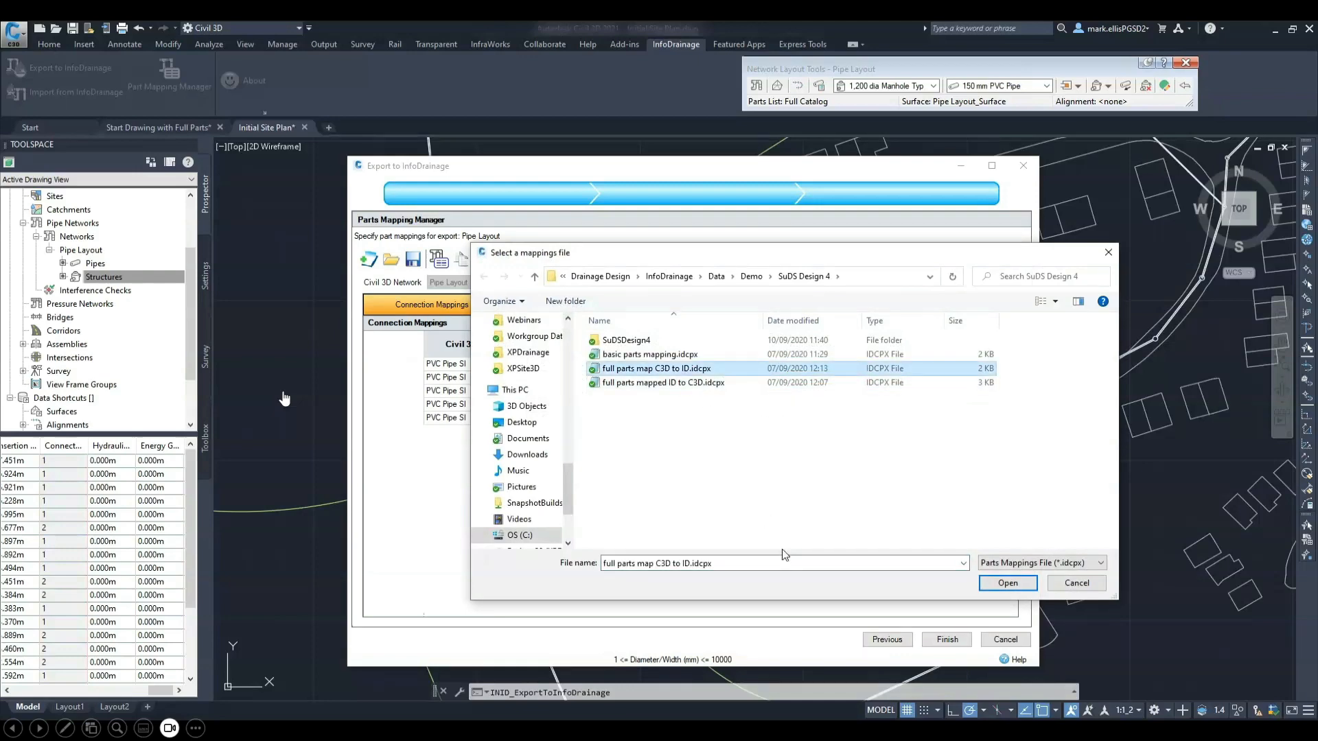
left_click(1007, 582)
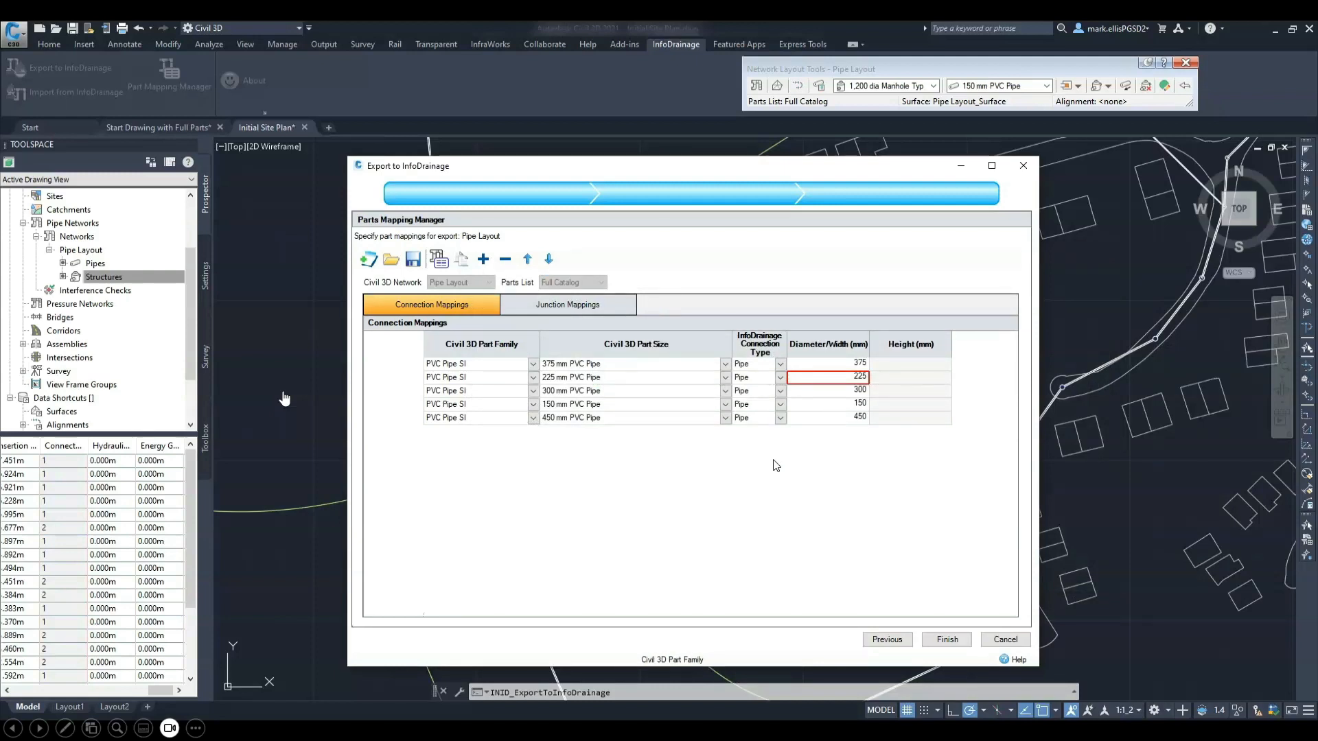
left_click(607, 310)
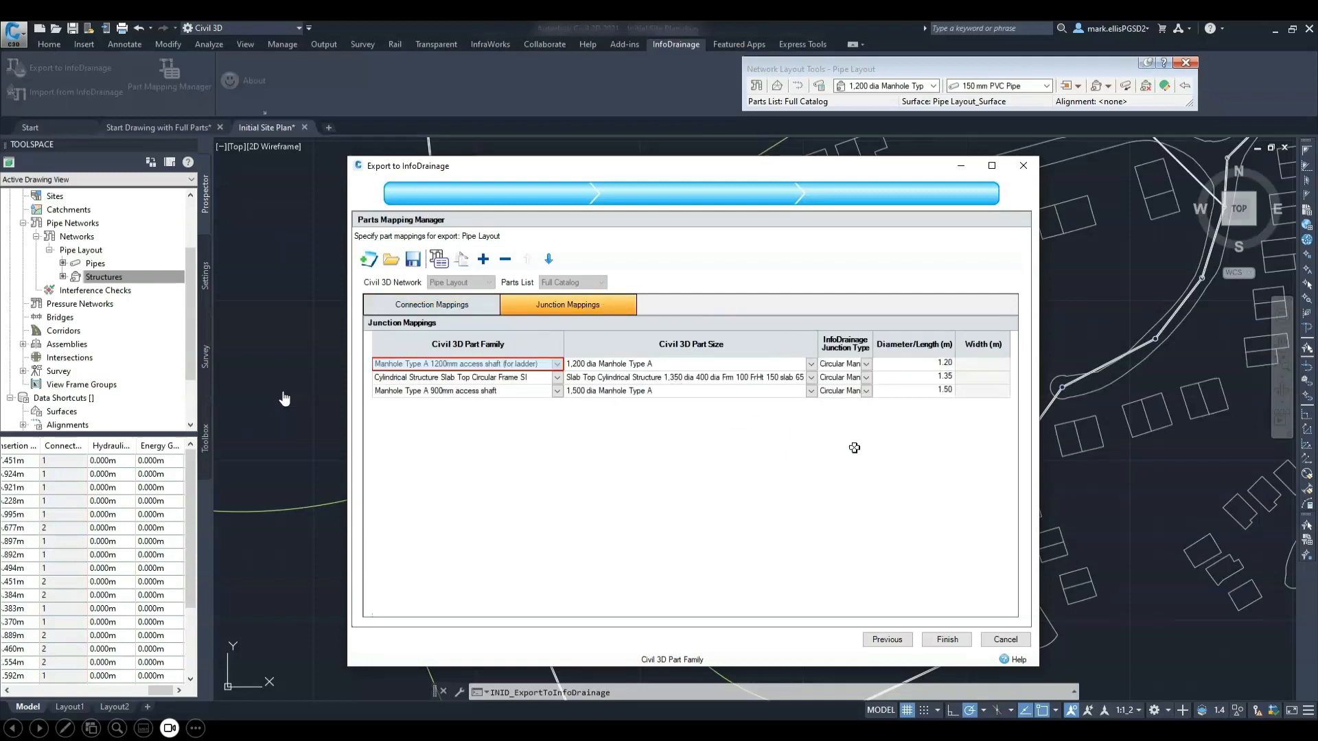
left_click(947, 639)
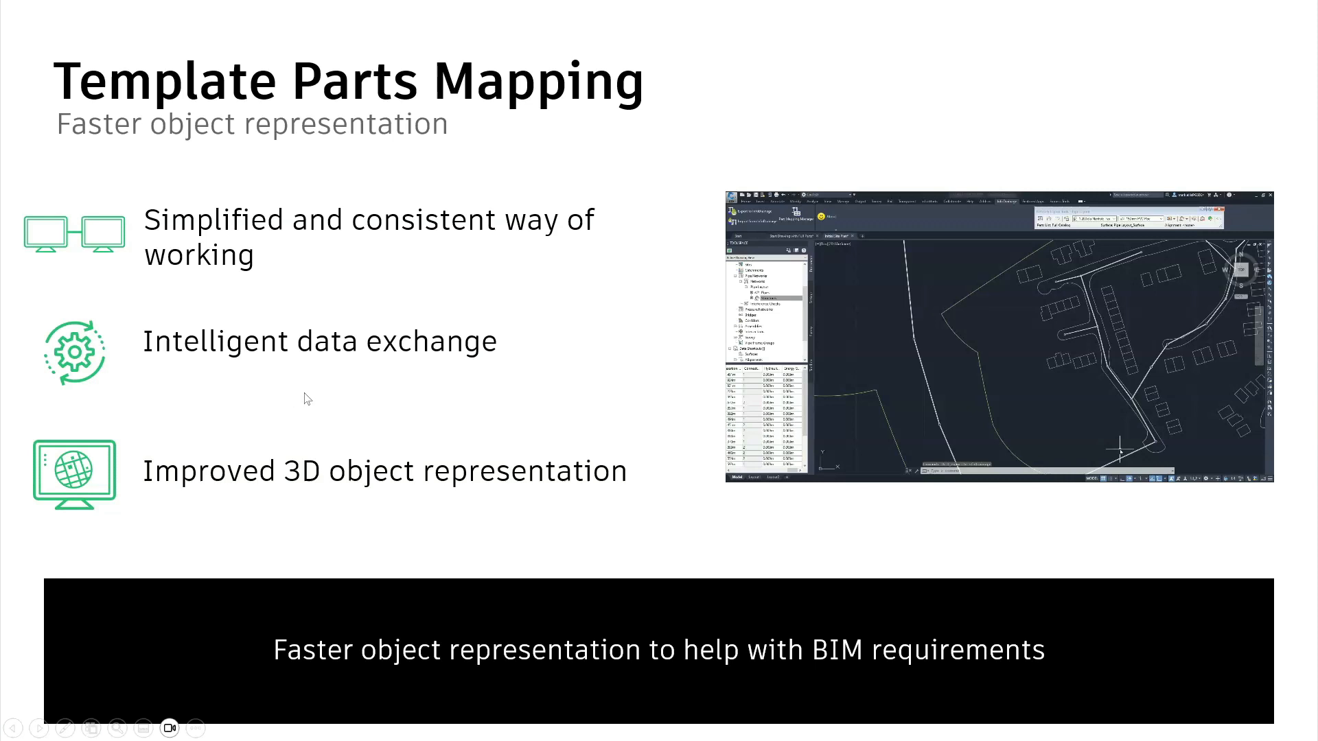
left_click(303, 398)
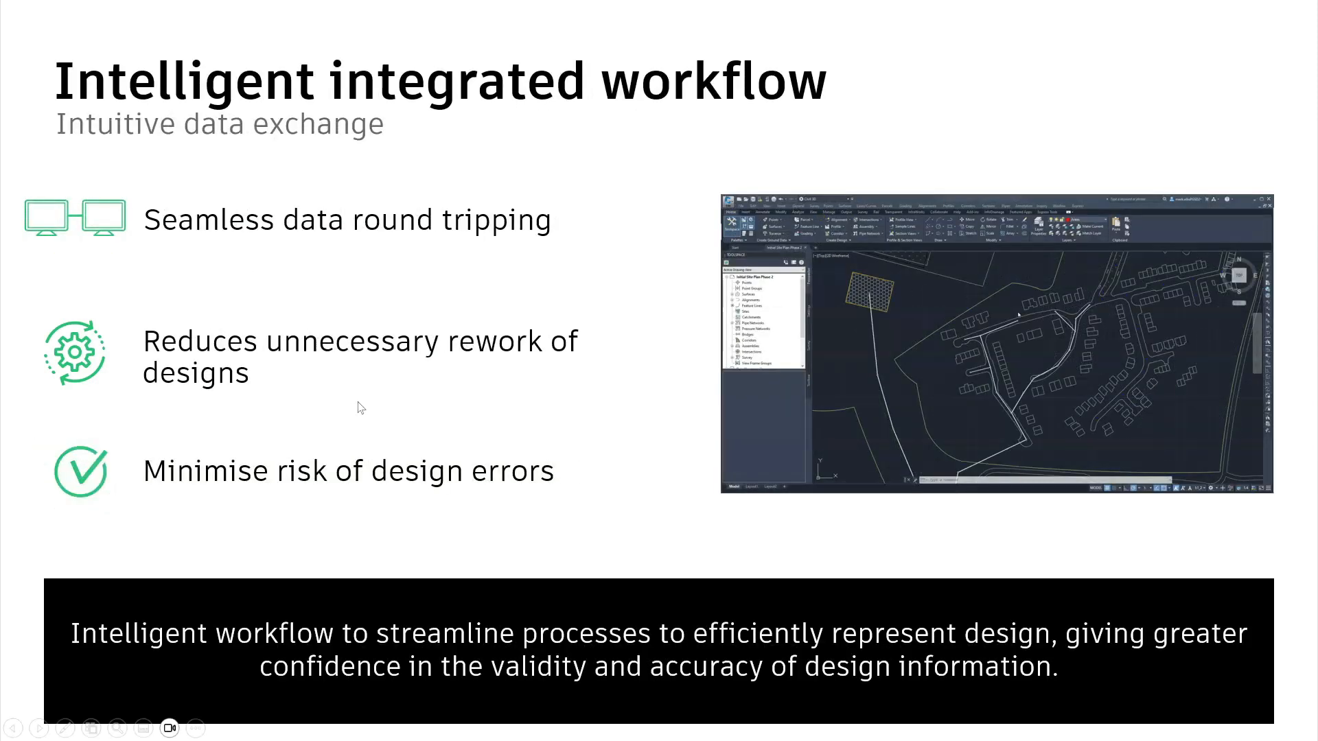
left_click(360, 408)
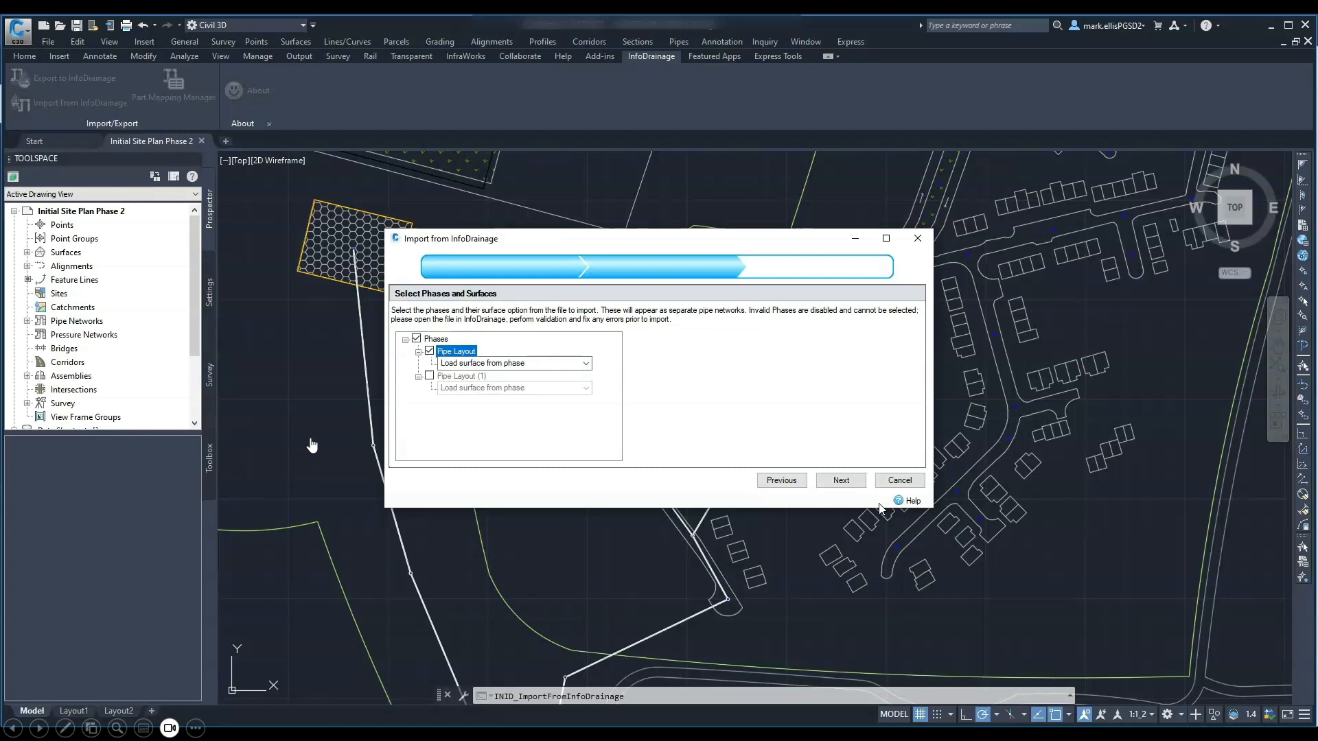
Import the Pipe Layout phase with its surface from InfoDrainage, using the mappings file "full parts map ID to C3D.idcpx" without saving the current mappings.
left_click(840, 479)
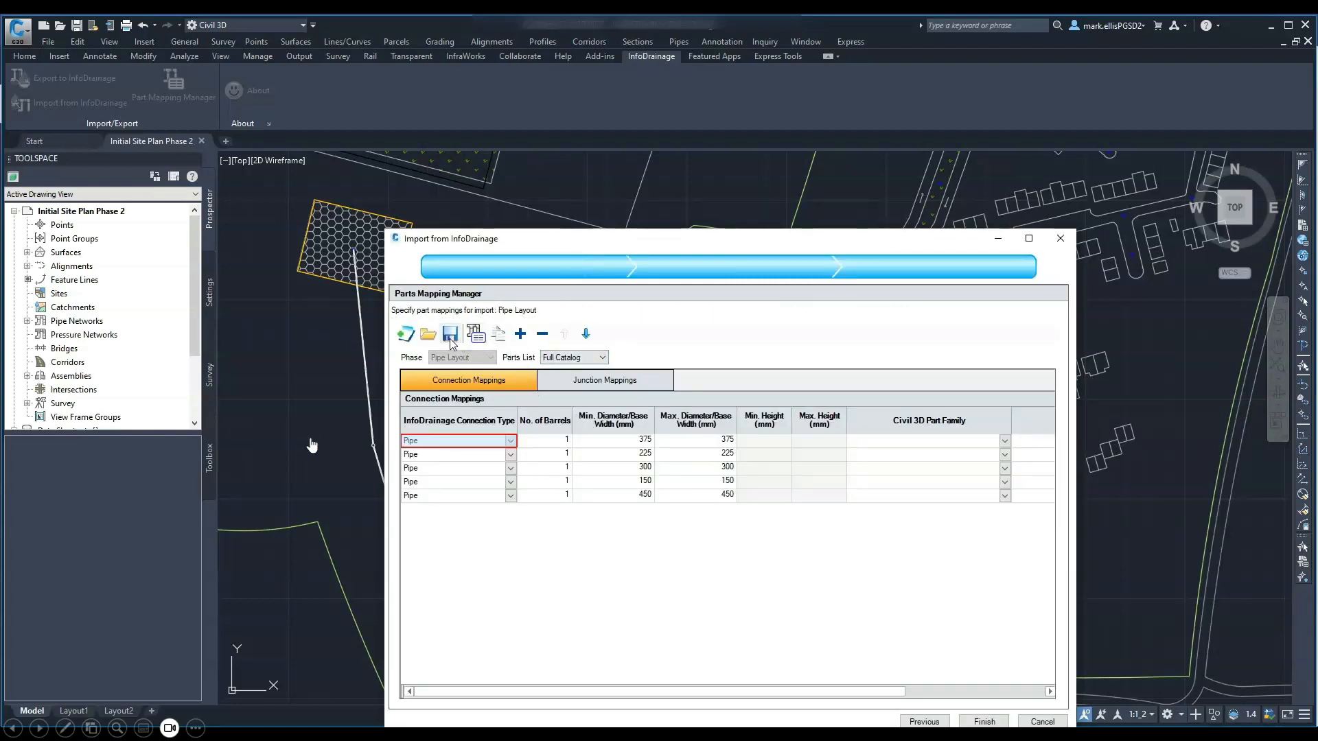
left_click(428, 334)
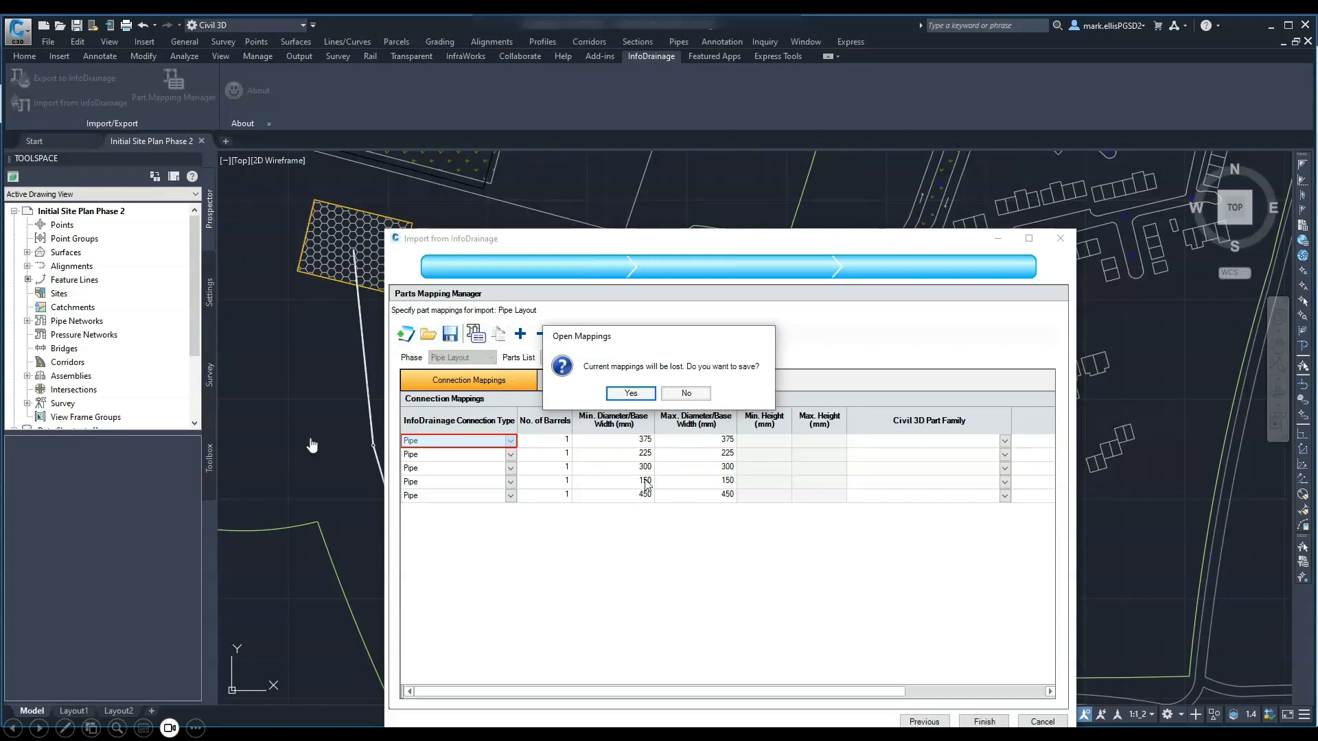
left_click(686, 393)
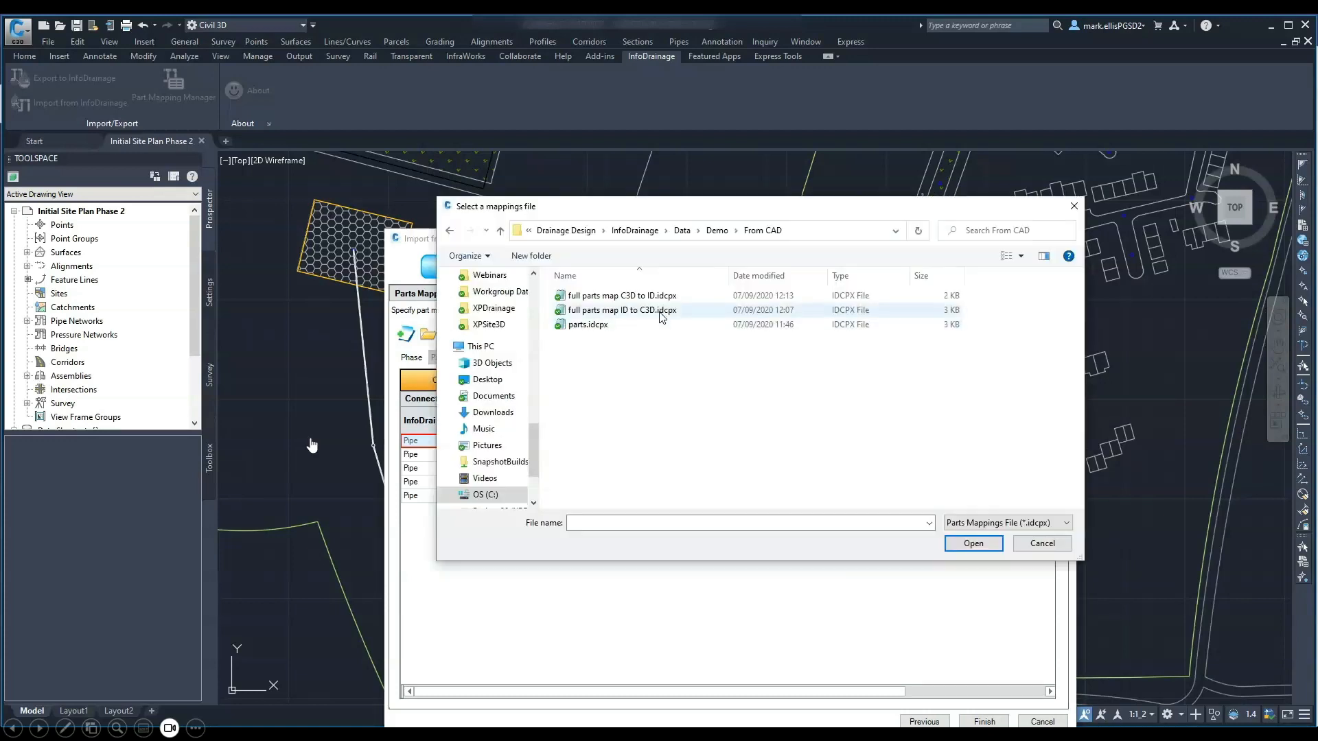
left_click(660, 313)
left_click(972, 543)
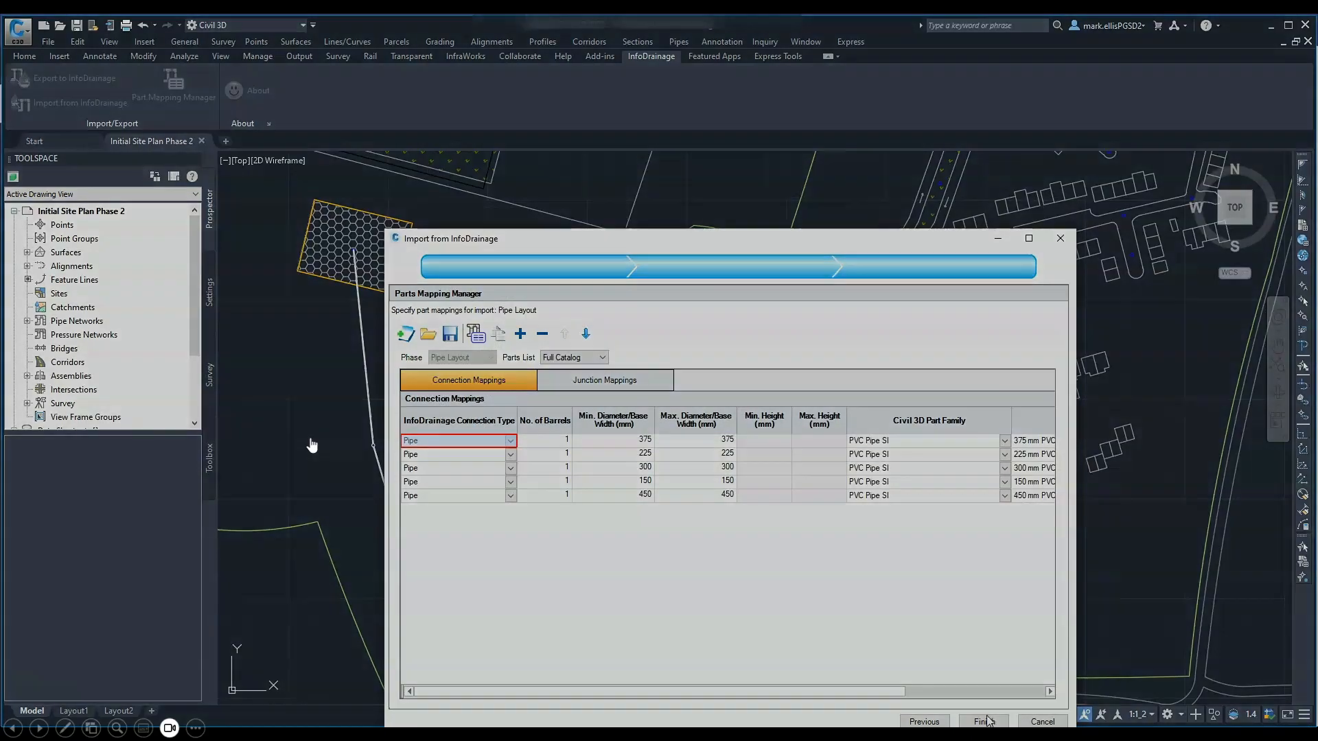
left_click(984, 721)
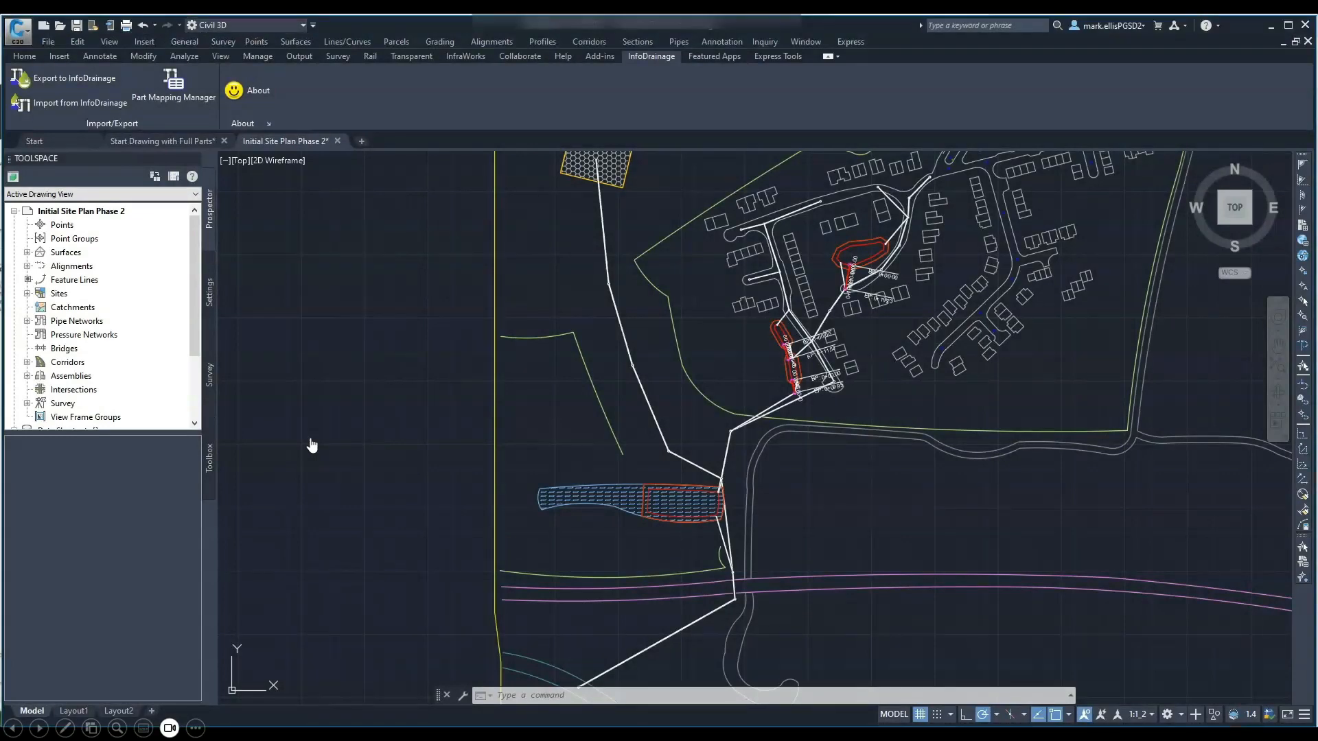
middle_click_drag(885, 374, 866, 411)
scroll(866, 411, "up", 7)
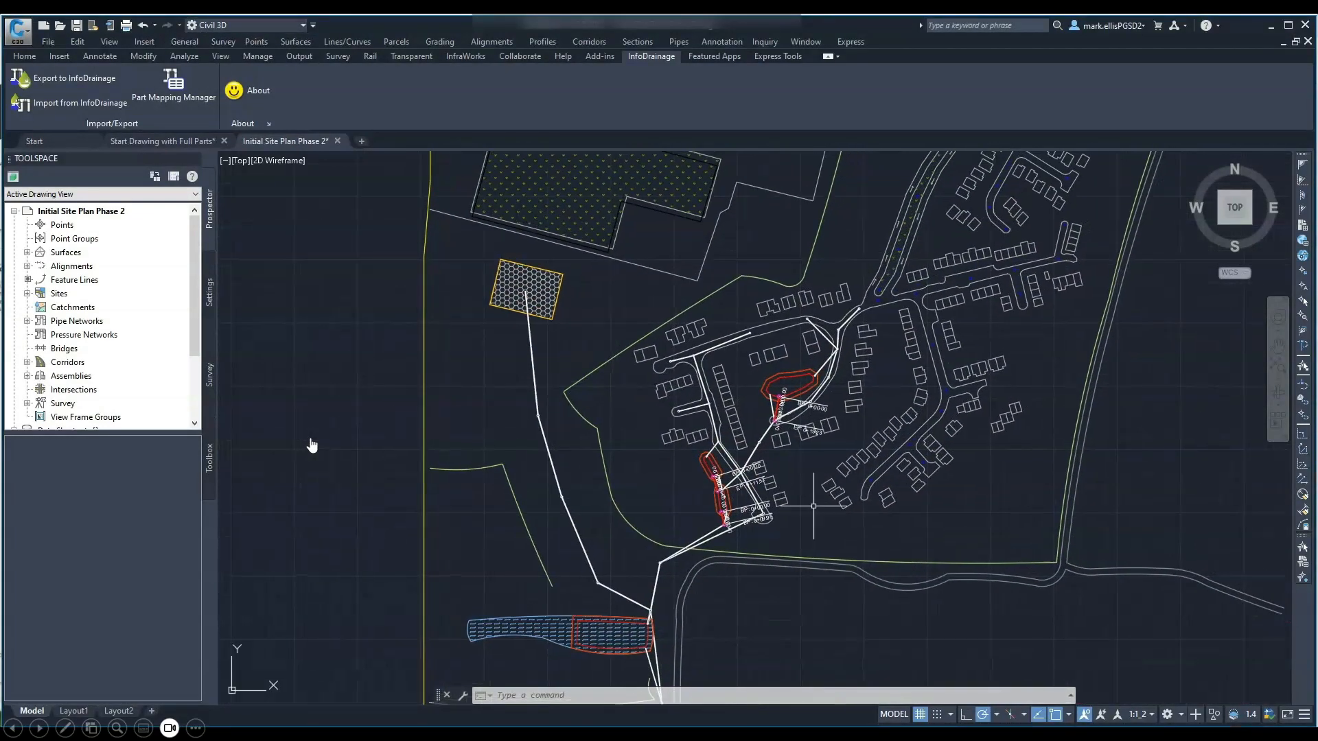
Orbit the pipe network in the Start Drawing with Full Parts drawing in 3D and examine its pipes, structures and pond outlines.
middle_click_drag(811, 479, 801, 450)
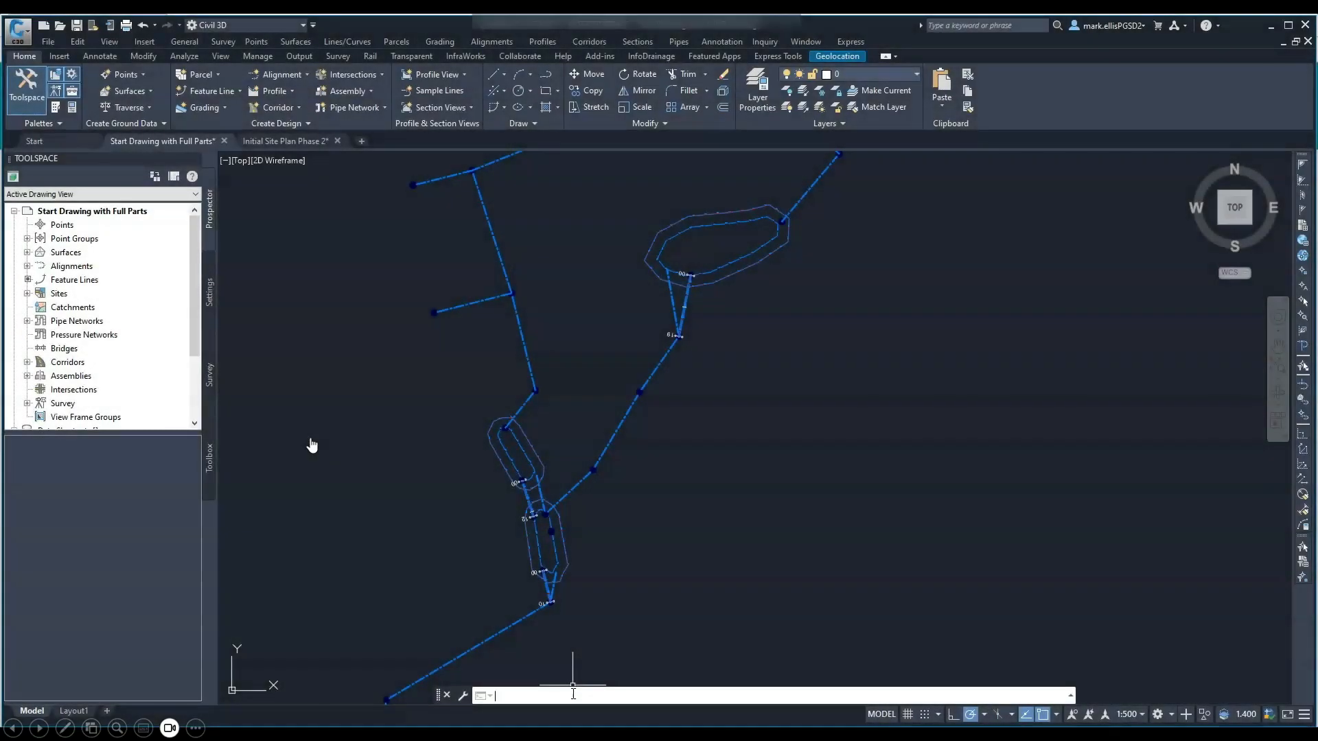
type("3DO")
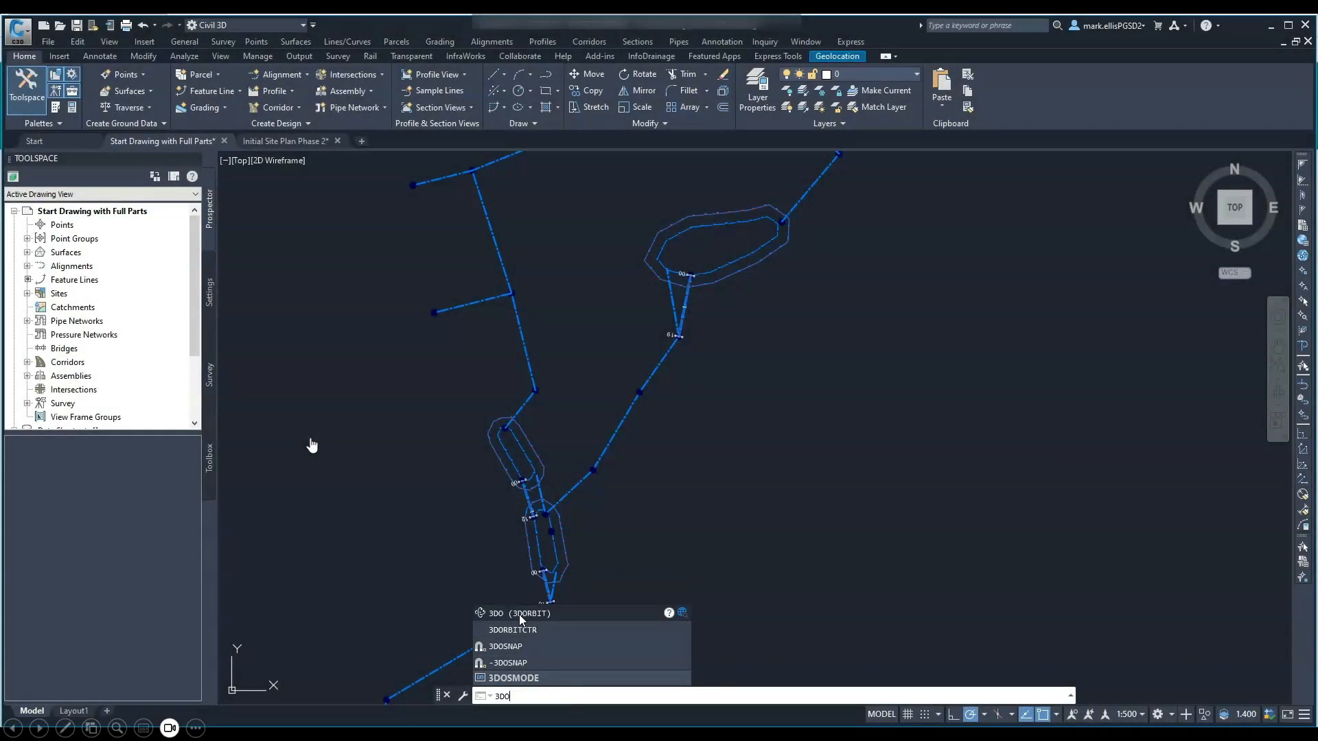
key("Escape")
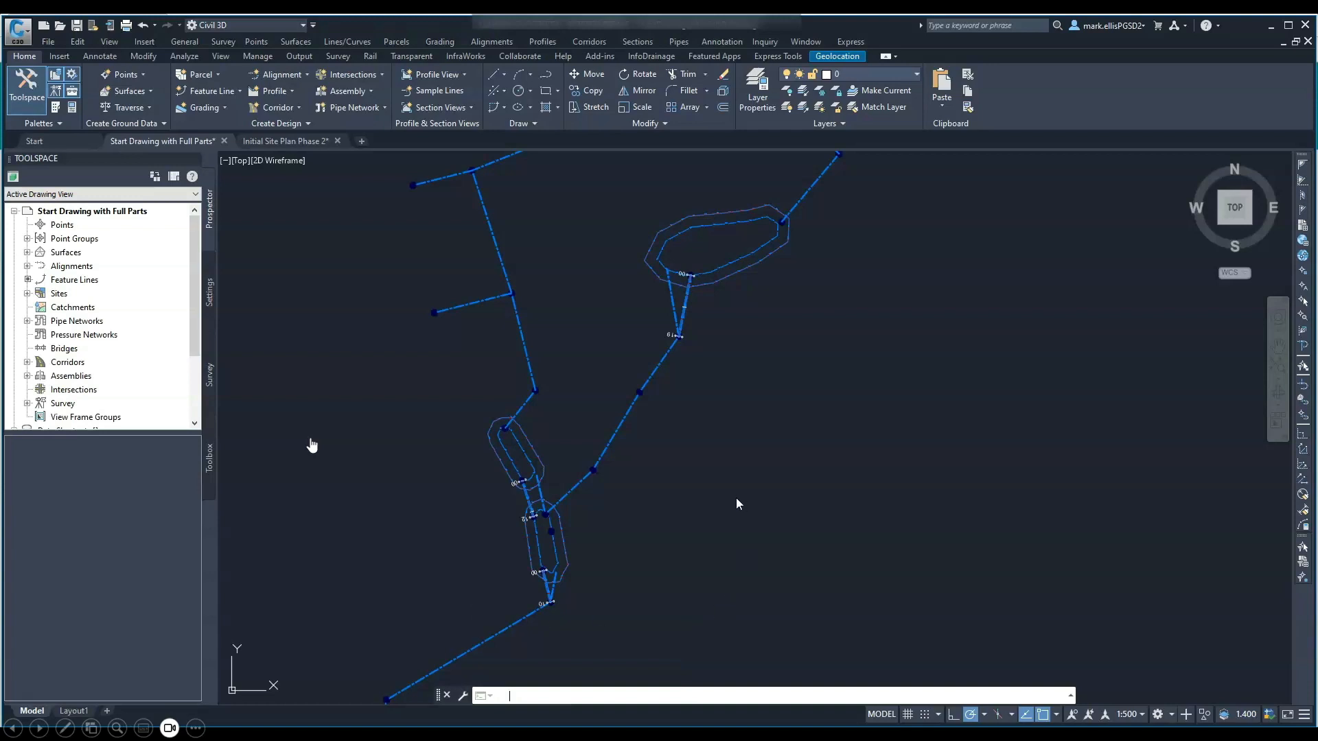
middle_click_drag(733, 497, 715, 479)
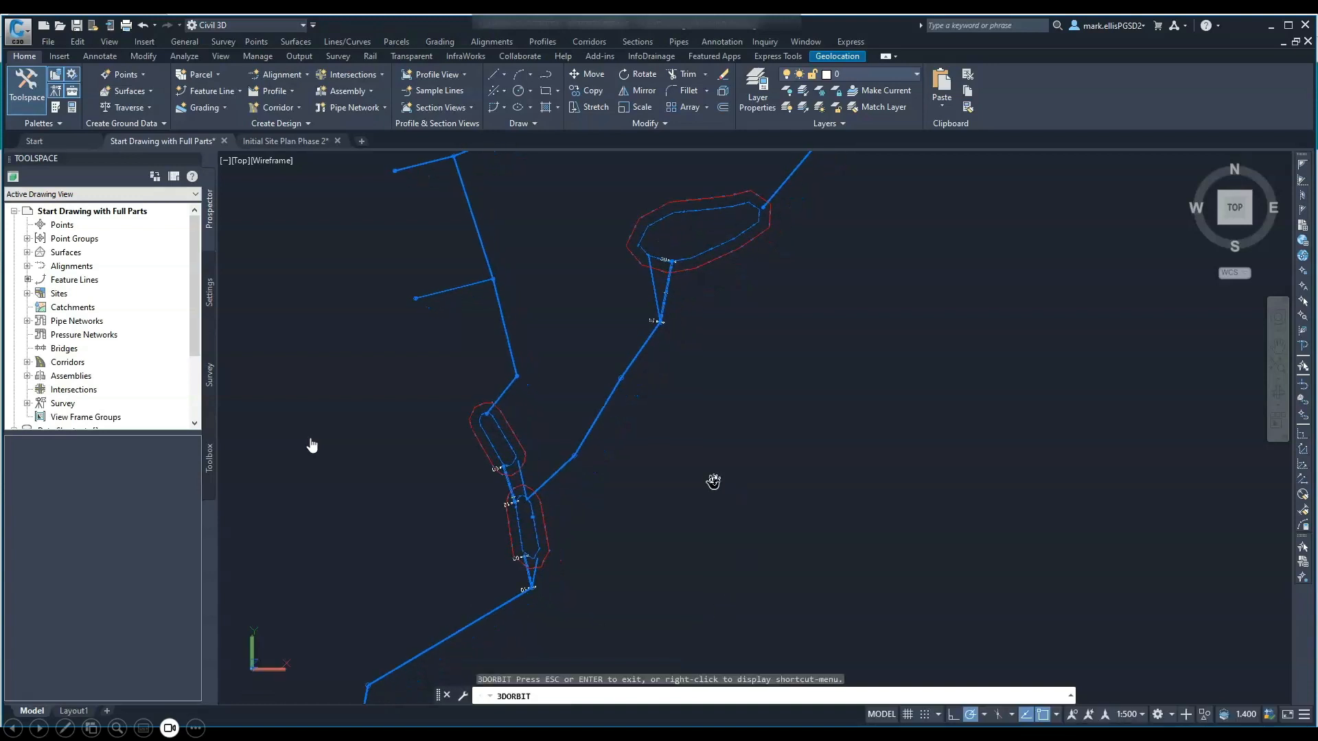
left_click_drag(715, 480, 685, 285)
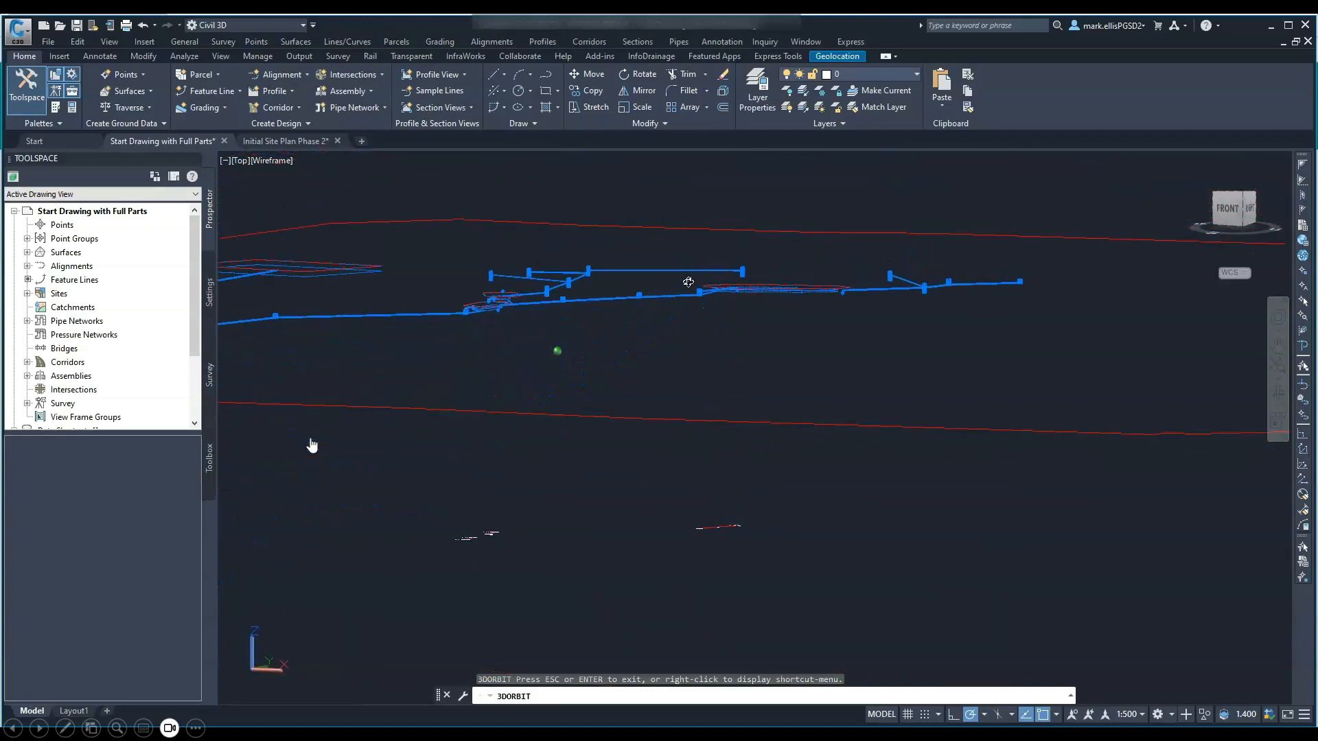
scroll(682, 300, "up", 5)
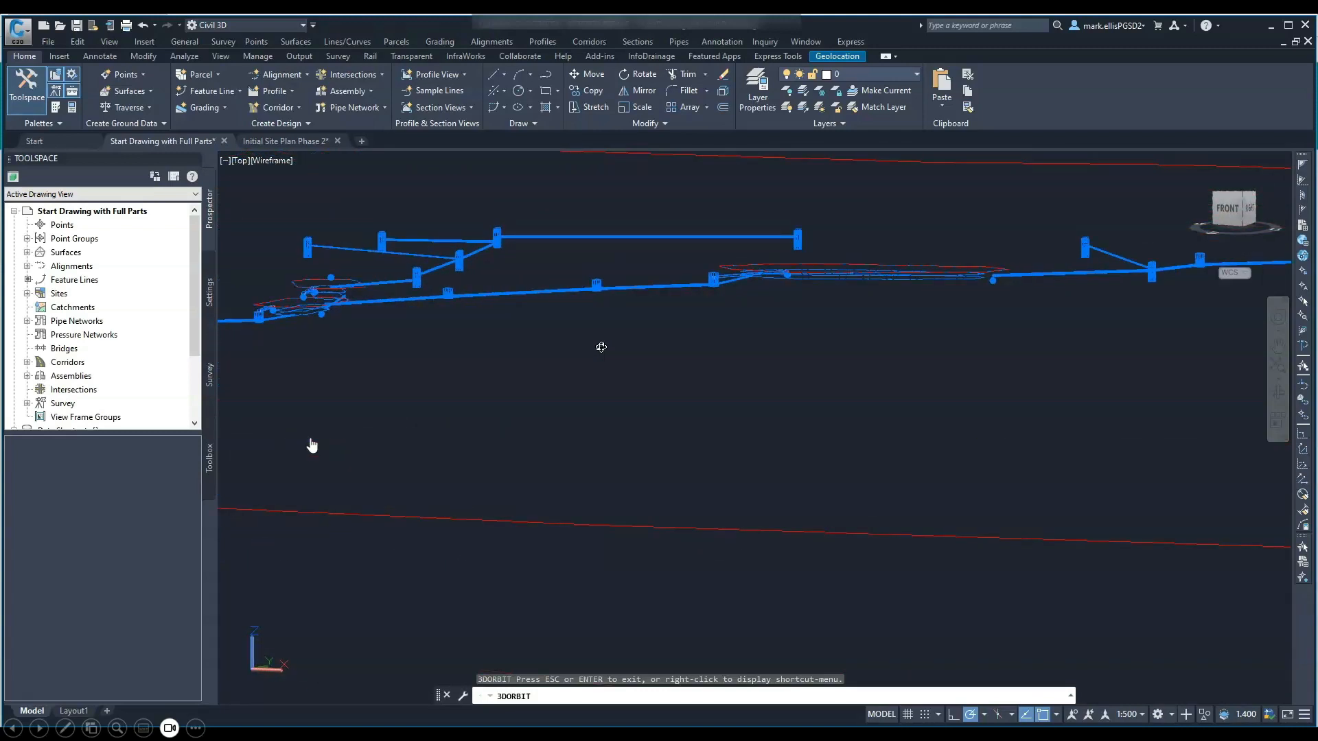
left_click_drag(603, 347, 701, 376)
left_click_drag(729, 364, 626, 453)
scroll(626, 453, "down", 3)
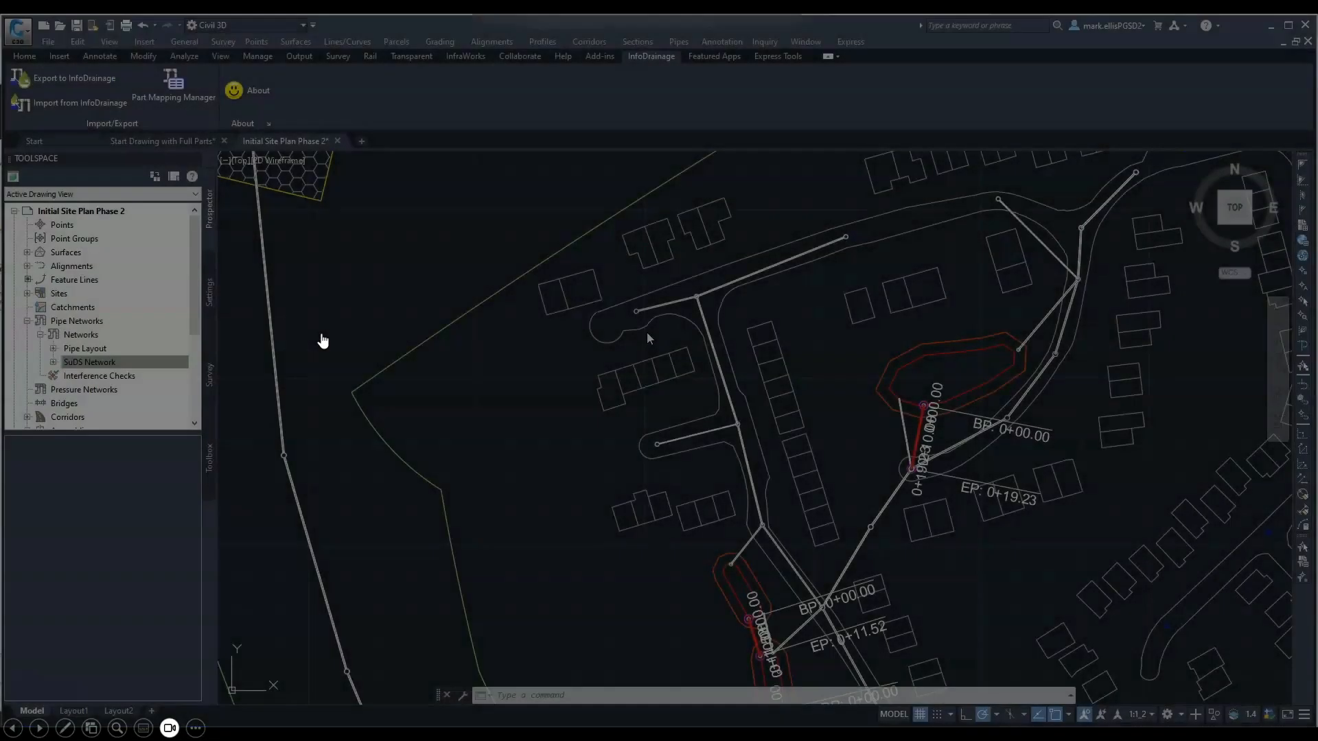
Move the SuDS Network's upstream end structure into the turning head of the cul-de-sac so its connected pipe follows.
scroll(637, 315, "up", 2)
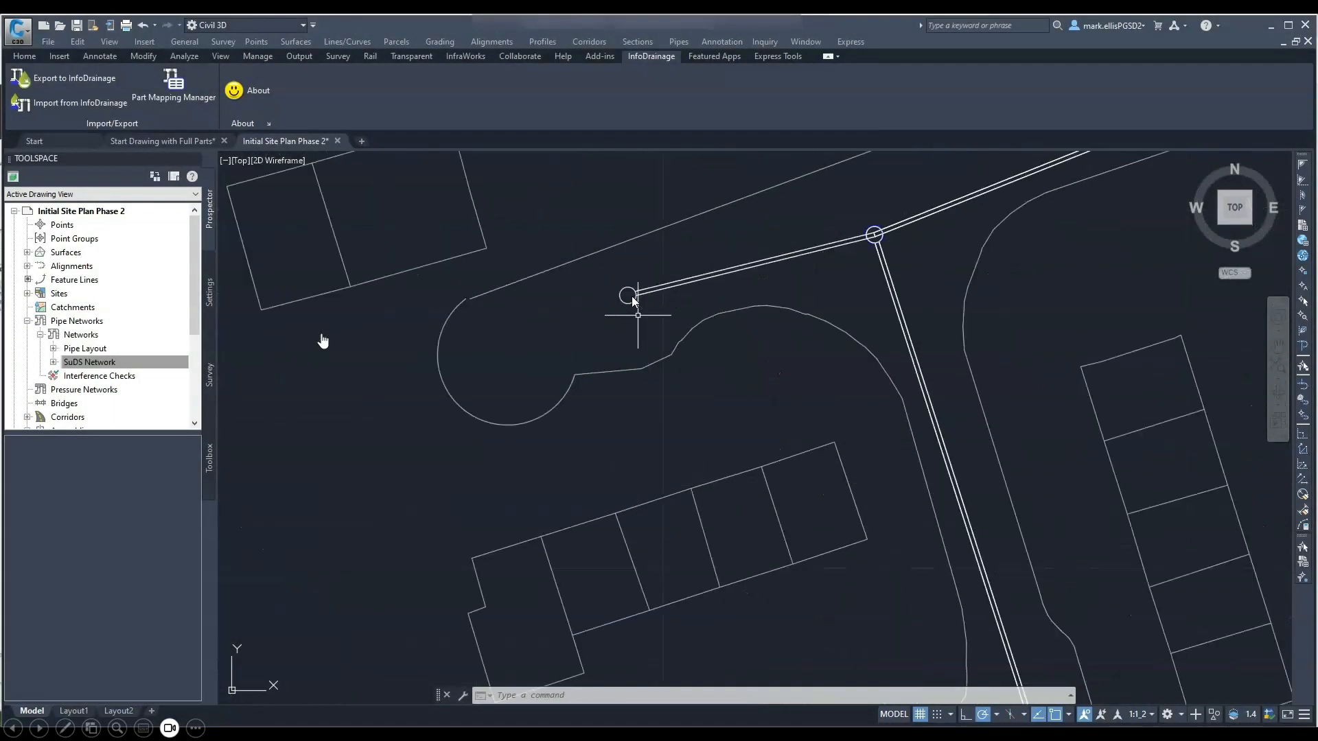
left_click(630, 297)
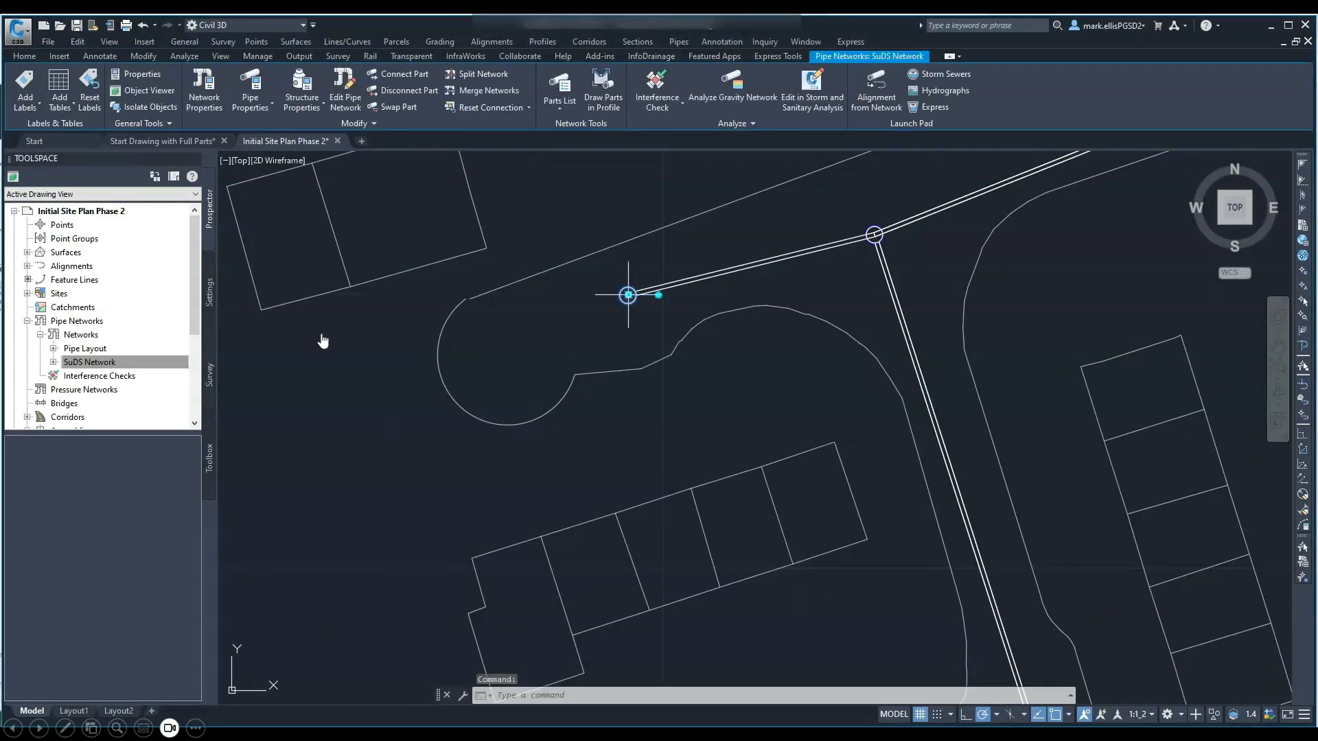
left_click(628, 295)
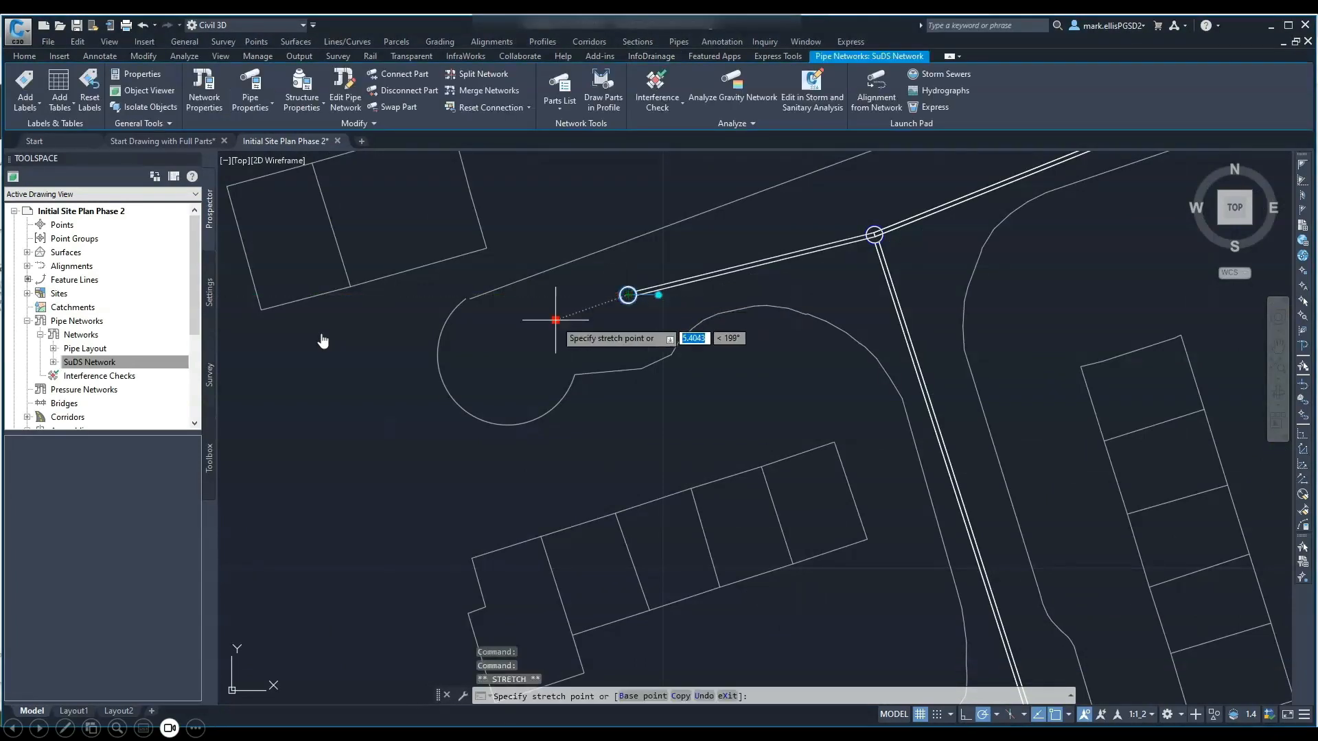
left_click(475, 364)
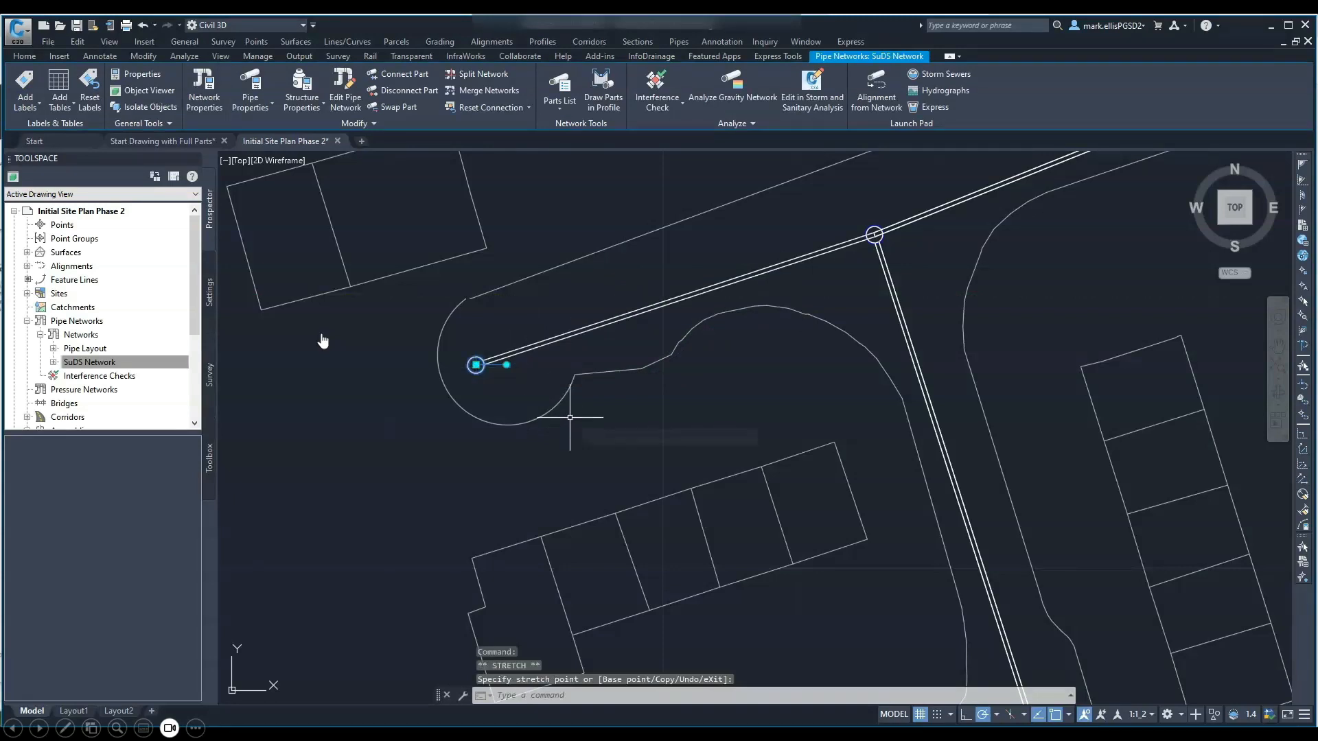
key("Escape")
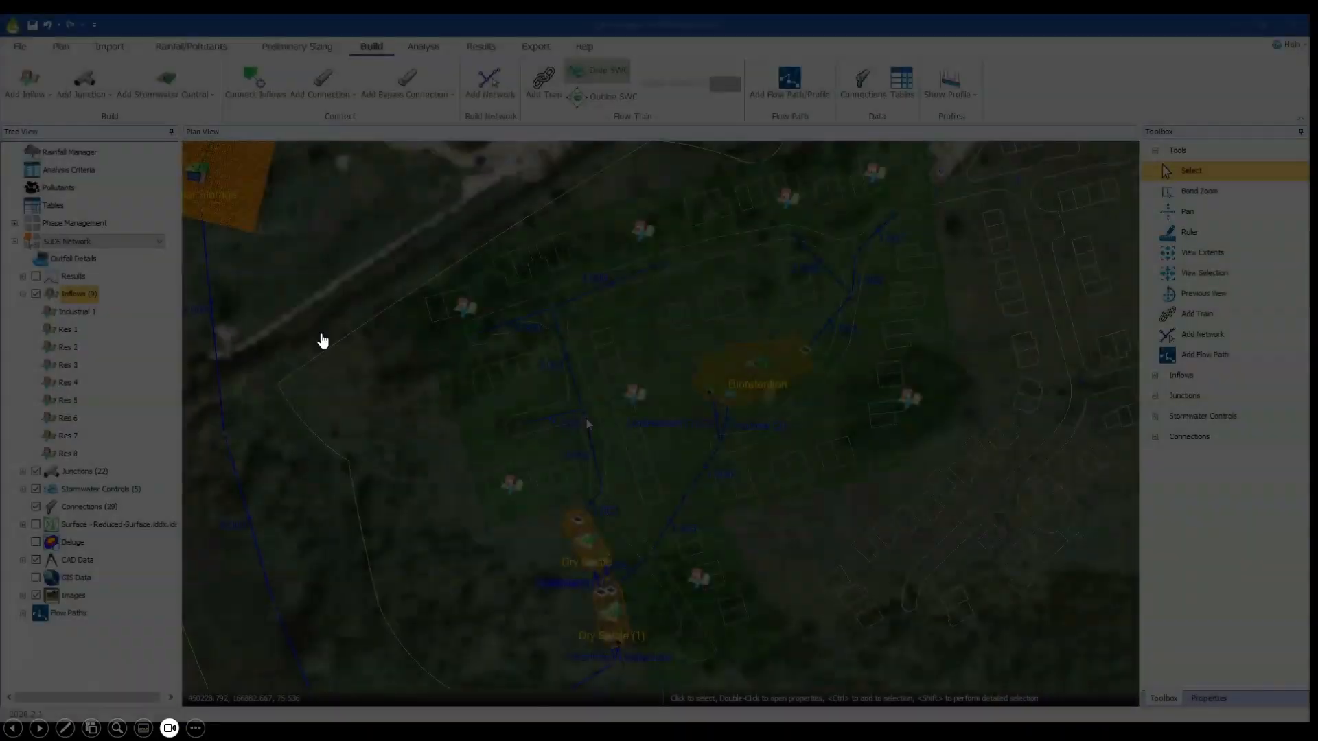
scroll(478, 324, "up", 5)
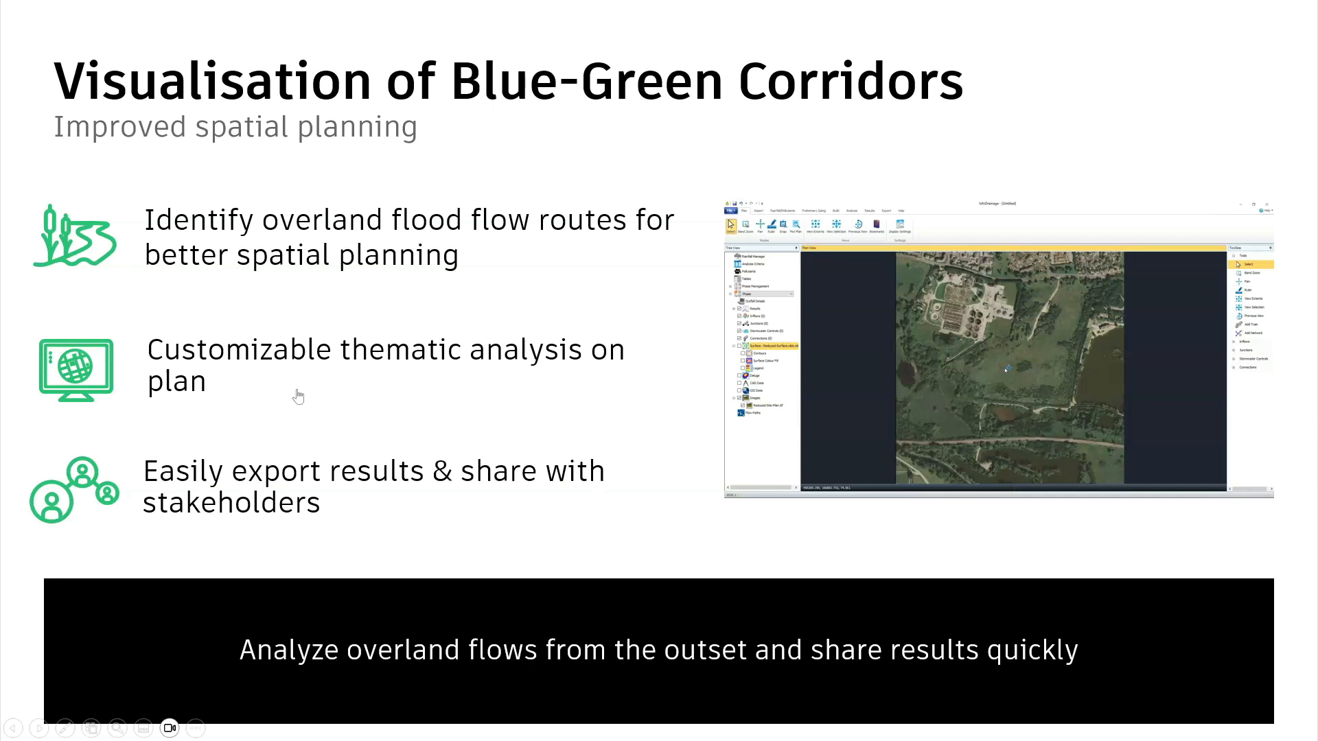
left_click(298, 396)
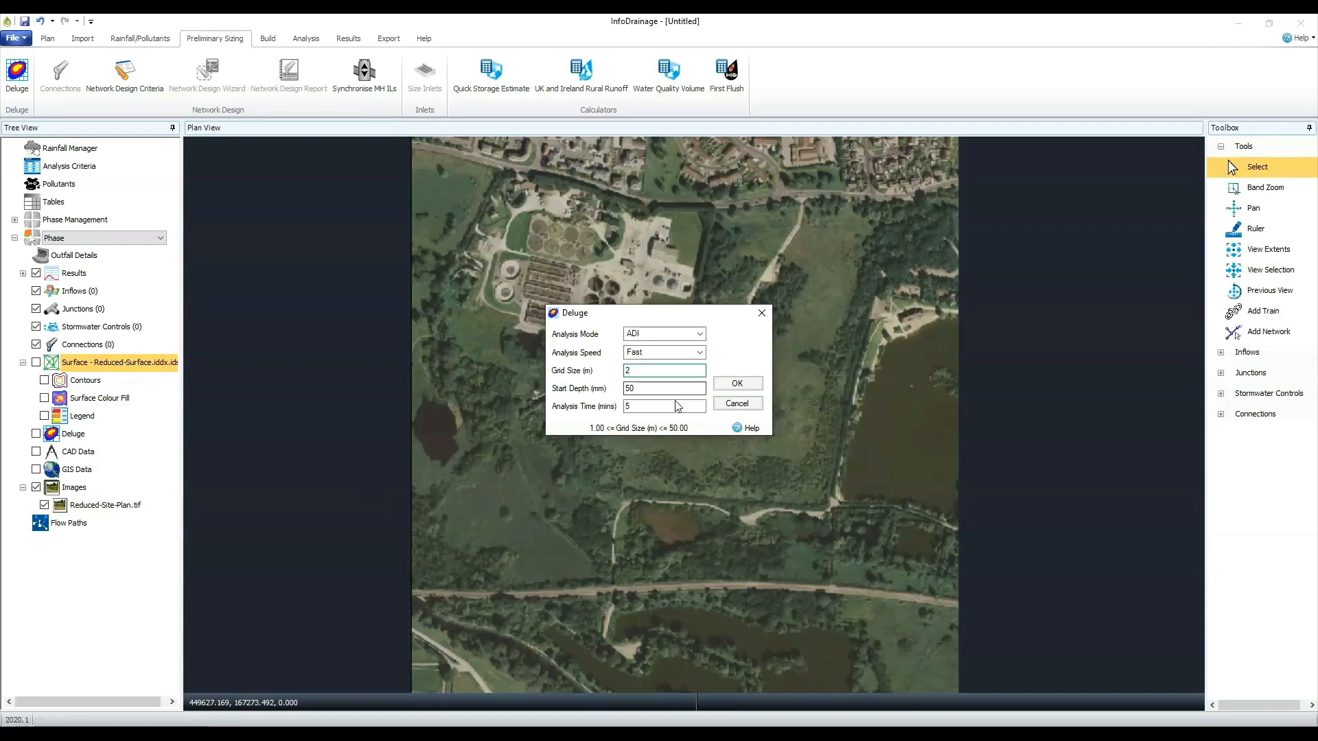
Run the Deluge analysis with an analysis time of 30 minutes and hide the Deluge contours.
left_click(676, 406)
type("30")
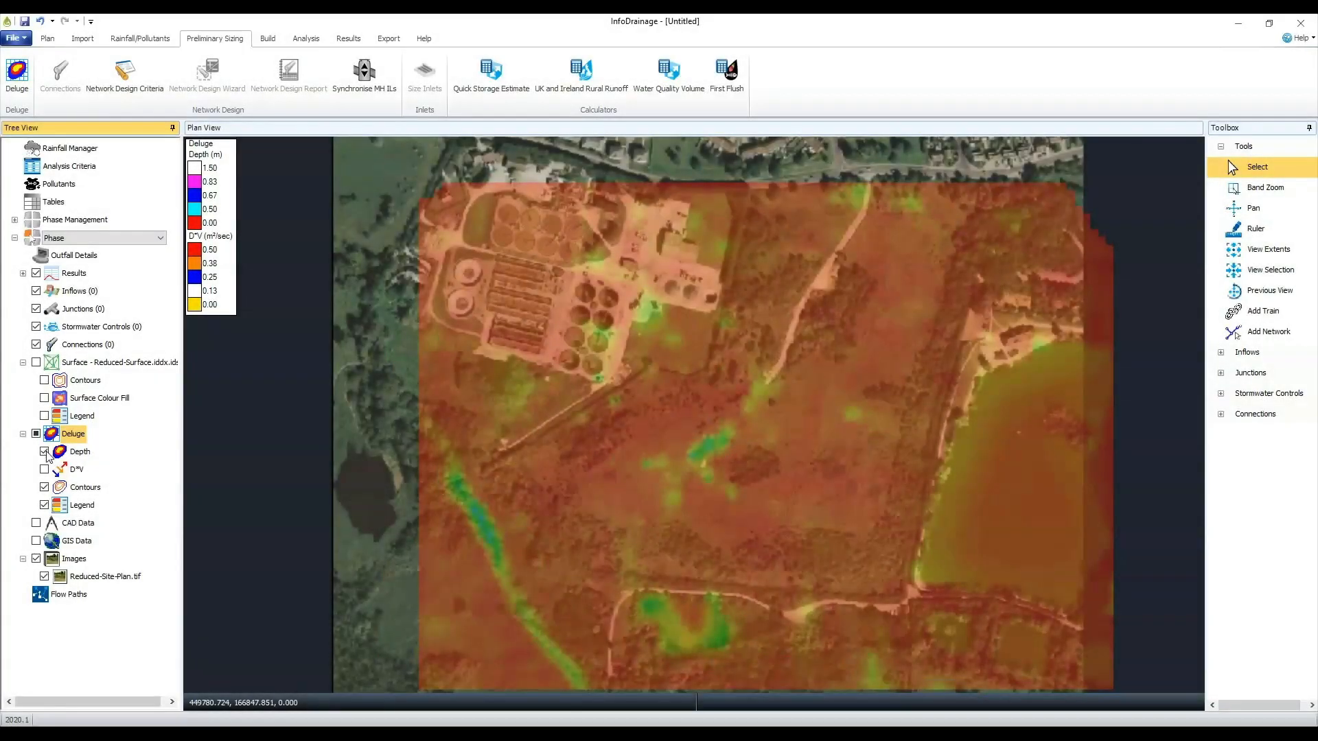
left_click(44, 488)
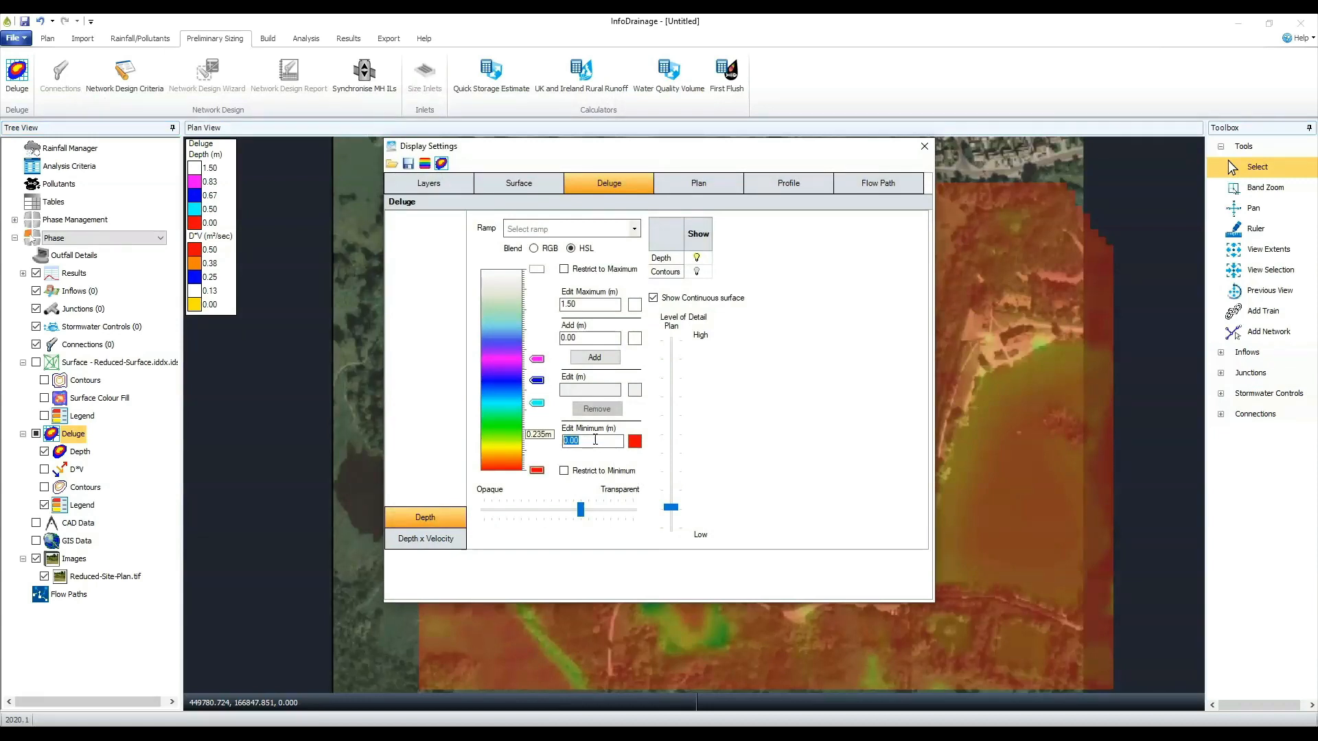
Restrict the Deluge depth display to a minimum of 0.075 m and apply the blue-to-red colour ramp.
type("0.075")
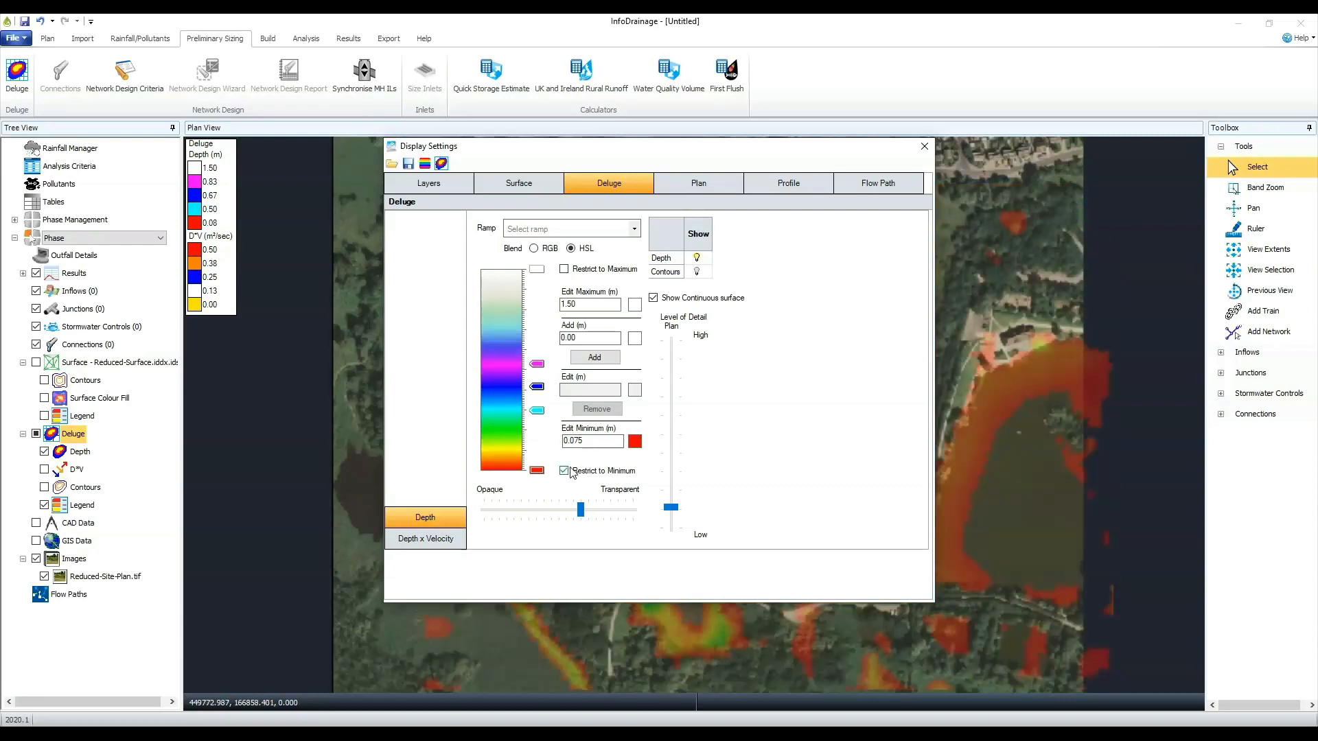
left_click(565, 471)
left_click(596, 232)
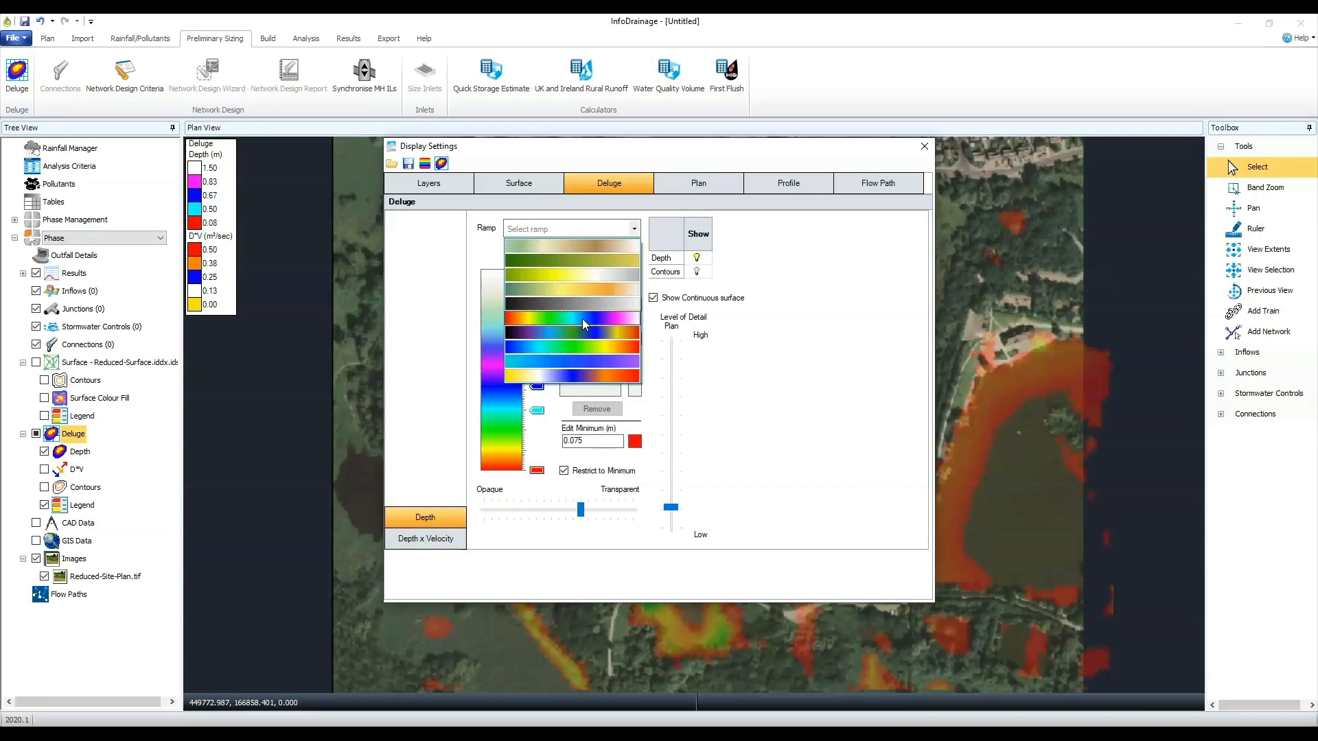
left_click(584, 346)
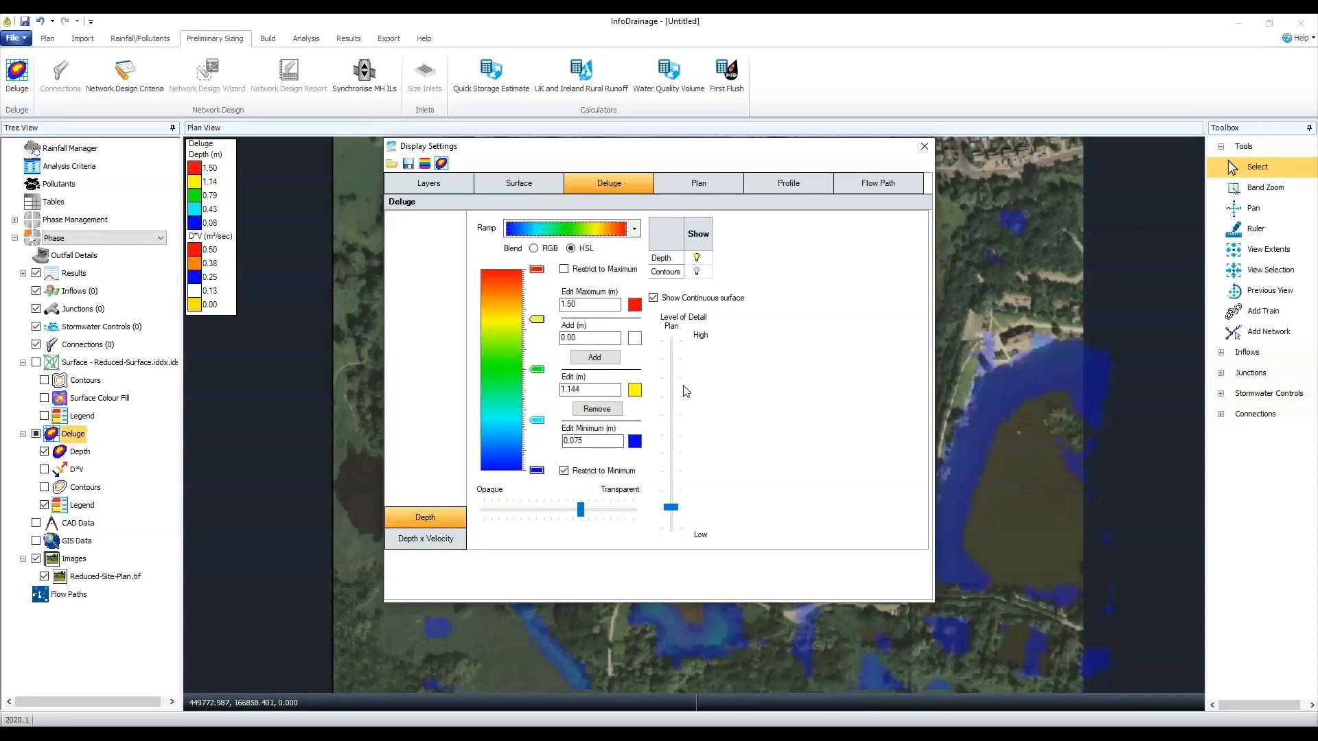
left_click(924, 146)
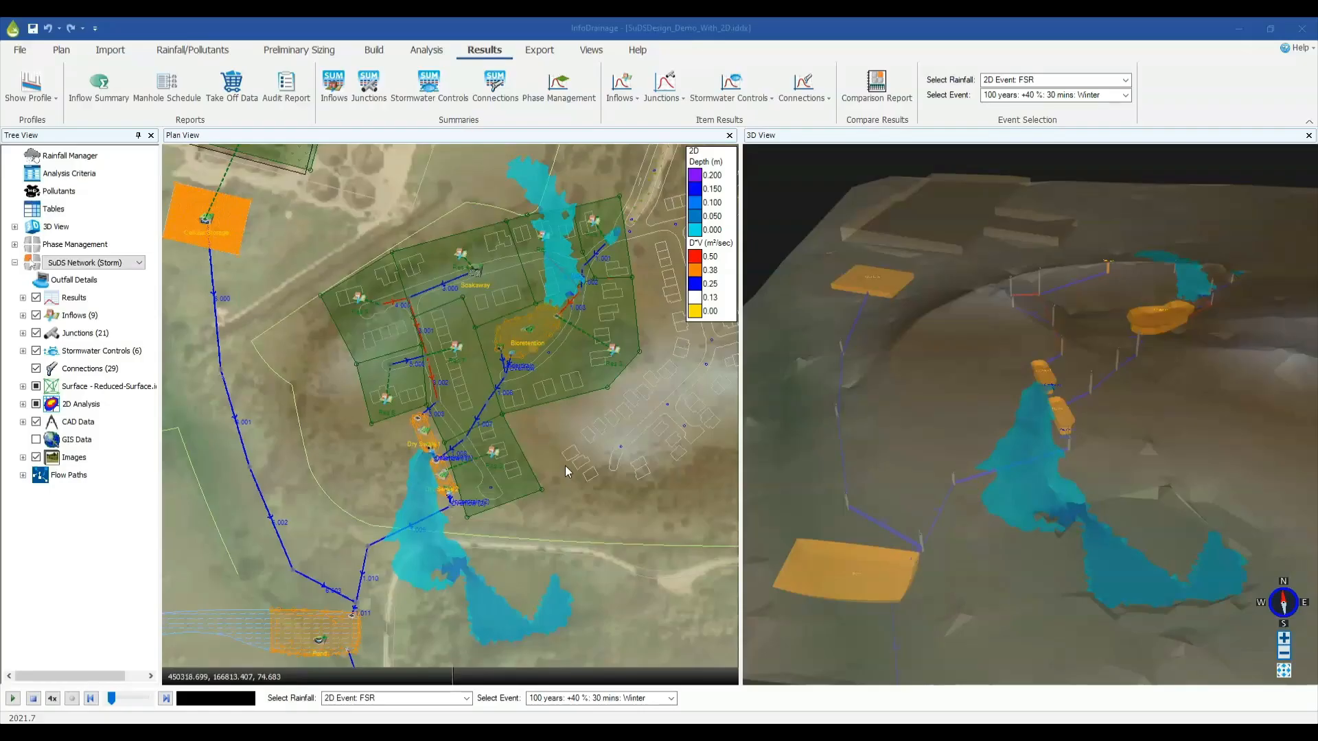
Play the 2D flood results for the 100 years +40% 30 mins Winter event and change the playback speed.
left_click(11, 700)
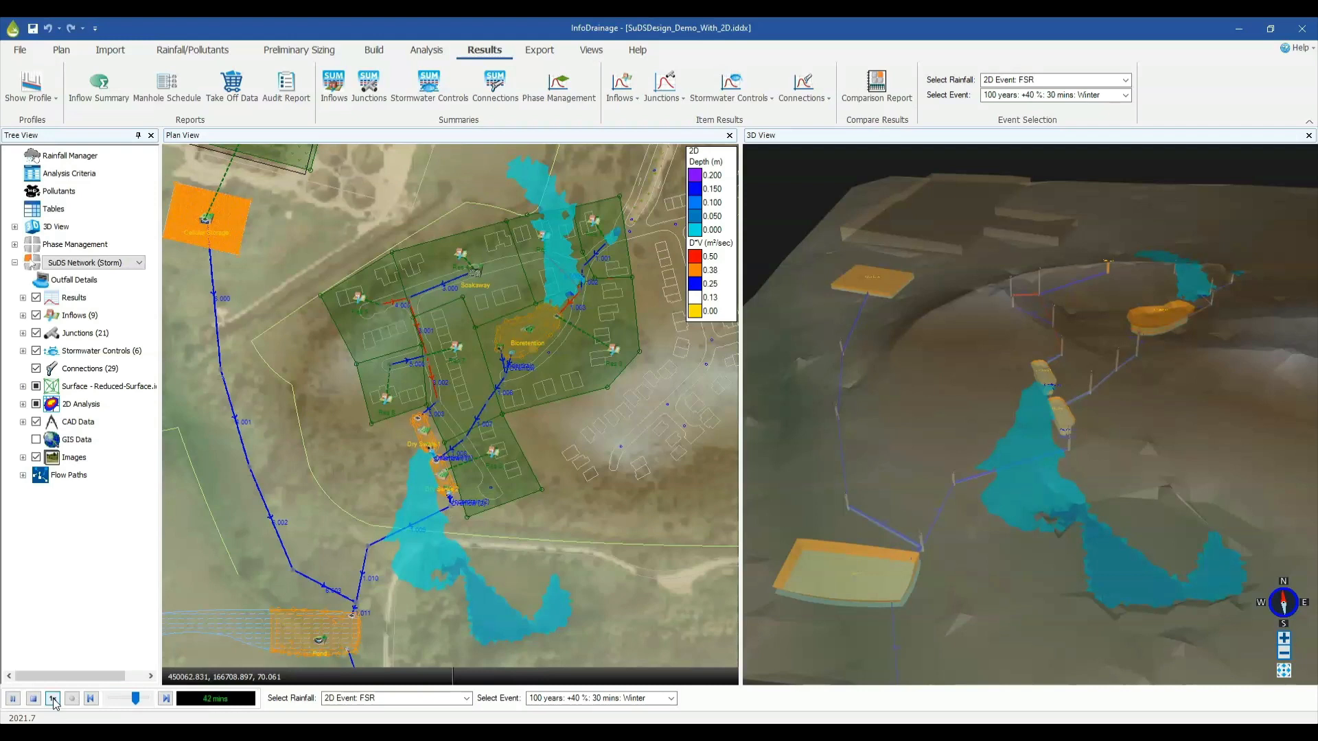
left_click(53, 698)
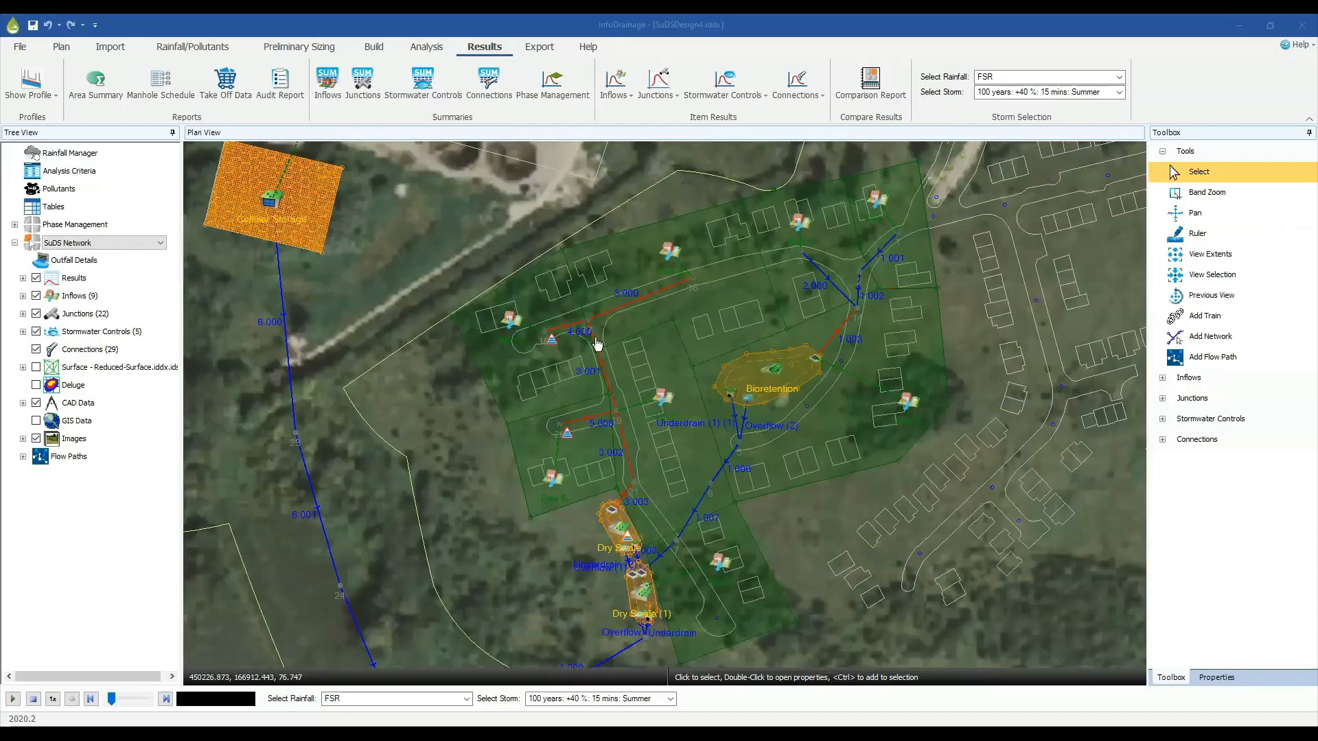
Start an audit report for the SuDS Network phase with the Rainfall, Area Summary, Outfall Details and Pipe Diameter audits.
left_click(280, 81)
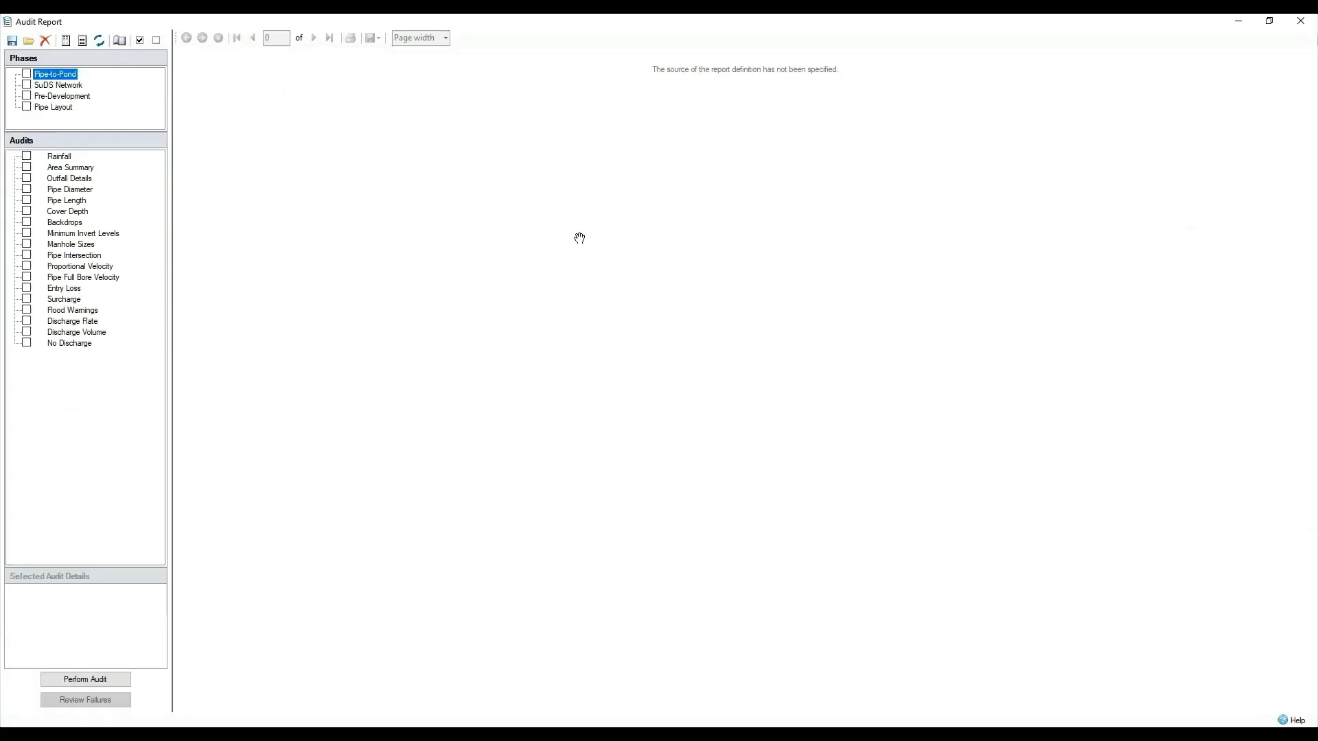
left_click(26, 85)
left_click(28, 157)
left_click(27, 168)
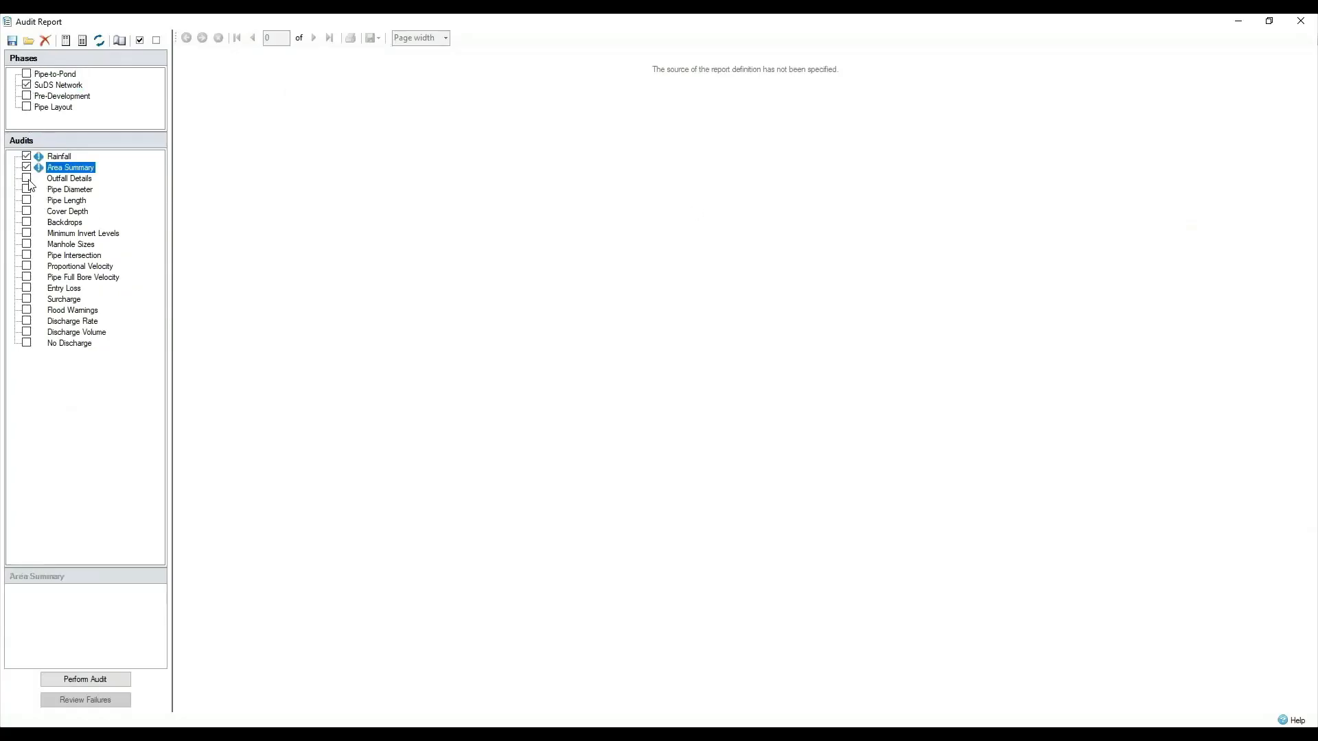
left_click(27, 179)
left_click(27, 190)
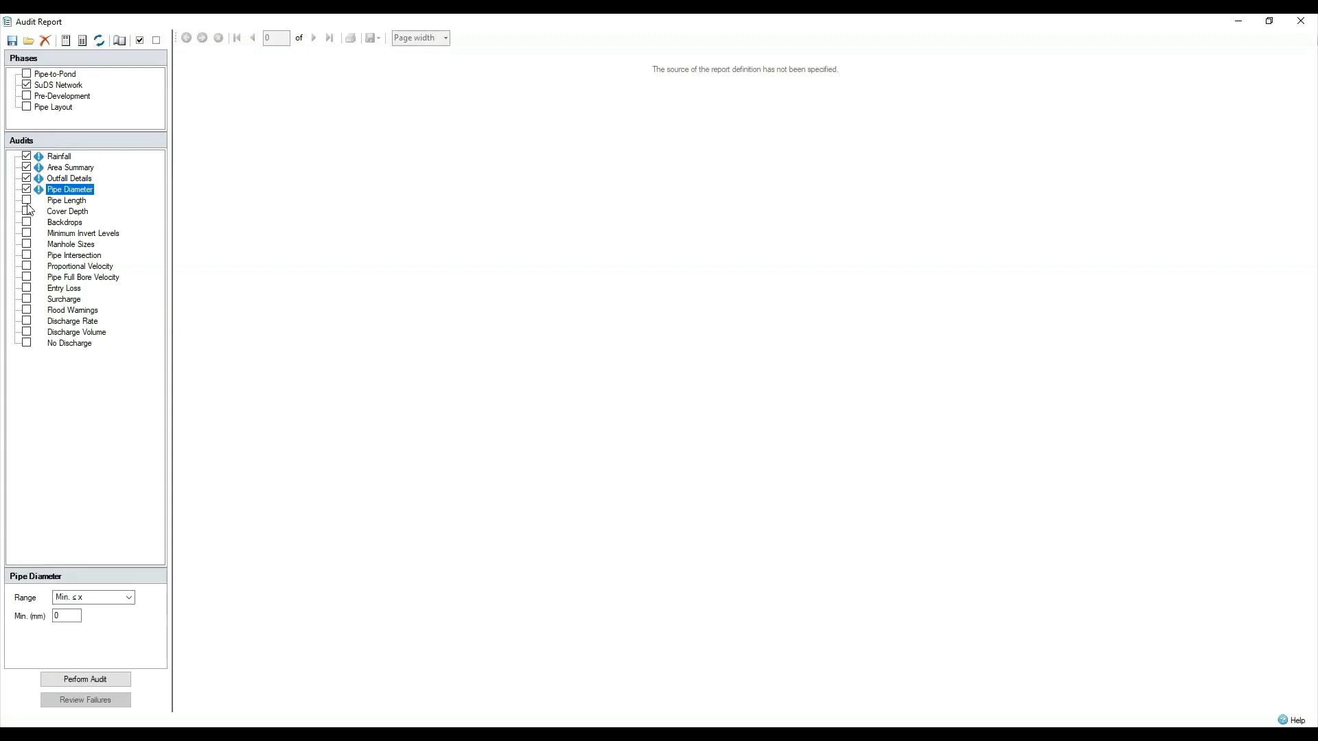
Add a Pipe Length audit with a range of 5 to 100 m, and include the Cover Depth audit.
left_click(26, 201)
left_click(83, 616)
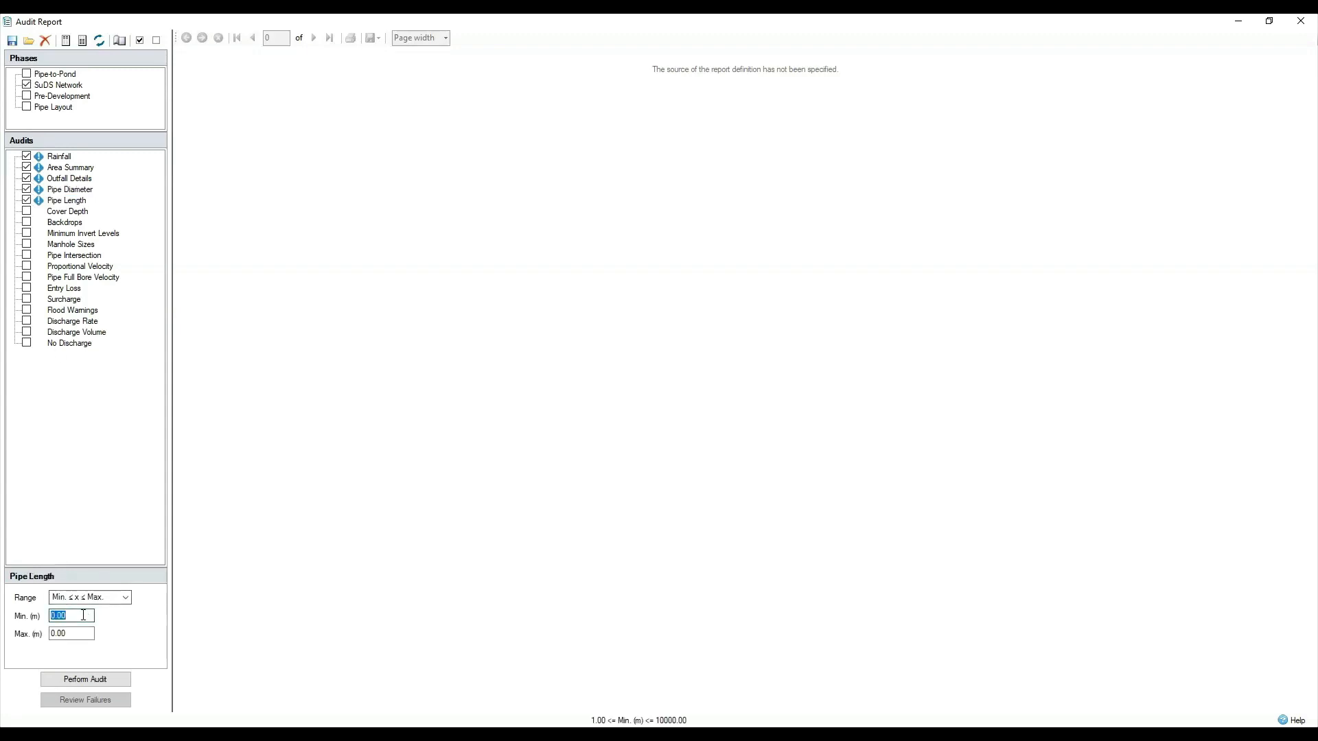
type("5")
key("Tab")
type("100")
left_click(27, 212)
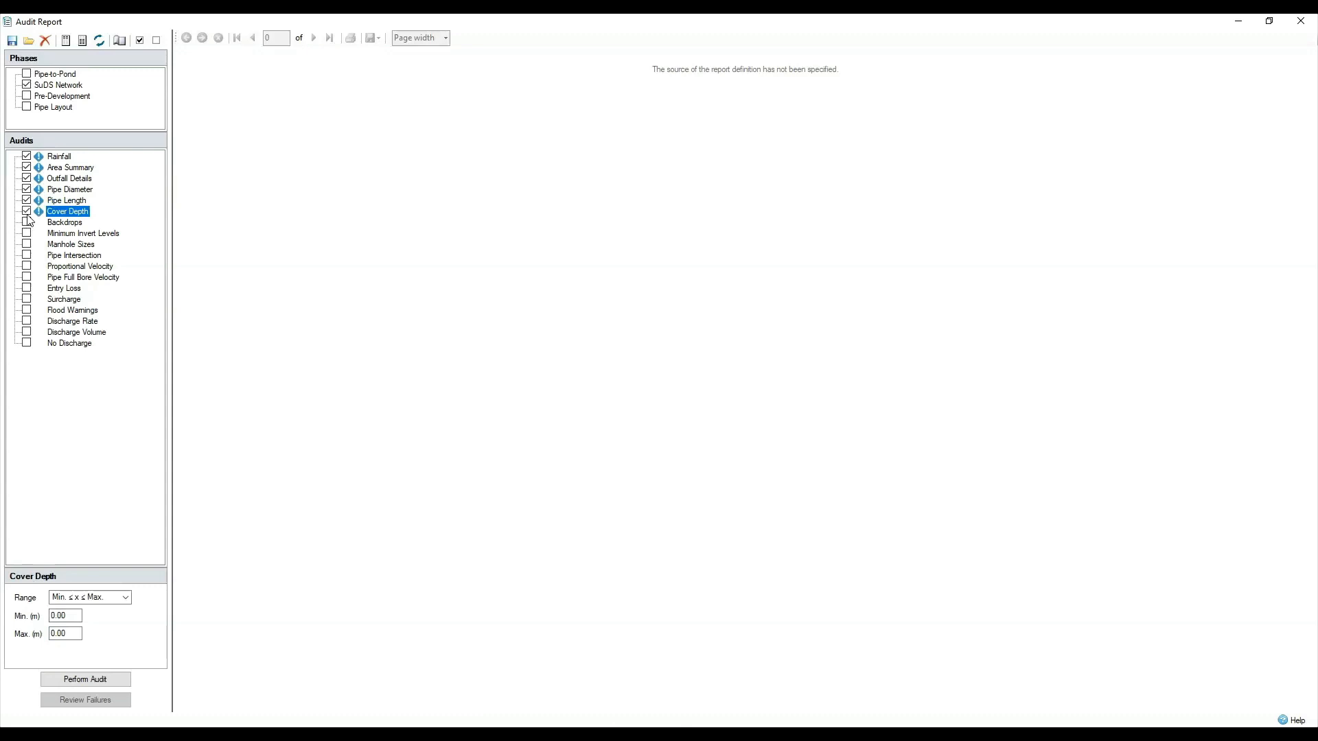
Load the audit settings file audit_report.idarx and check the Surcharge, Pipe Intersection and Backdrops criteria.
left_click(29, 41)
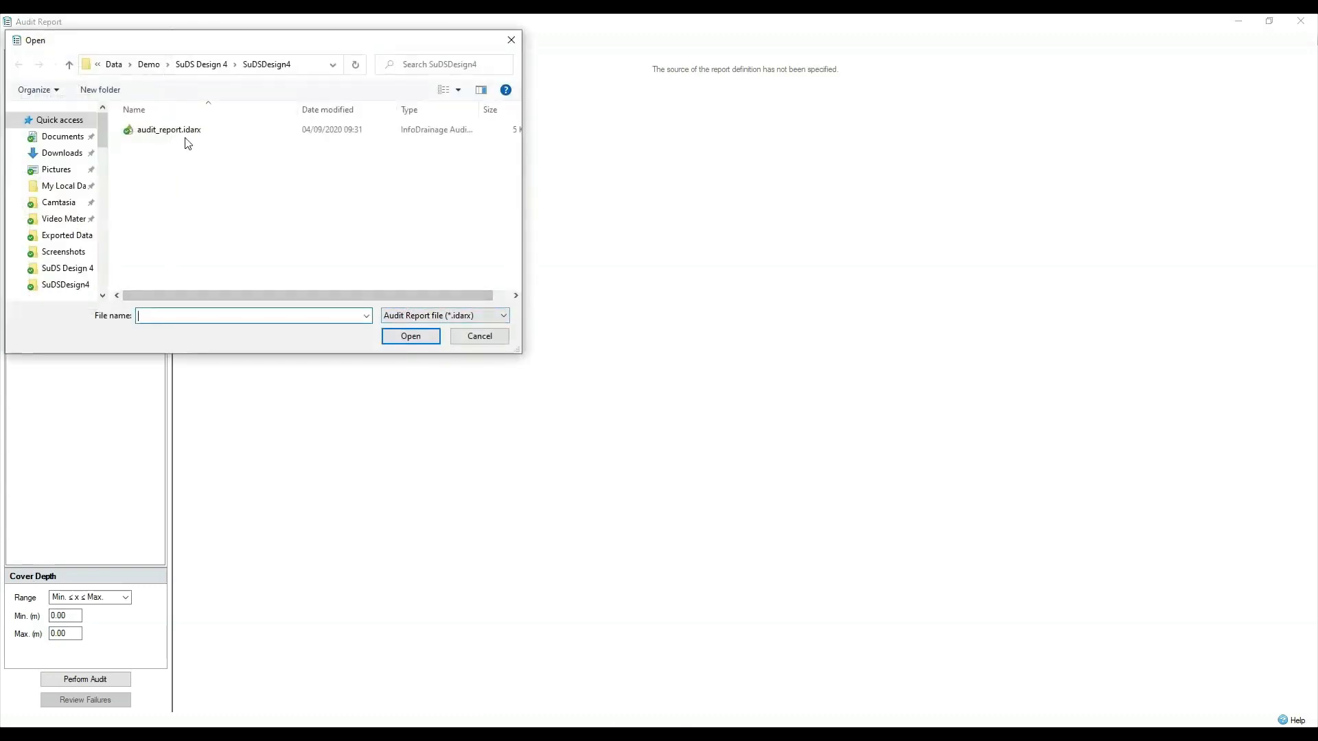
left_click(187, 130)
left_click(411, 336)
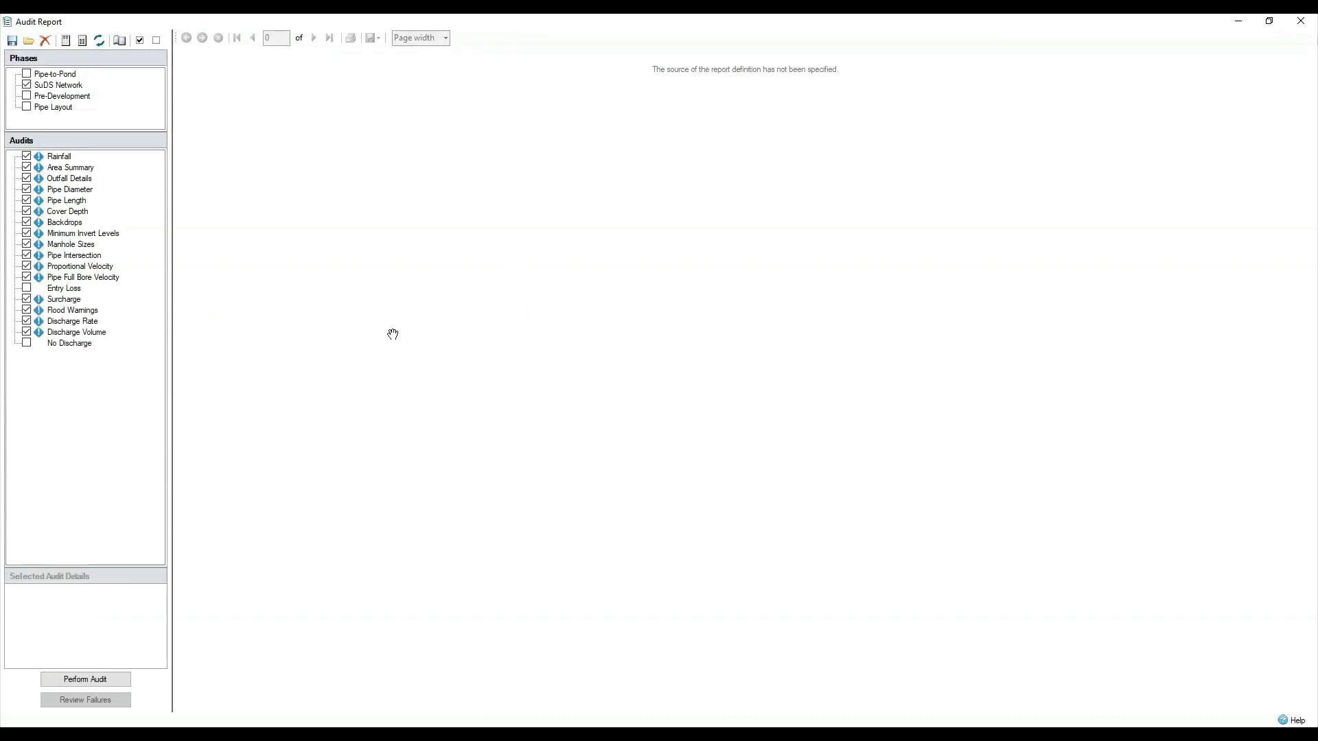
left_click(65, 302)
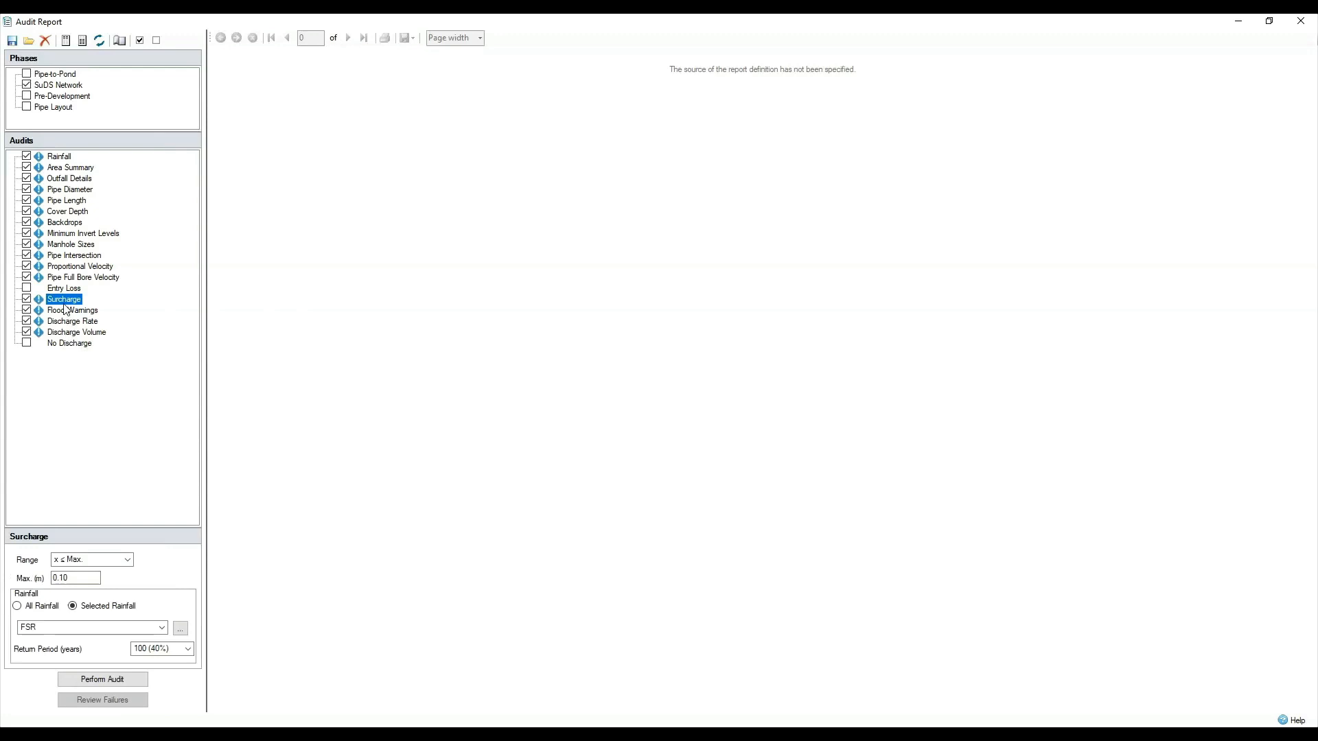
left_click(69, 256)
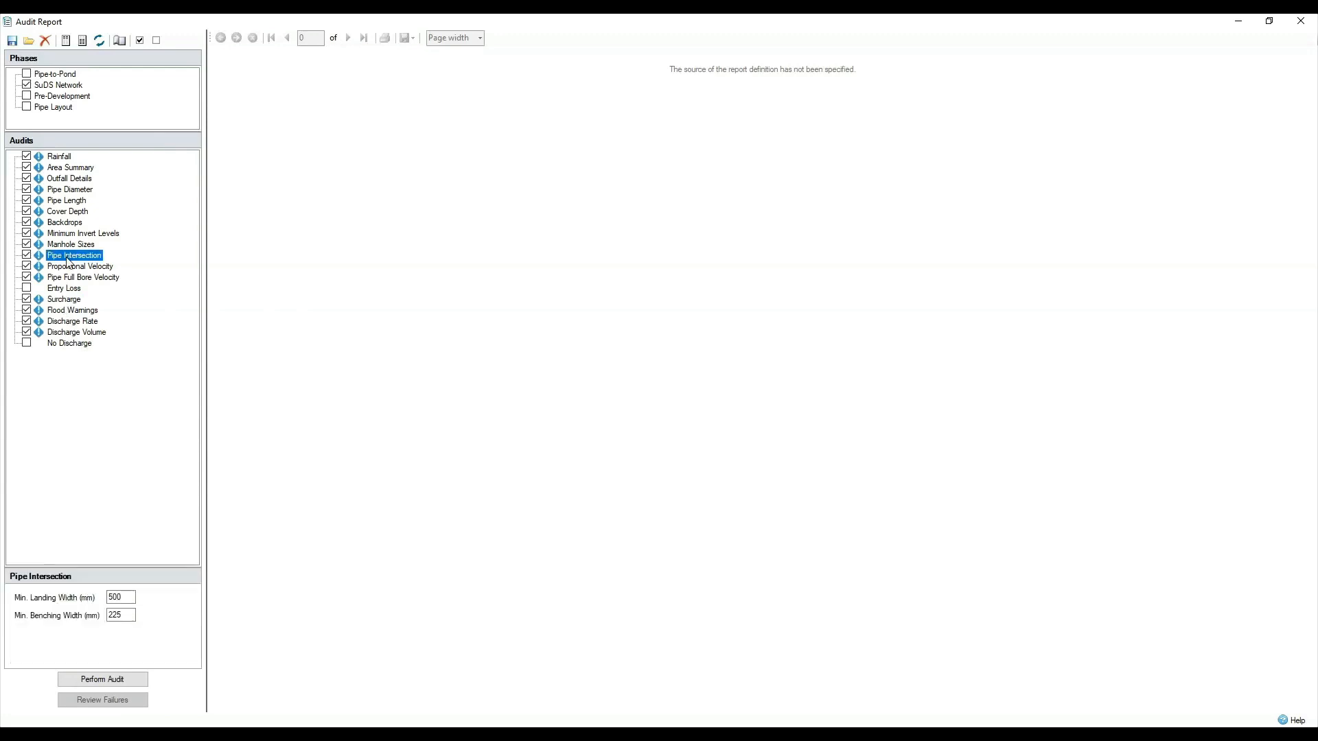
left_click(64, 226)
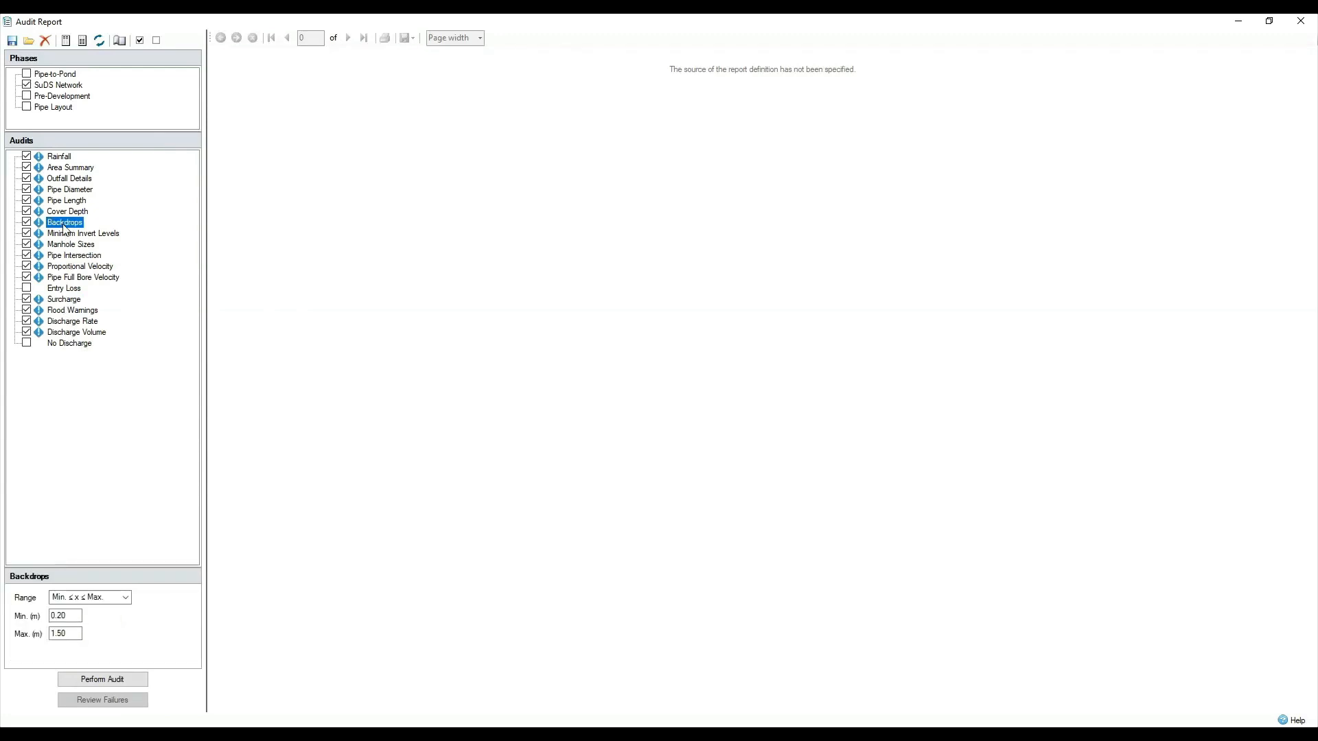
Perform the audit and review the Pipe Length and Backdrops results in the report.
left_click(122, 681)
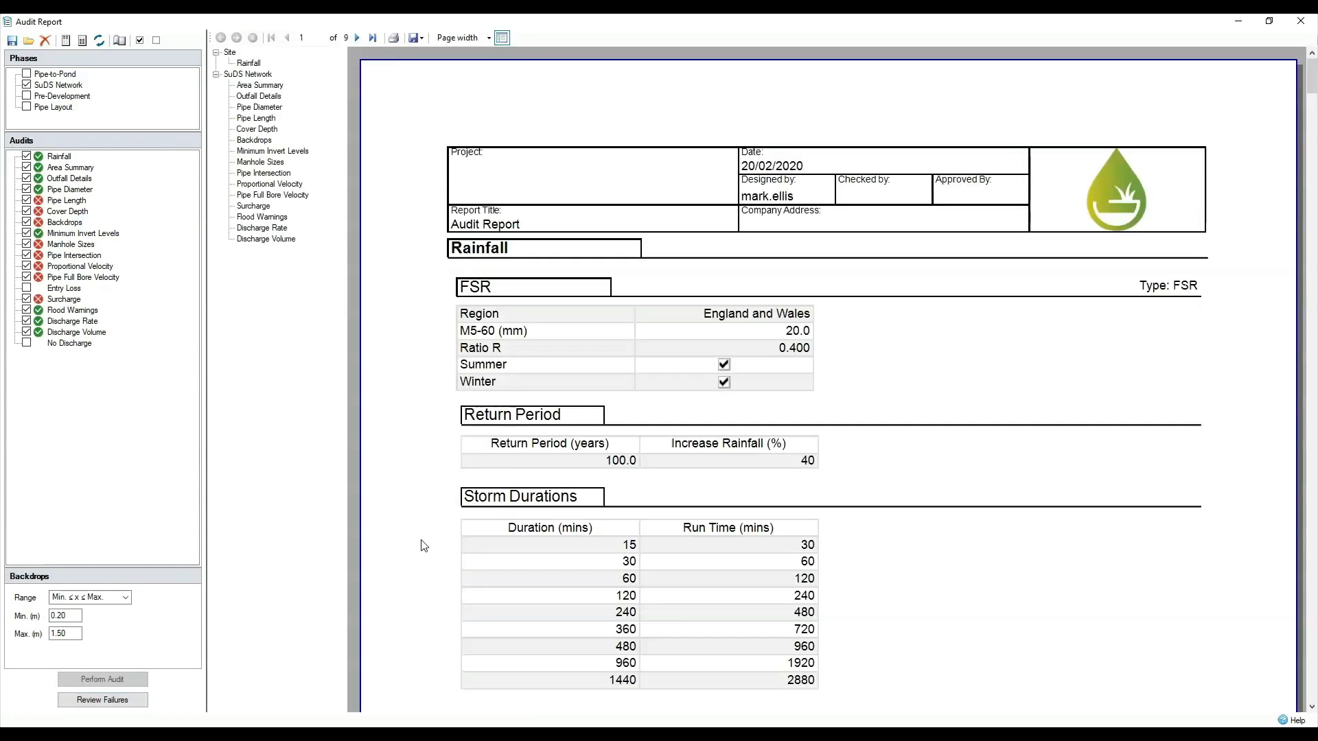
left_click(255, 119)
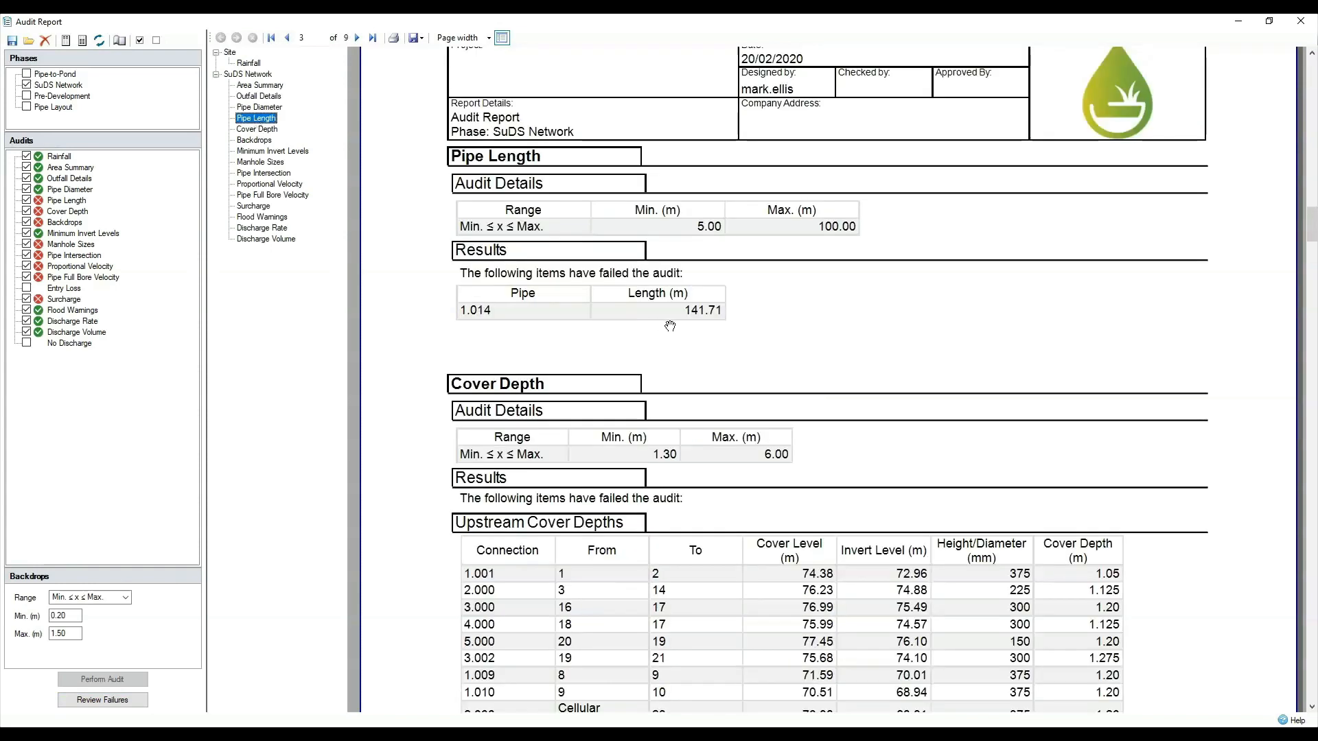
left_click(257, 141)
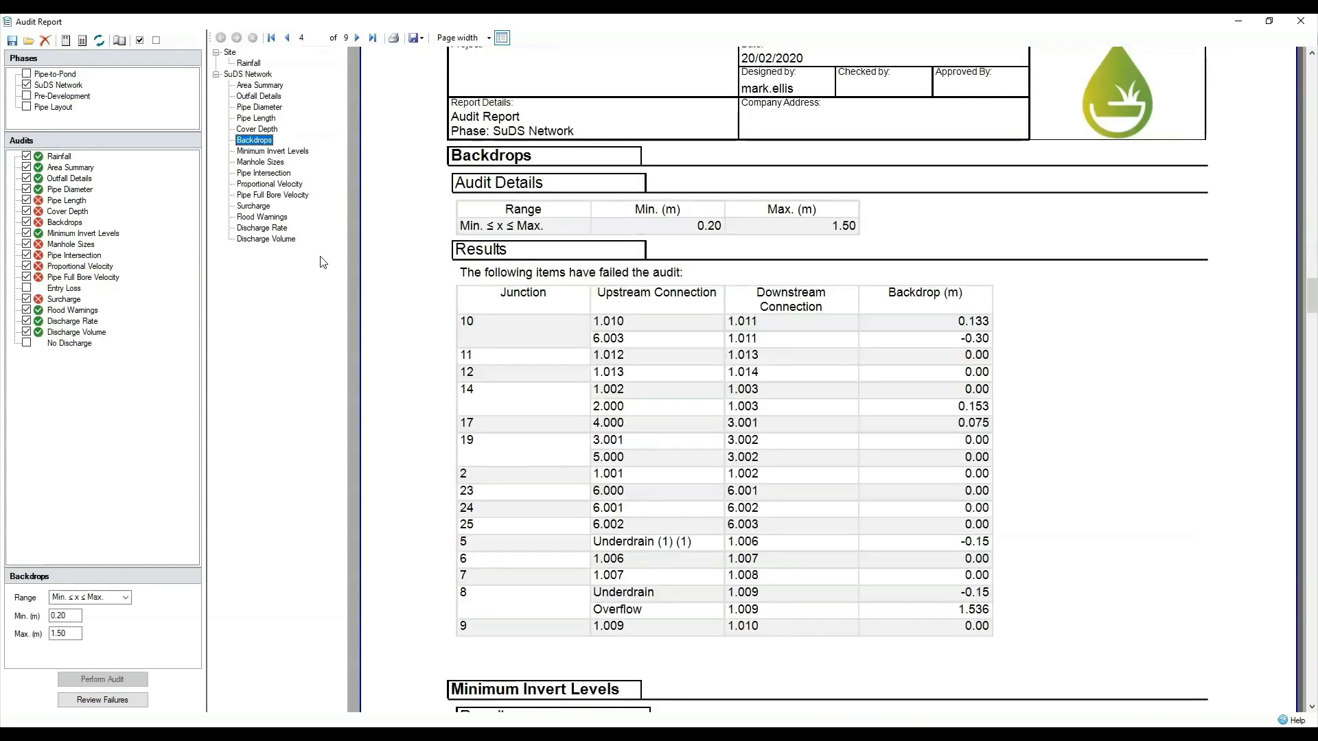
Examine the Proportional Velocity results, then review the audit failures and inspect connection 1.001's cover depth failure in the connections table.
left_click(271, 186)
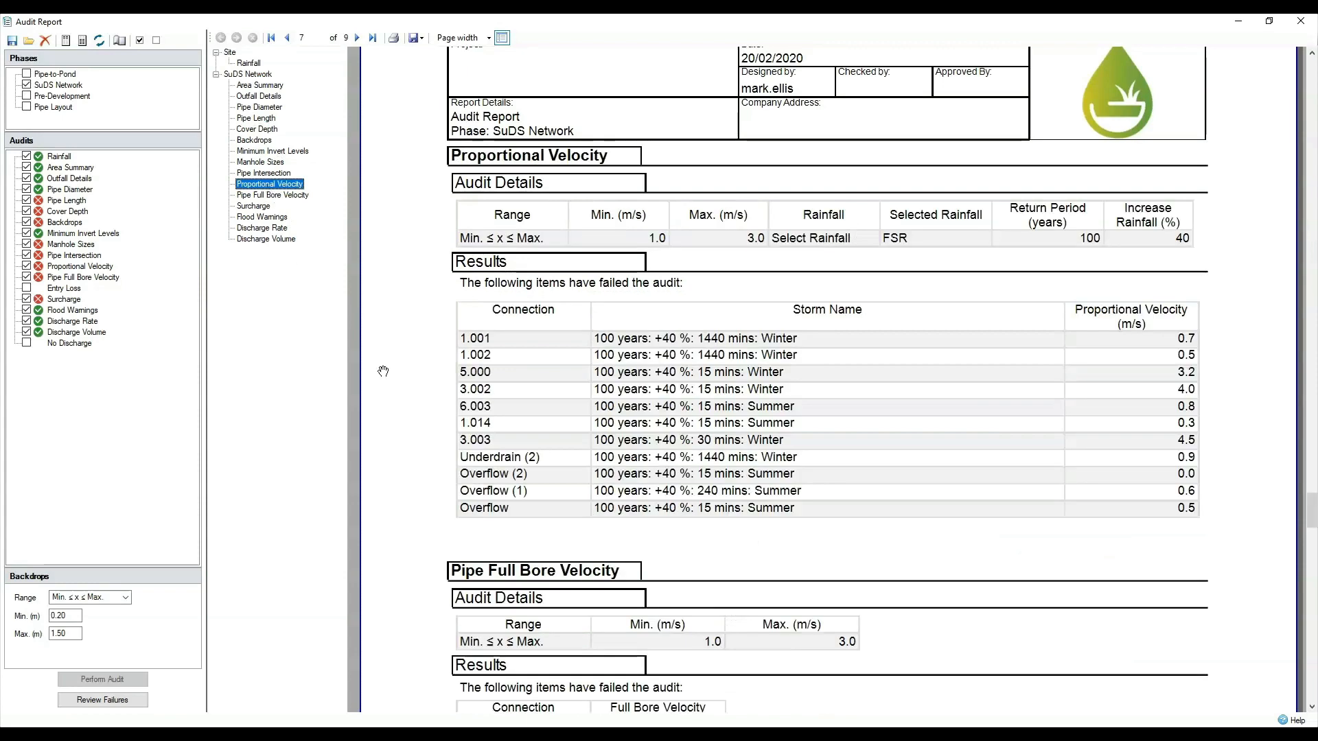
left_click(66, 200)
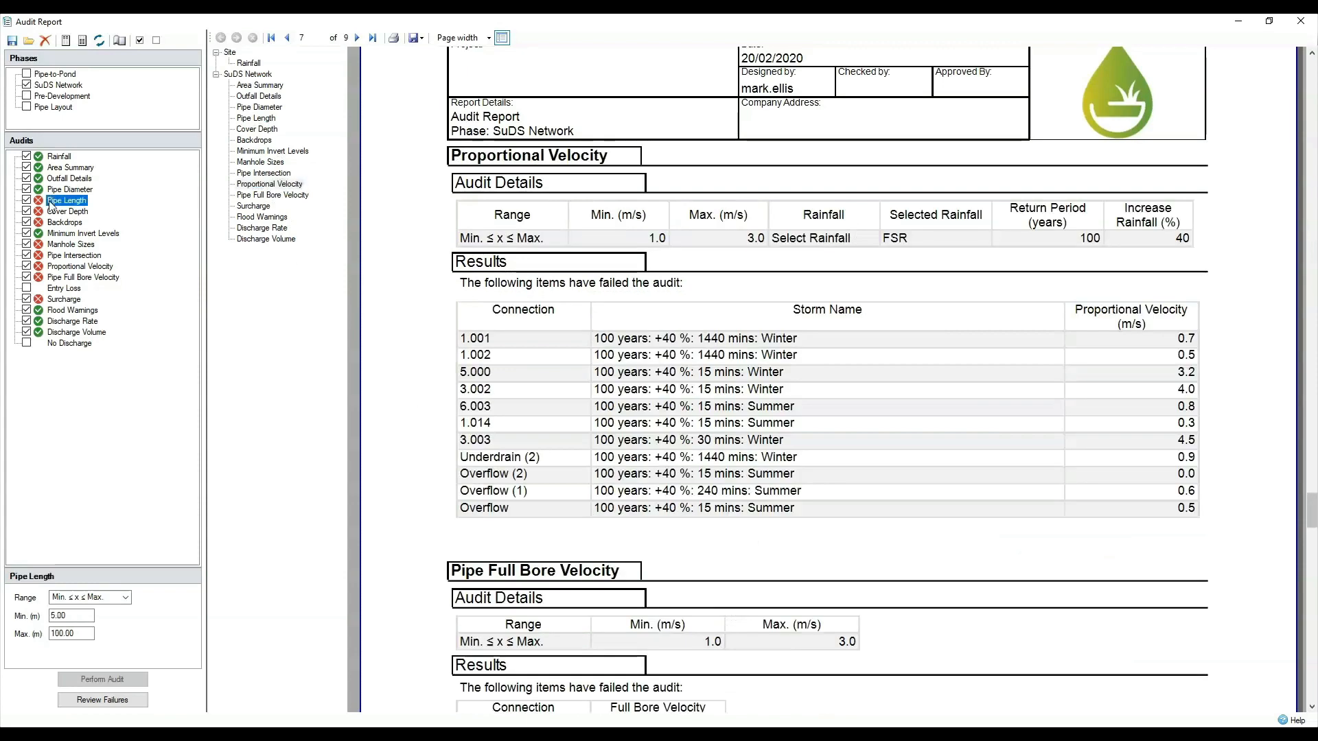
left_click(106, 702)
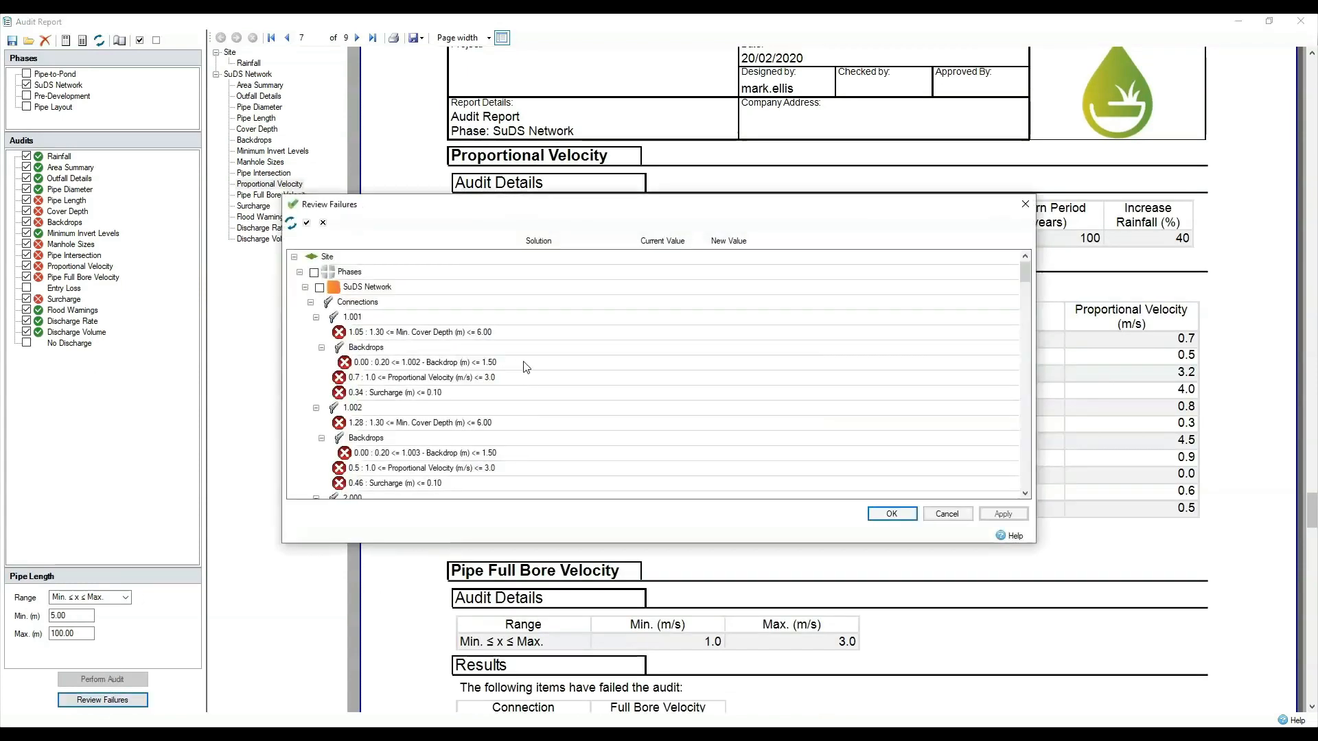
double_click(422, 334)
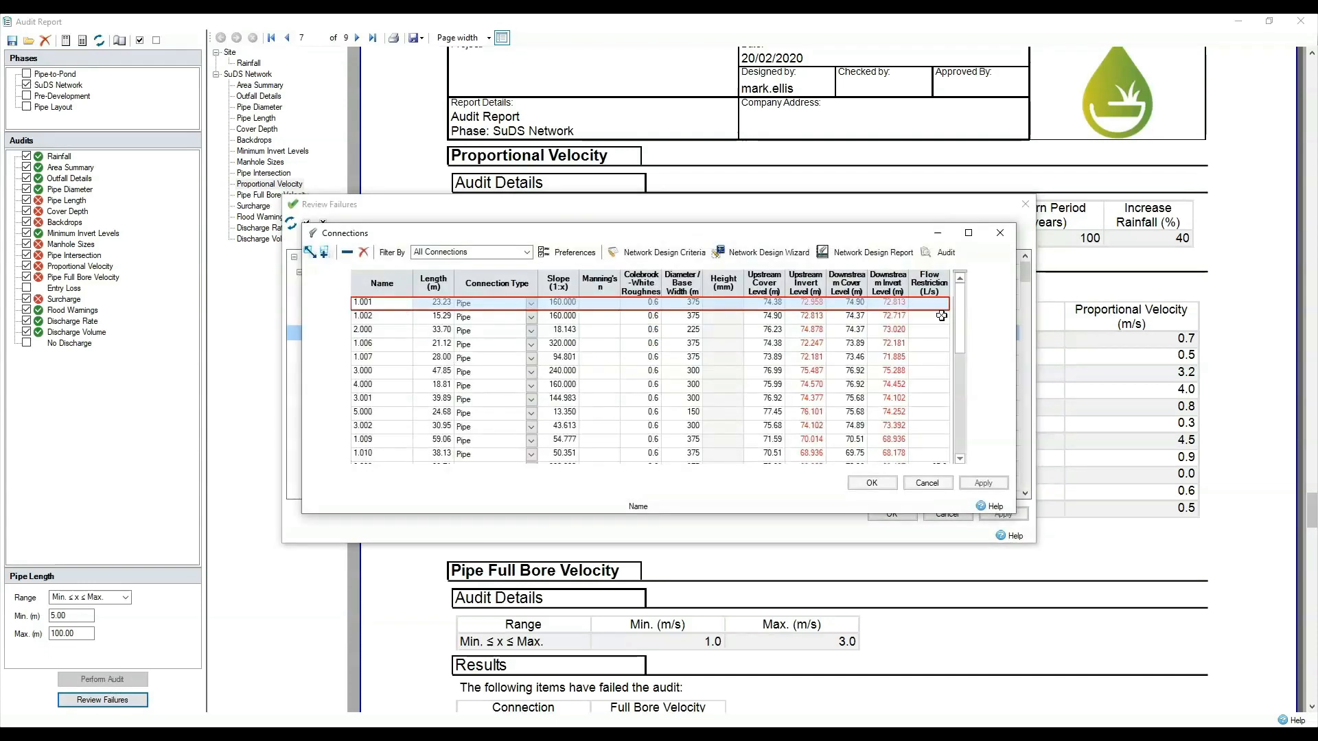
left_click(872, 483)
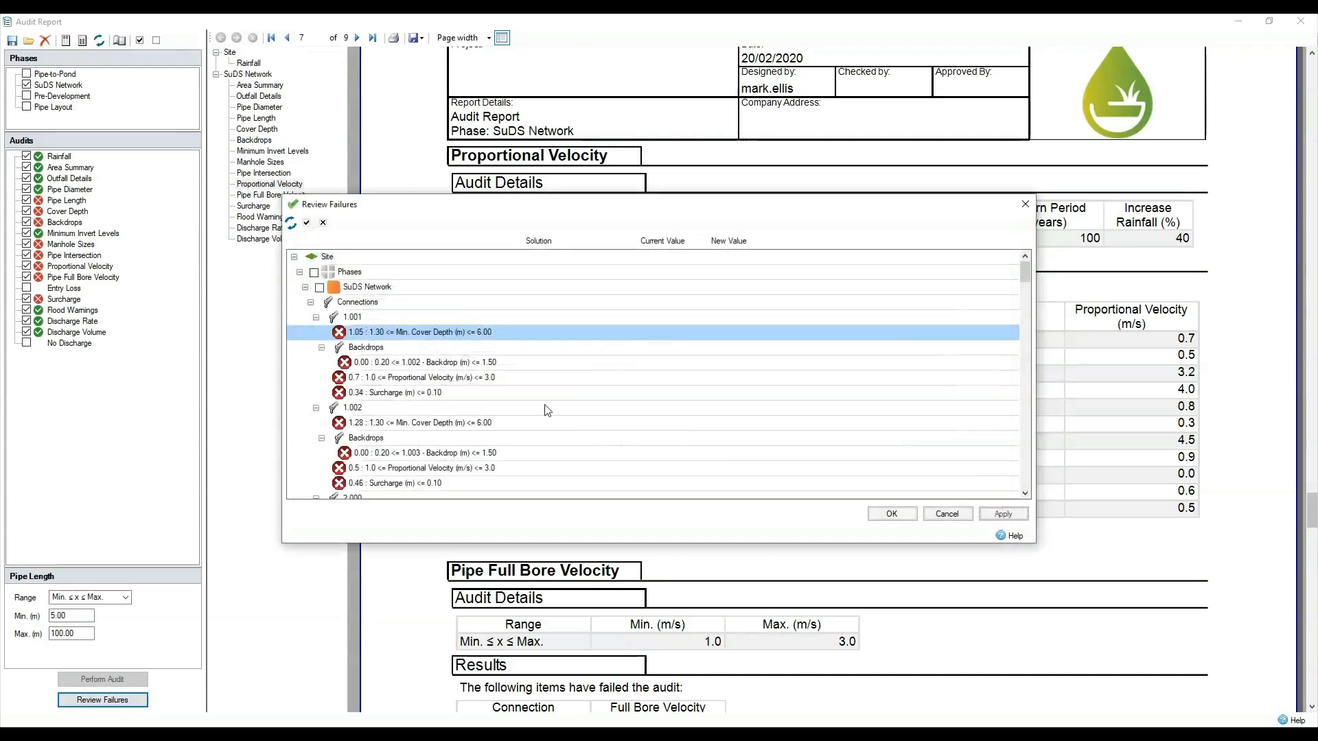
Apply the recommended 1.35 m manhole diameter to junctions 1 and 2 for the unmet diameter and width failures, and perform the audit again.
left_click_drag(1028, 280, 1025, 434)
left_click(335, 317)
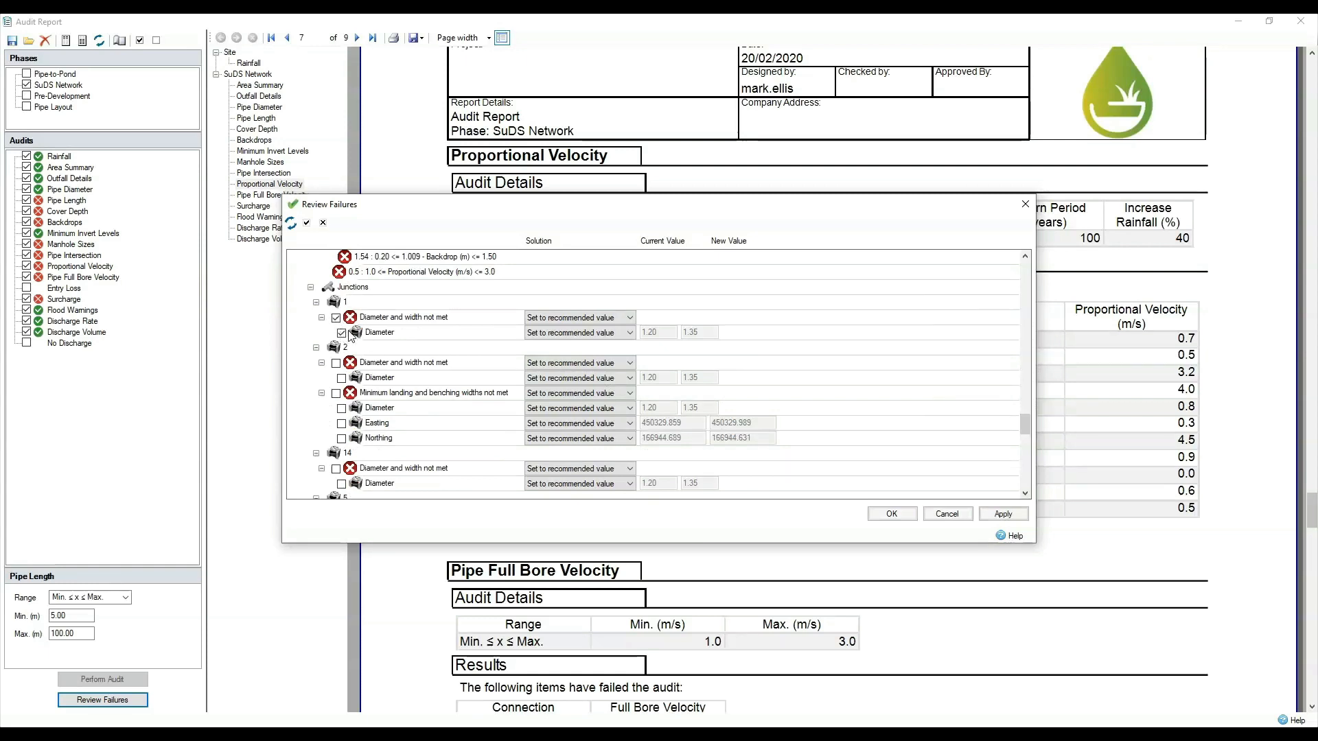
left_click(336, 363)
left_click(987, 514)
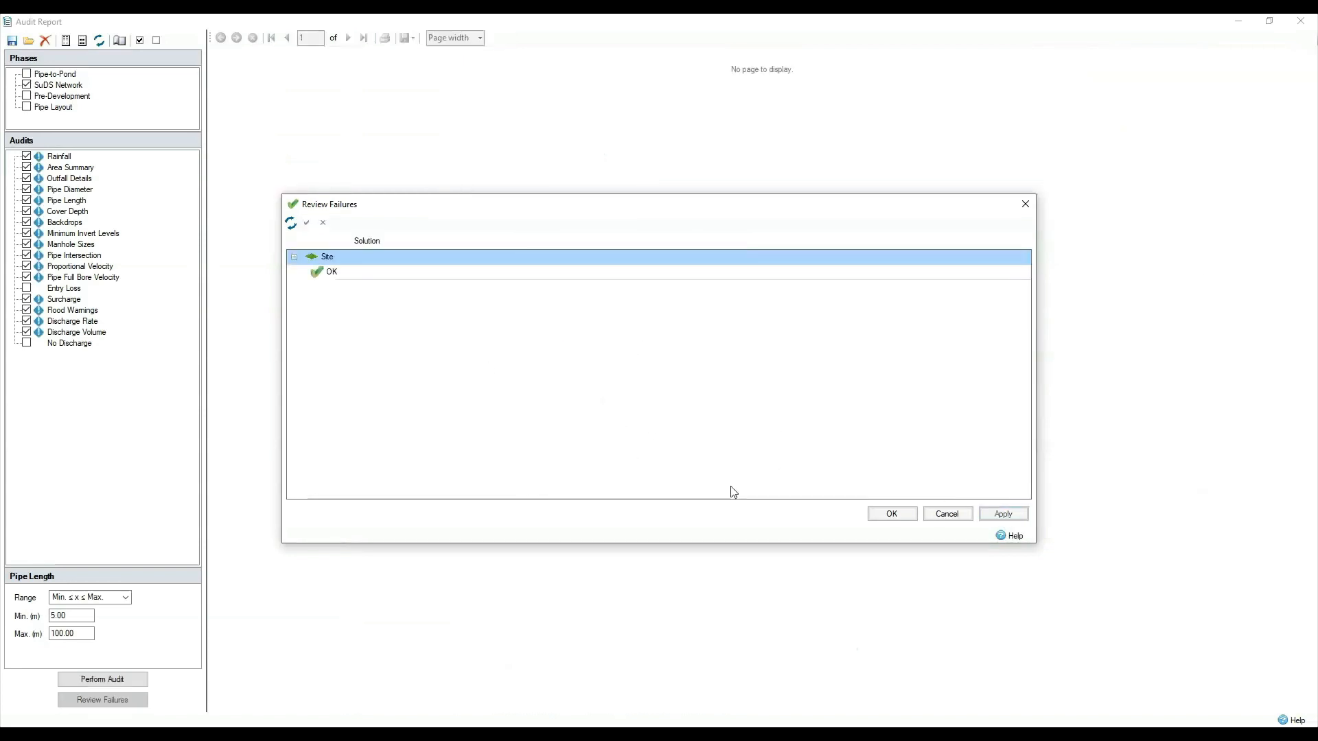
left_click(905, 518)
left_click(130, 680)
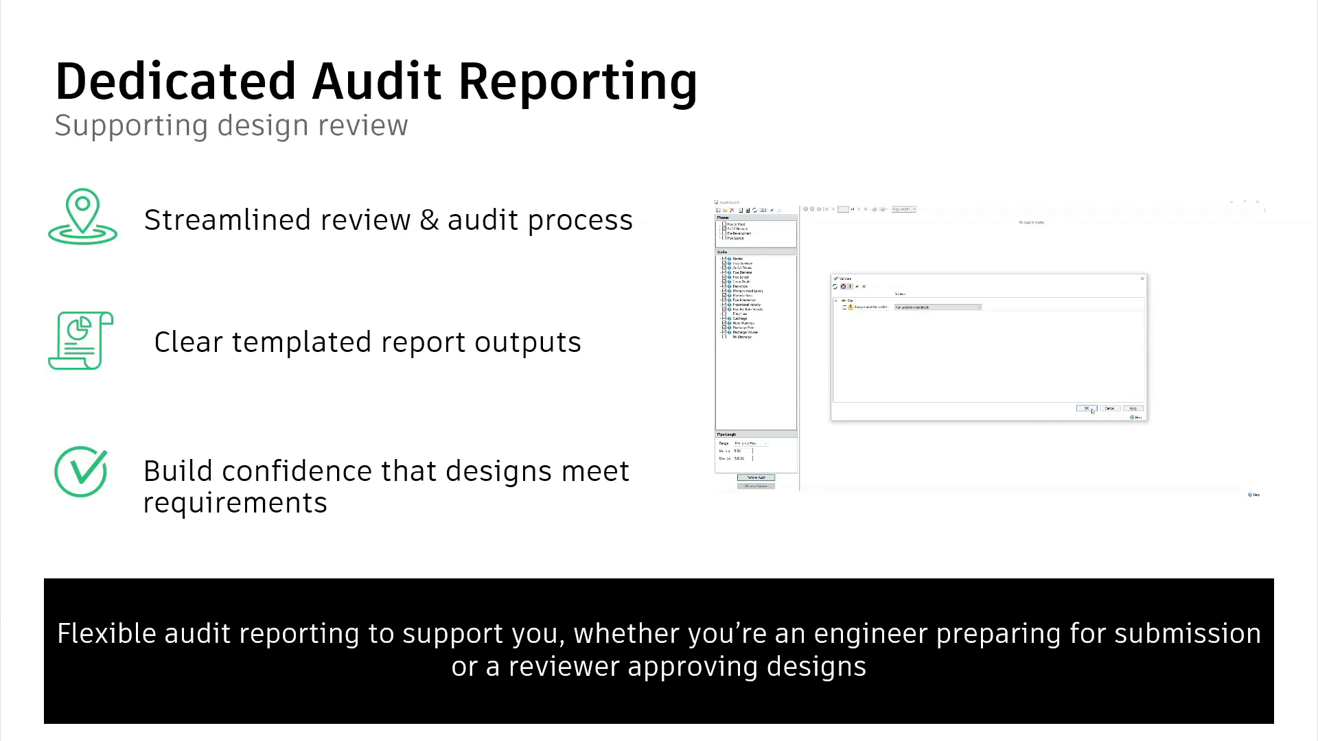
left_click(645, 294)
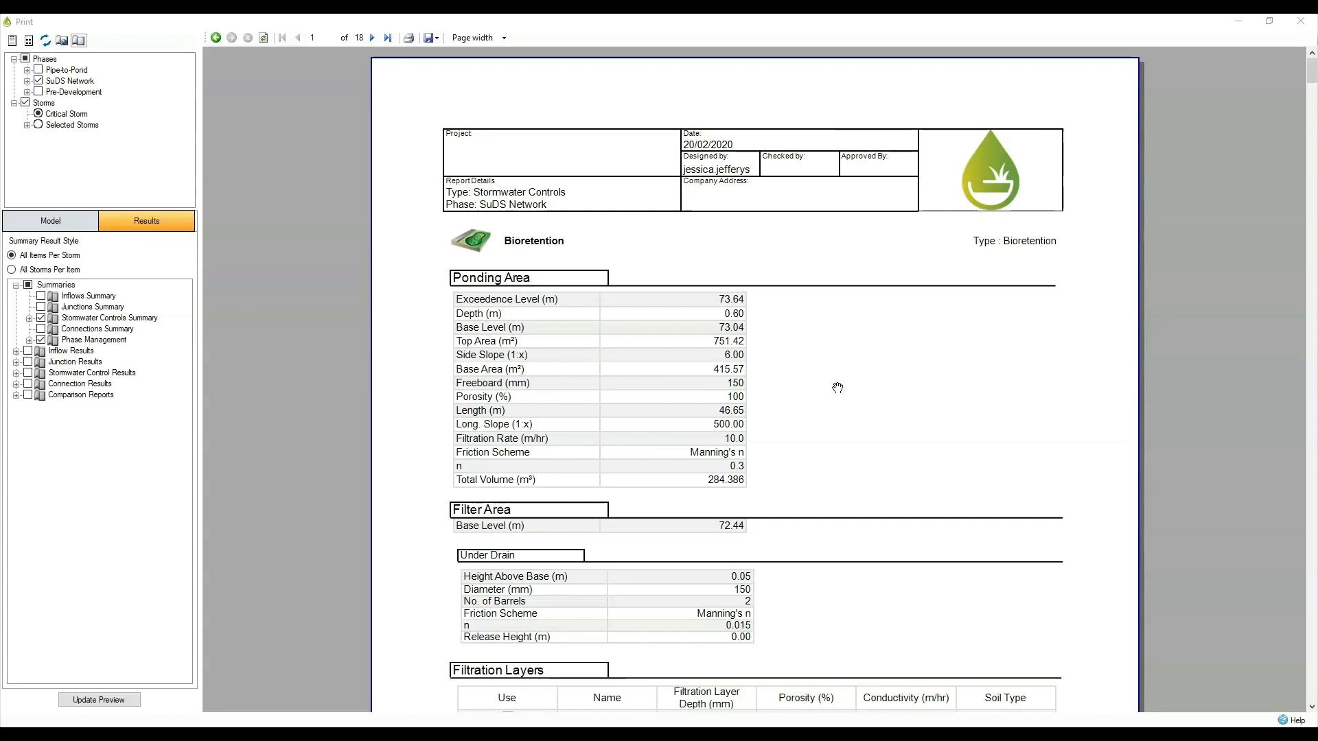
Read through the Bioretention section of the SuDS Network stormwater controls report, from the ponding area to the advanced perimeters.
scroll(1281, 332, "down", 4)
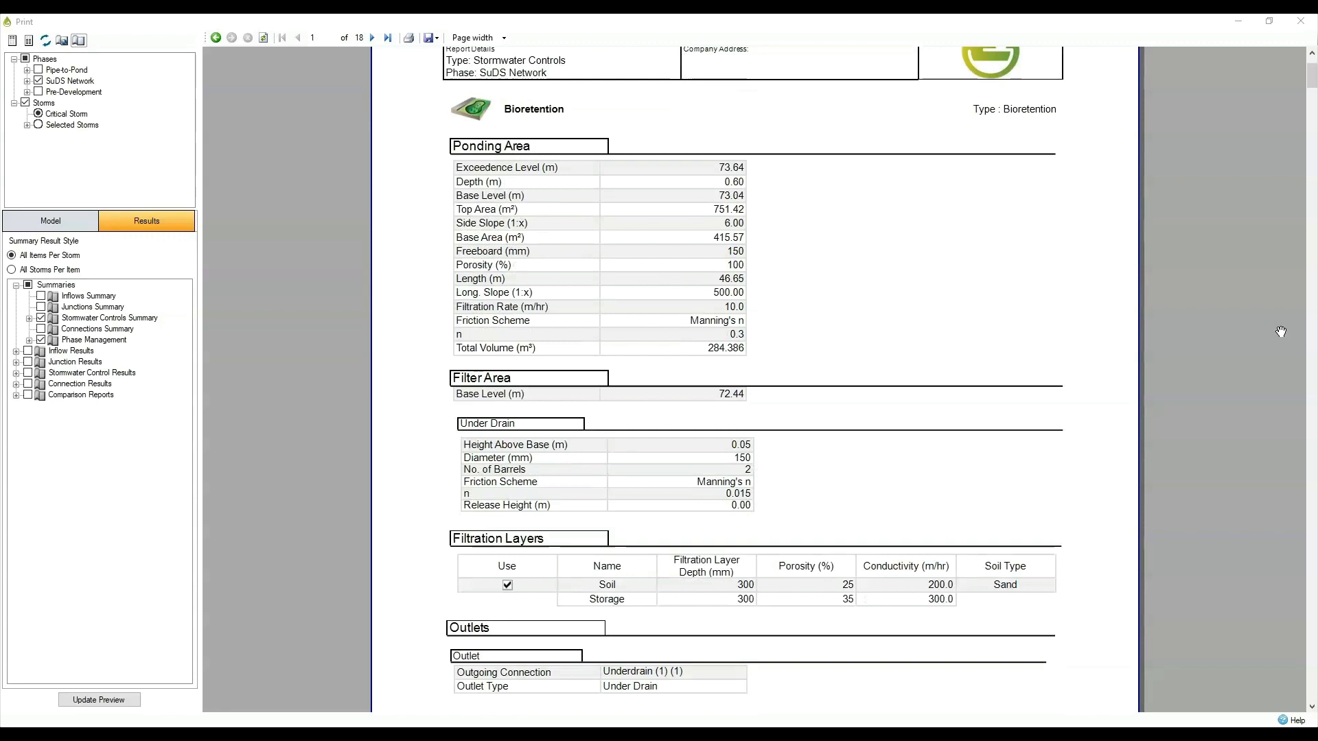
scroll(1281, 331, "down", 4)
scroll(1281, 331, "down", 2)
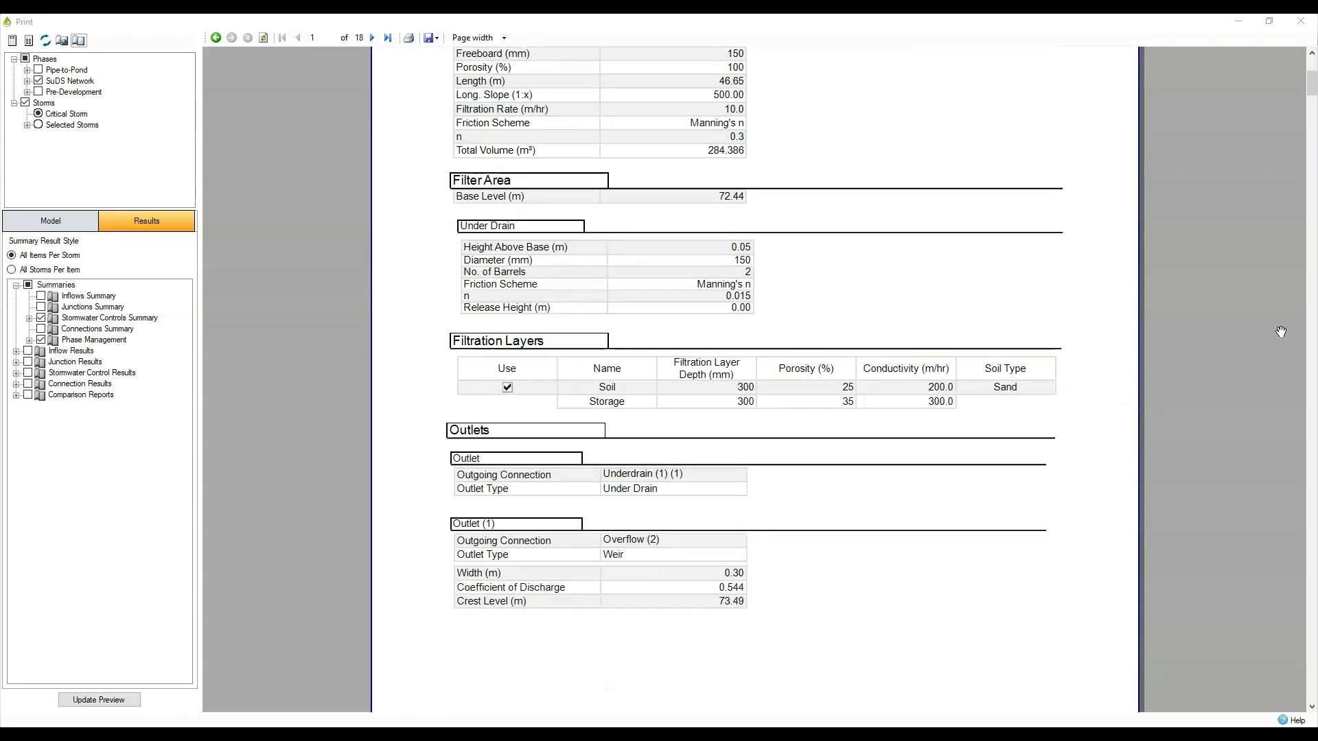
scroll(1281, 331, "down", 6)
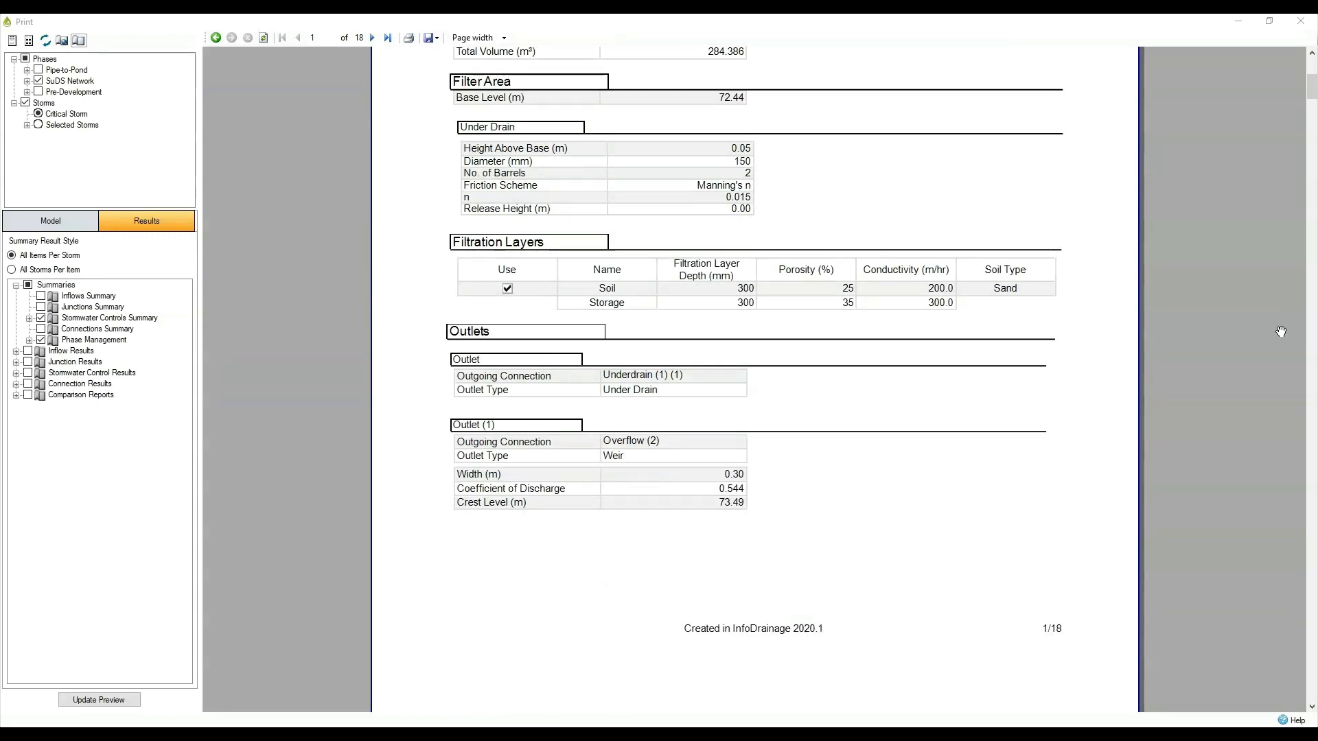
scroll(1281, 332, "down", 9)
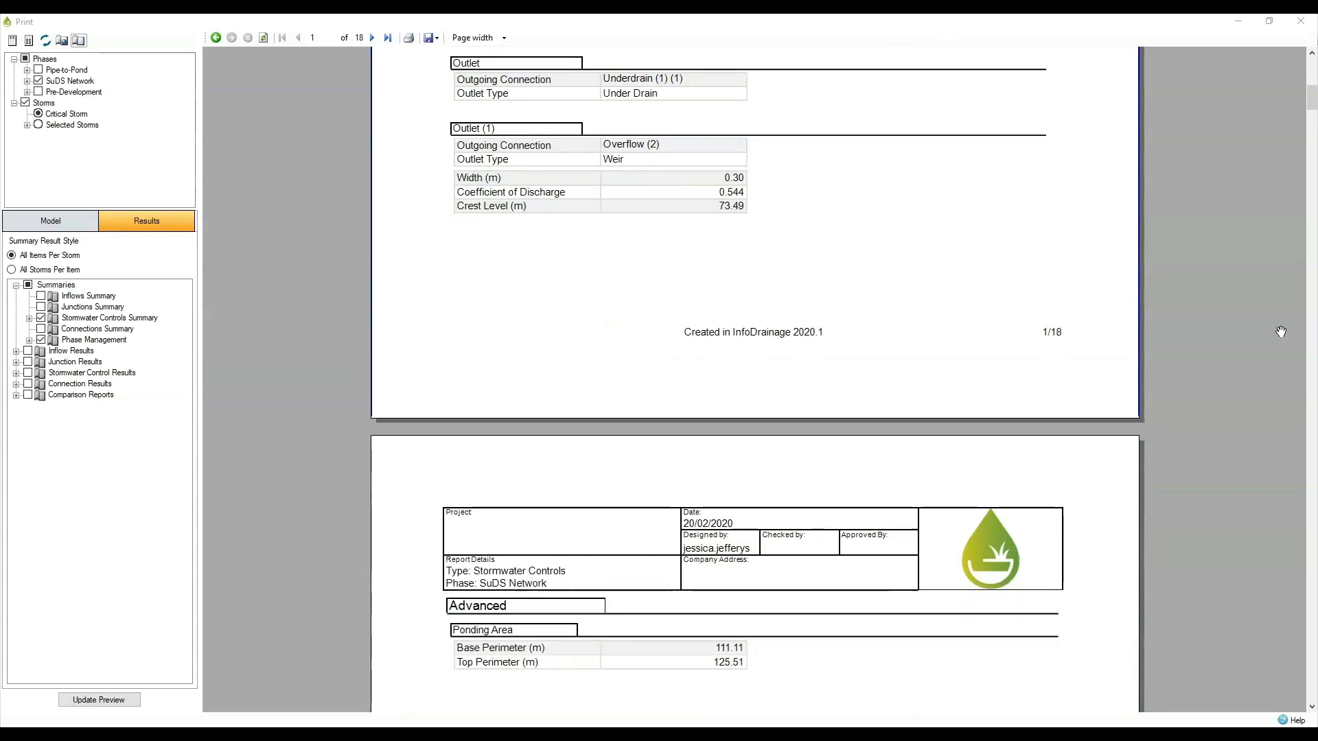
scroll(1281, 331, "down", 6)
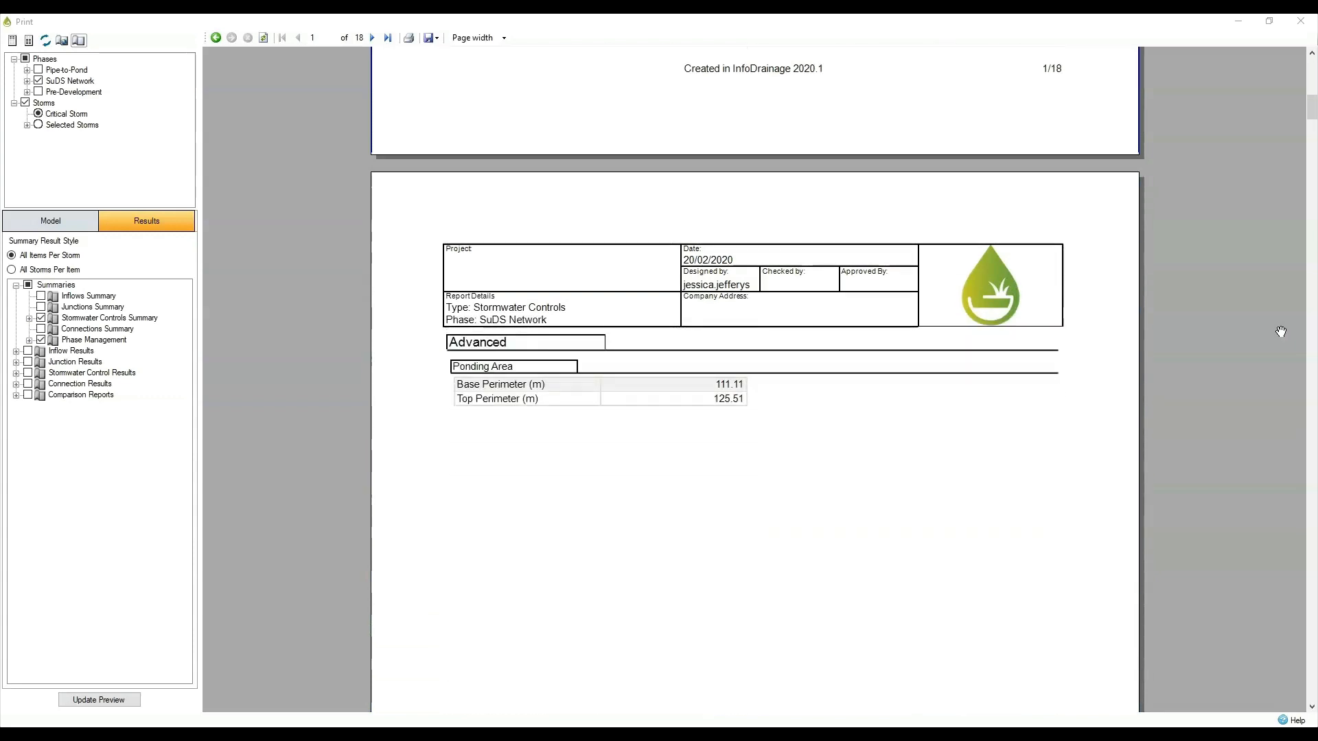
scroll(1281, 332, "down", 2)
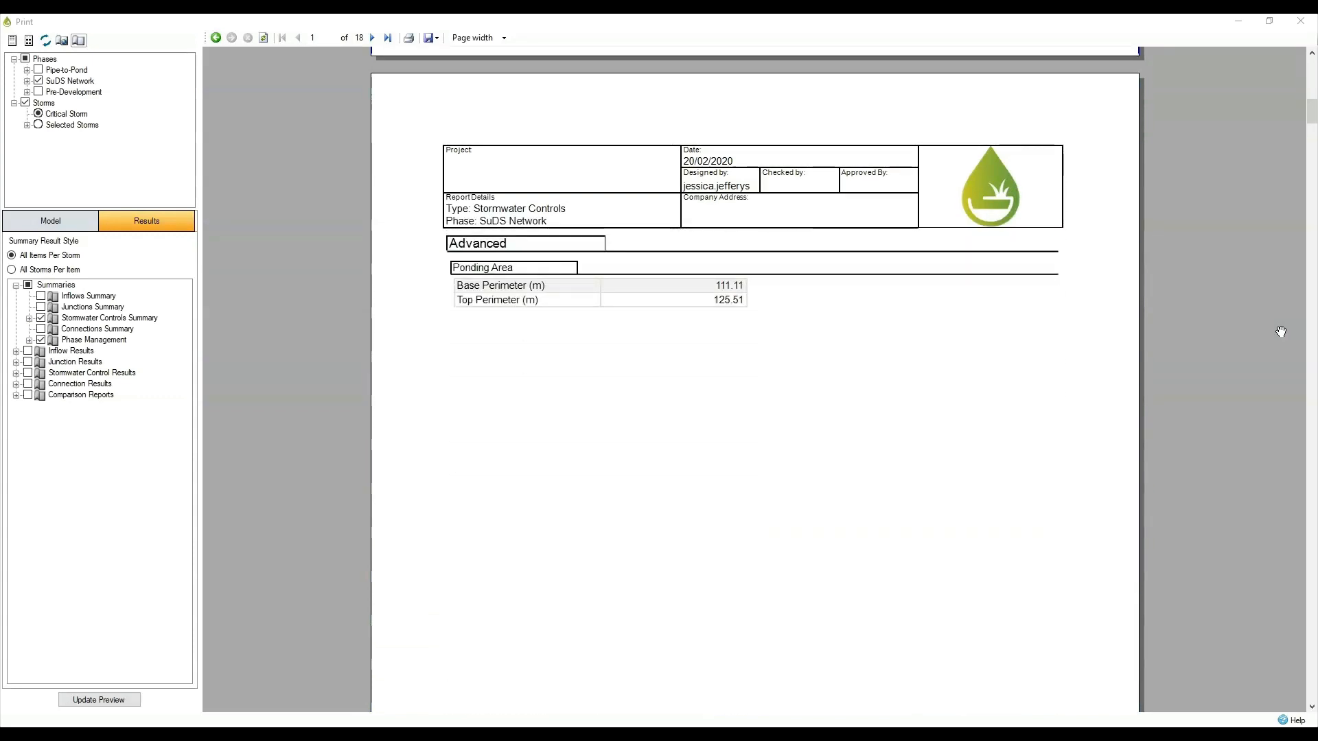
scroll(1281, 332, "down", 1)
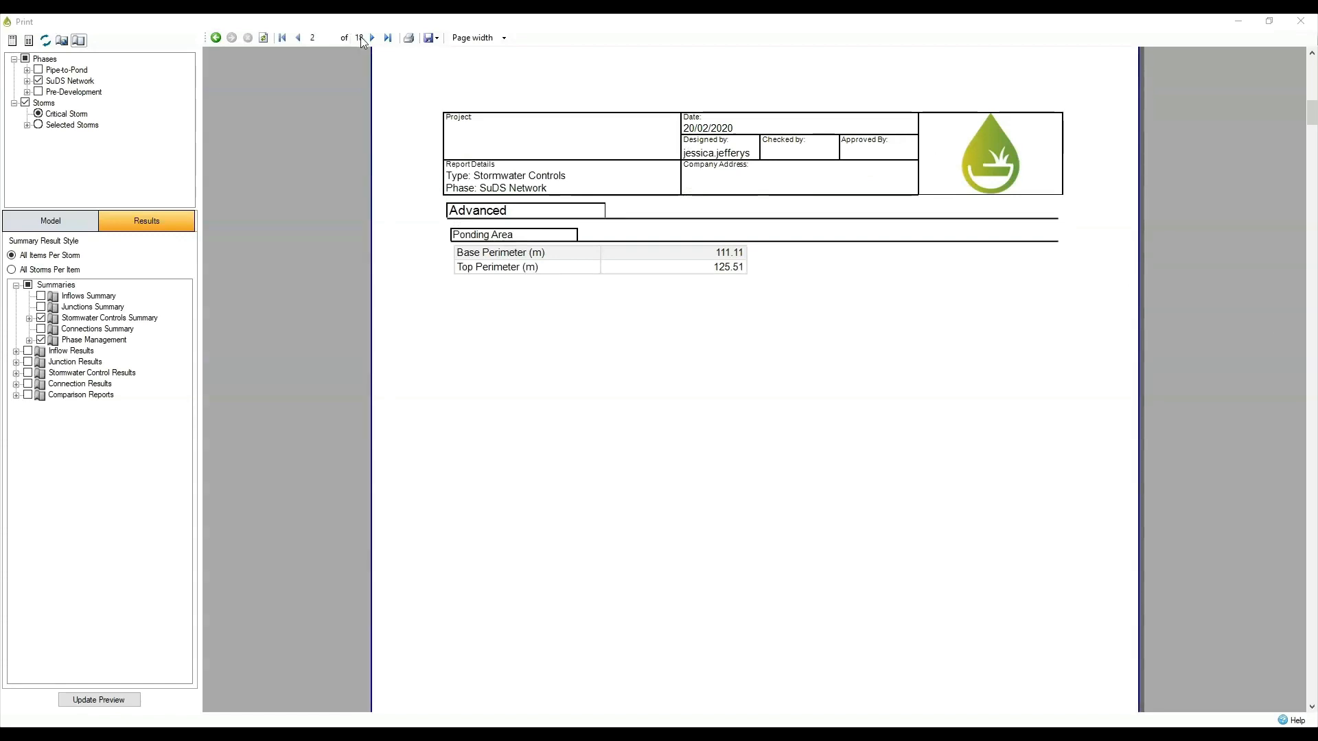
Review the report pages for the Pond, Dry Swale, Dry Swale (1) and Cellular Storage controls.
left_click(372, 38)
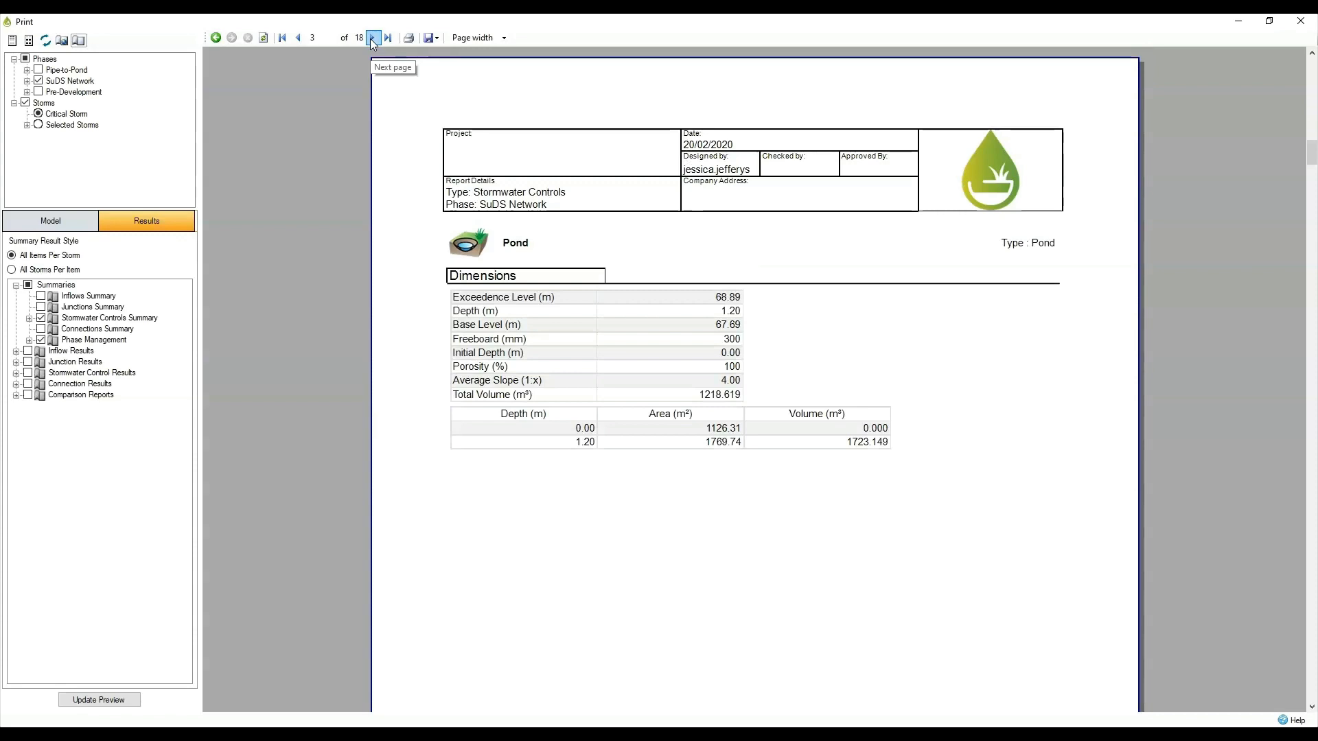
left_click(373, 39)
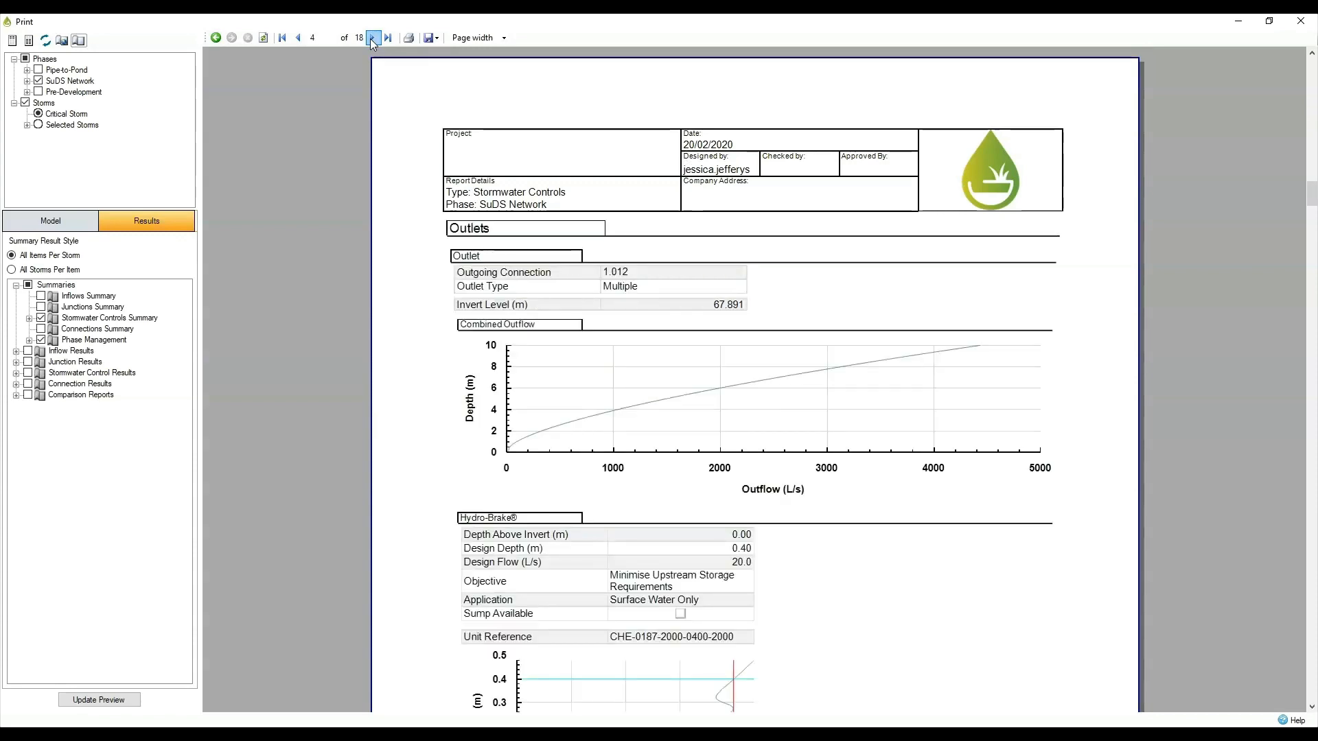
left_click(373, 38)
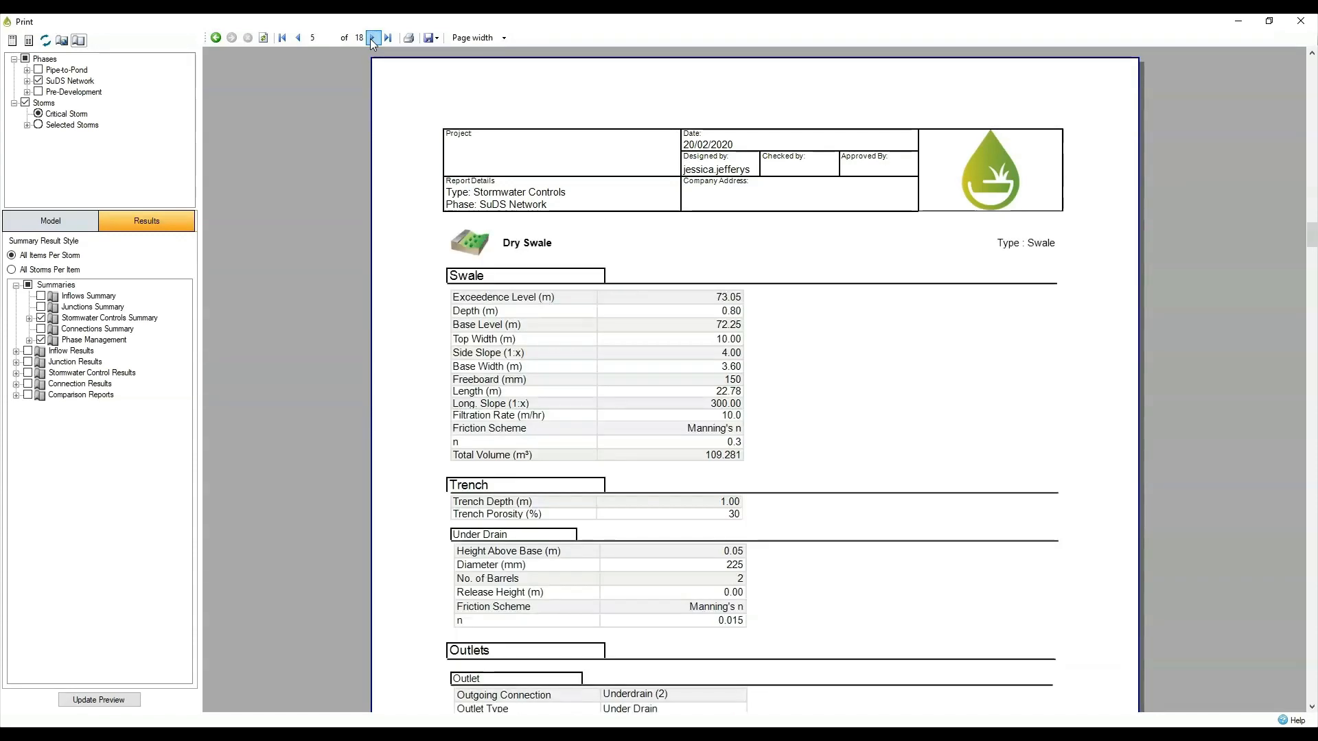
left_click(372, 38)
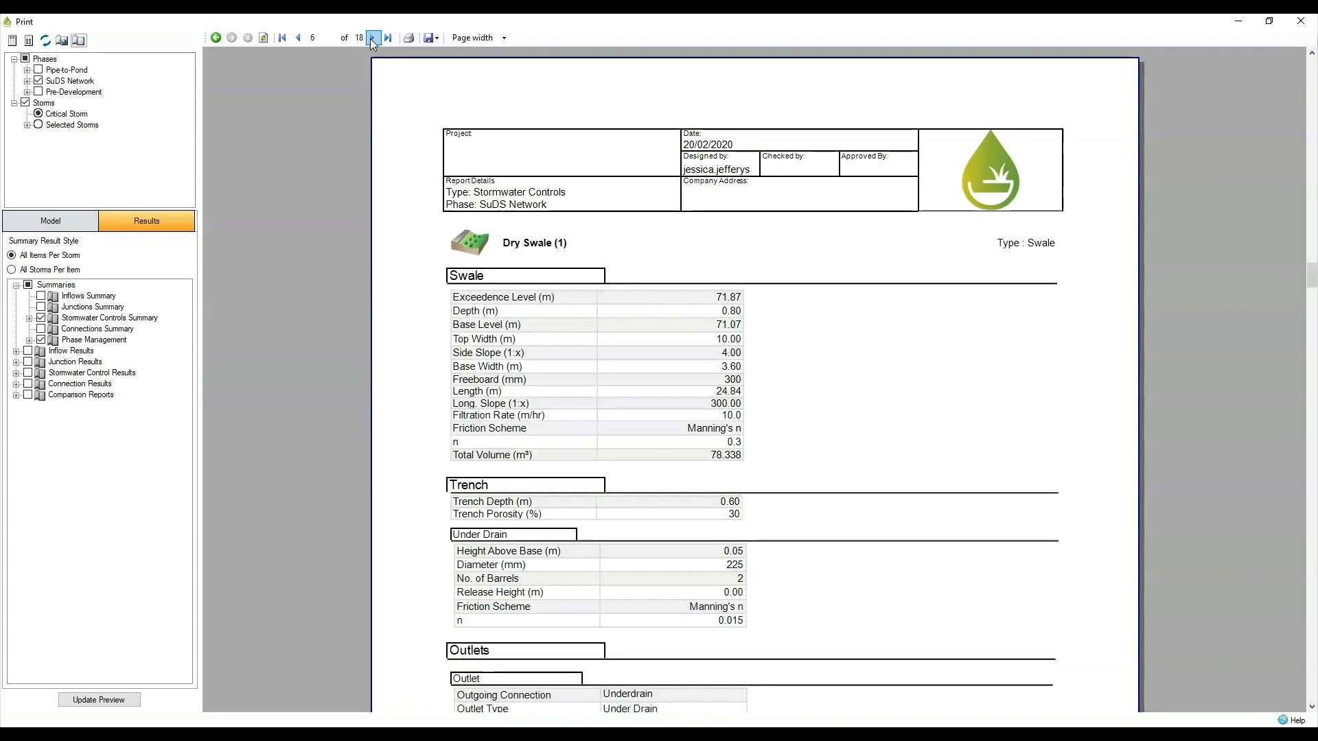
left_click(373, 38)
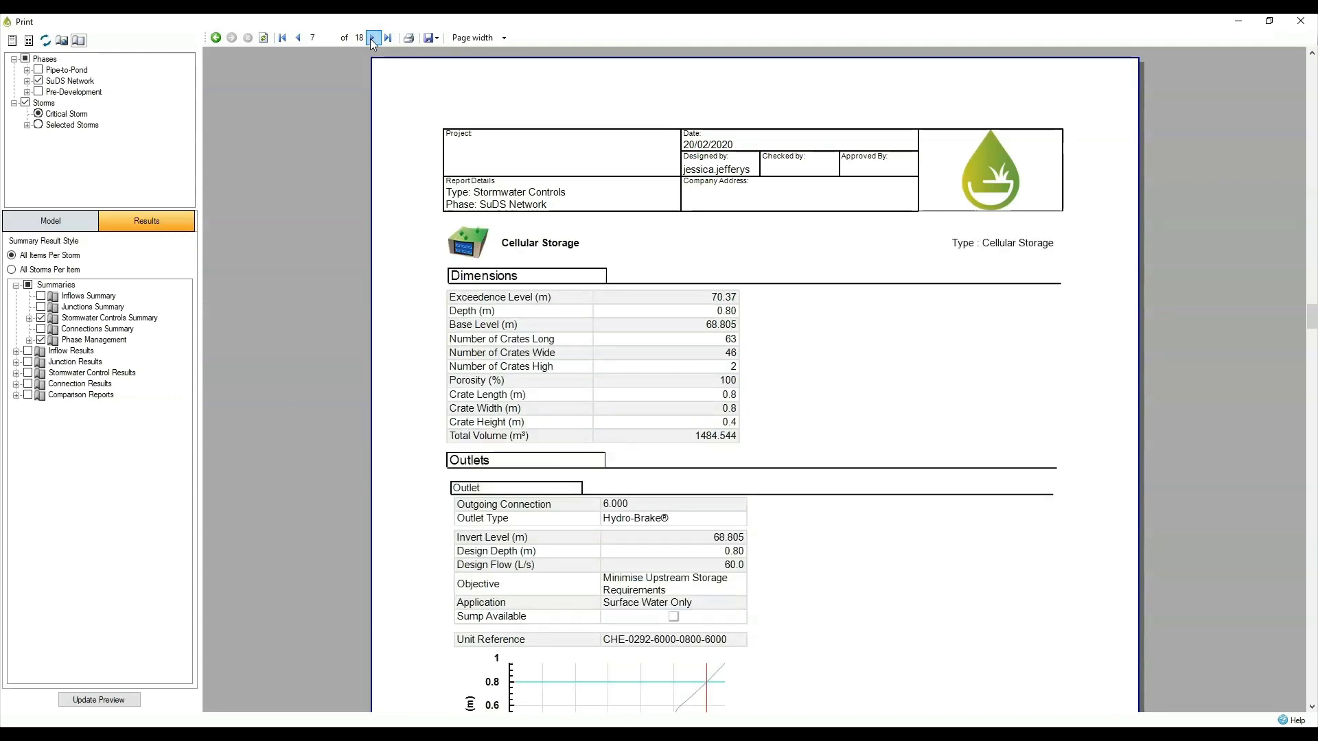
Page through the SuDS Network Manhole Schedule on report pages 8 to 15, examining manhole sizes and connection details.
left_click(373, 38)
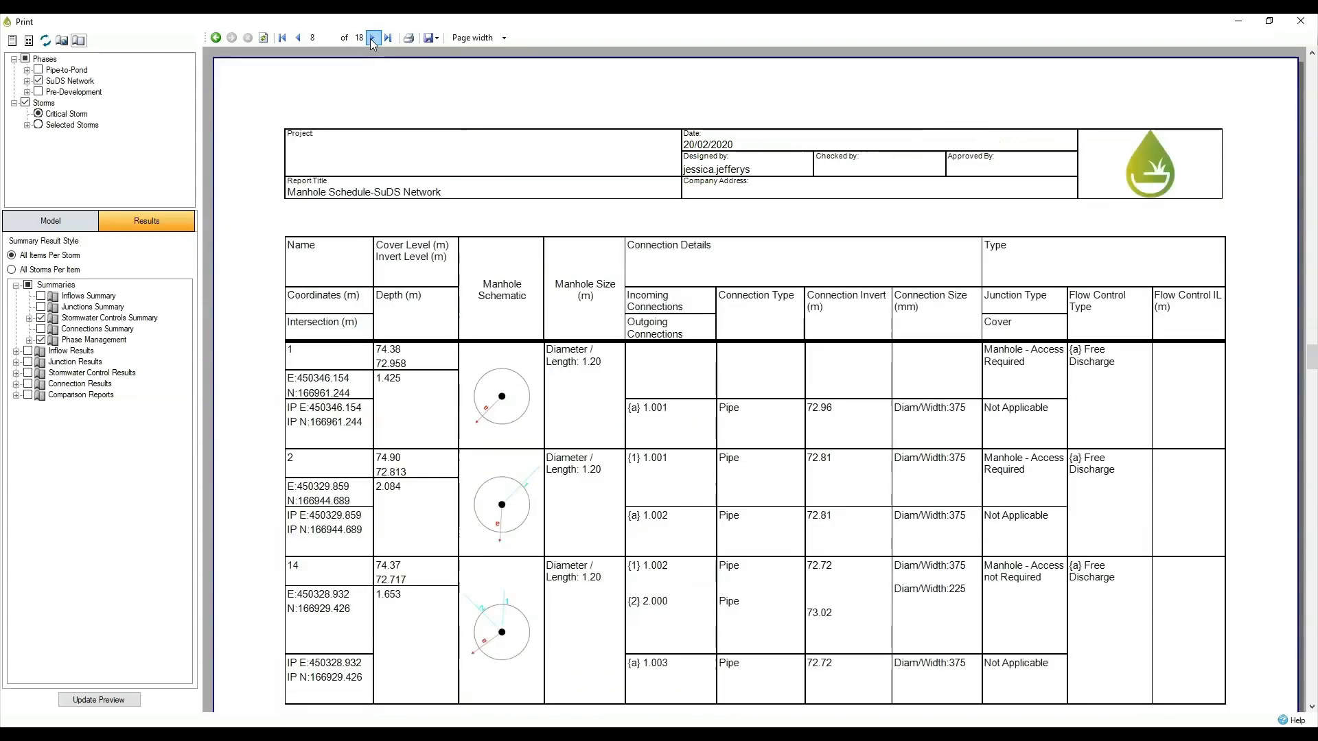
left_click(372, 39)
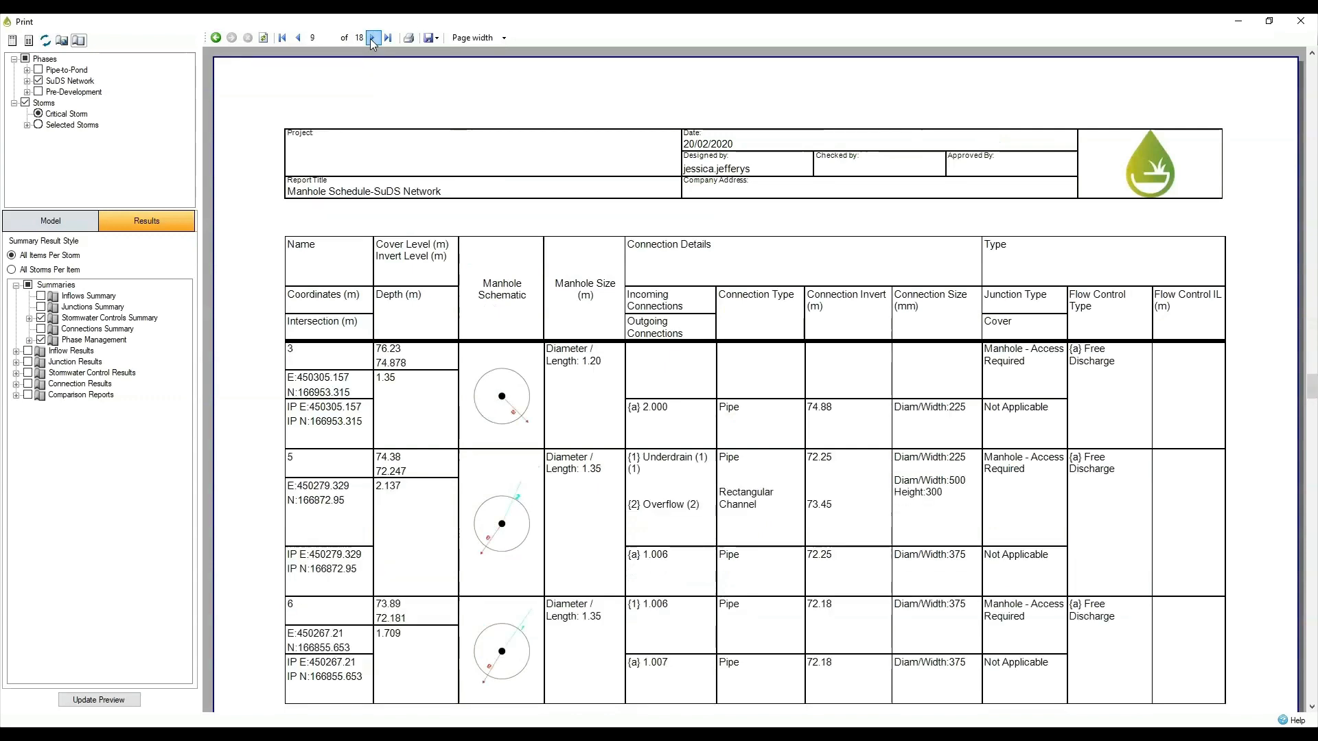
left_click(373, 39)
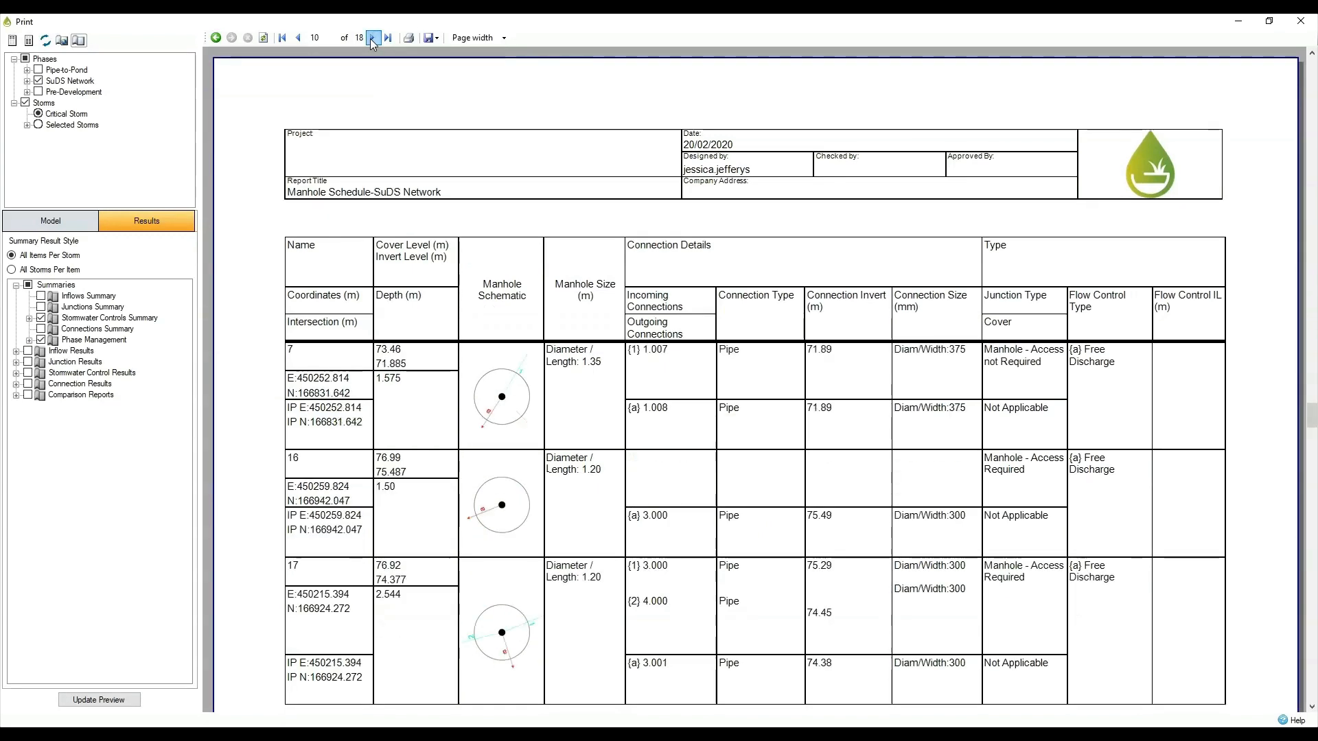
left_click(373, 39)
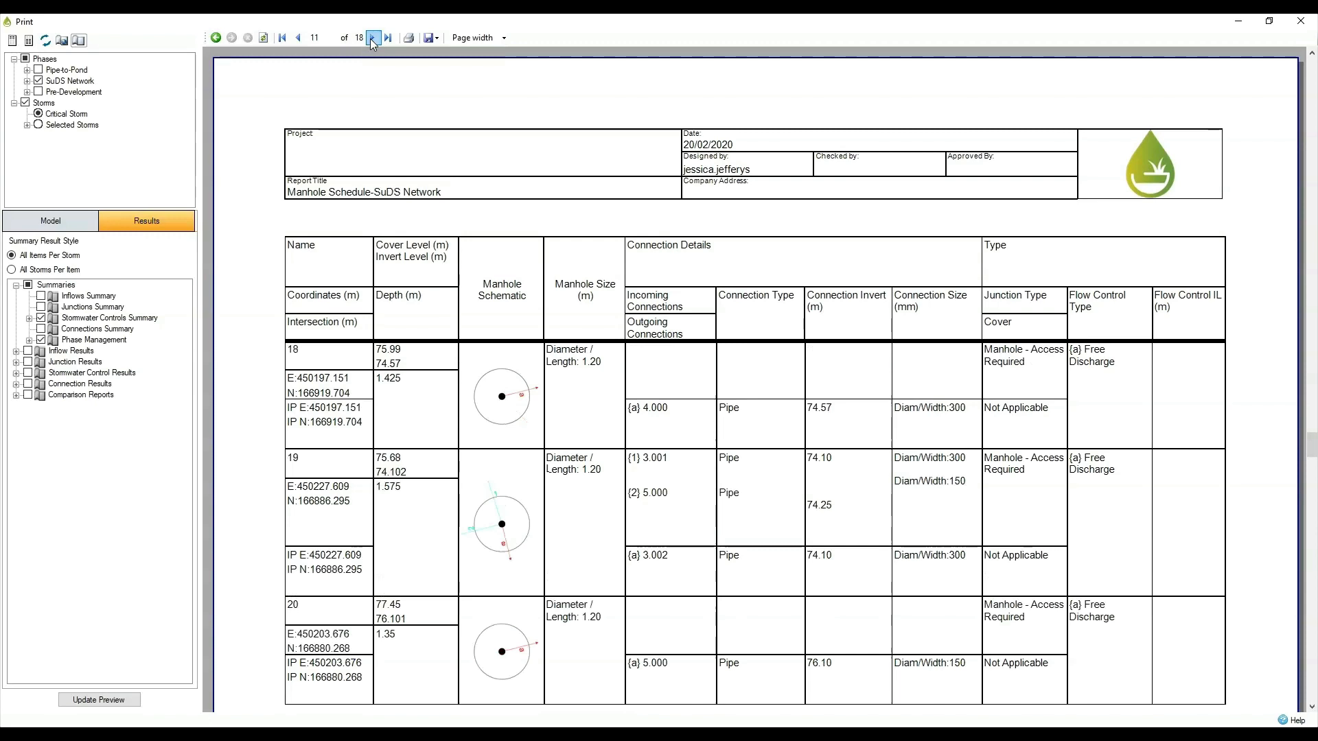
left_click(373, 38)
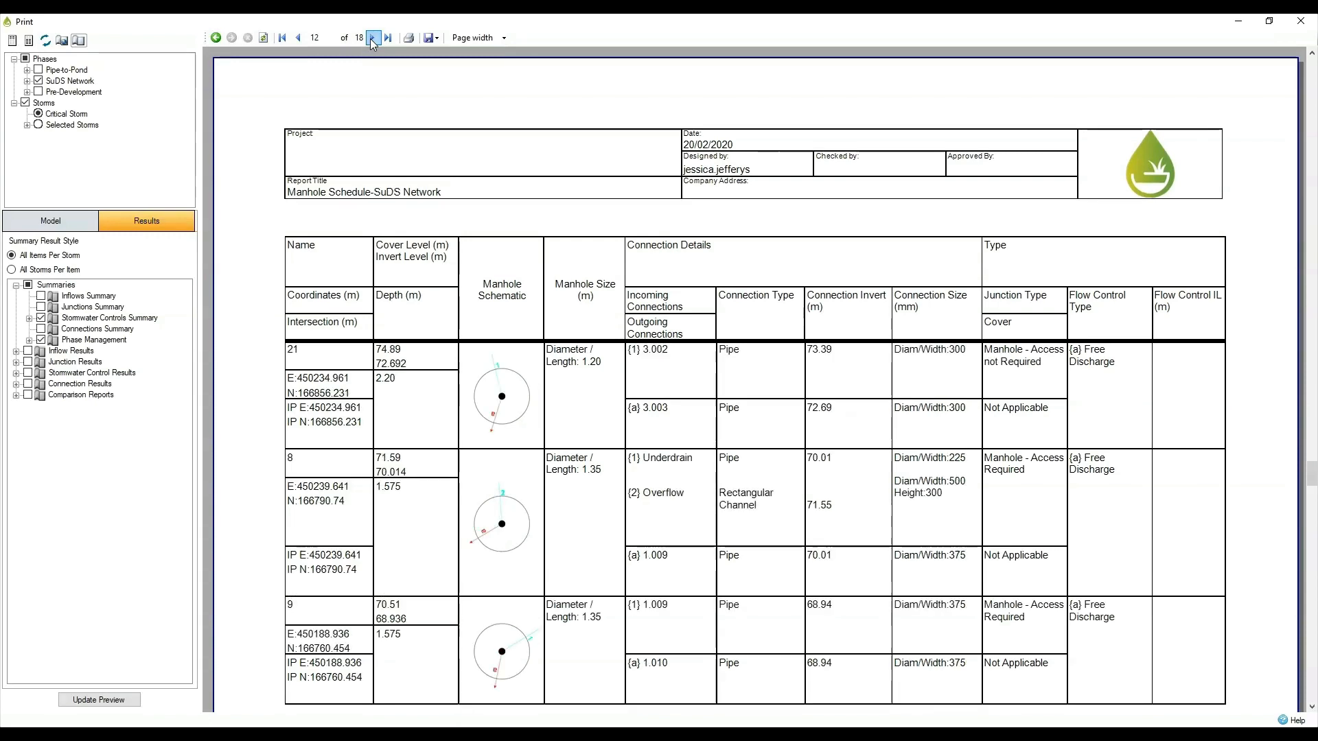
left_click(373, 38)
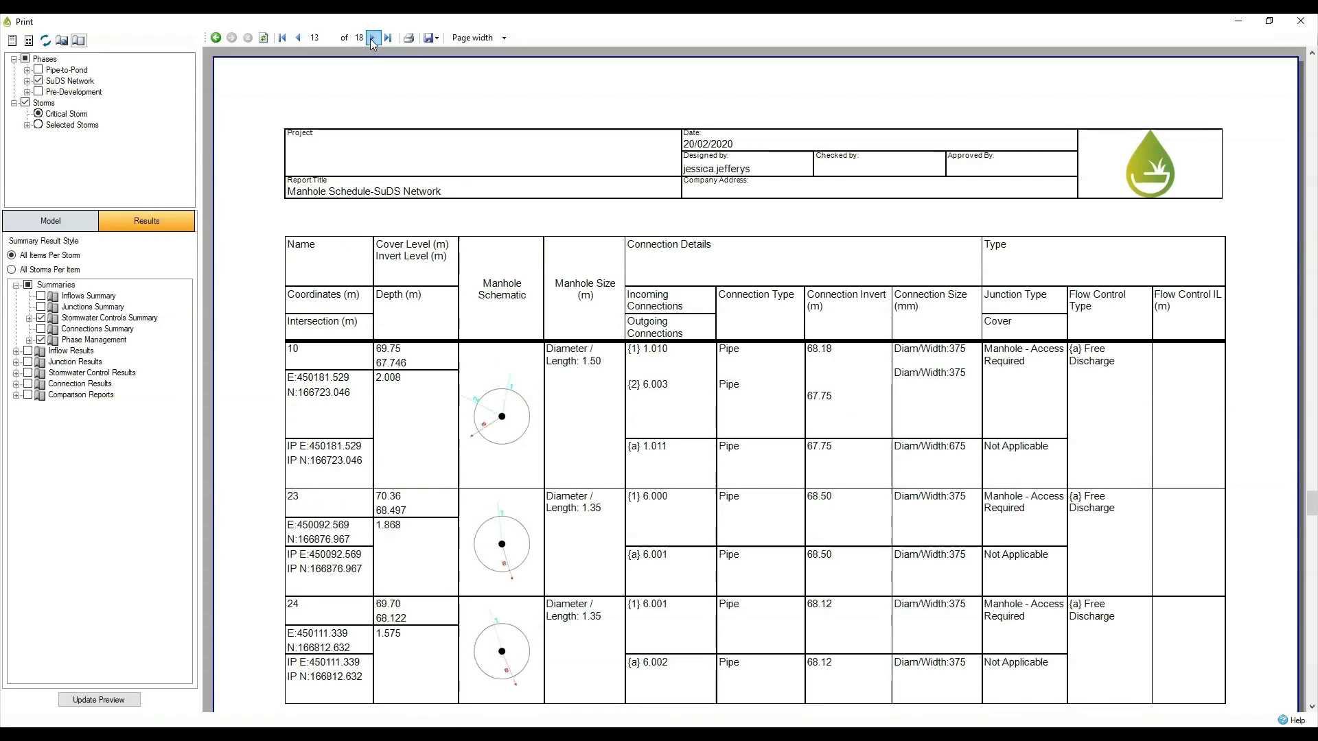
left_click(373, 38)
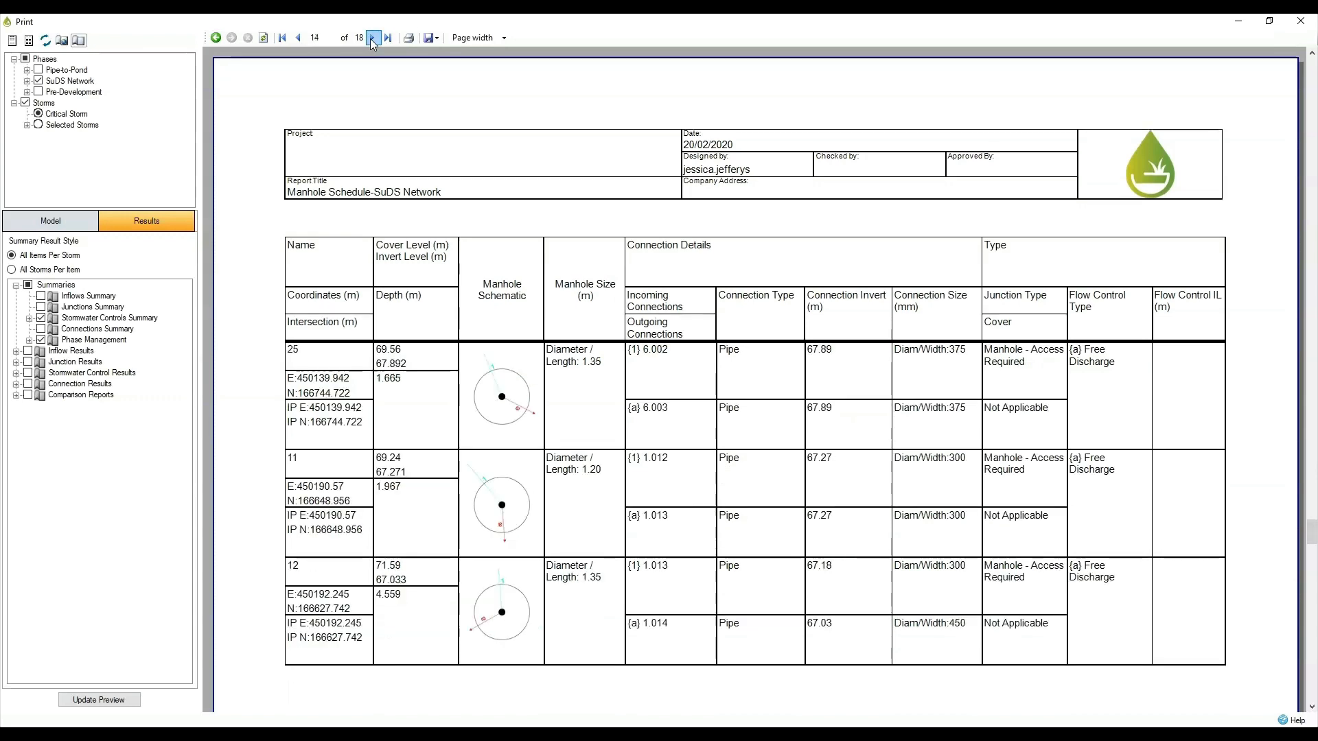
left_click(372, 38)
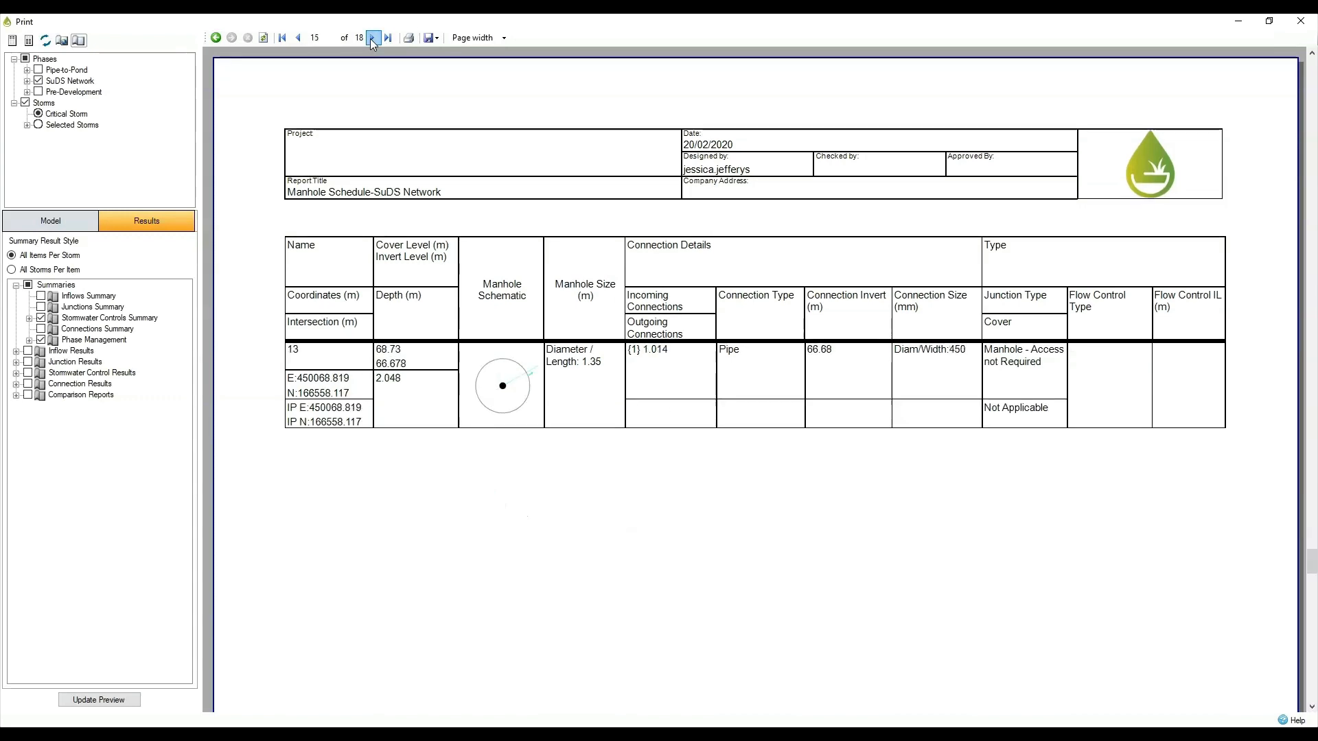
Review the Analysis Criteria, the critical storm Stormwater Controls Summary and the Phase Management flow graph on report pages 16 to 18.
left_click(372, 39)
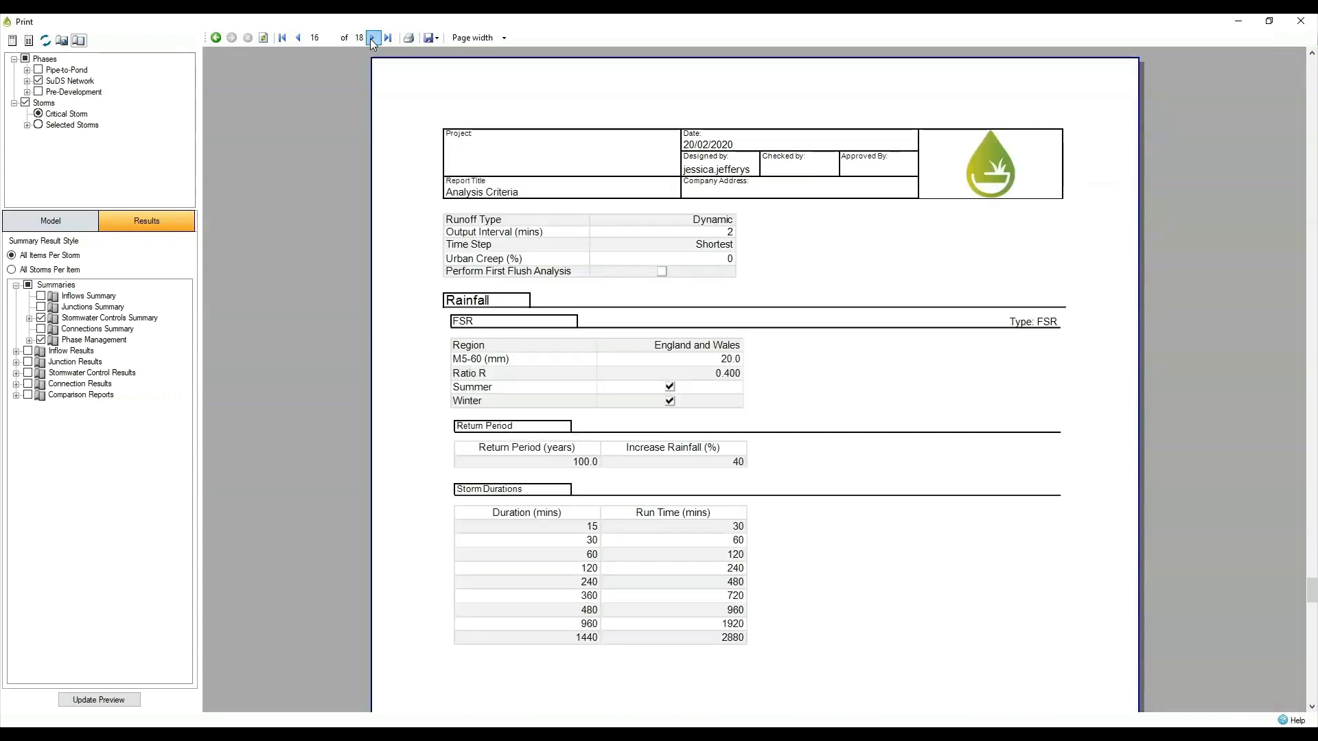
left_click(373, 38)
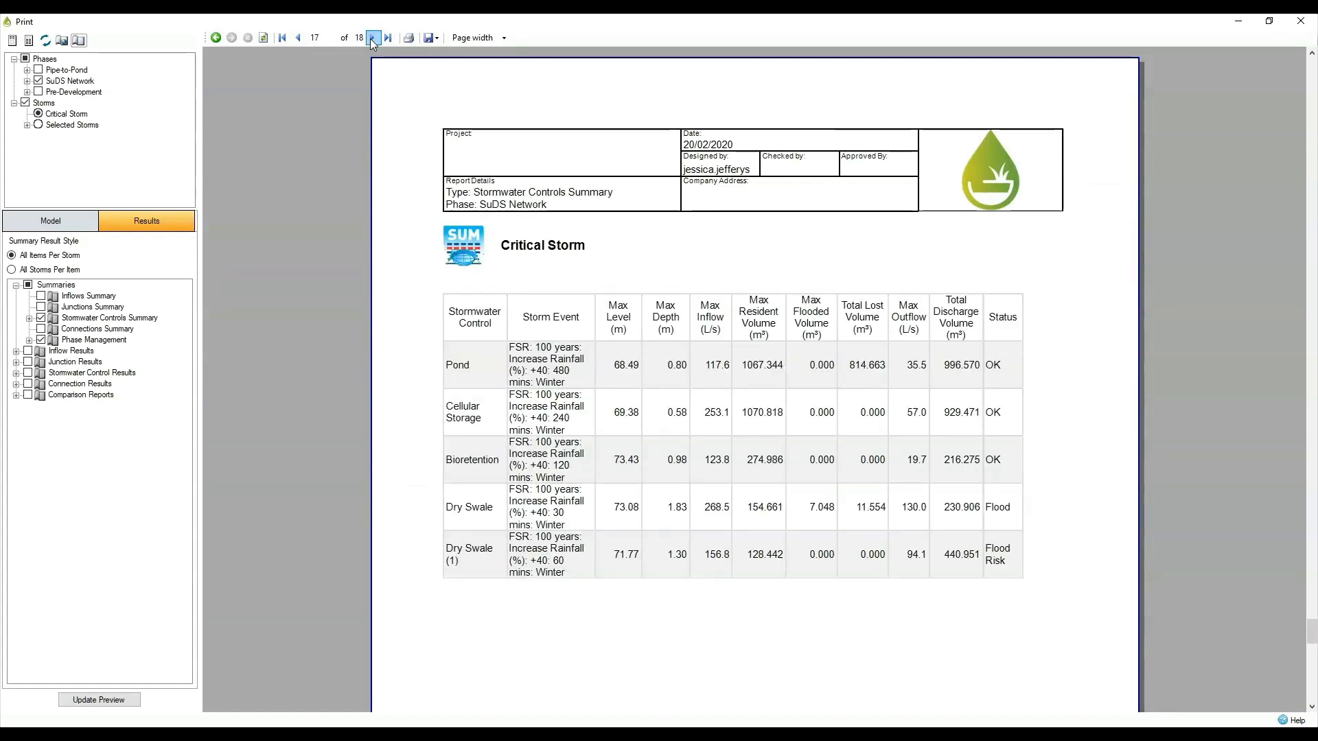
left_click(373, 39)
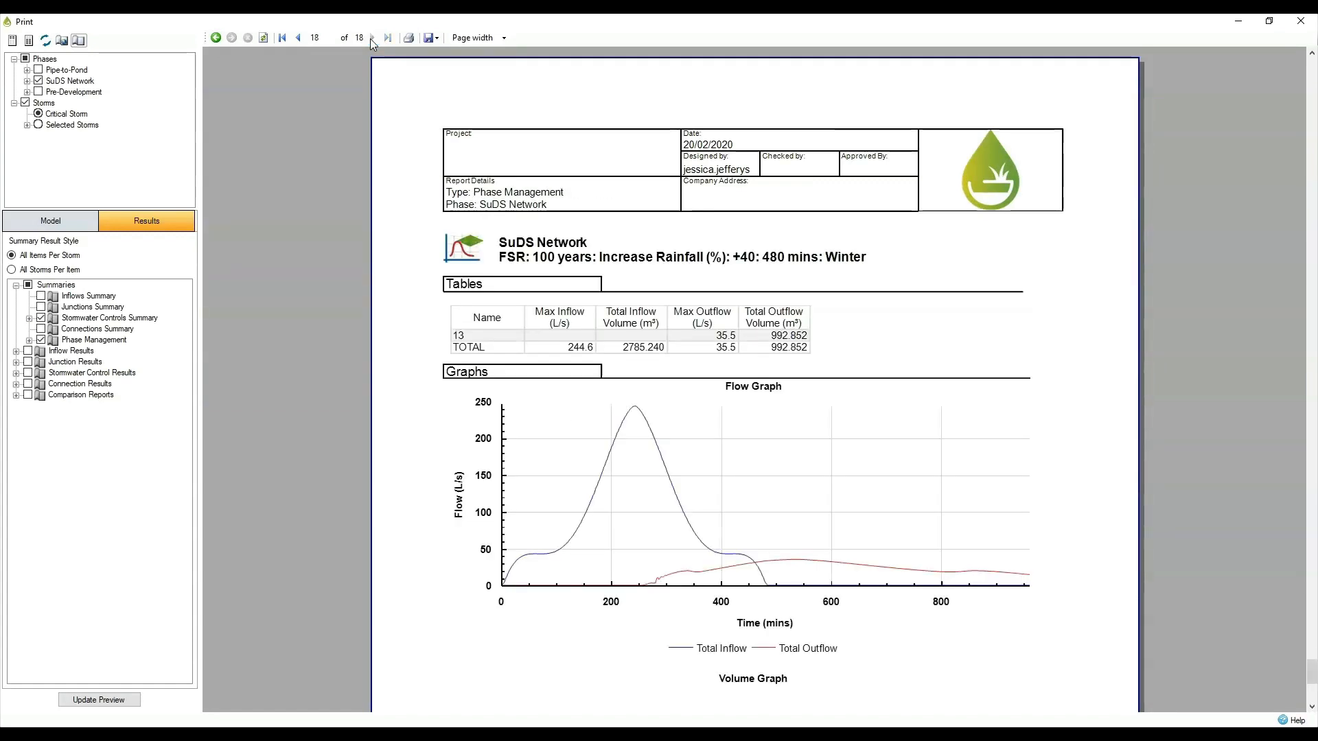